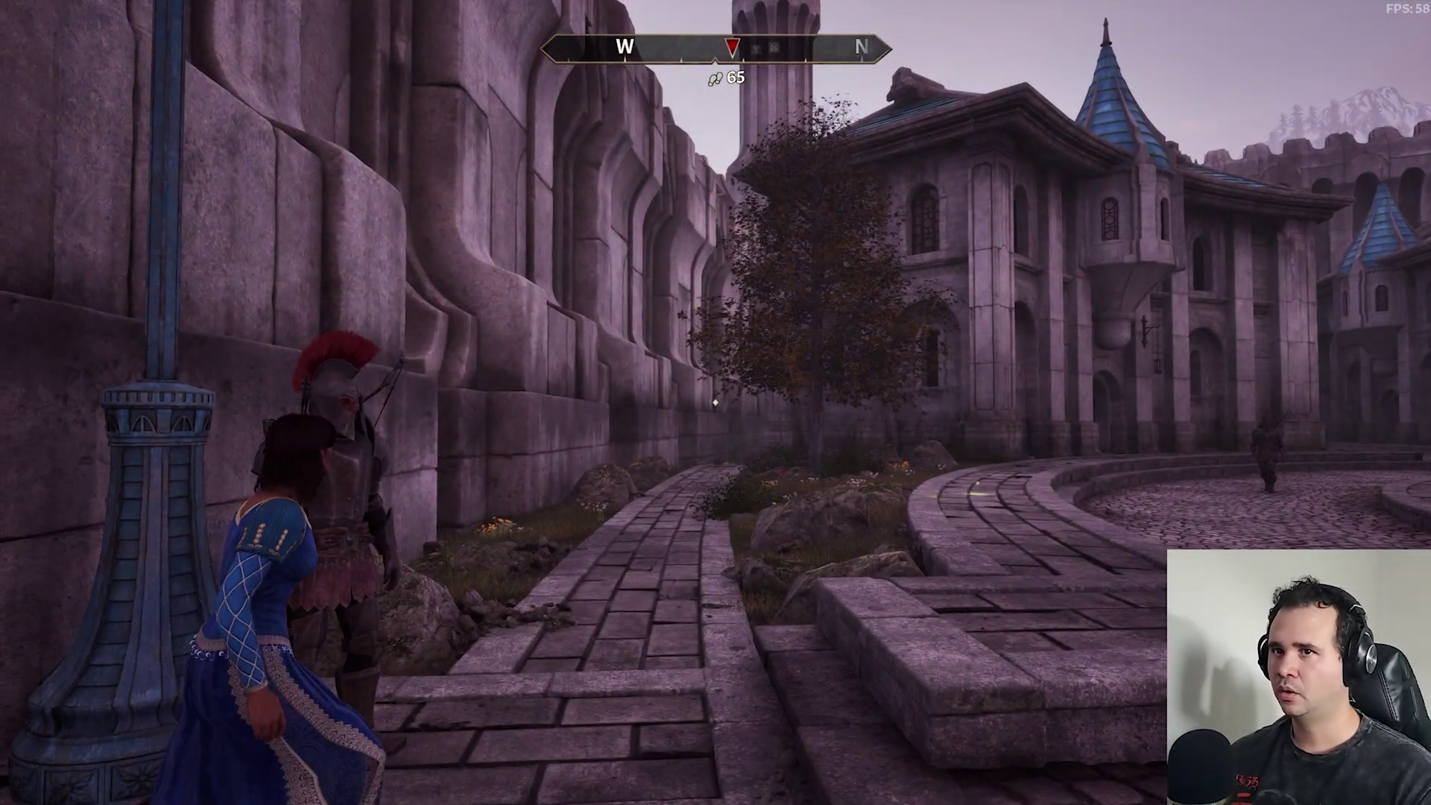
- Walk along the city wall and the curved street to examine the building facades, doorway and paving
{"action": "key", "text": "w"}
{"action": "key", "text": "w"}
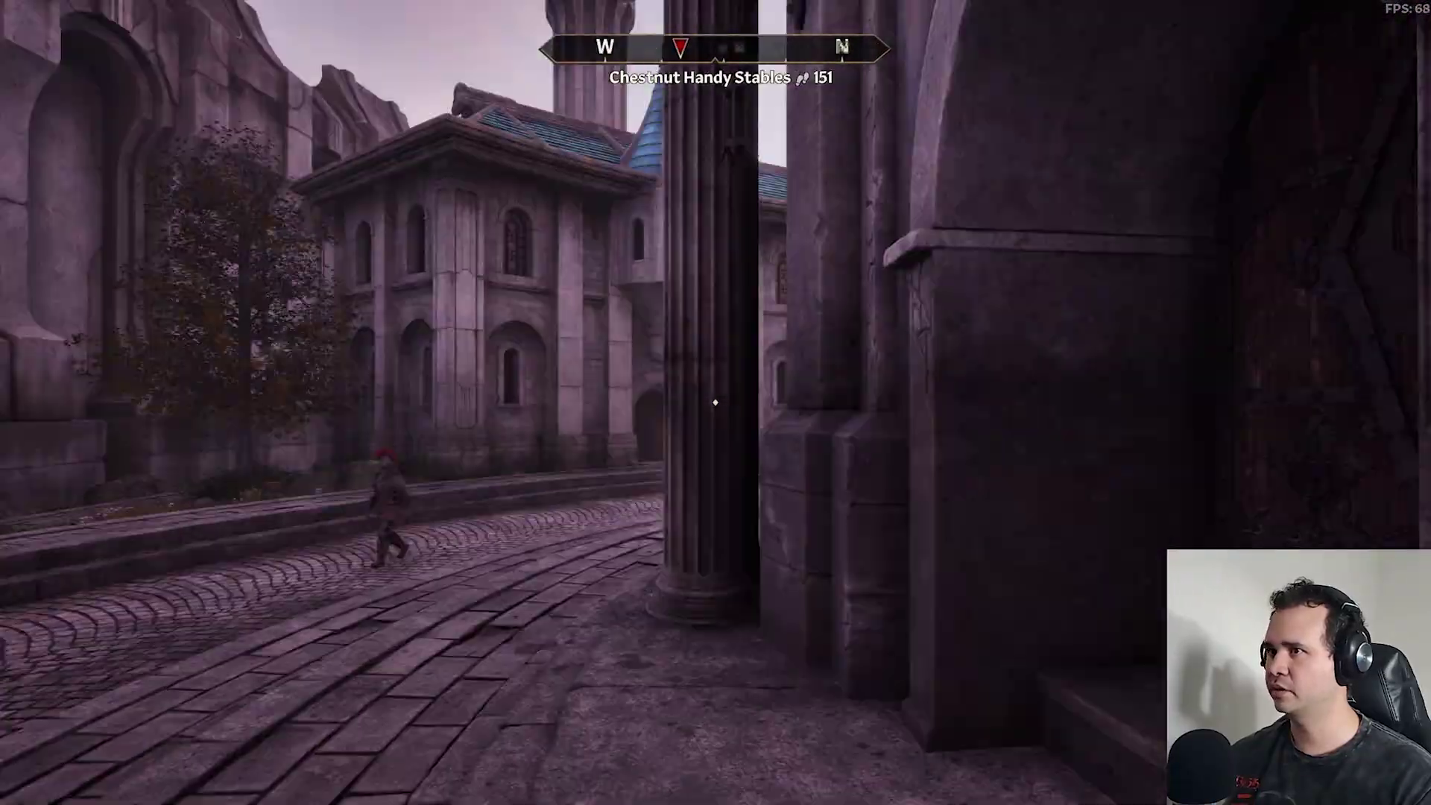
{"action": "key", "text": "w"}
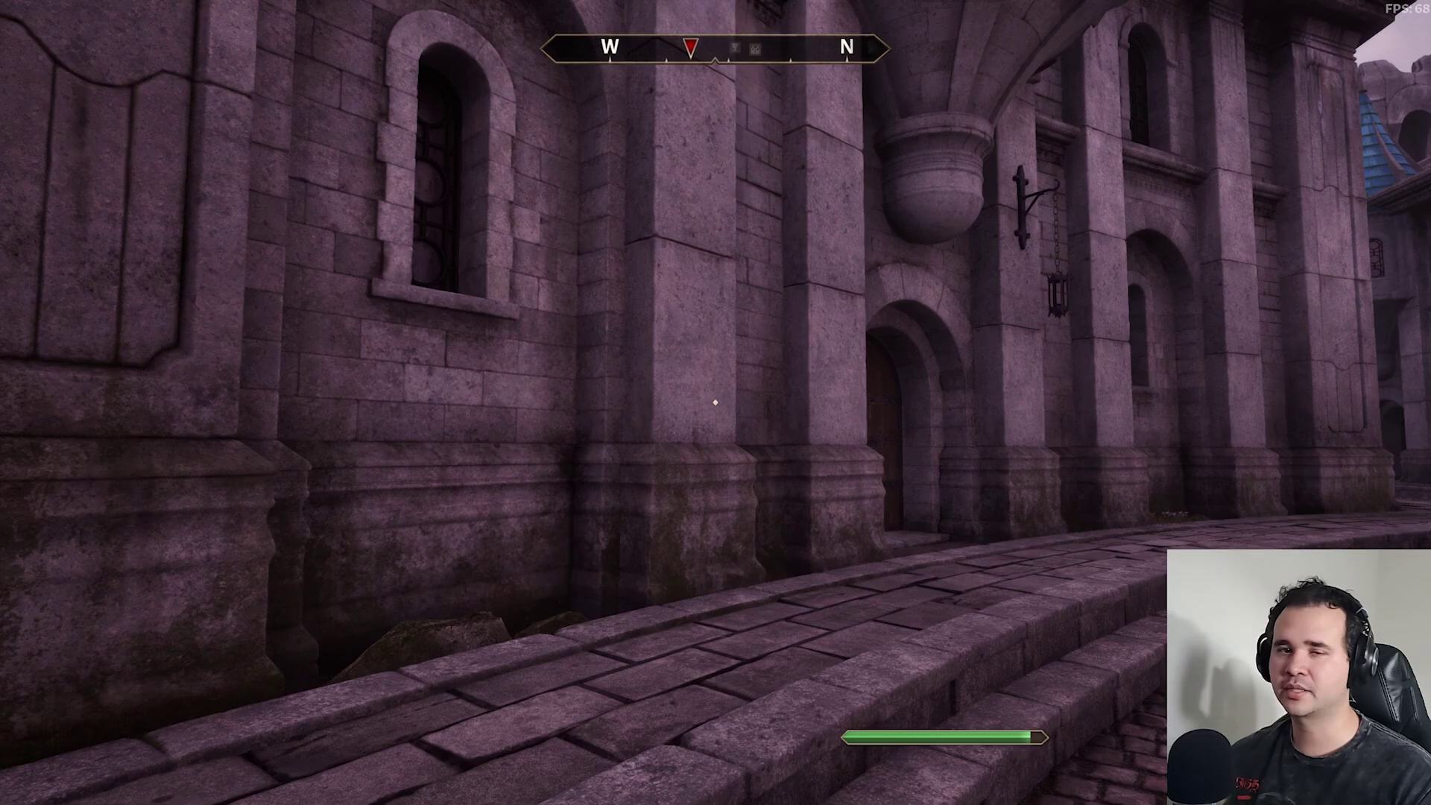
{"action": "key", "text": "w"}
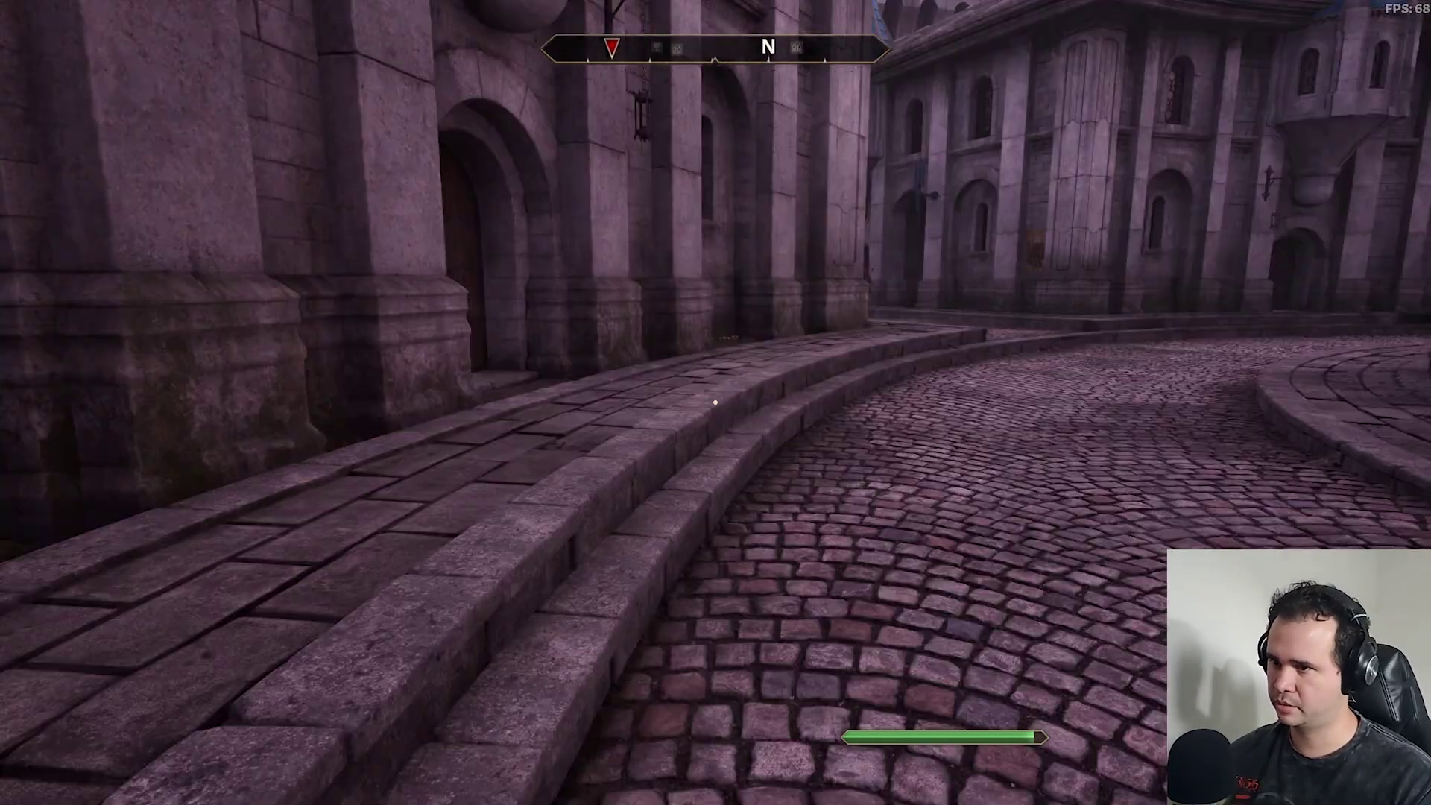
{"action": "key", "text": "w"}
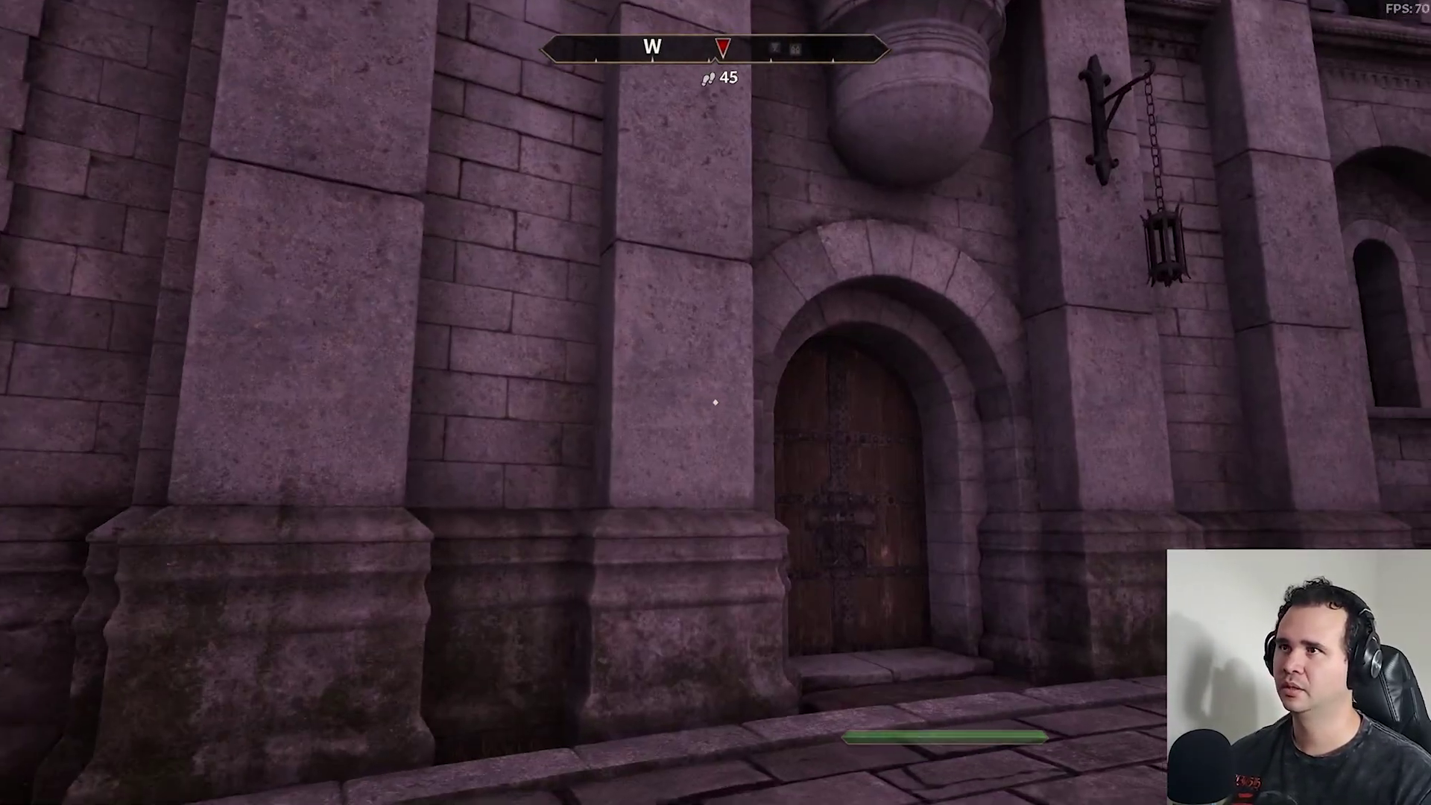
{"action": "mouse_move", "coordinate": [715, 402]}
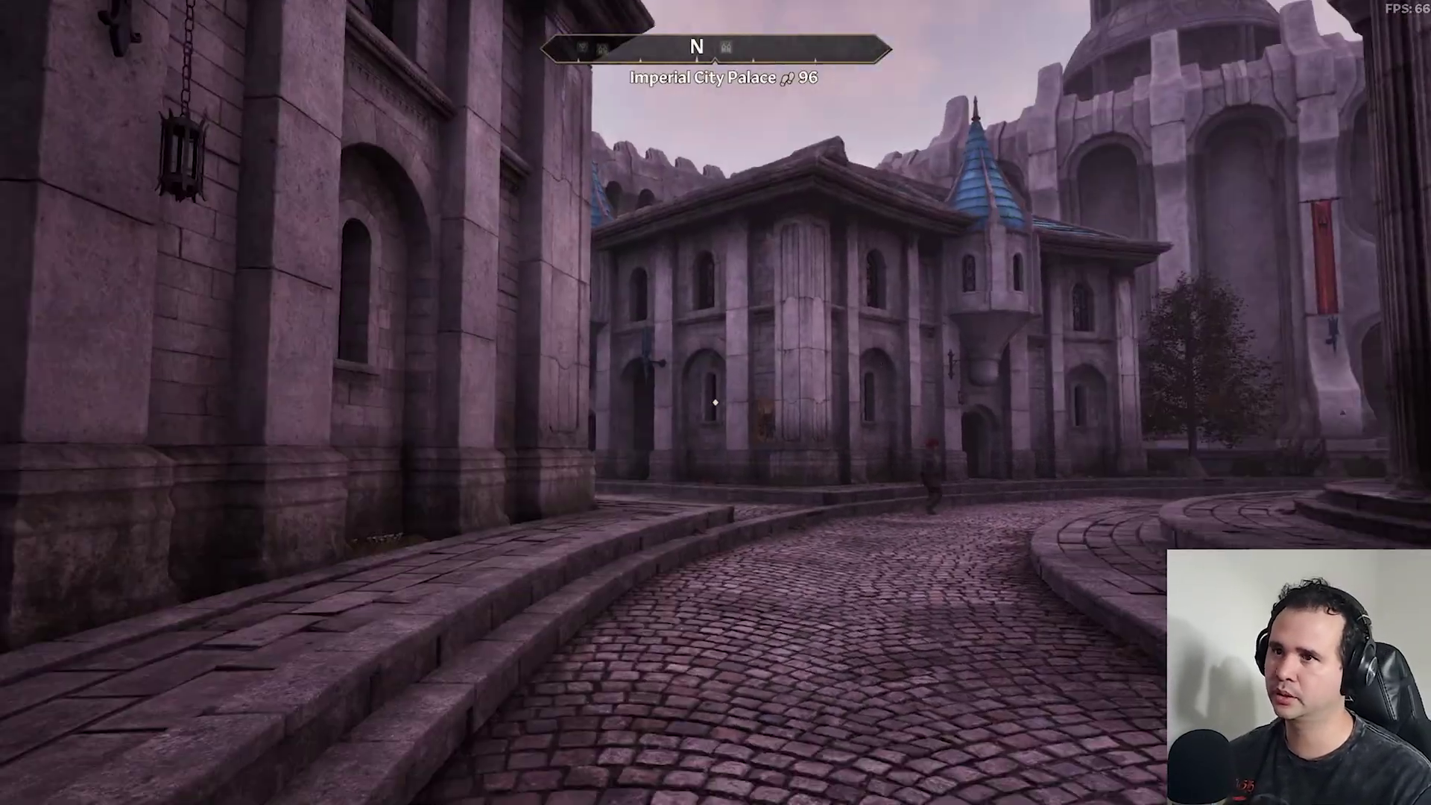
{"action": "mouse_move", "coordinate": [715, 402]}
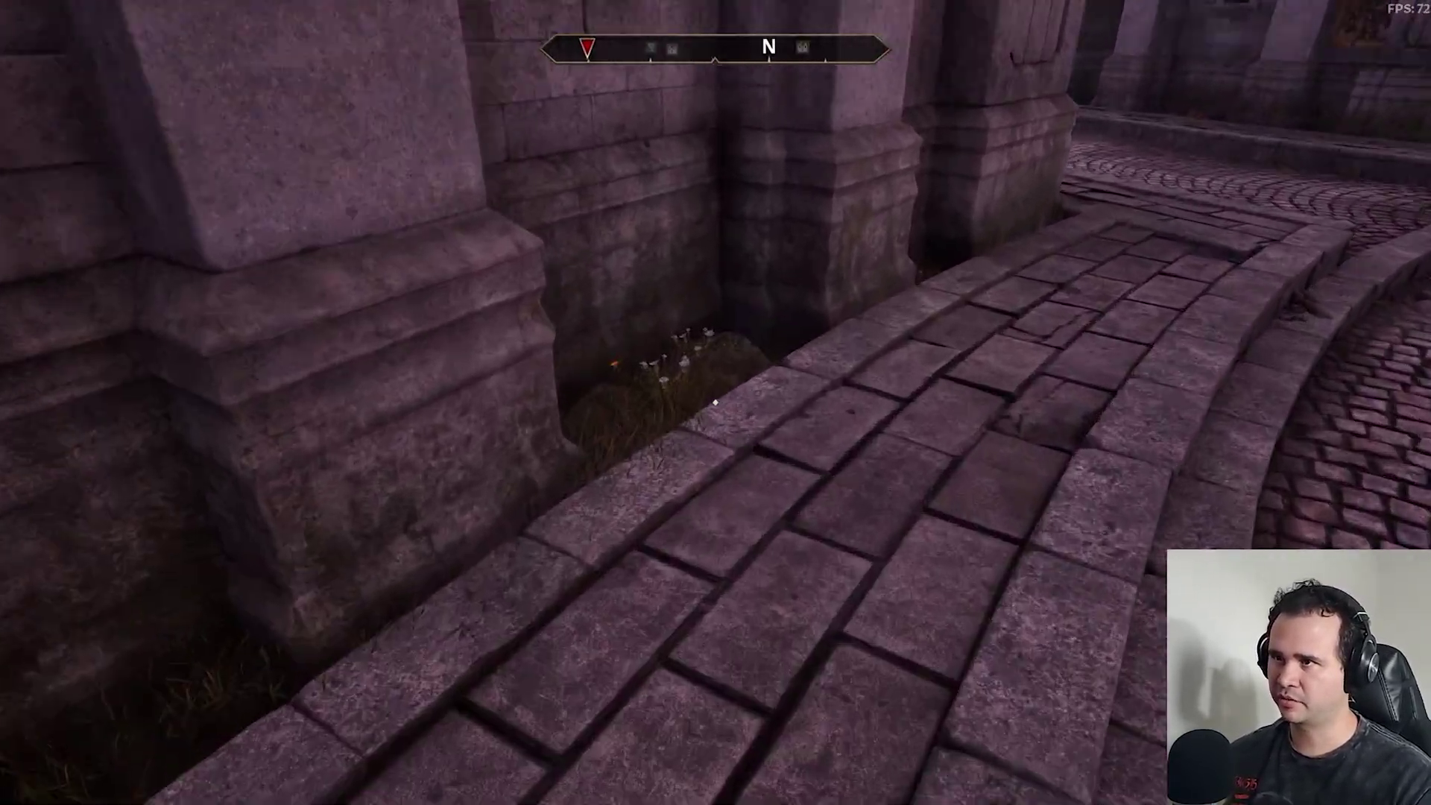
{"action": "key", "text": "s"}
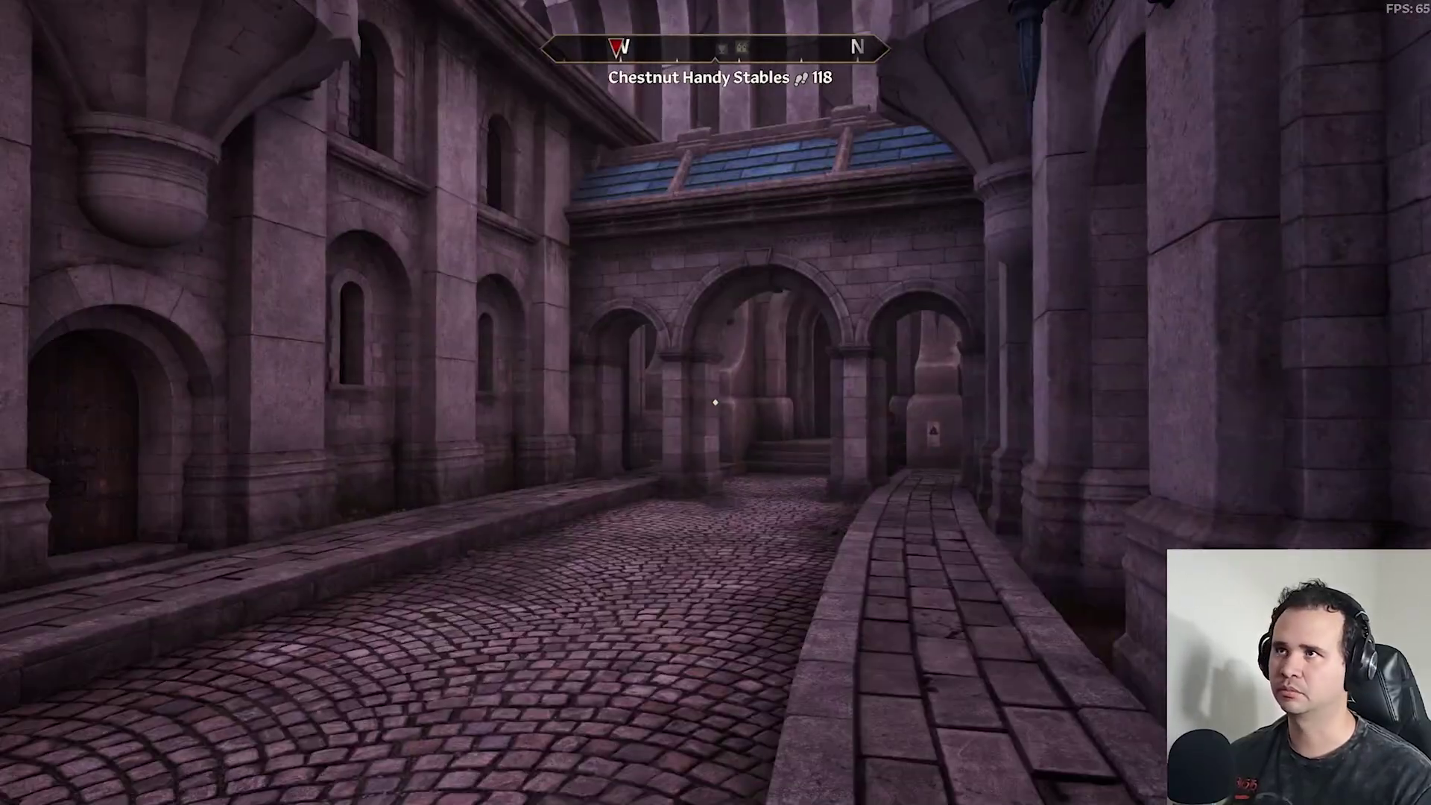
- Follow the cobbled street around the large columned building and look over the bannered city wall
{"action": "key", "text": "w"}
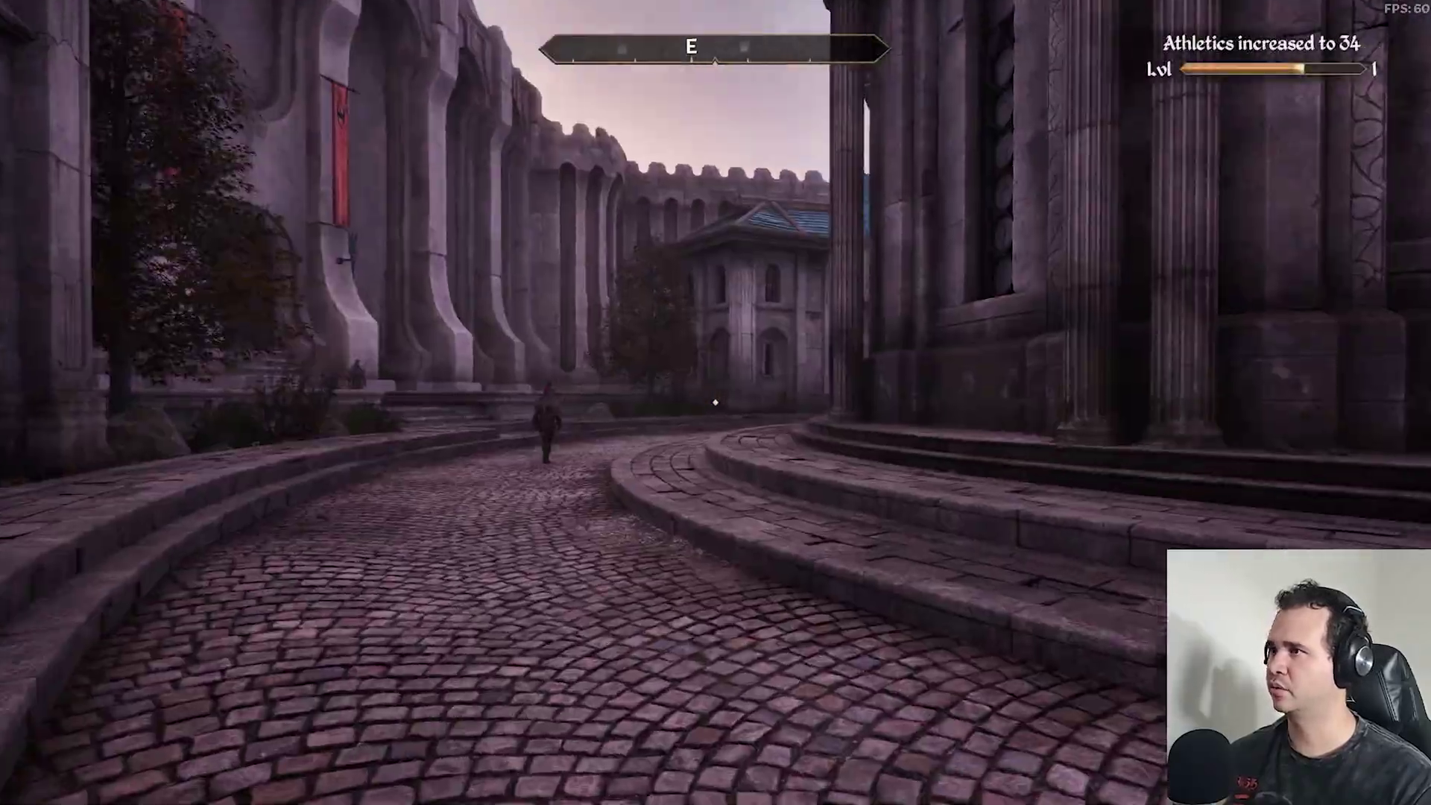
{"action": "key", "text": "w"}
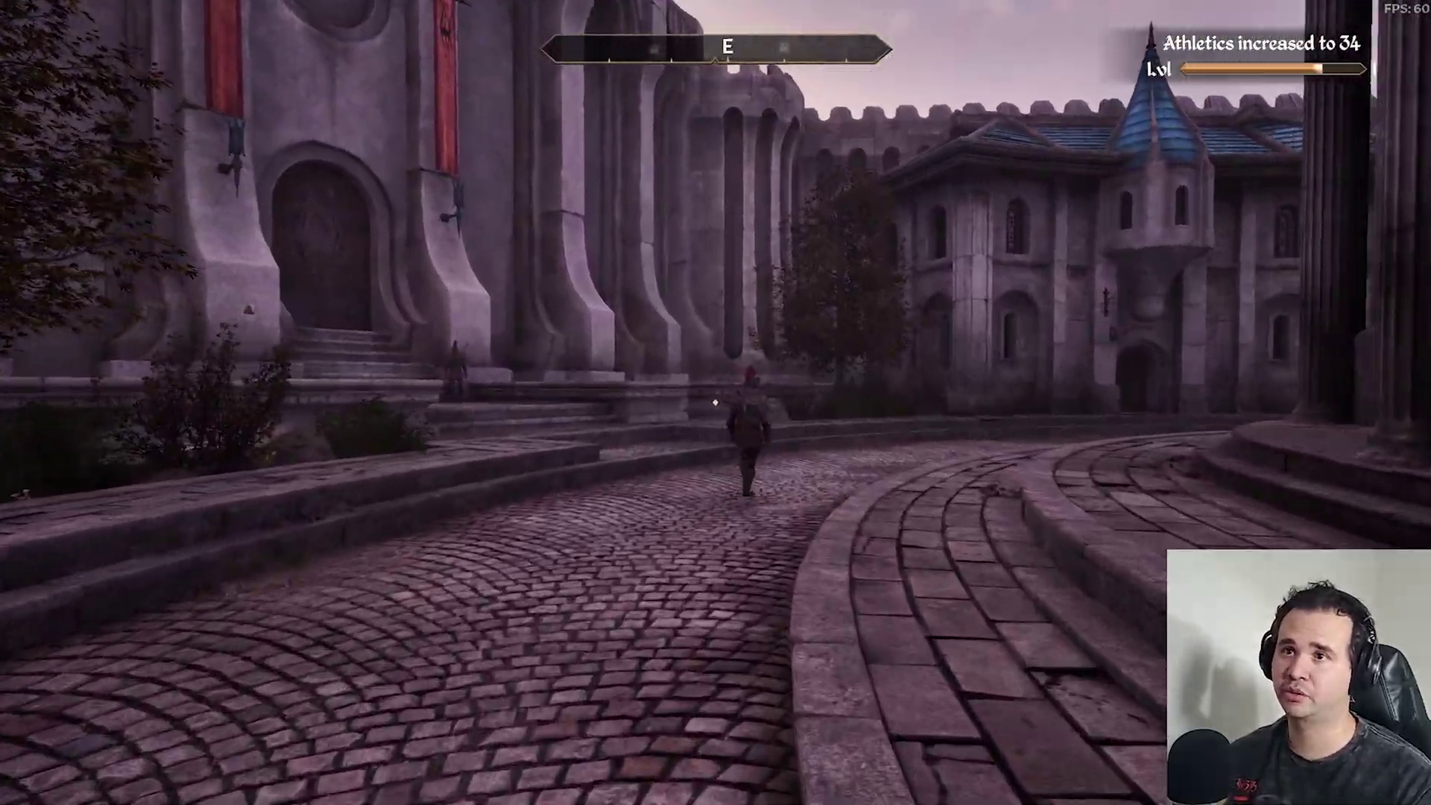
{"action": "key", "text": "w"}
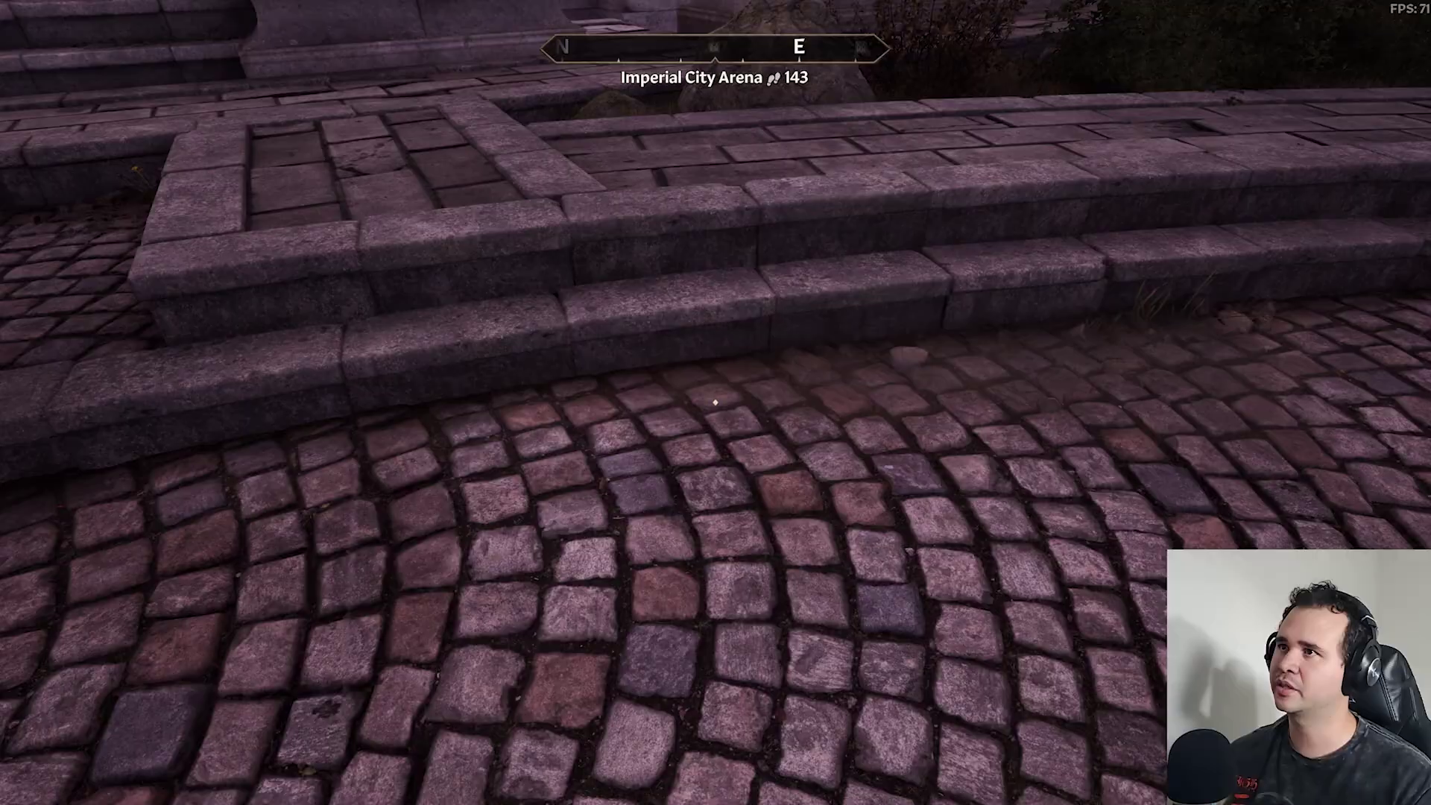
- Crouch beside the stone kerb steps to inspect the paving textures up close
{"action": "key", "text": "ctrl"}
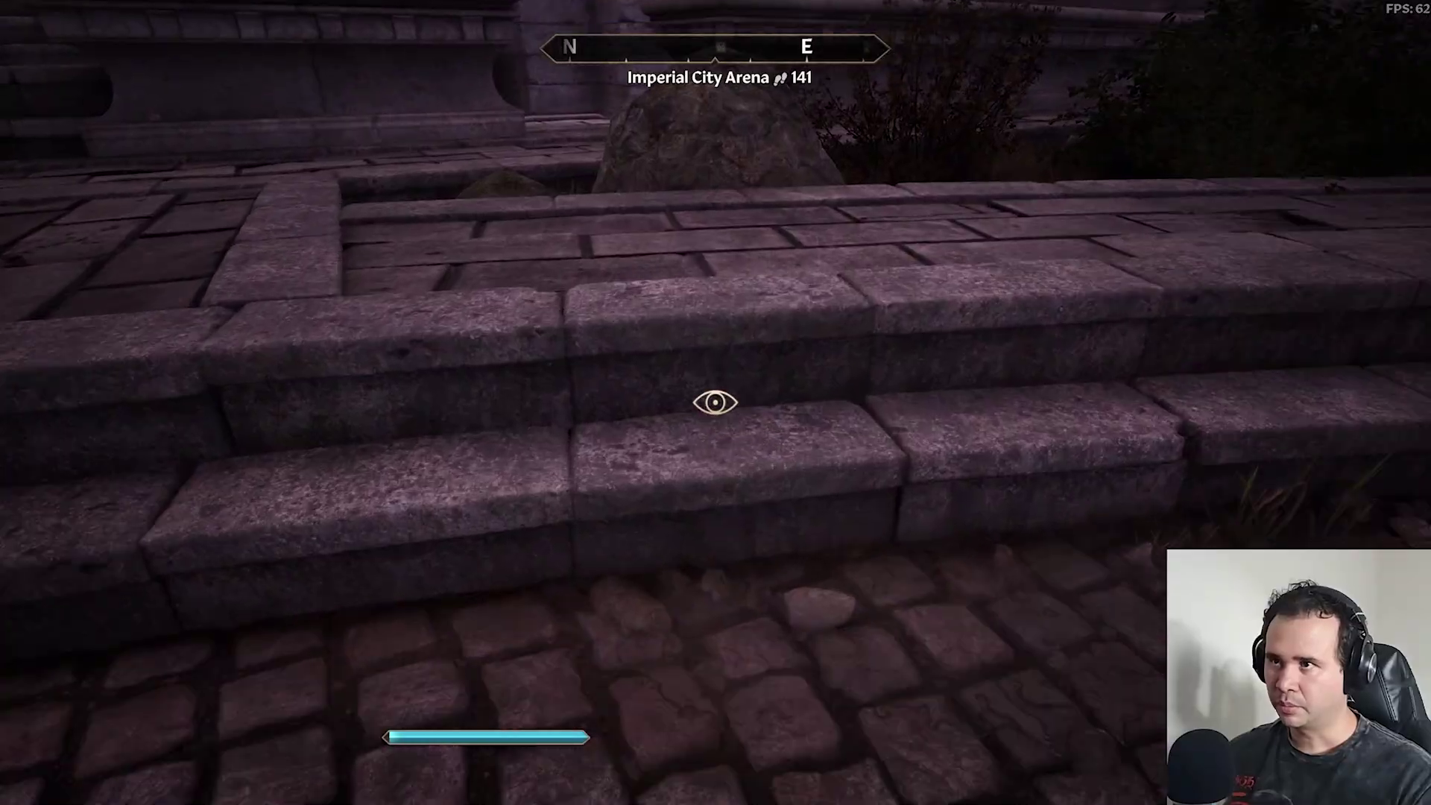
{"action": "key", "text": "s"}
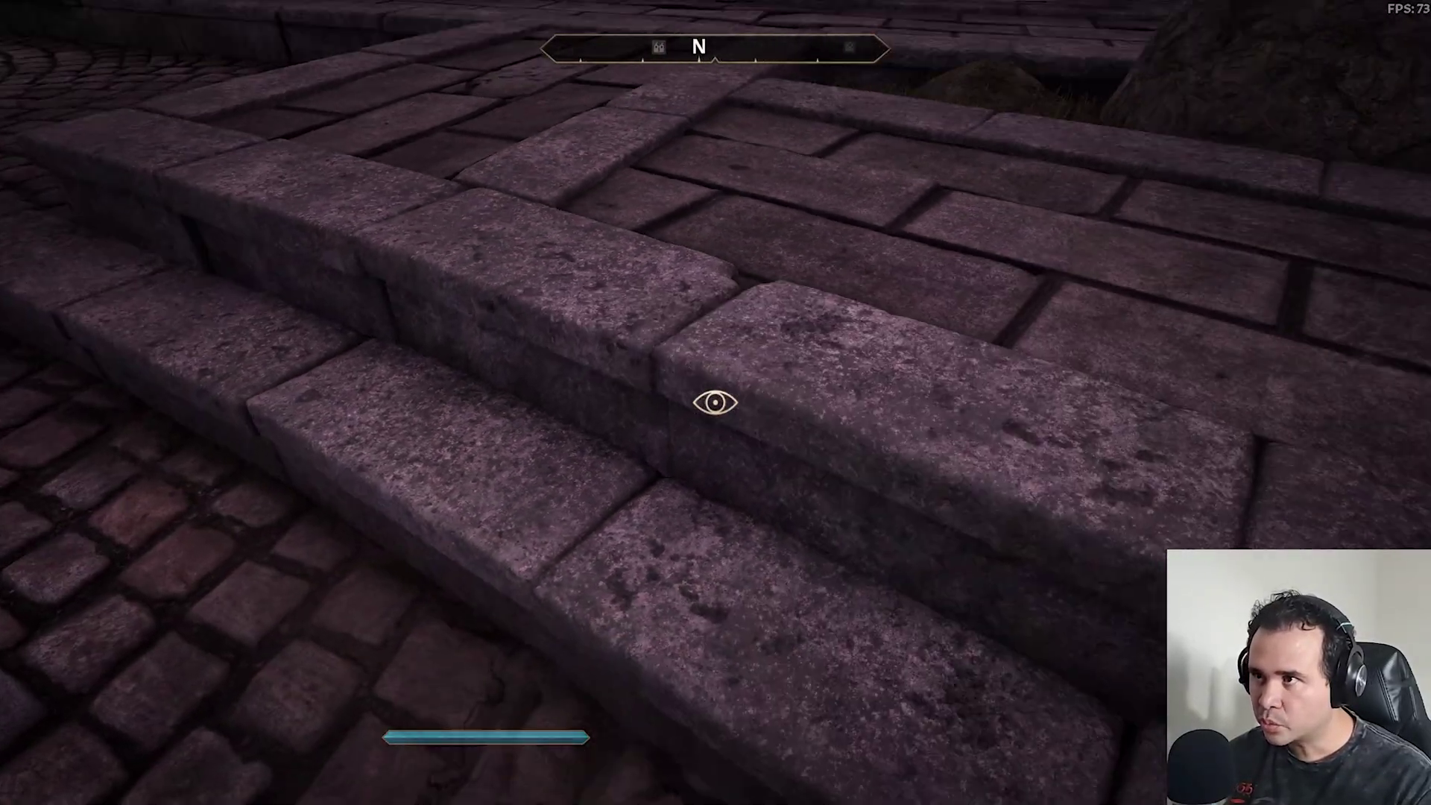
{"action": "key", "text": "w"}
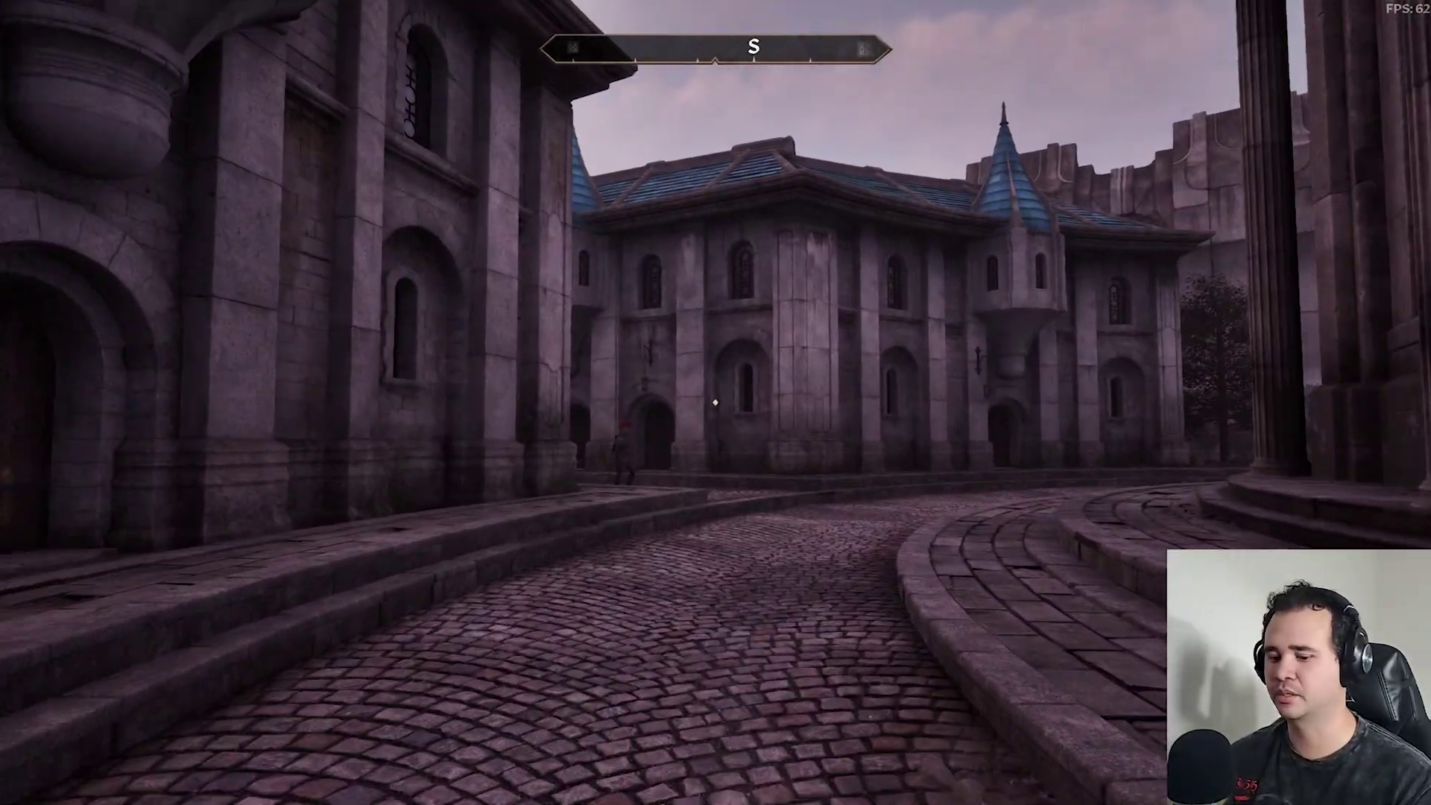
- Review the graphics settings, from the general display options through the quality levels to Lumen Hardware RT, and return to the game
{"action": "key", "text": "Escape"}
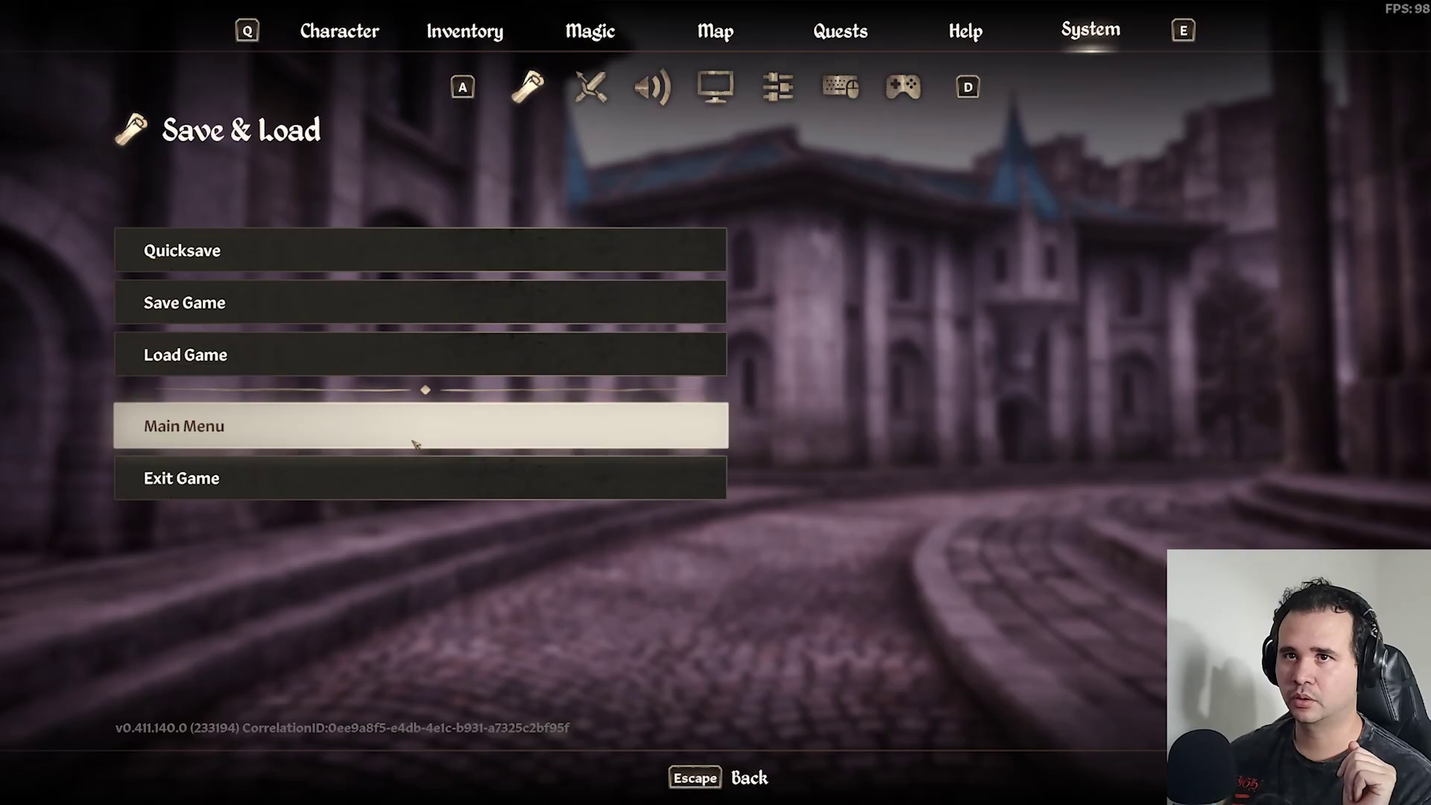
{"action": "left_click", "coordinate": [777, 87]}
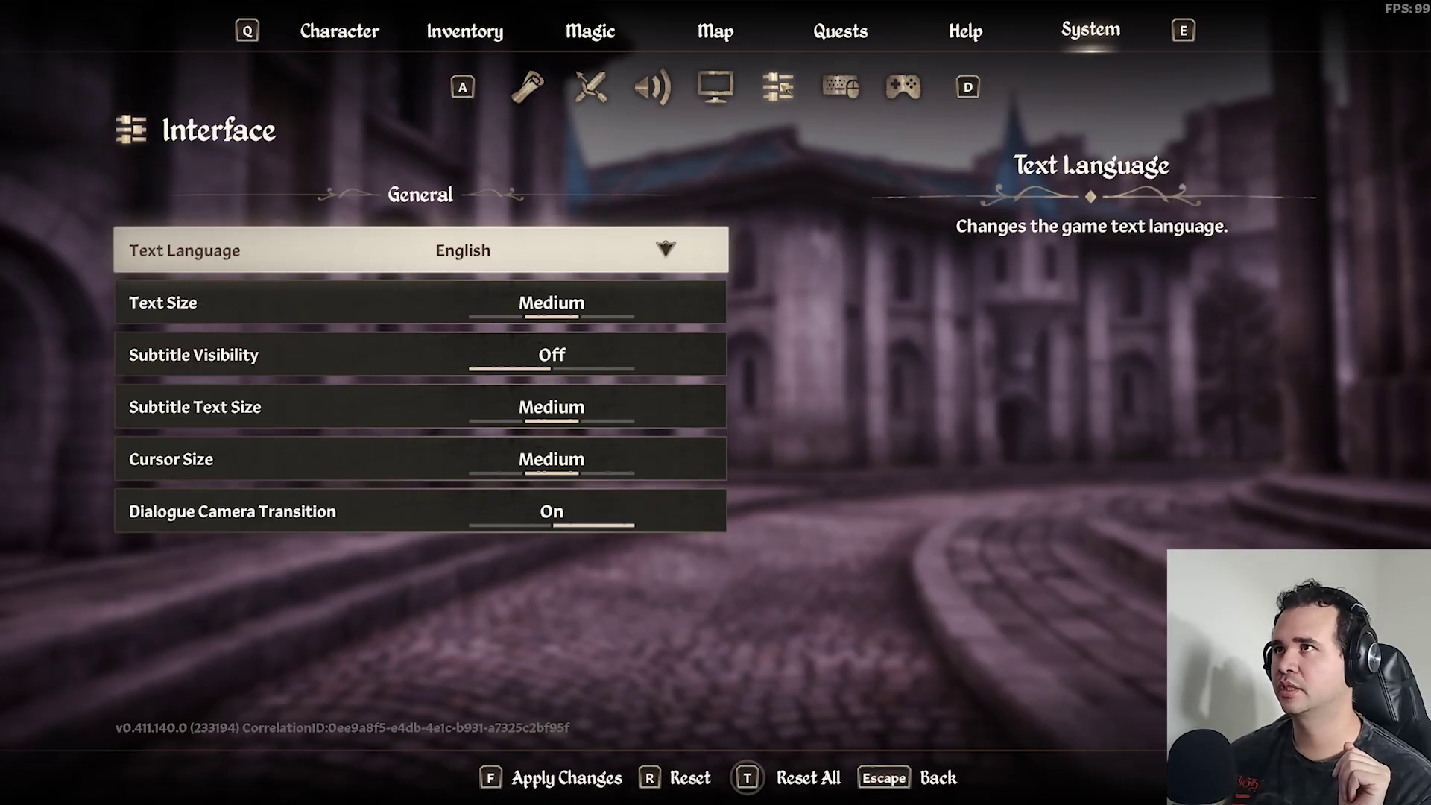
{"action": "left_click", "coordinate": [722, 86]}
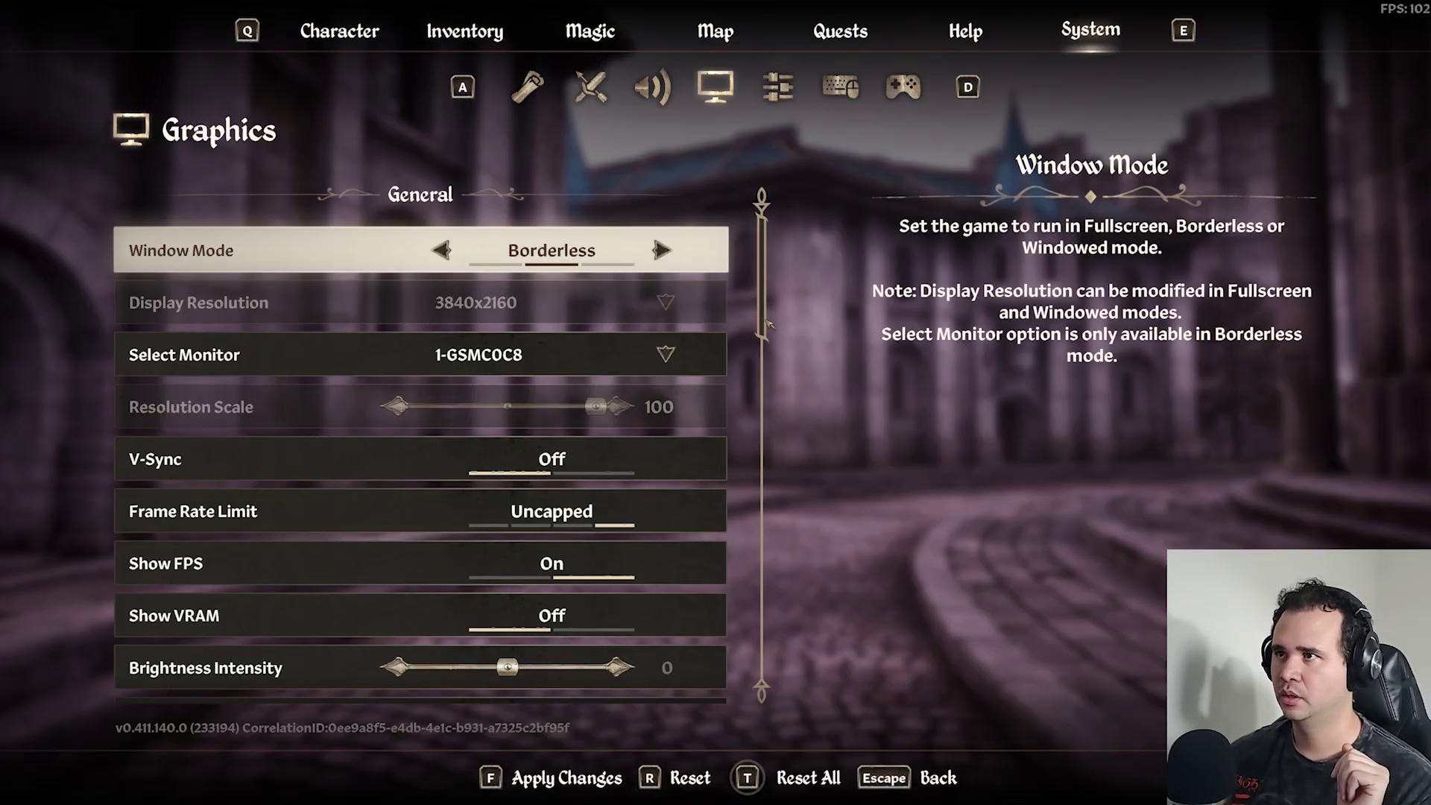
{"action": "mouse_move", "coordinate": [768, 324]}
{"action": "left_mouse_down"}
{"action": "mouse_move", "coordinate": [762, 397]}
{"action": "mouse_move", "coordinate": [758, 316]}
{"action": "left_mouse_up"}
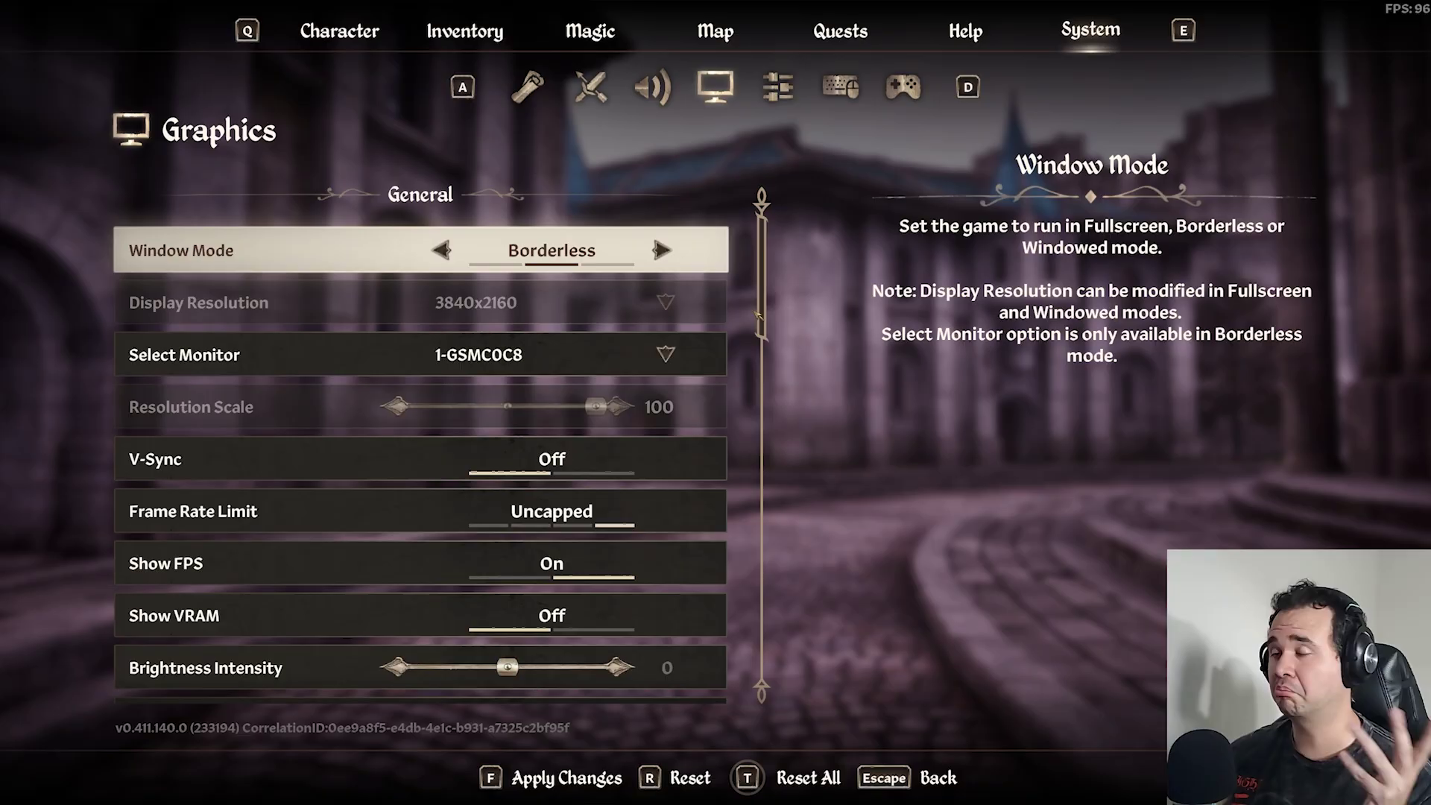
{"action": "scroll", "coordinate": [759, 320], "scroll_direction": "down", "scroll_amount": 1}
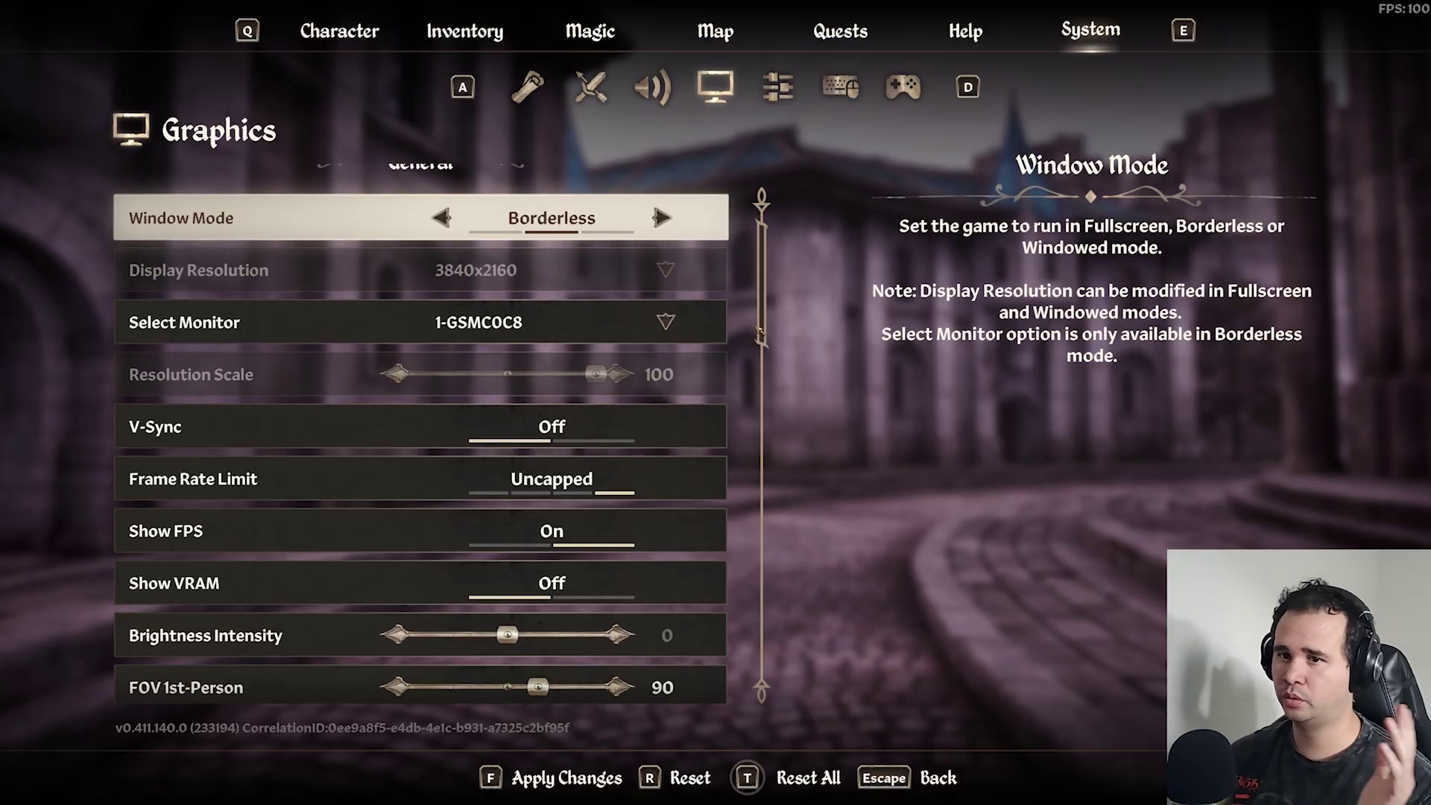
{"action": "scroll", "coordinate": [748, 411], "scroll_direction": "down", "scroll_amount": 6}
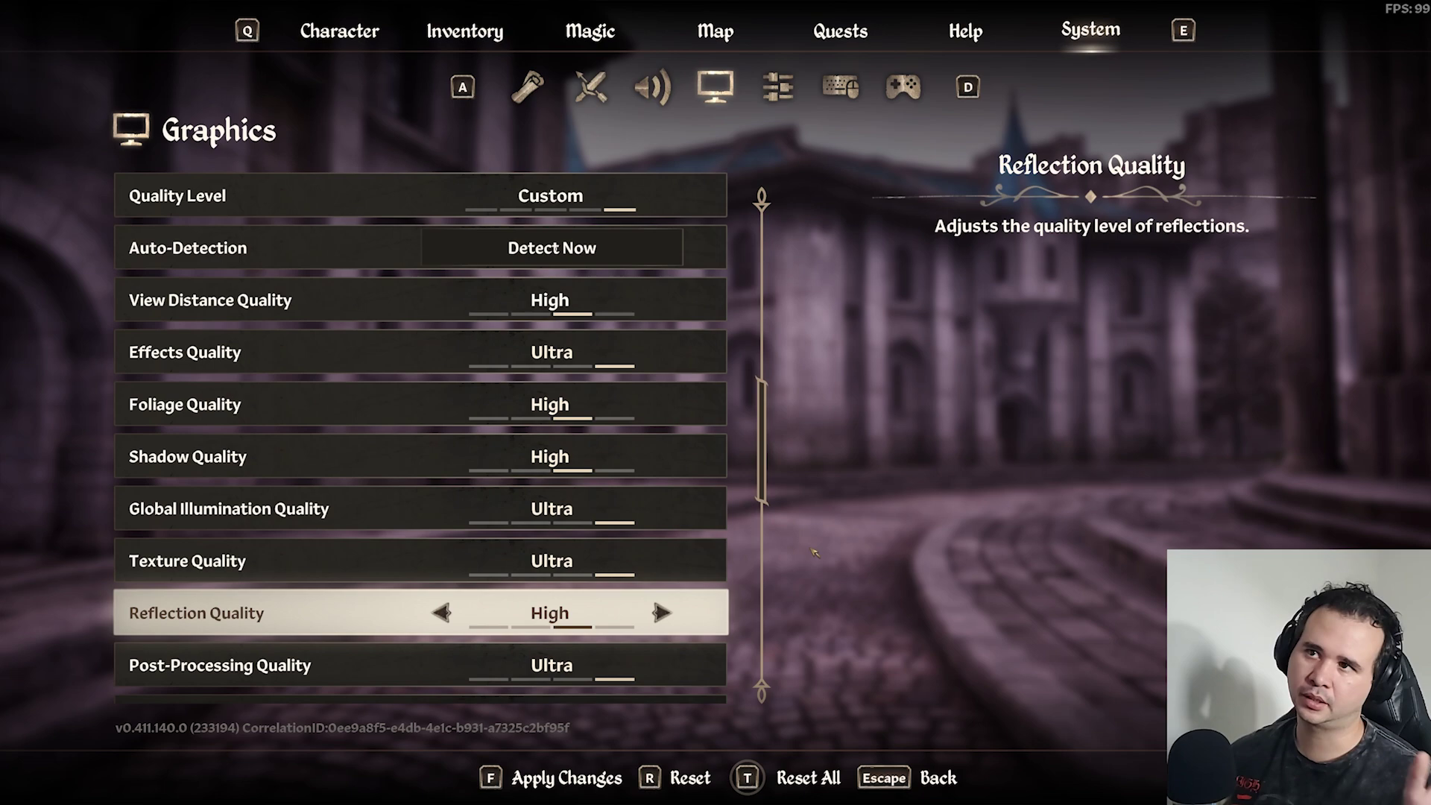
{"action": "left_click_drag", "start_coordinate": [756, 448], "coordinate": [761, 528]}
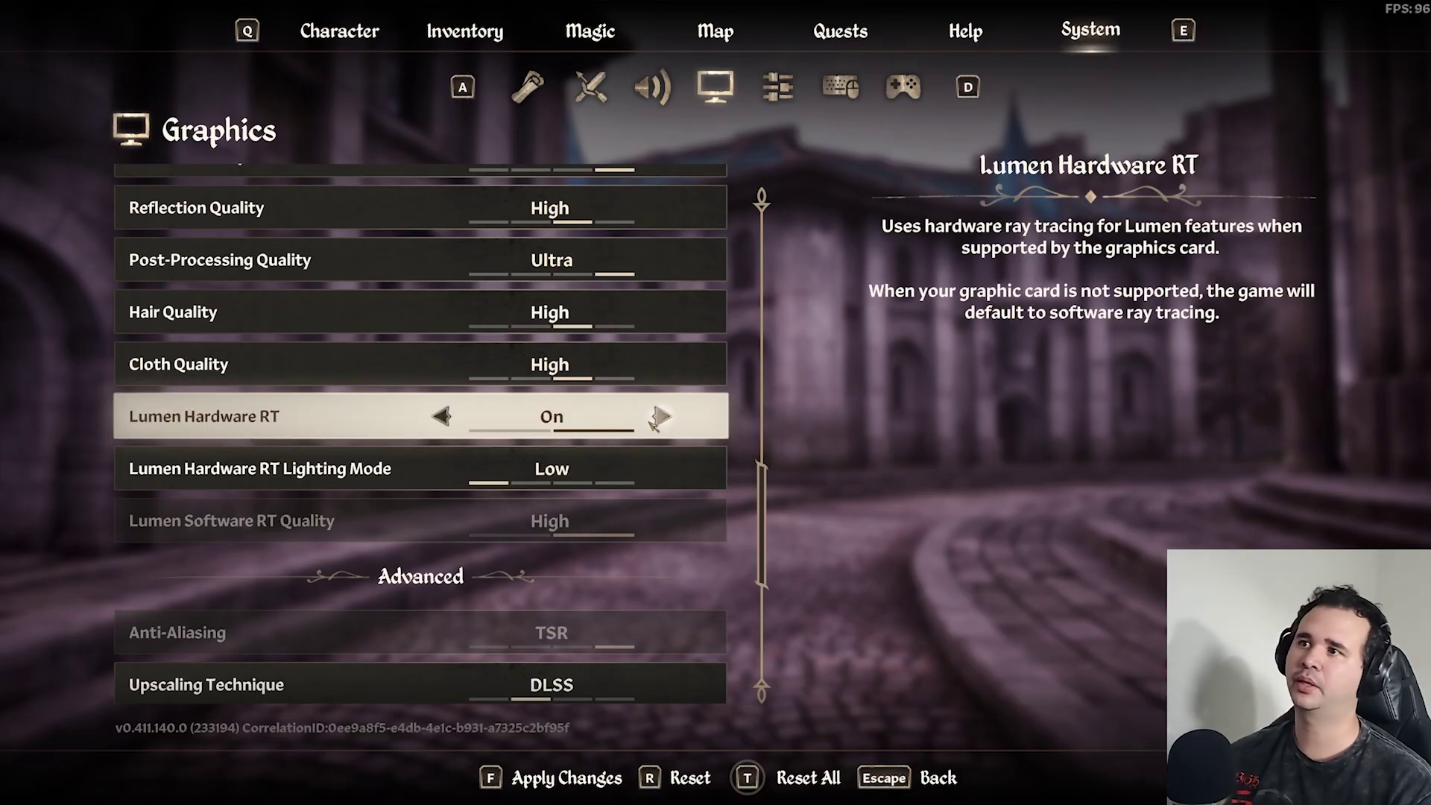
{"action": "key", "text": "Escape"}
- Walk through the stone archways to the fountain plaza and examine the evening lighting on the statue, street and candlelit crates
{"action": "key", "text": "w"}
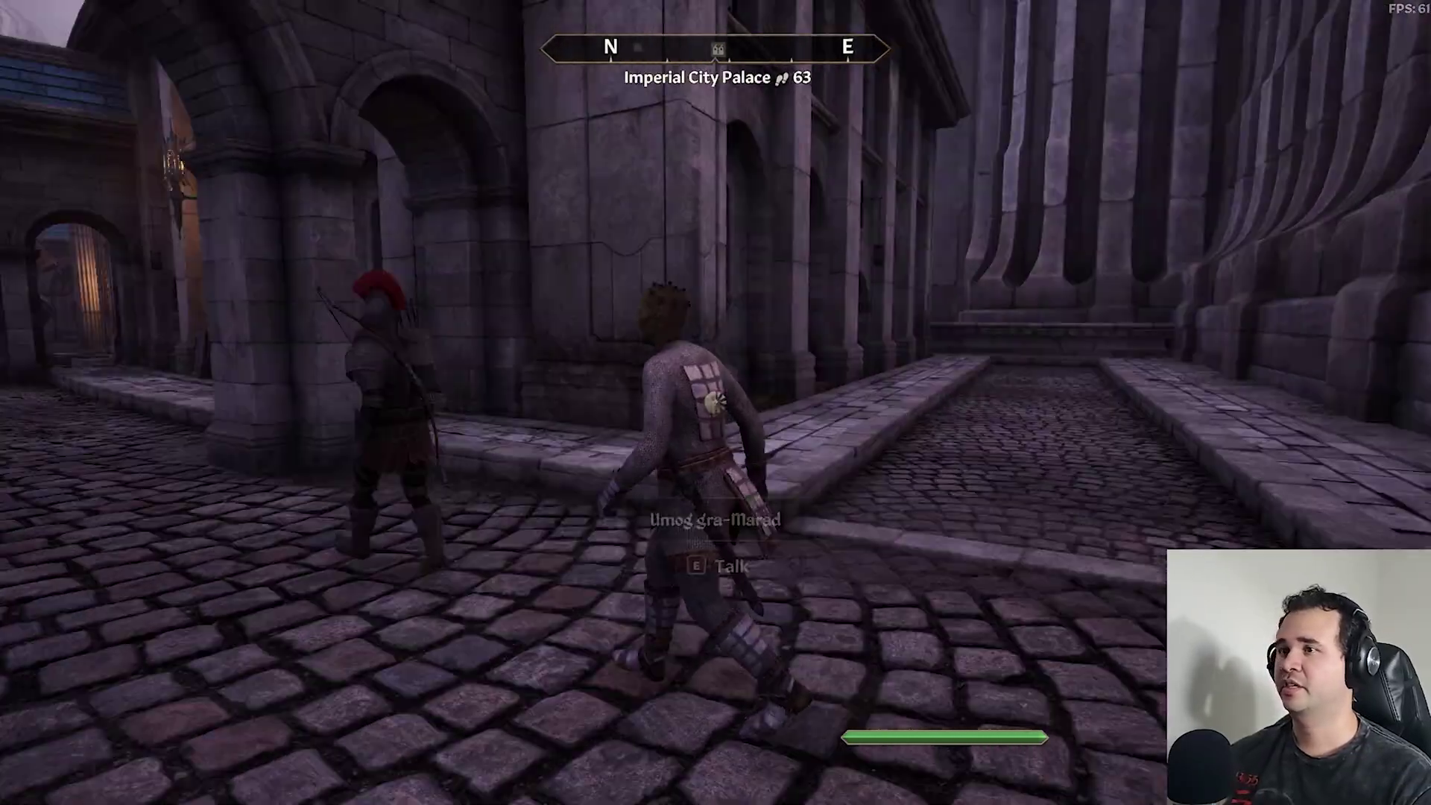
{"action": "key", "text": "w"}
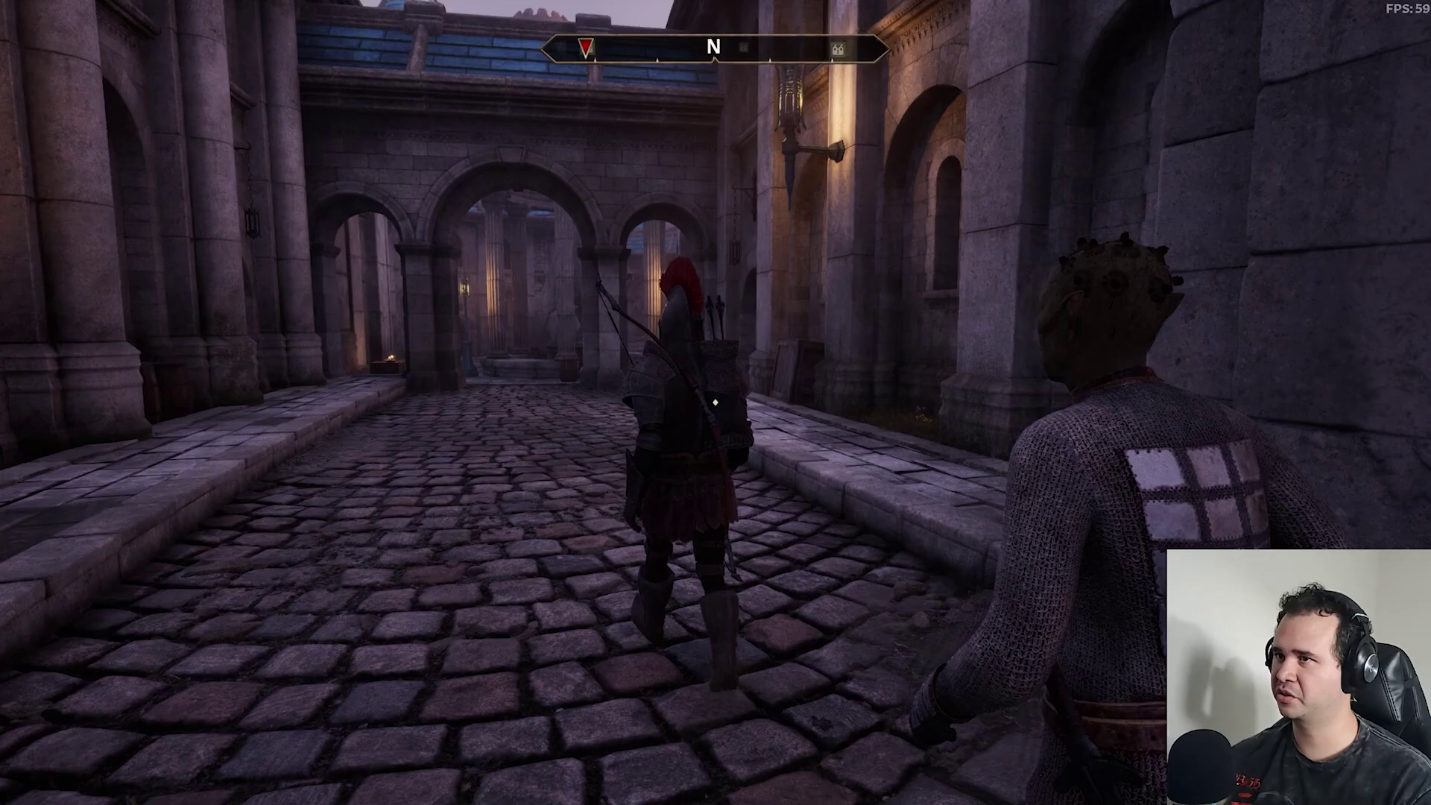
{"action": "key", "text": "w"}
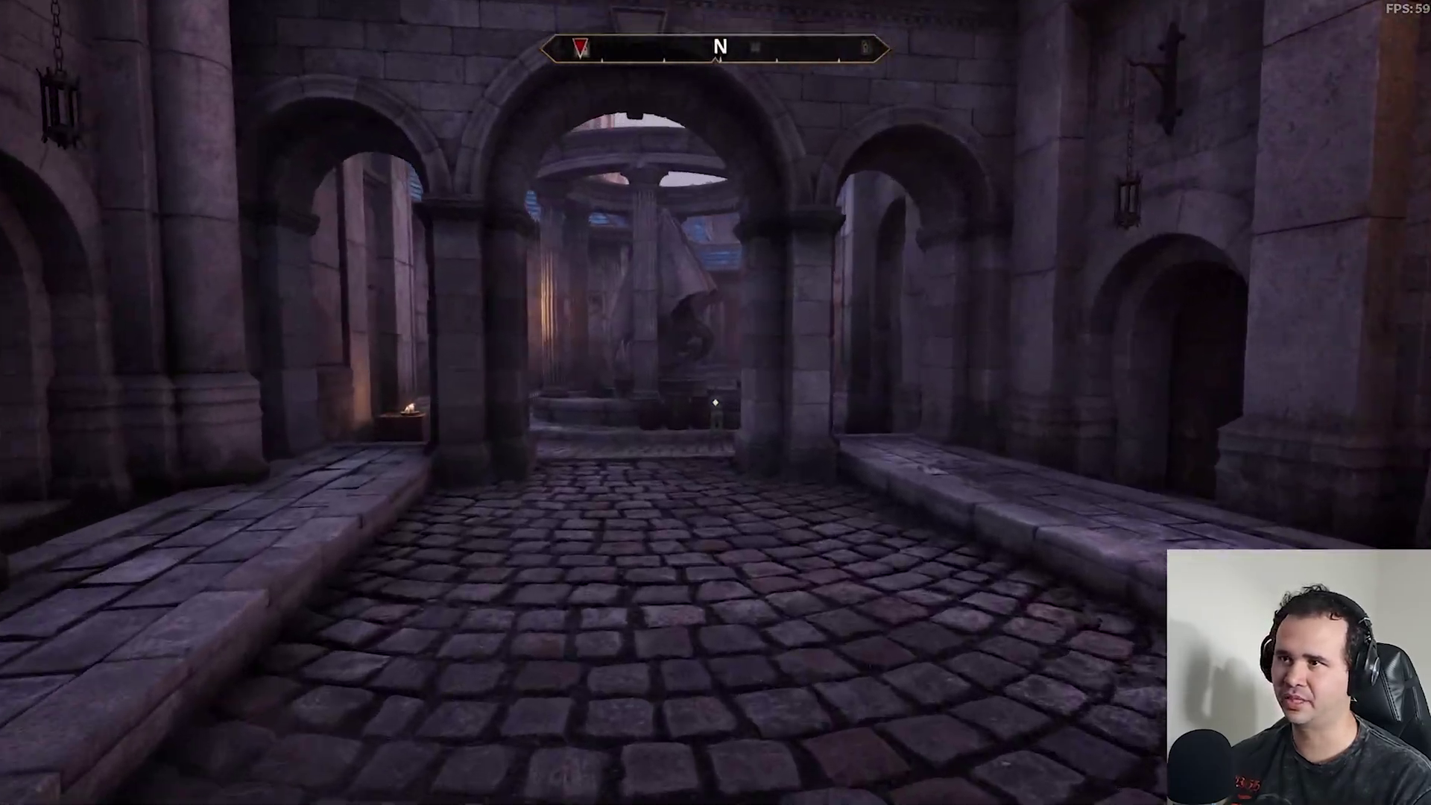
{"action": "key", "text": "w"}
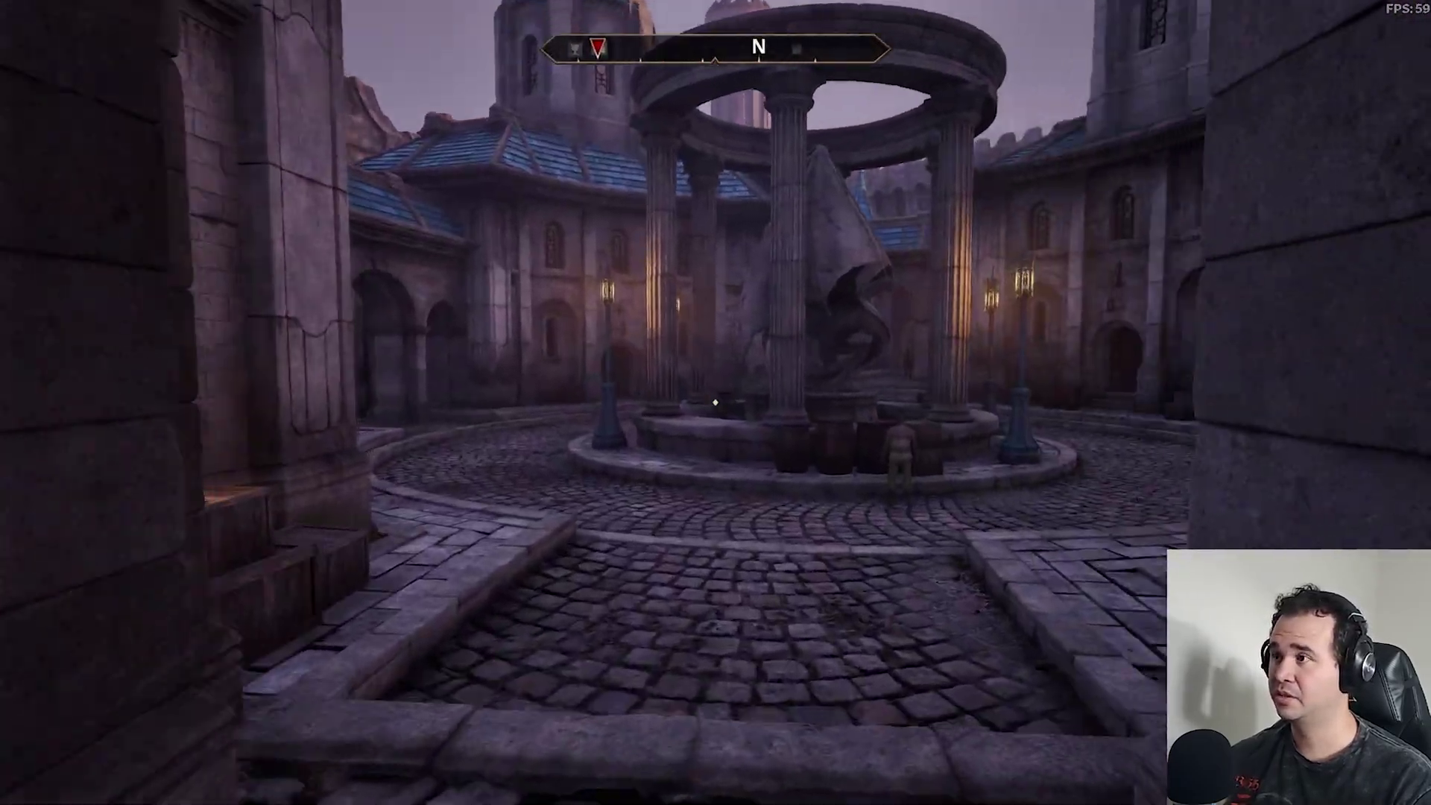
{"action": "key", "text": "w"}
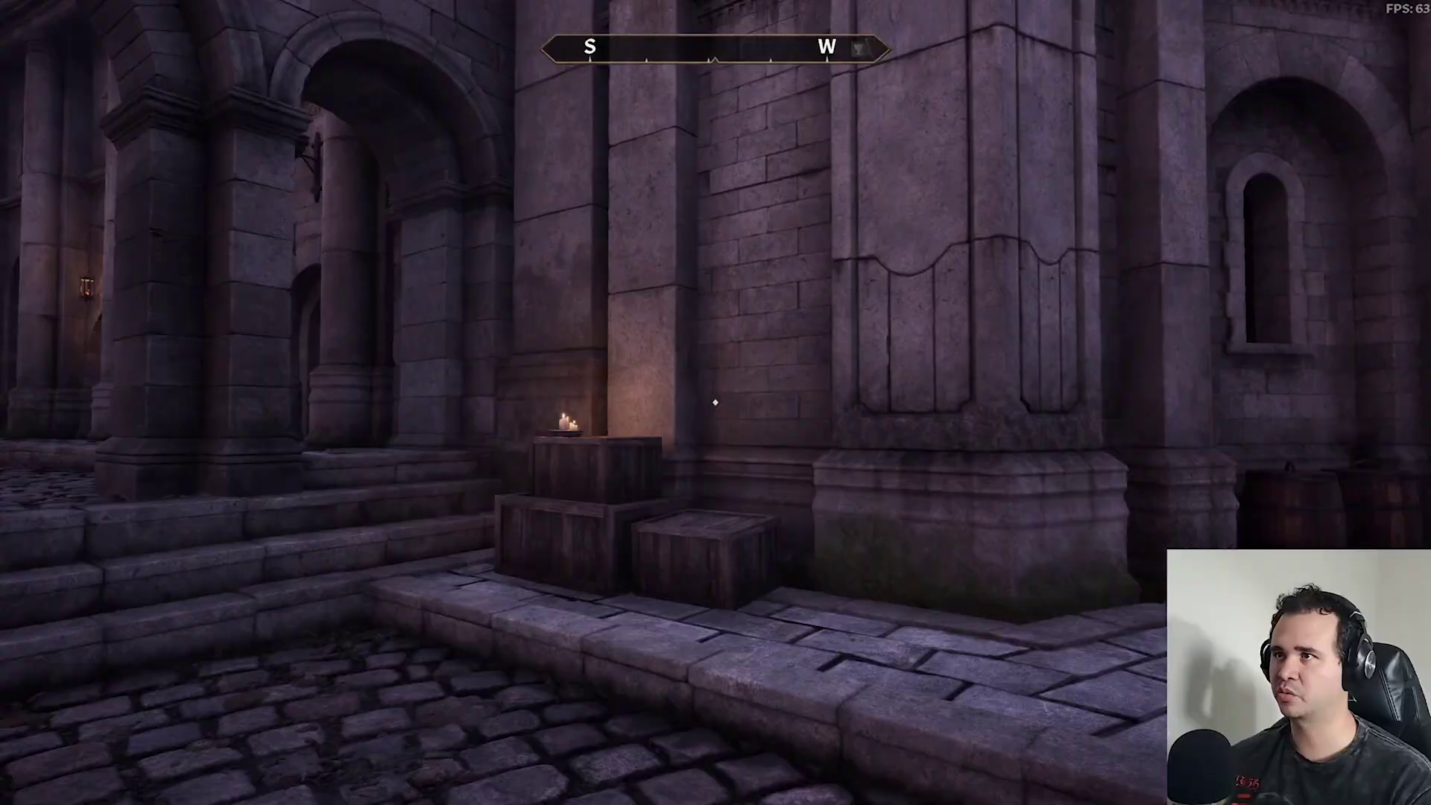
{"action": "key", "text": "w"}
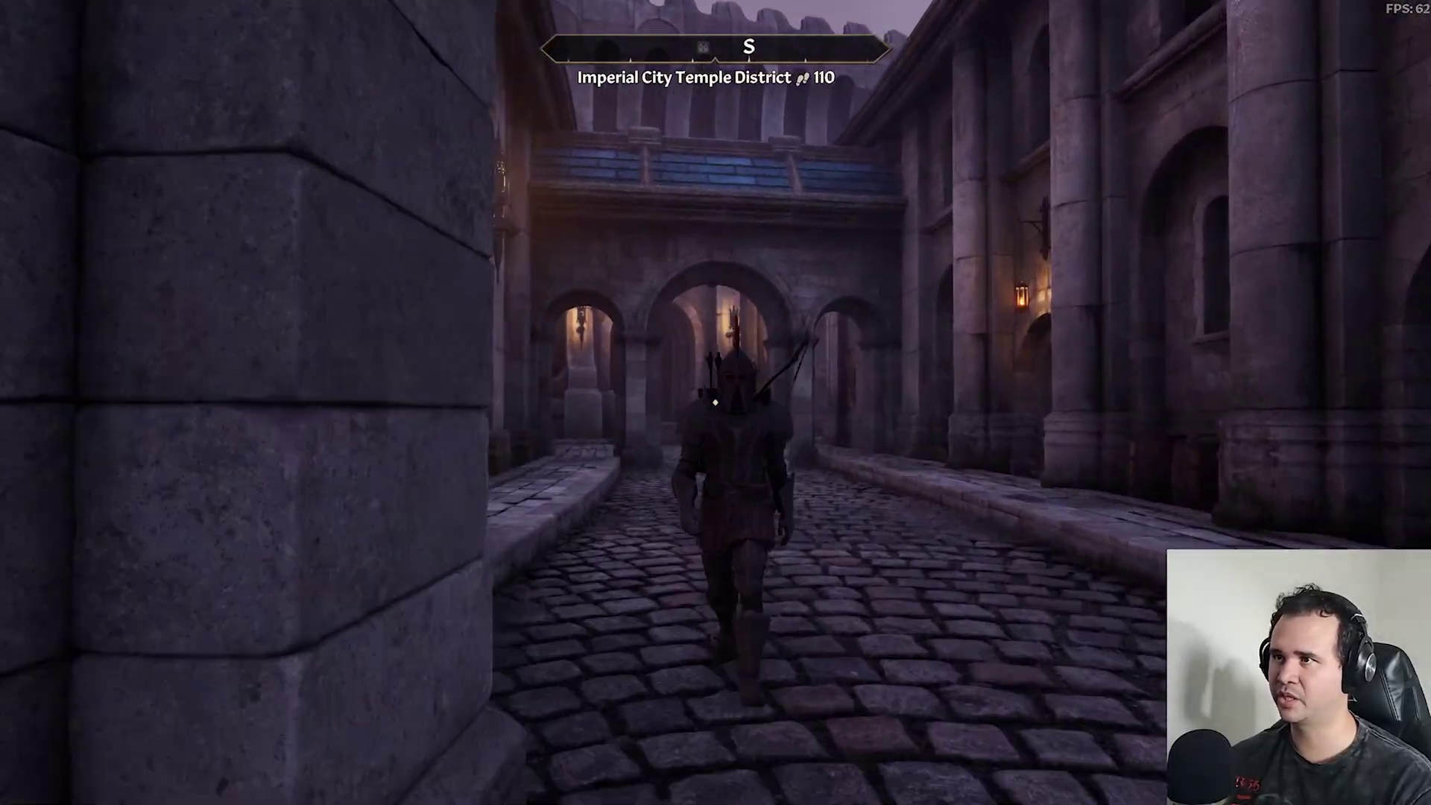
{"action": "key", "text": "w"}
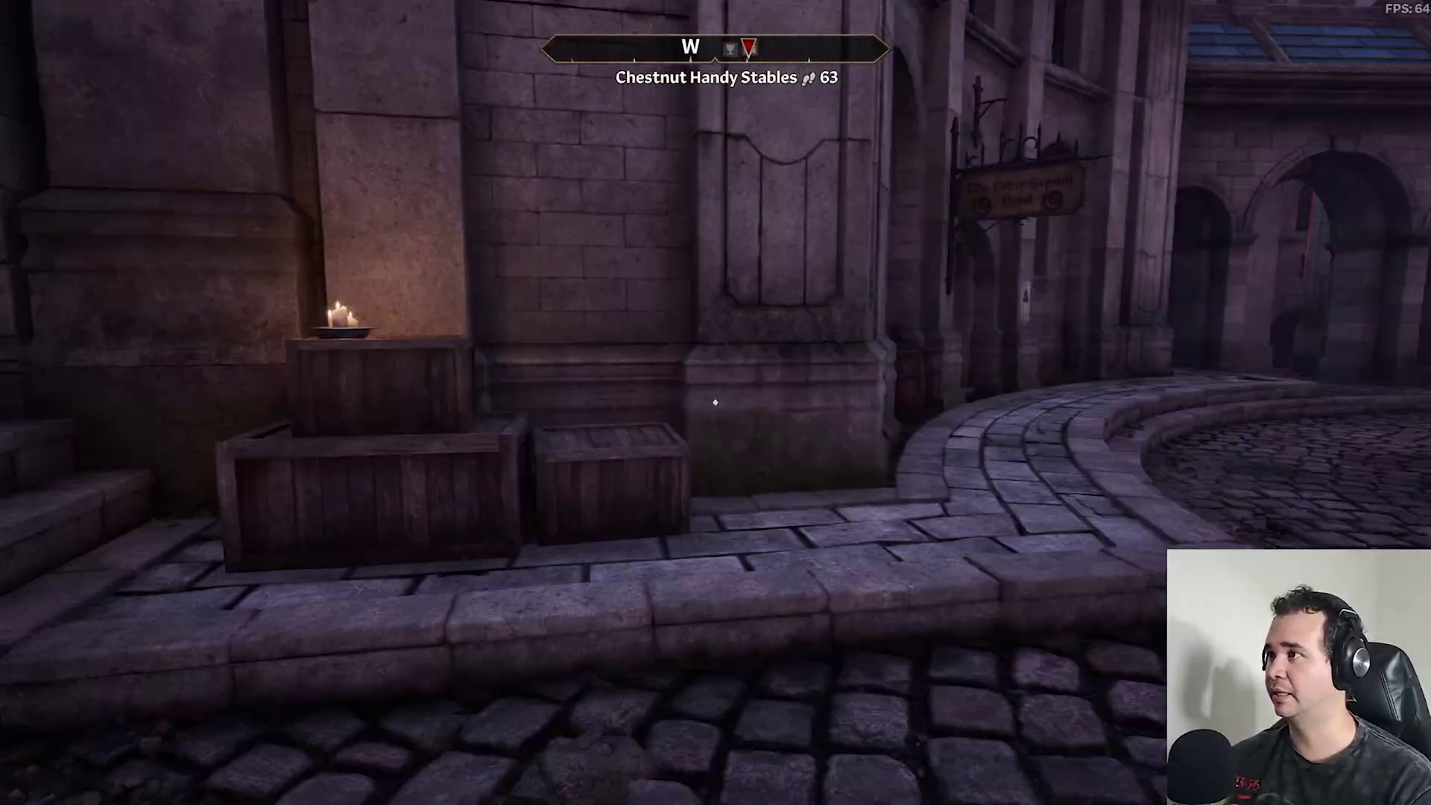
{"action": "key", "text": "w"}
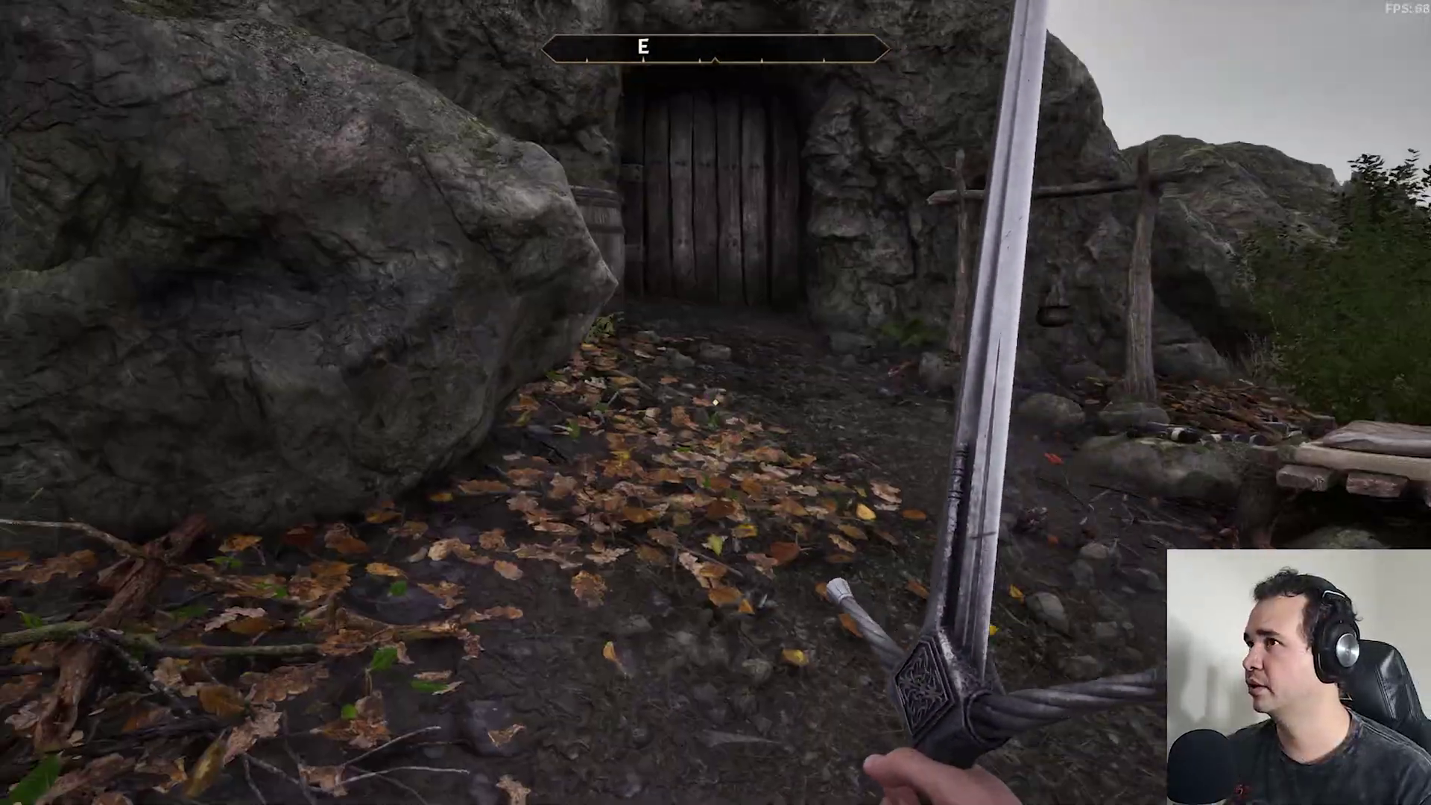
- Explore the waterside campsite outside the cave, examining the bridge view and the beer bottles on the mossy rock beside the bedroll
{"action": "key", "text": "d"}
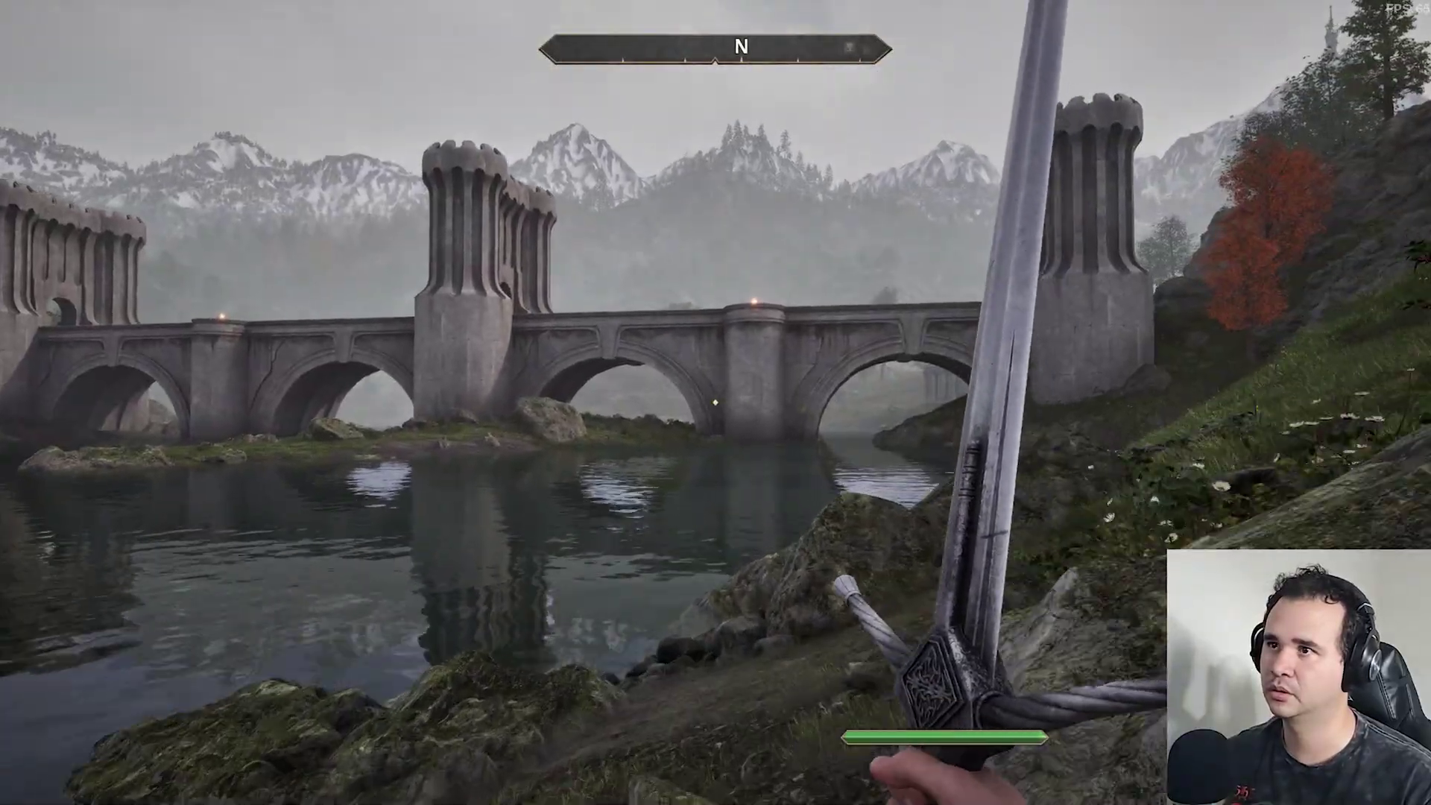
{"action": "mouse_move", "coordinate": [522, 314]}
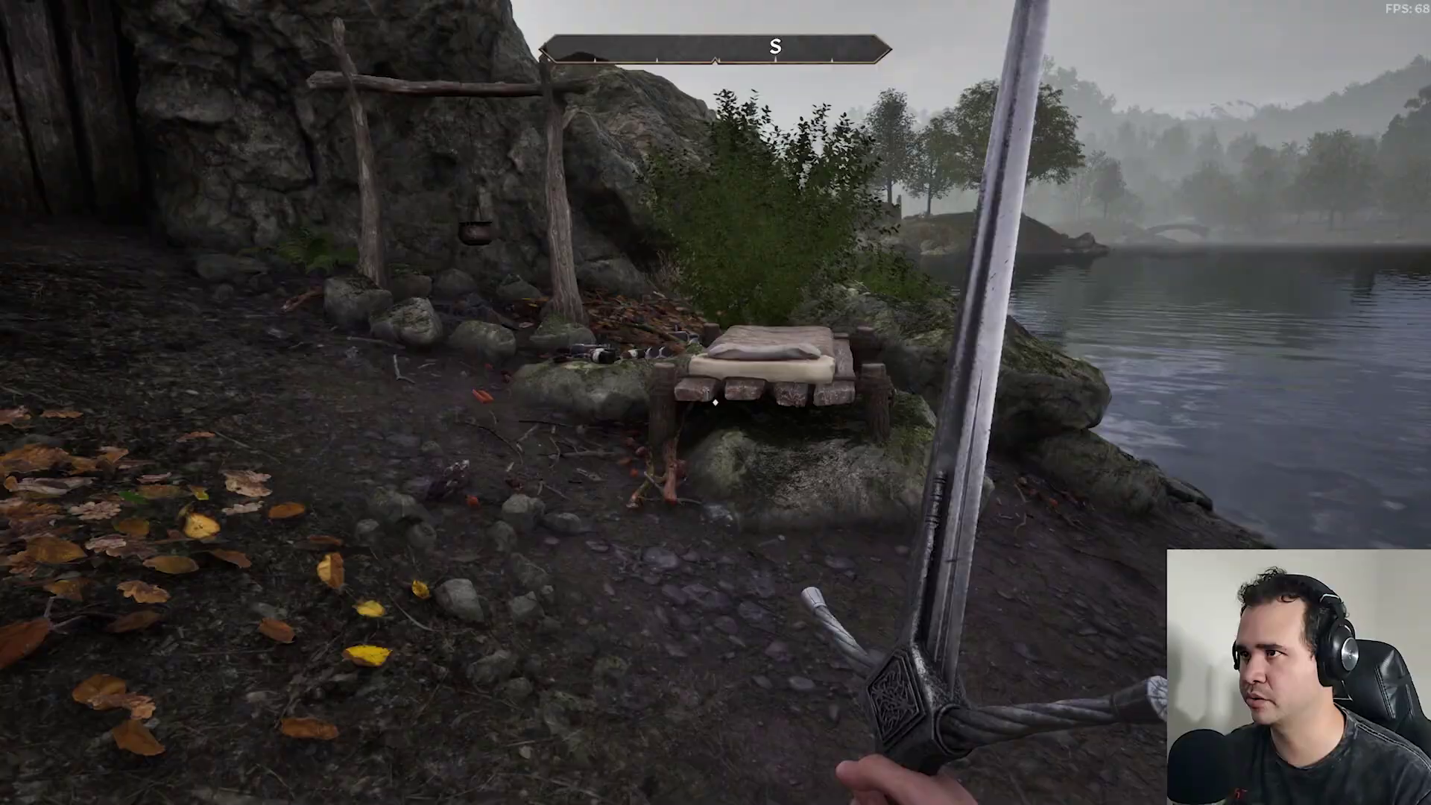
{"action": "key", "text": "w"}
{"action": "mouse_move", "coordinate": [290, 321]}
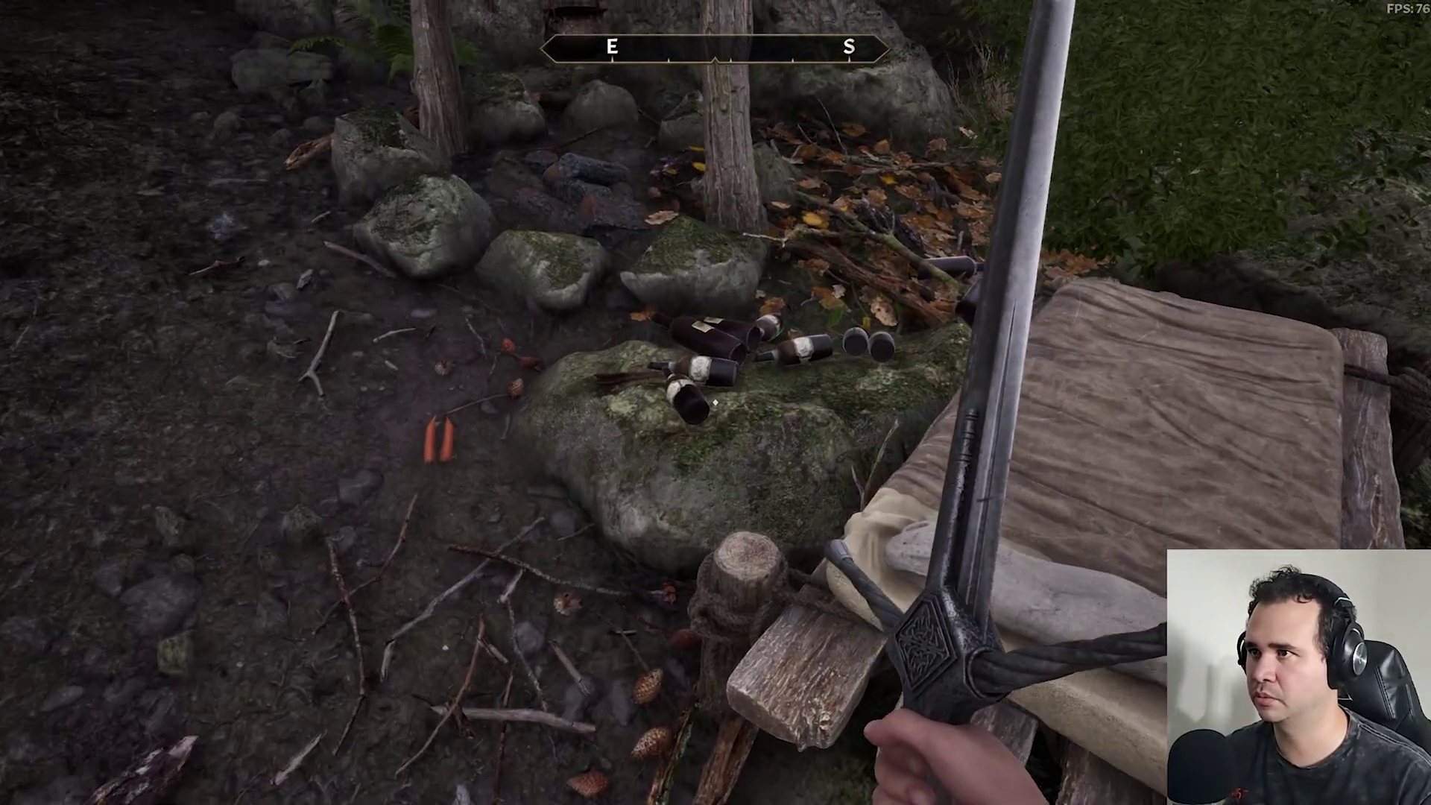
{"action": "key", "text": "w"}
{"action": "mouse_move", "coordinate": [712, 370]}
{"action": "mouse_move", "coordinate": [920, 446]}
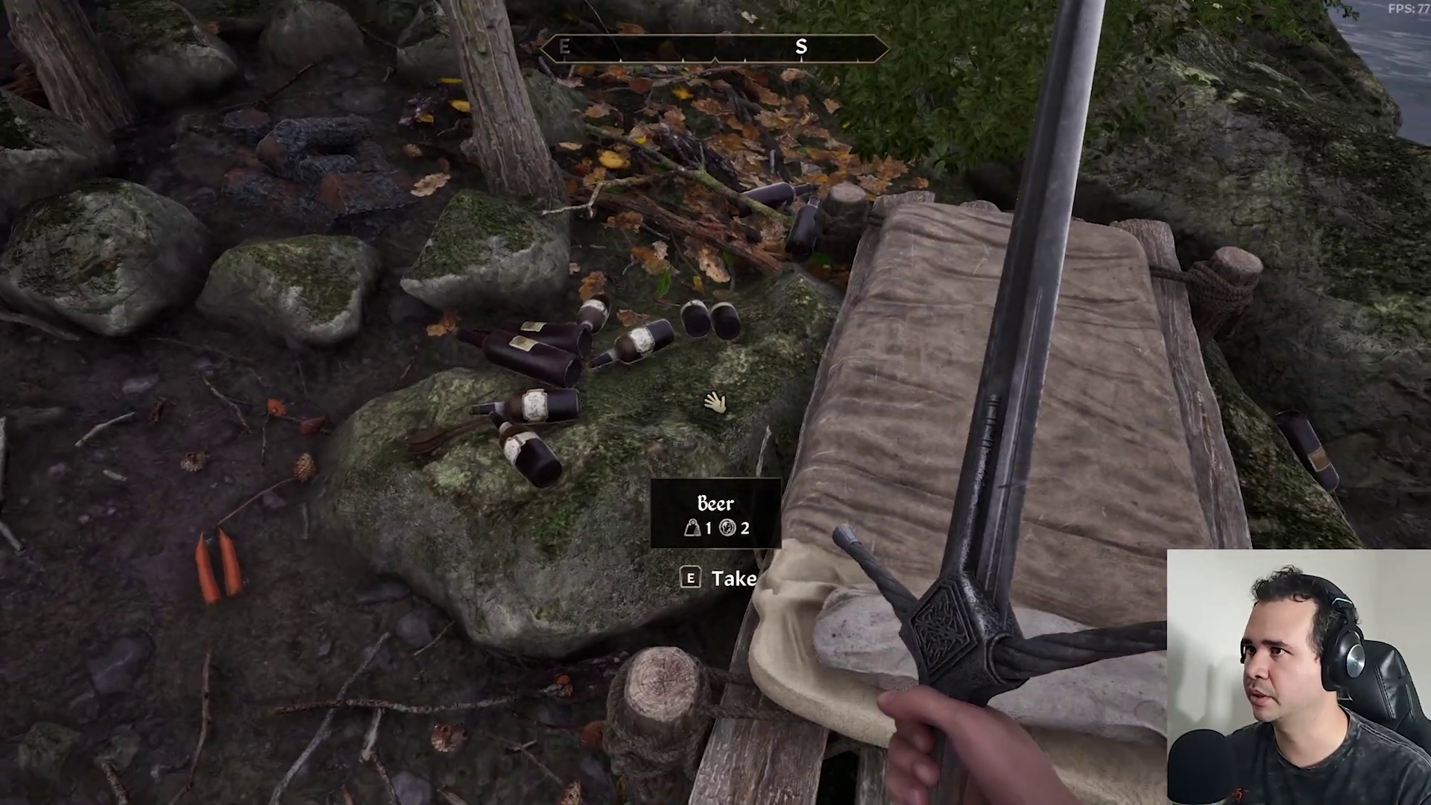
{"action": "key", "text": "a"}
{"action": "key", "text": "w"}
{"action": "mouse_move", "coordinate": [716, 403]}
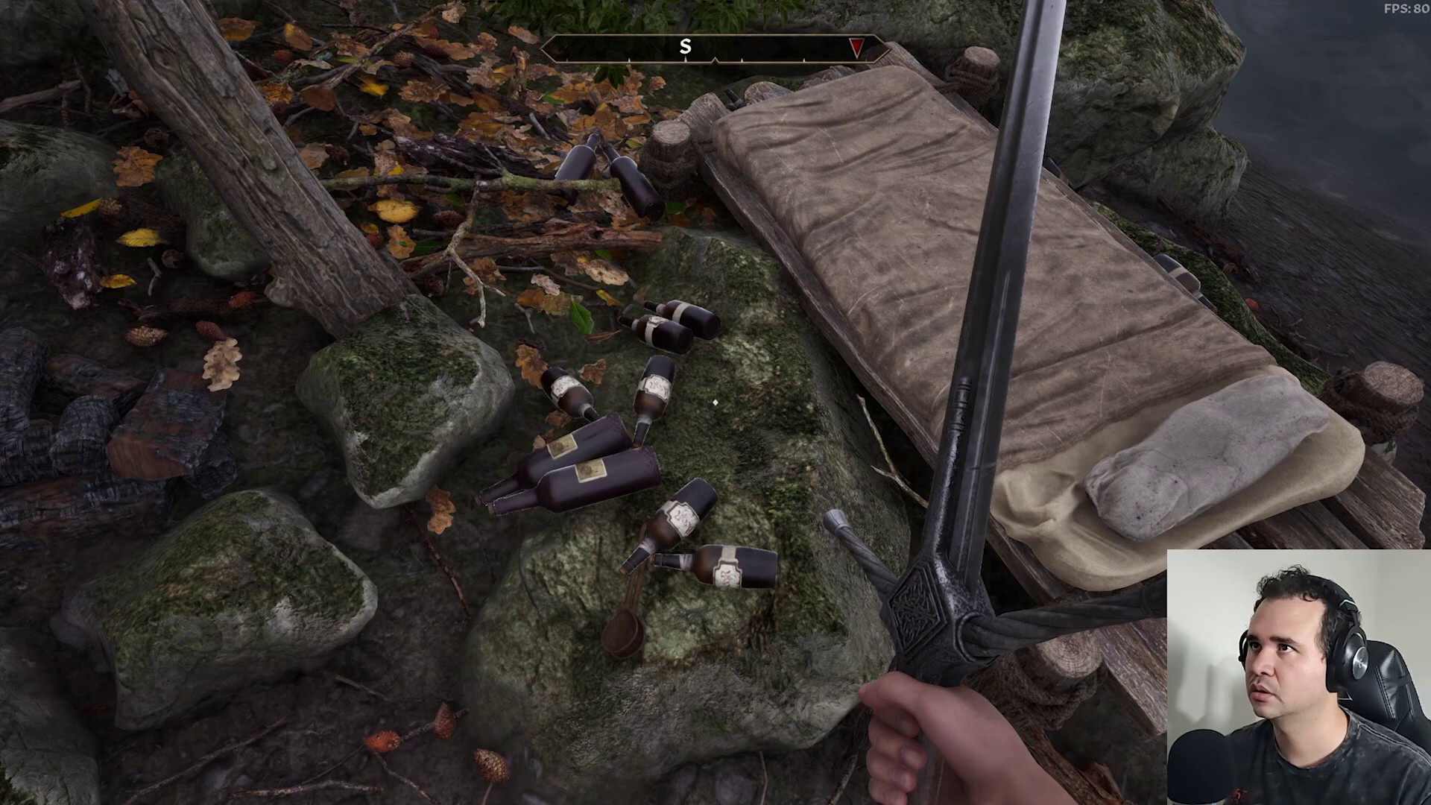
- Approach the wood door to Dzonot Cave and enter the cave
{"action": "key", "text": "w"}
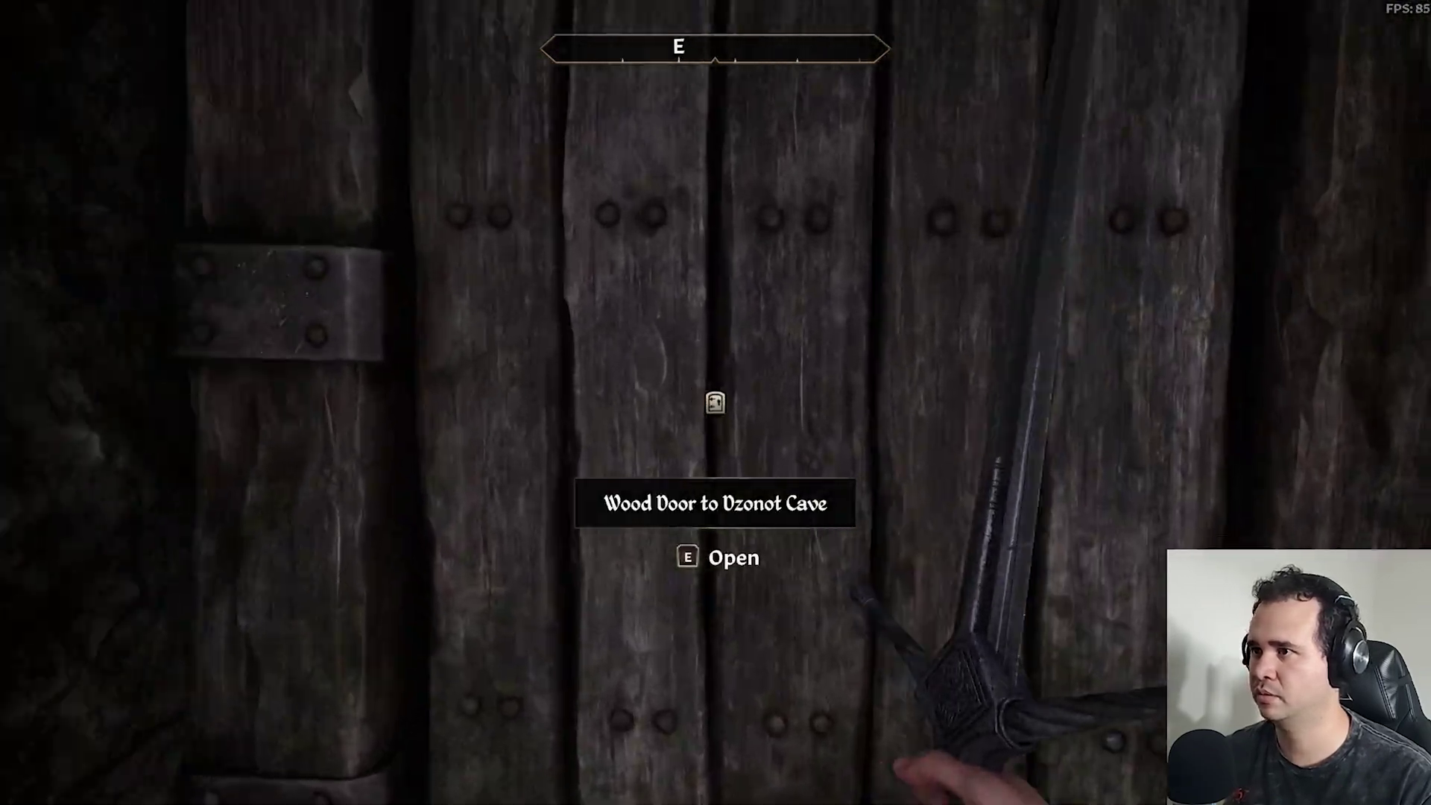
{"action": "key", "text": "e"}
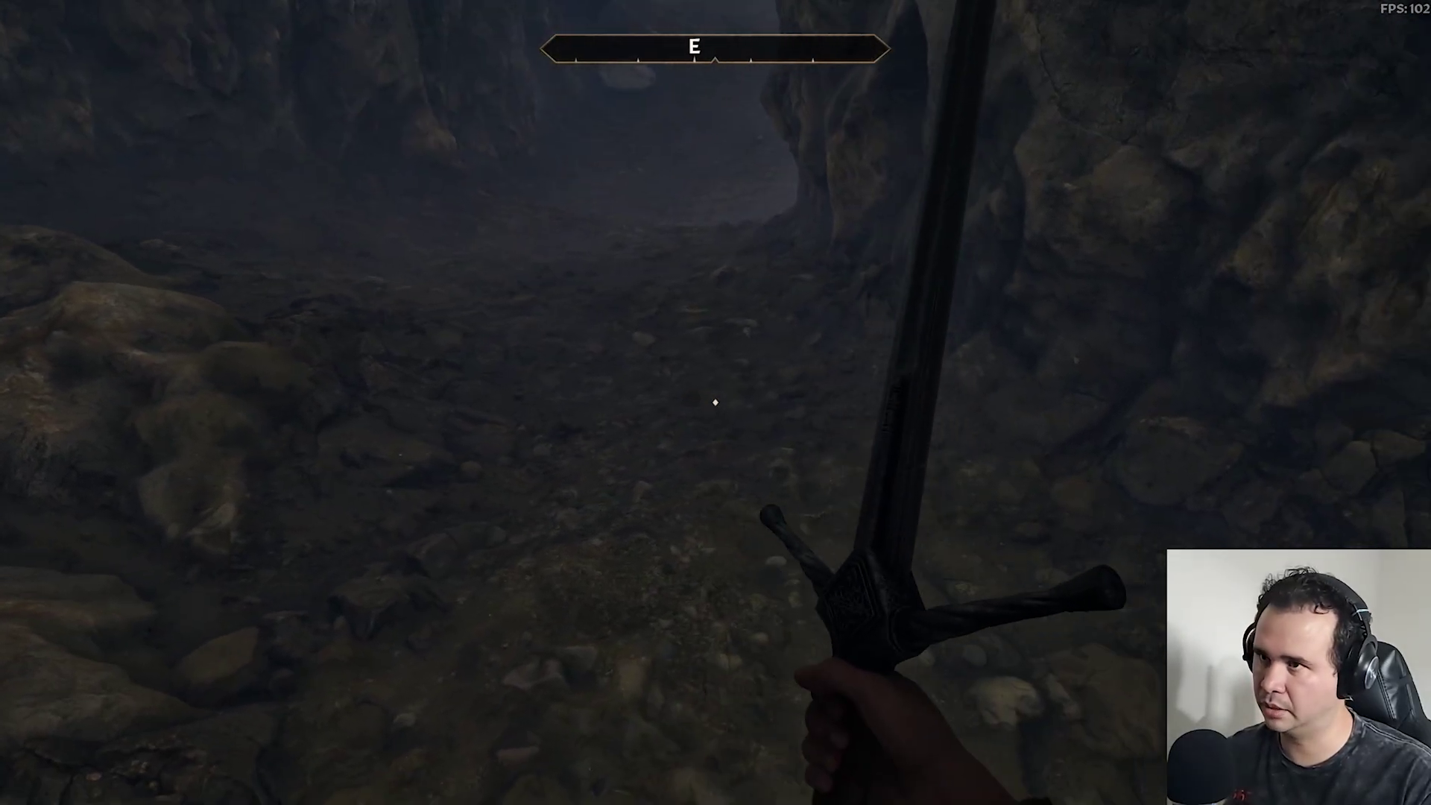
- Walk east along the dark cave tunnel to the tripwire stretched between the two pointed stakes
{"action": "key", "text": "w"}
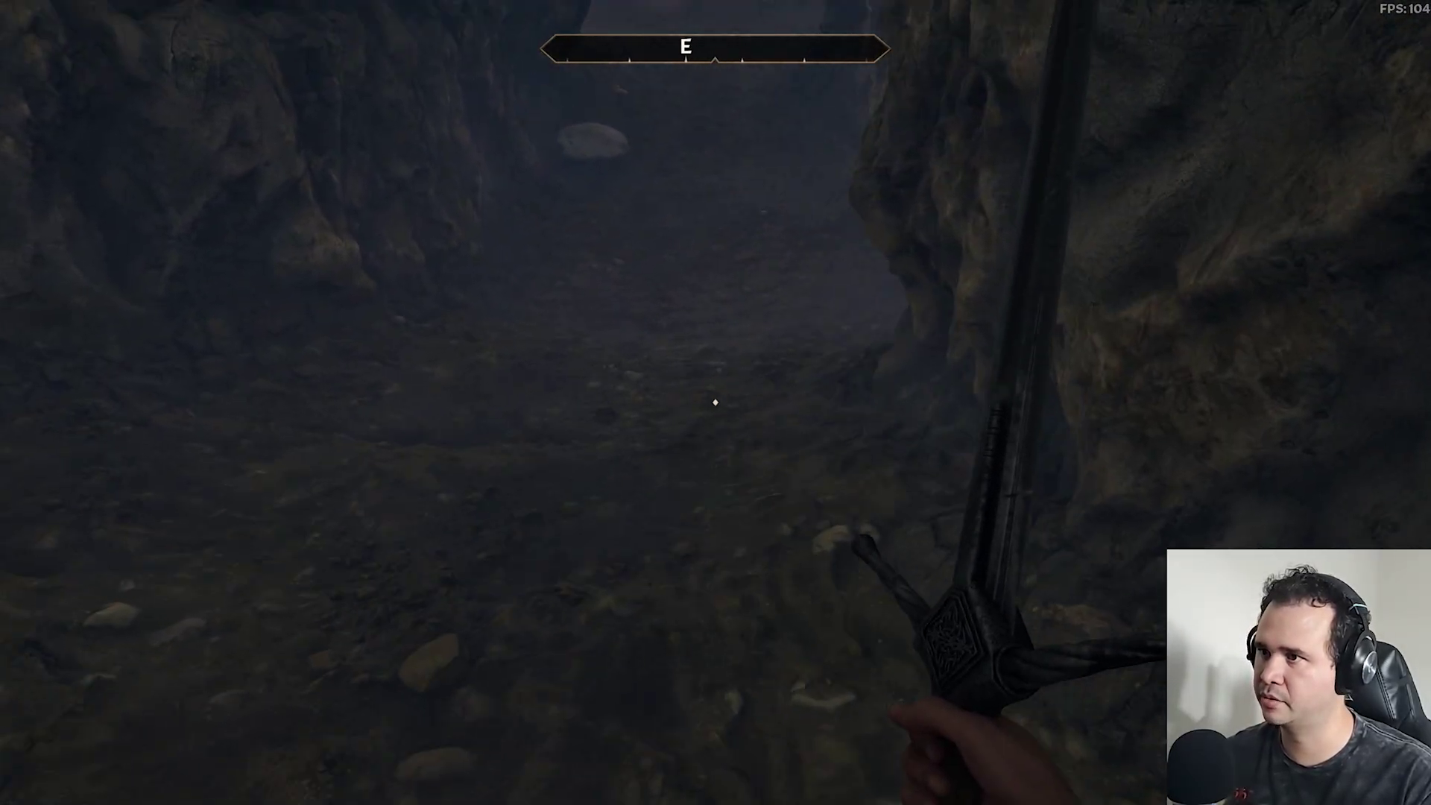
{"action": "key", "text": "w"}
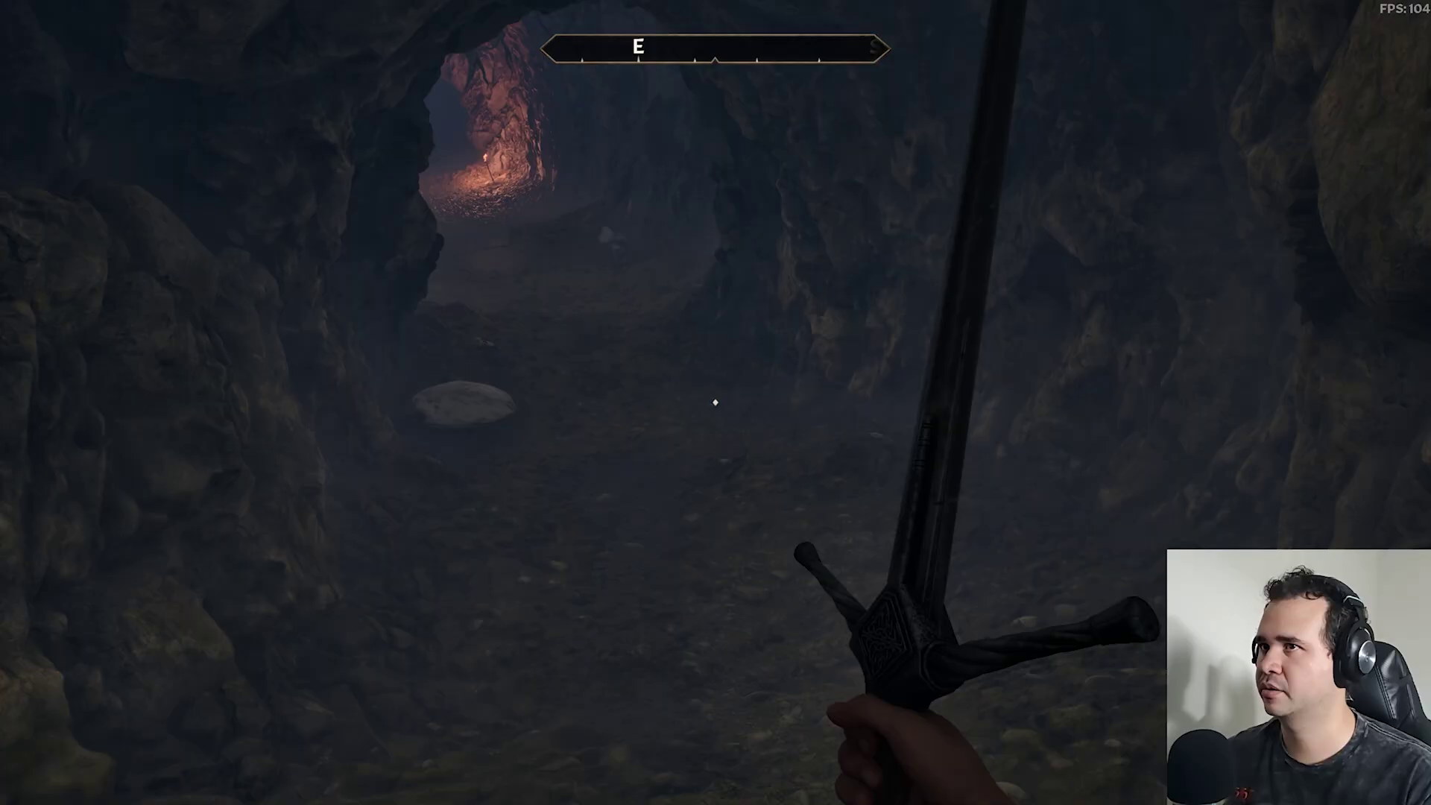
{"action": "key", "text": "w"}
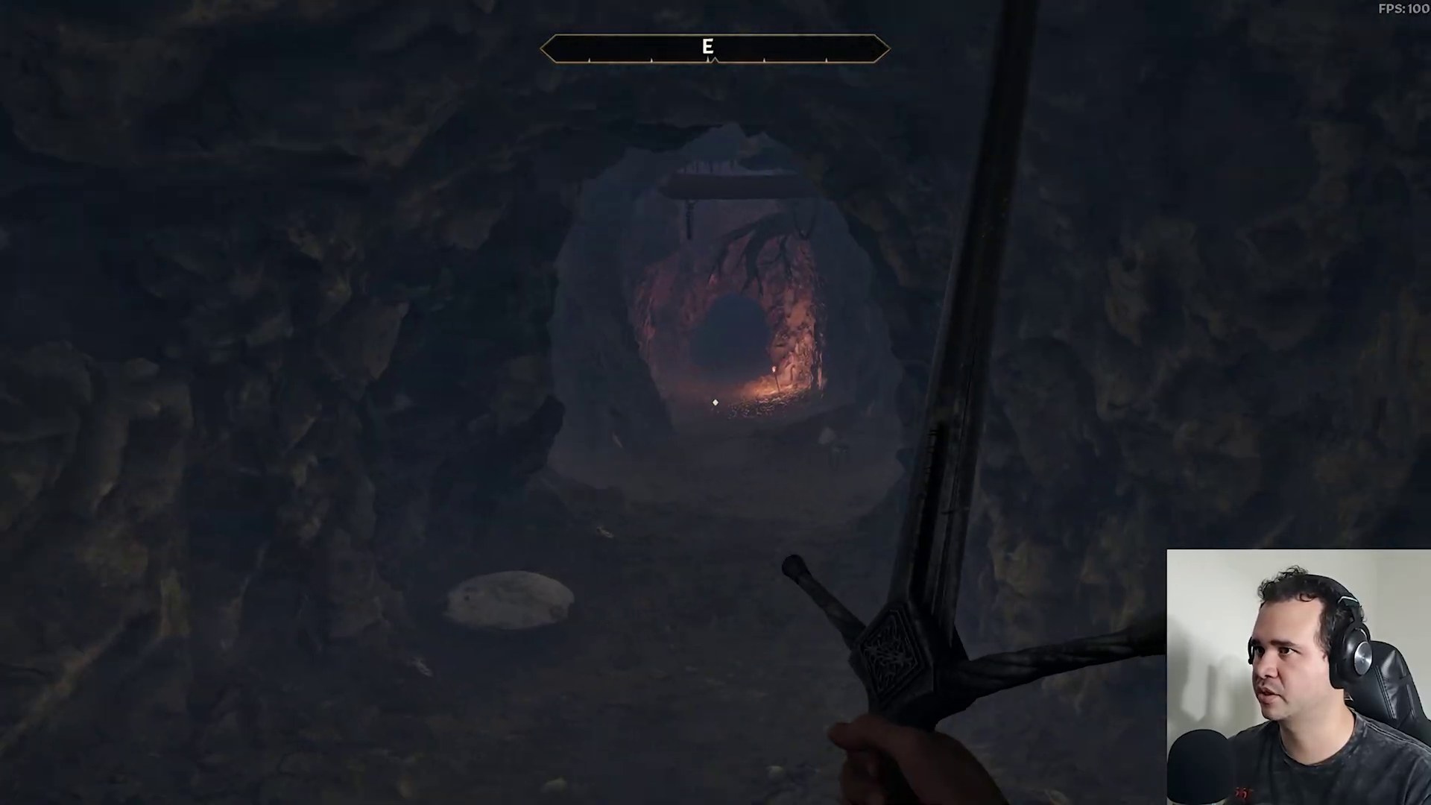
{"action": "key", "text": "w"}
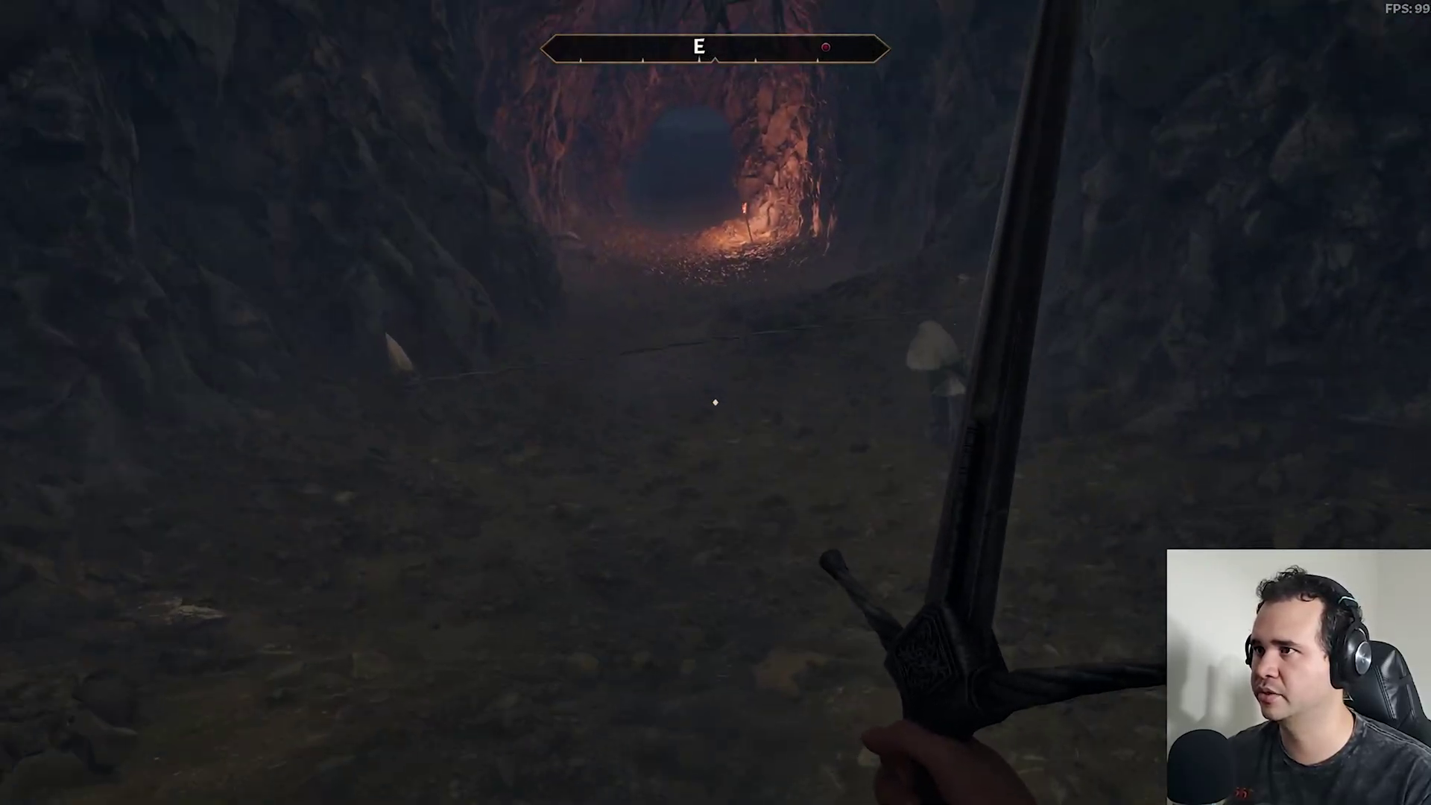
{"action": "key", "text": "w"}
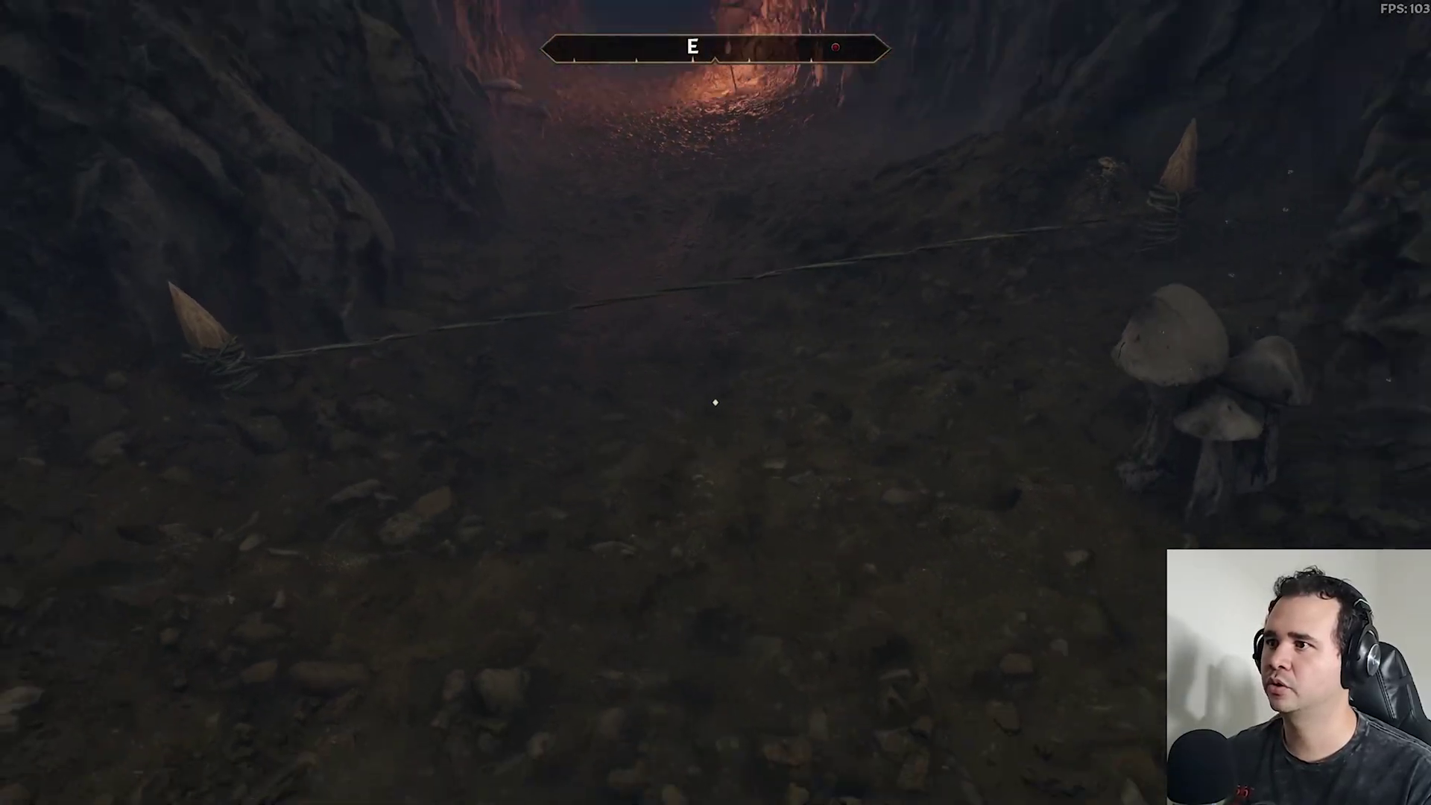
- Draw the sword and examine the tripwire and the torchlit passage beyond it from several nearby positions
{"action": "key", "text": "r"}
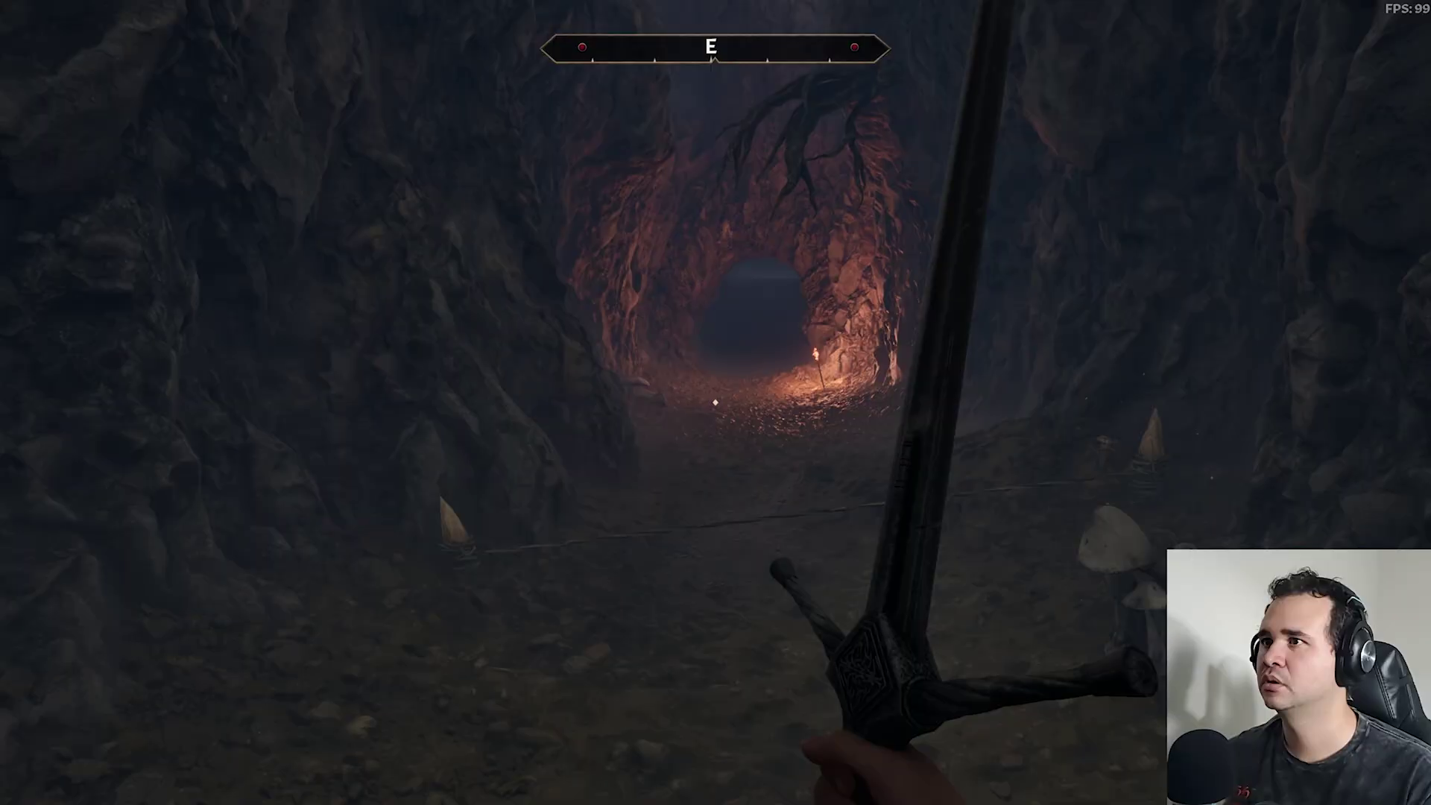
{"action": "key", "text": "w"}
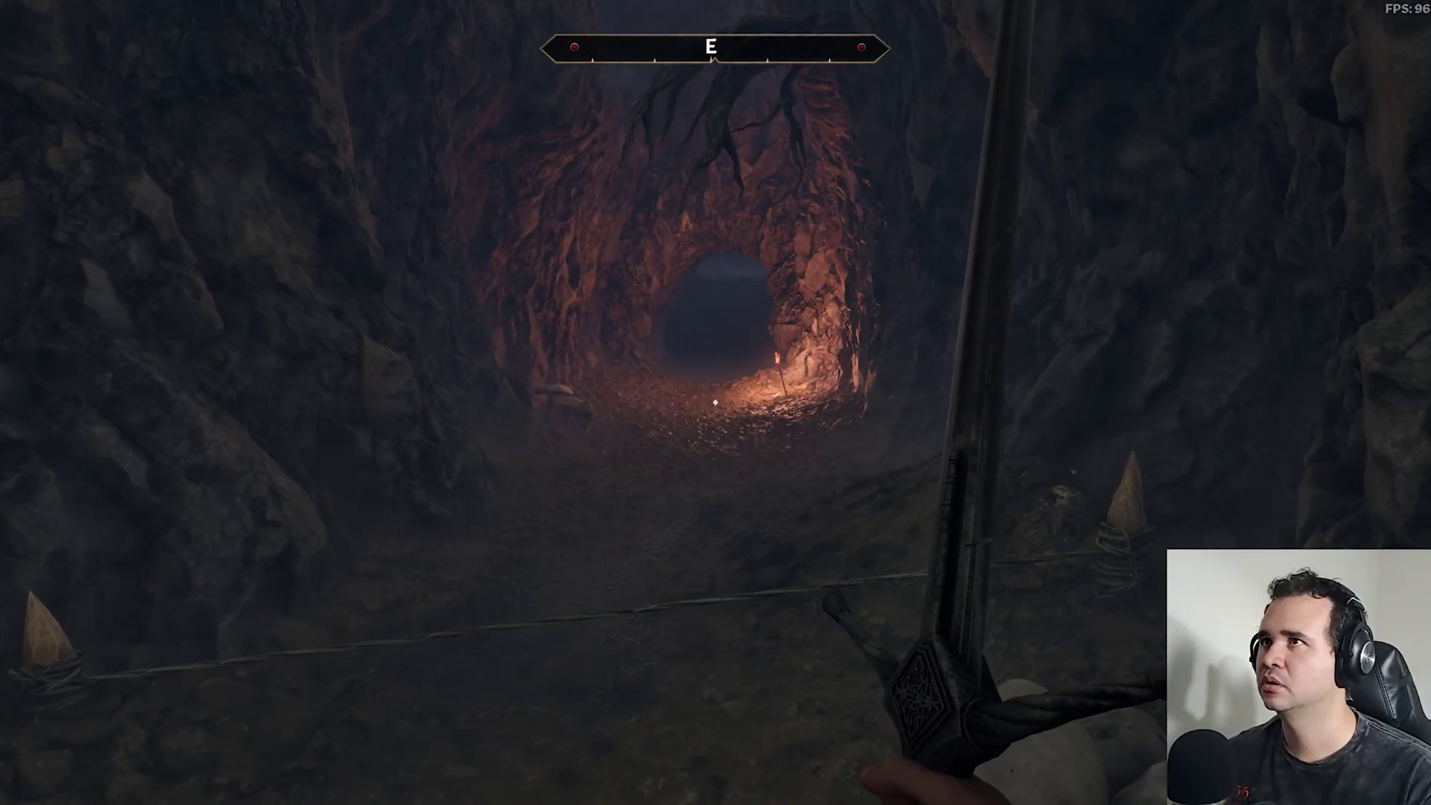
{"action": "key", "text": "a"}
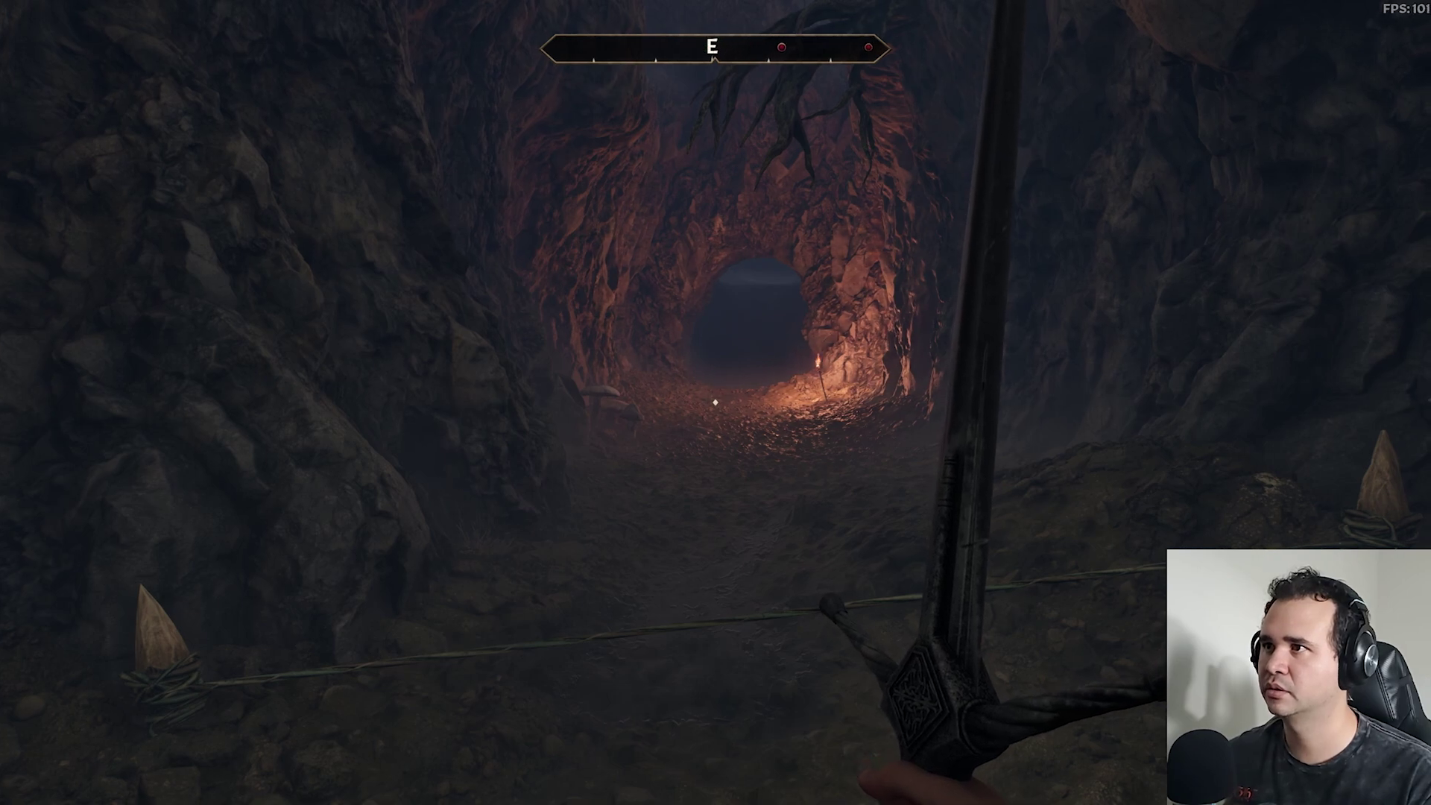
{"action": "key", "text": "a"}
{"action": "key", "text": "s"}
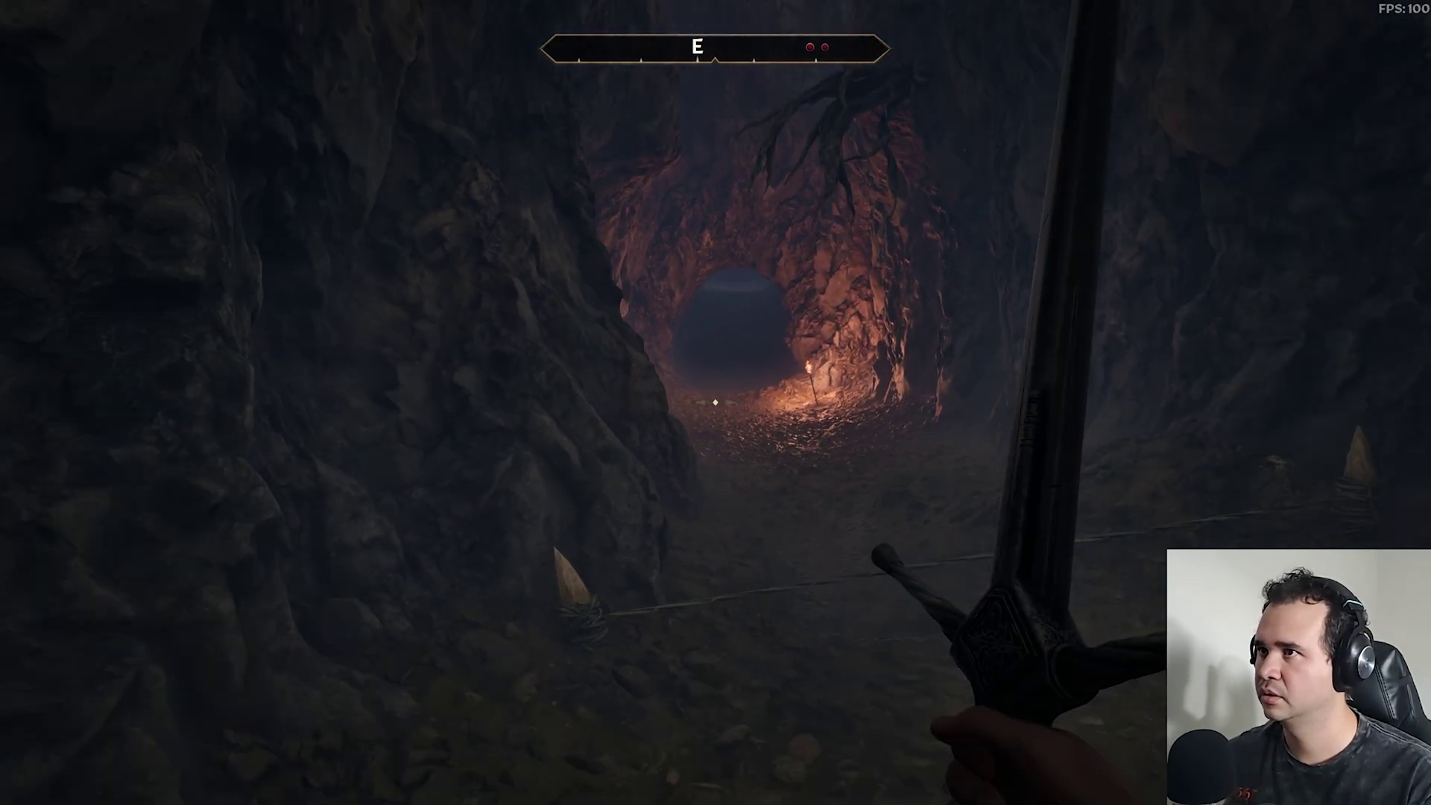
{"action": "key", "text": "ctrl"}
{"action": "key", "text": "ctrl"}
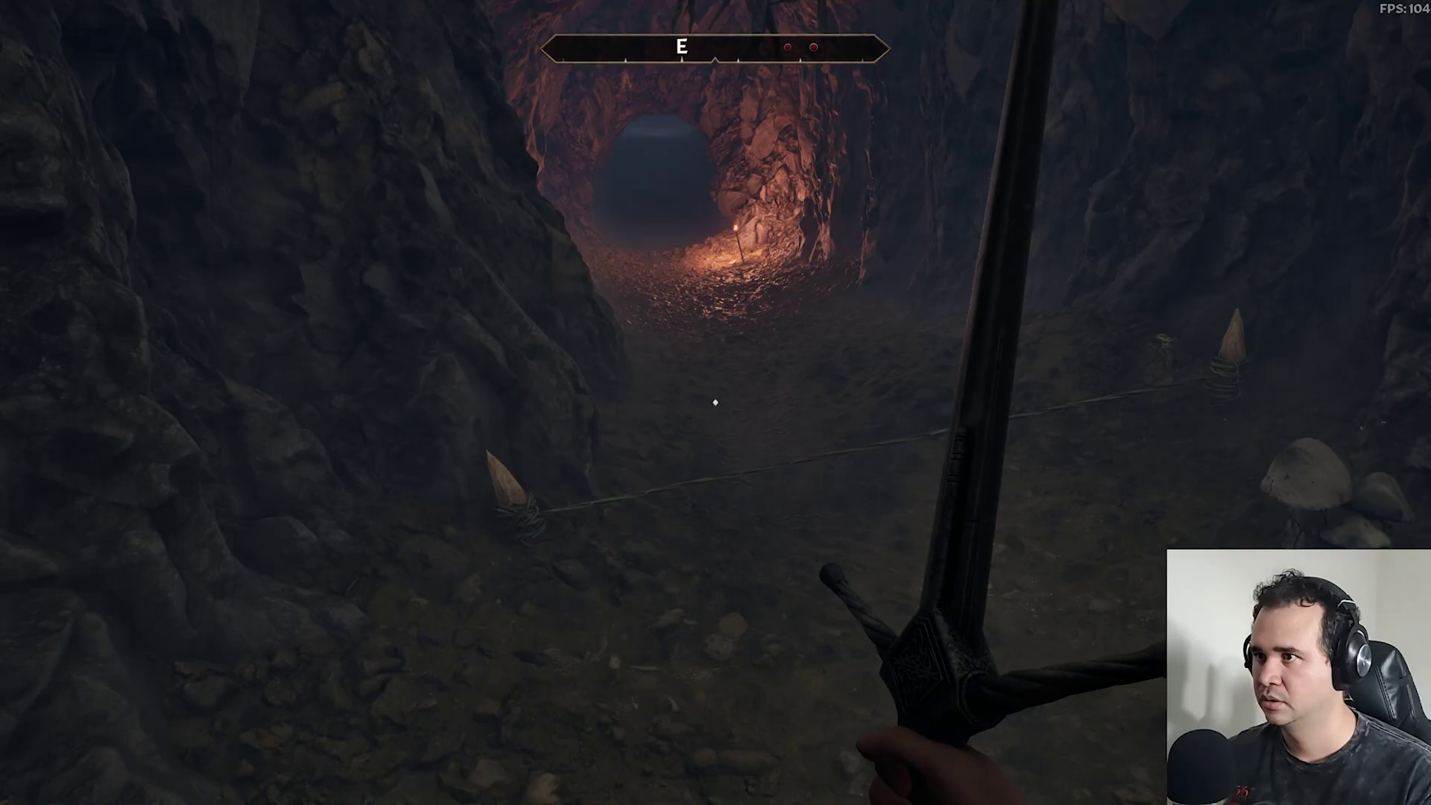
{"action": "key", "text": "w"}
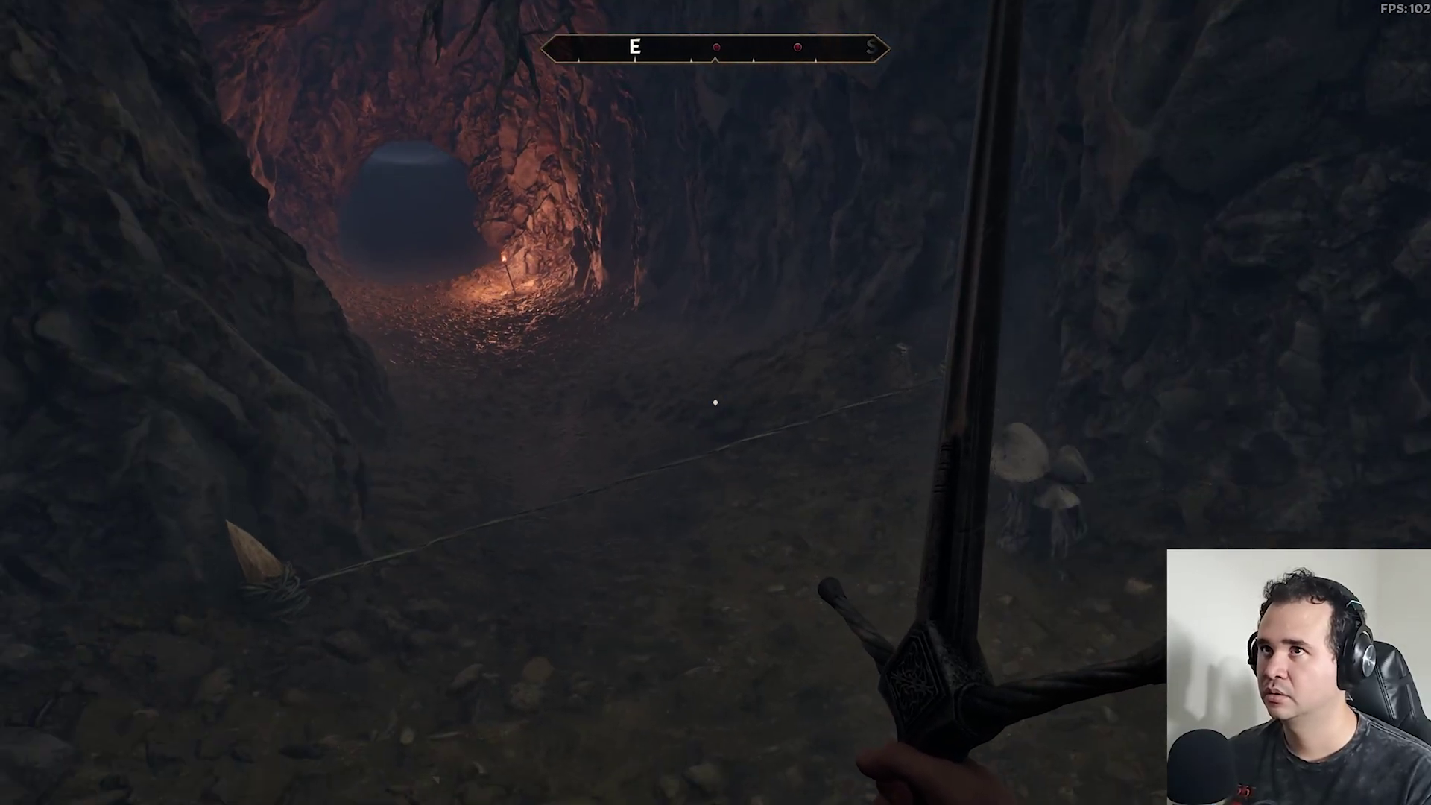
{"action": "key", "text": "w"}
- Cast a spell near the tripwire and back away from it
{"action": "key", "text": "c"}
{"action": "key", "text": "s"}
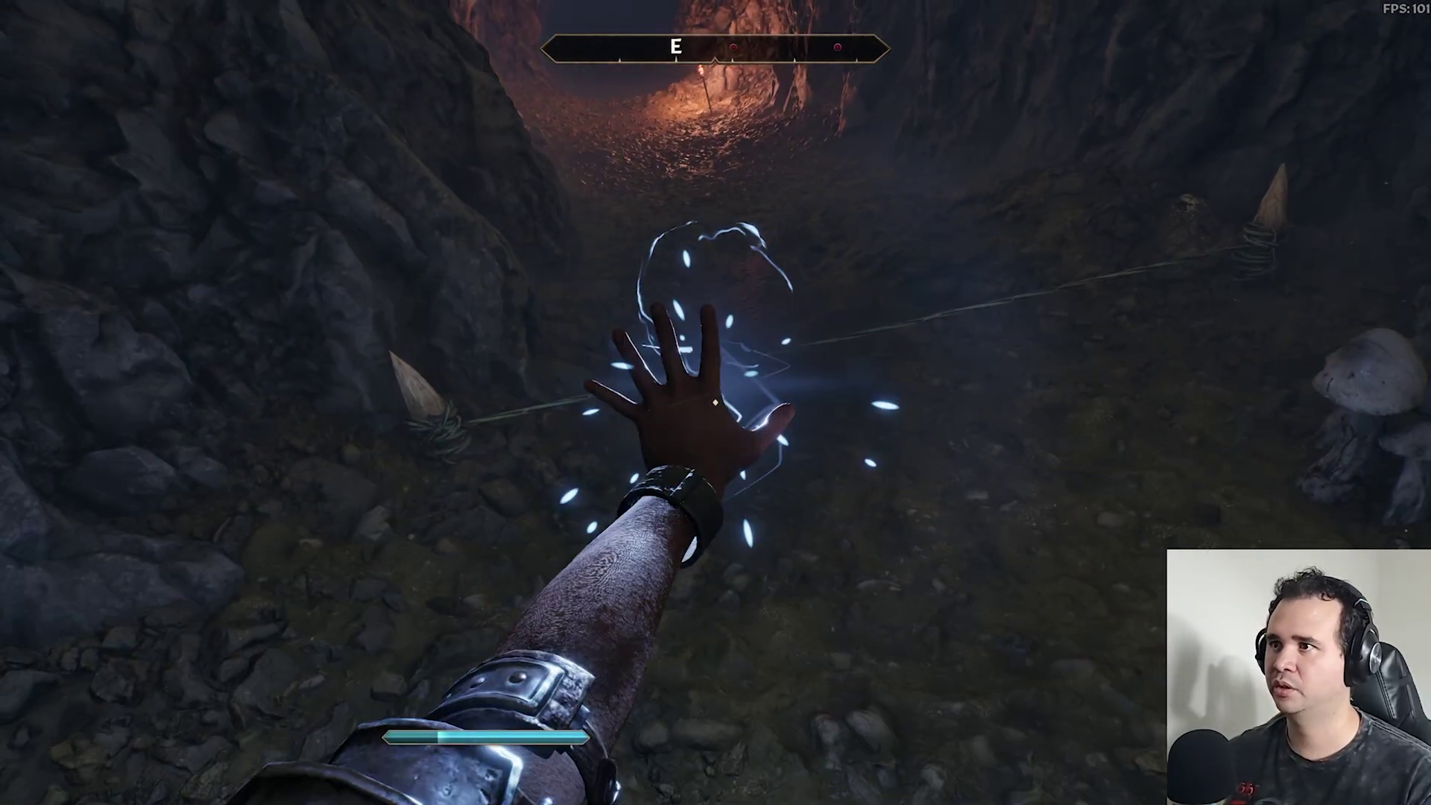
{"action": "key", "text": "s"}
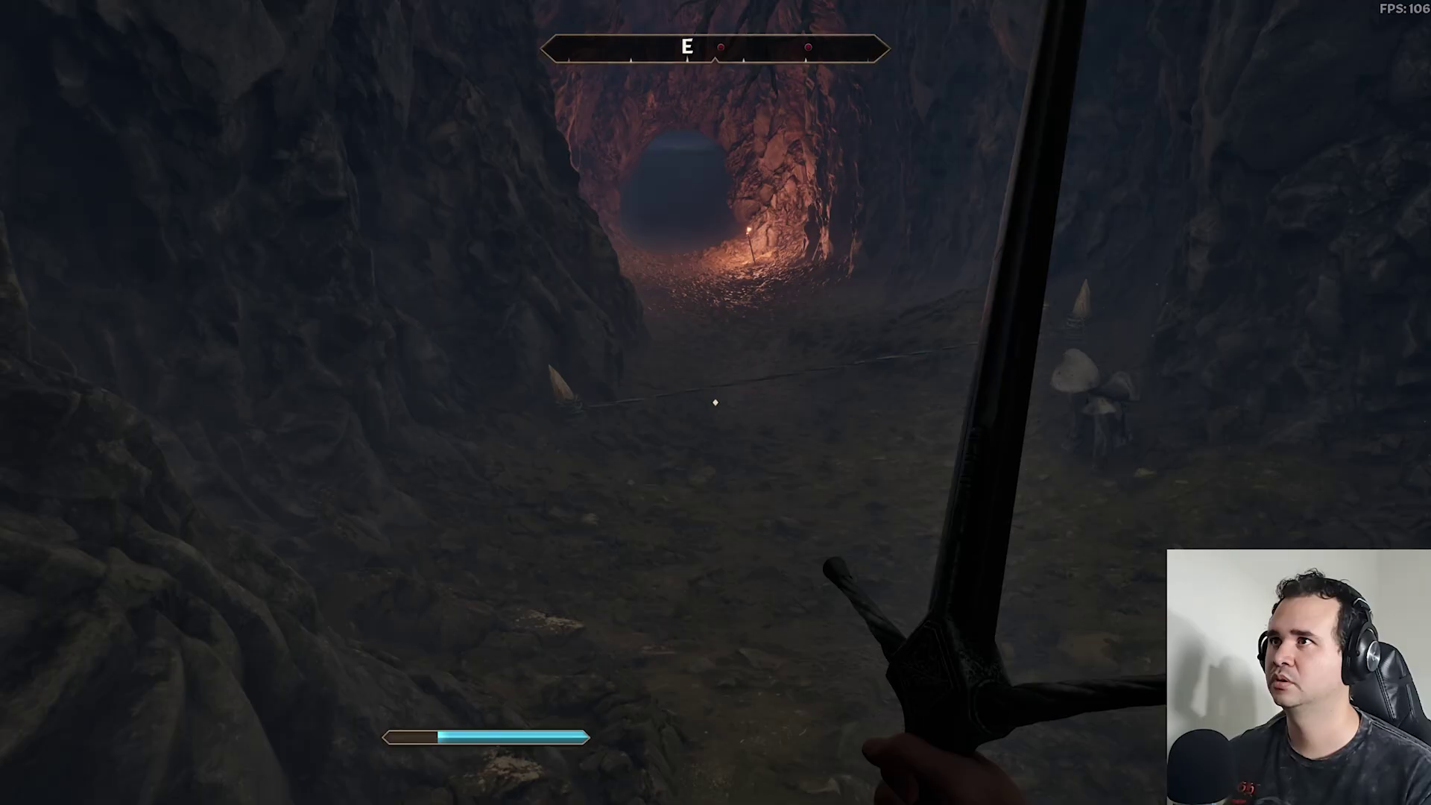
- Equip the Steel Bow and fire an arrow toward the torchlit passage from behind the tripwire
{"action": "key", "text": "w"}
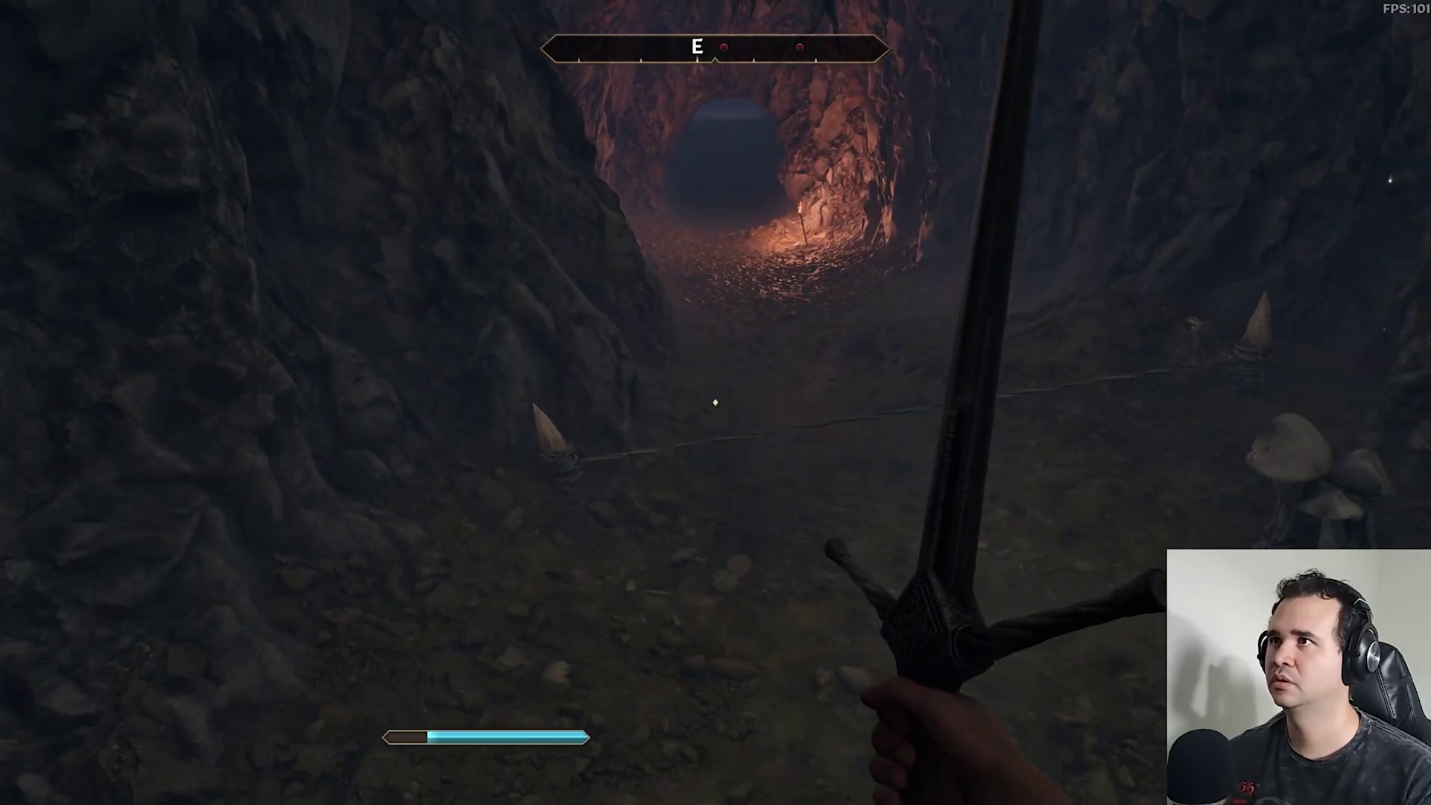
{"action": "key", "text": "s"}
{"action": "key", "text": "2"}
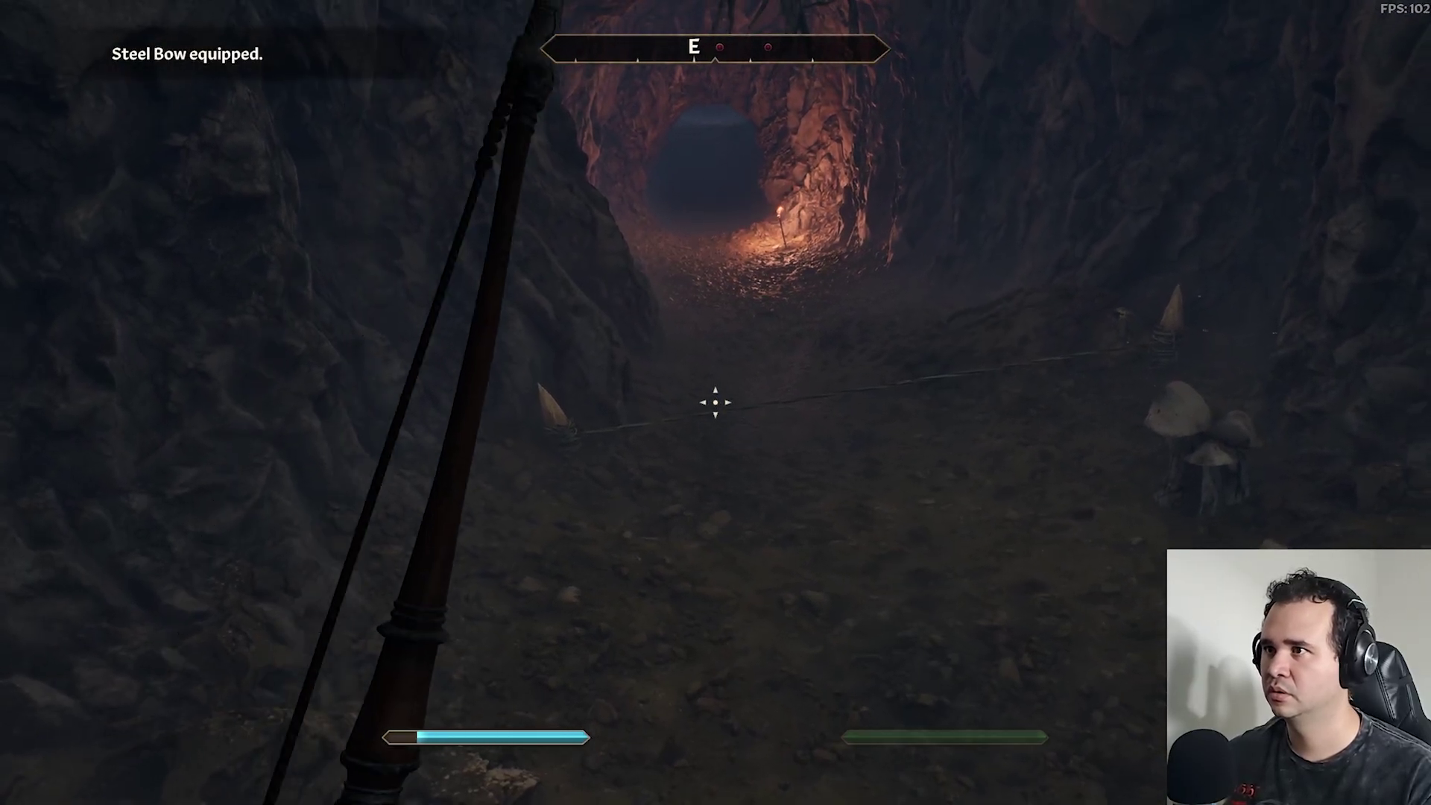
{"action": "left_click", "coordinate": [716, 403]}
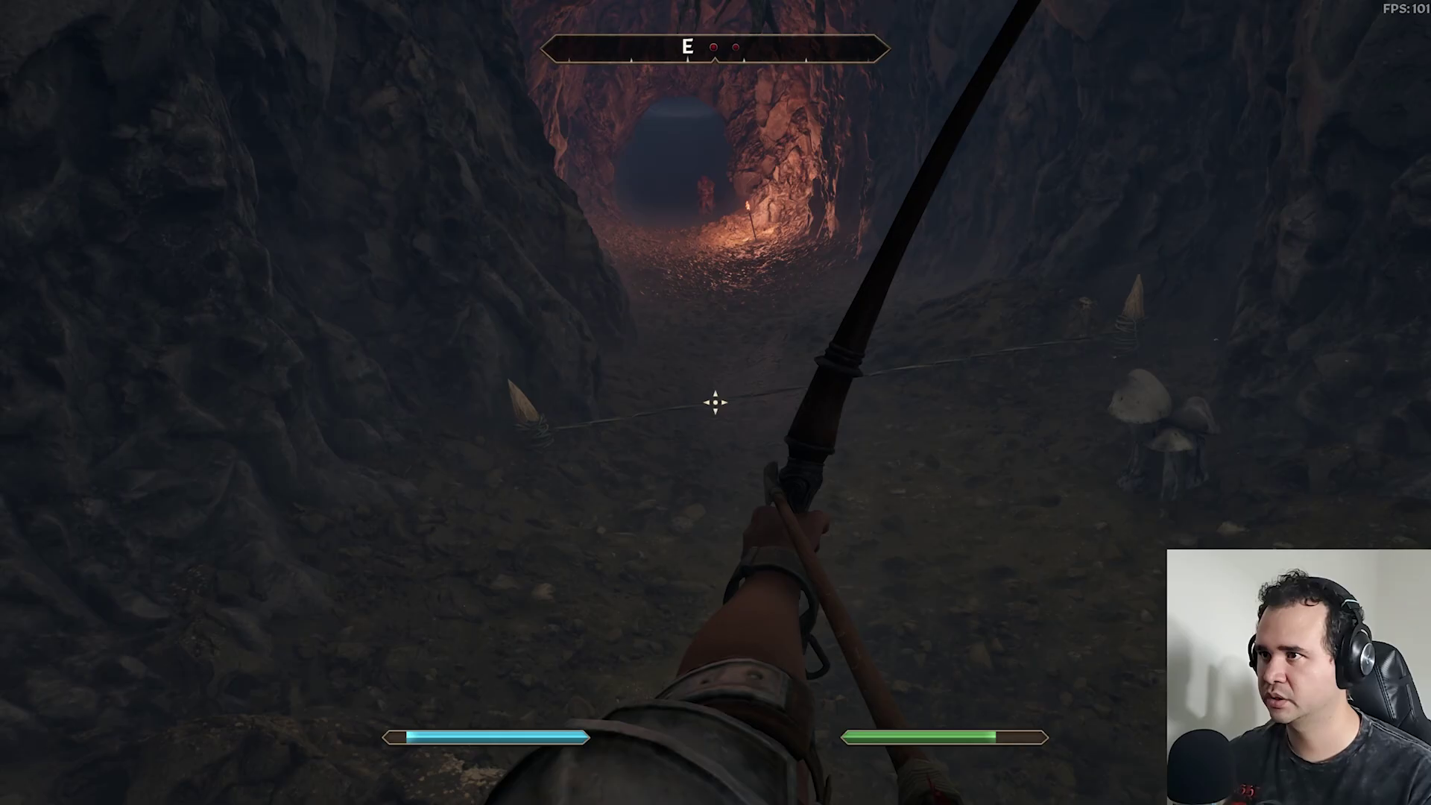
- Equip the Steel Claymore, retreat from the charging Bandit and strike him down in melee
{"action": "key", "text": "1"}
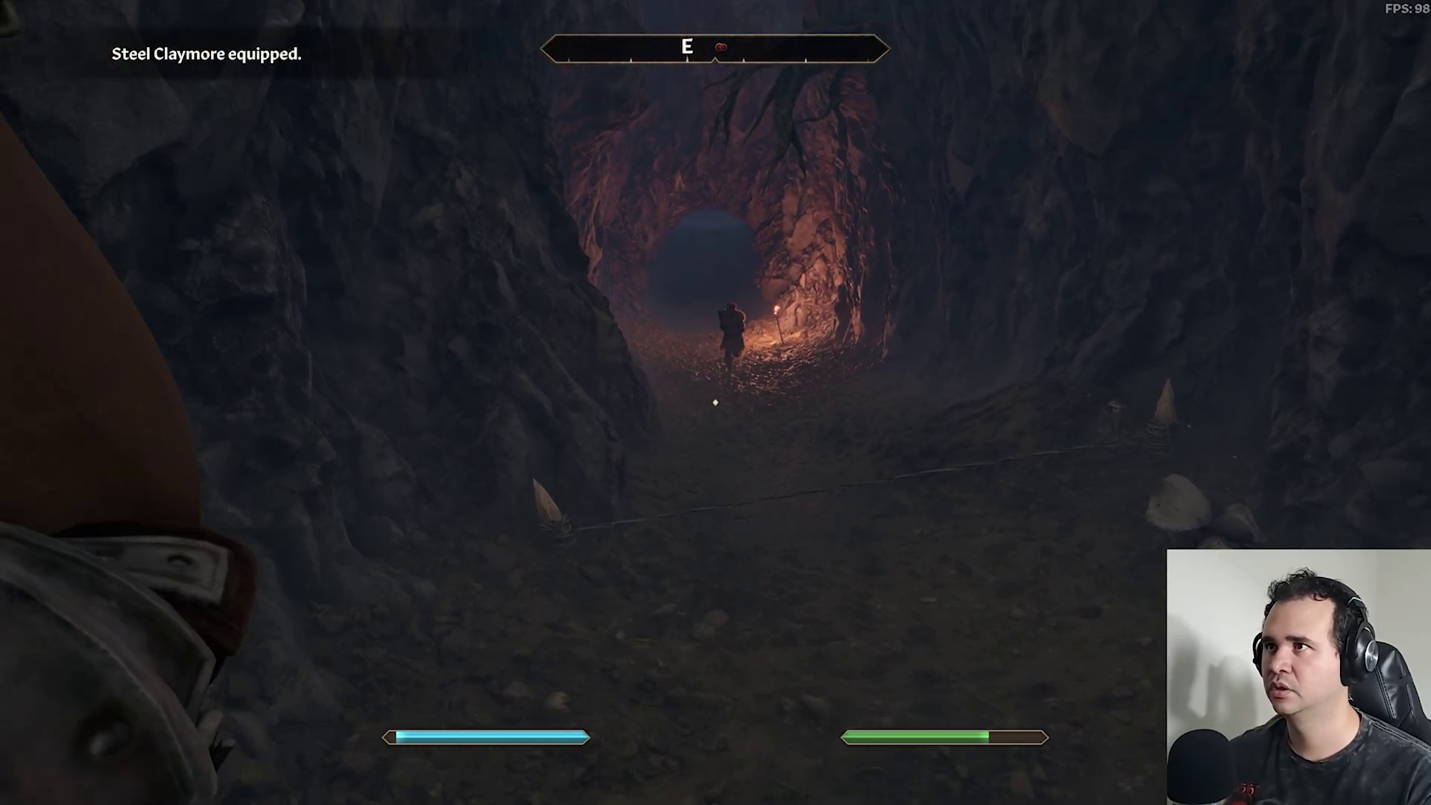
{"action": "key", "text": "s"}
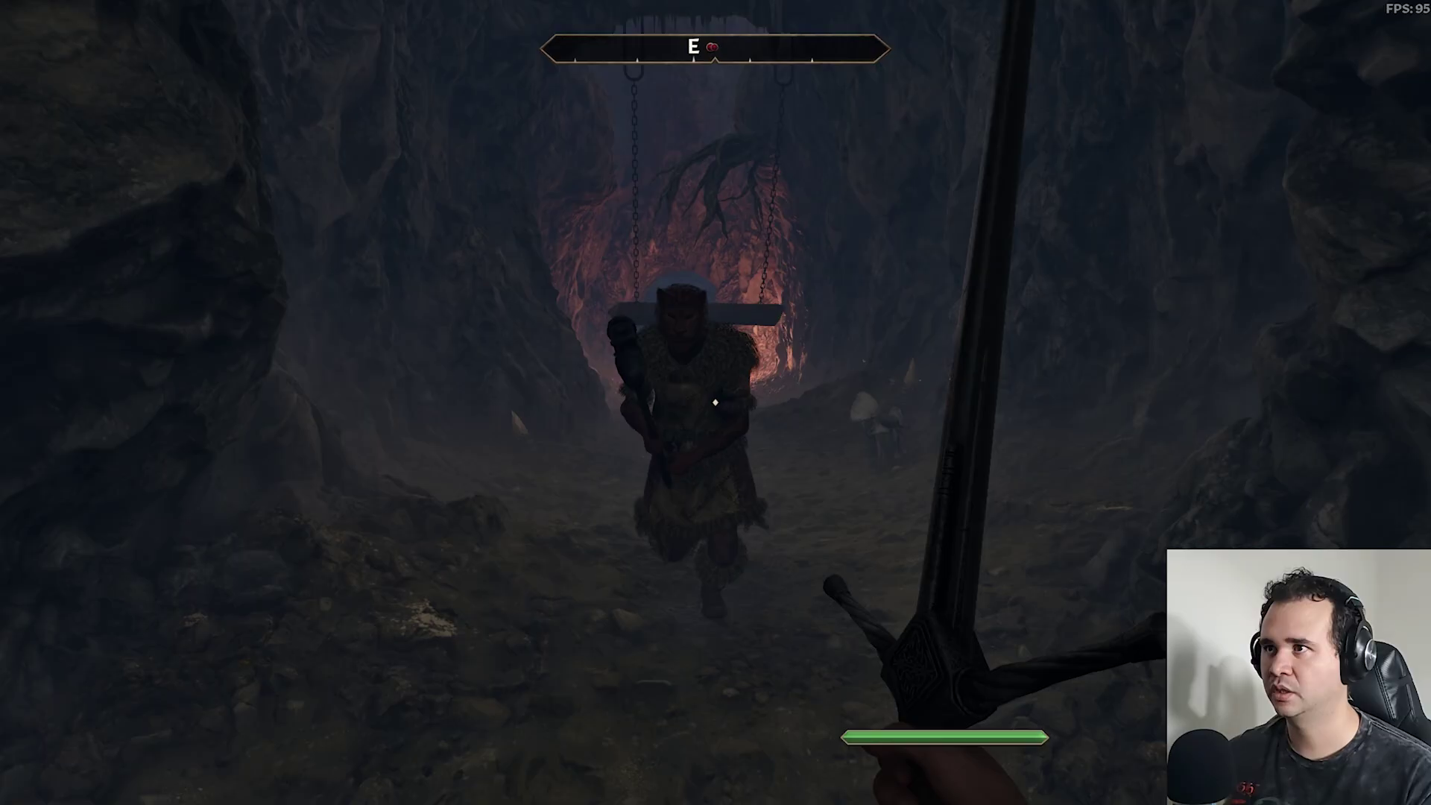
{"action": "left_click", "coordinate": [715, 401]}
{"action": "left_click", "coordinate": [714, 402]}
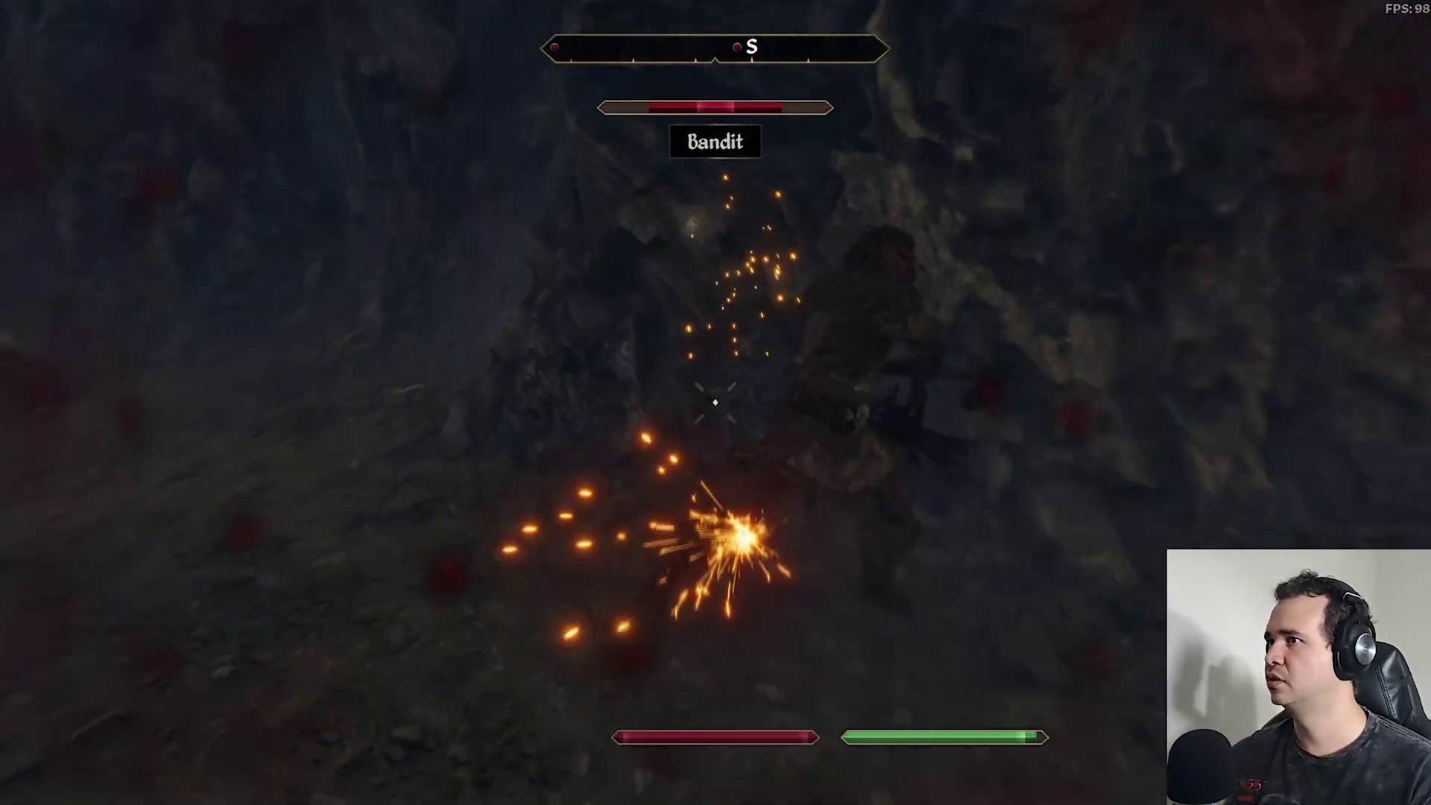
{"action": "left_click", "coordinate": [715, 403]}
{"action": "left_click", "coordinate": [715, 402]}
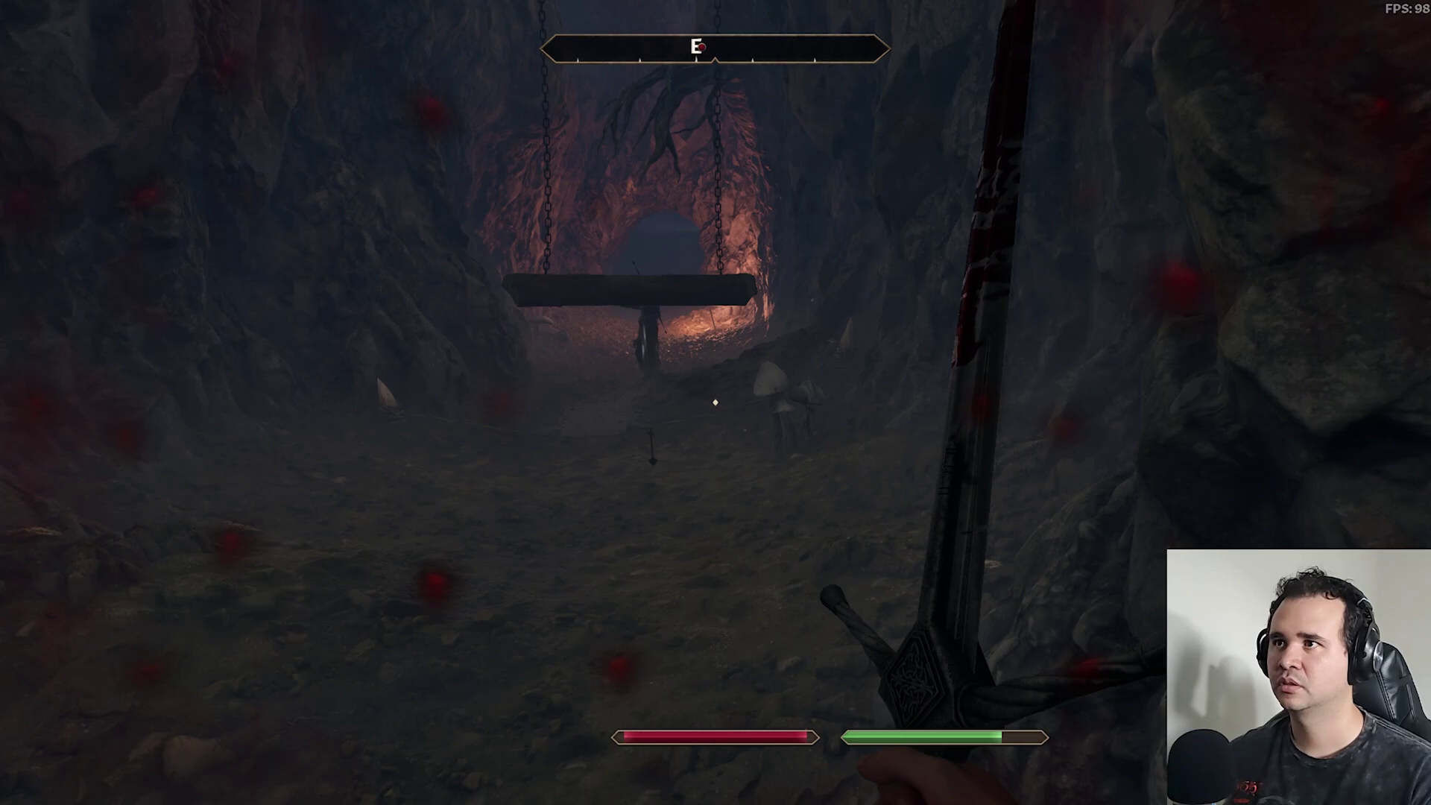
{"action": "left_click", "coordinate": [714, 402]}
- Advance past the hanging log trap and kill the Bandit Bowman with the claymore
{"action": "key", "text": "w"}
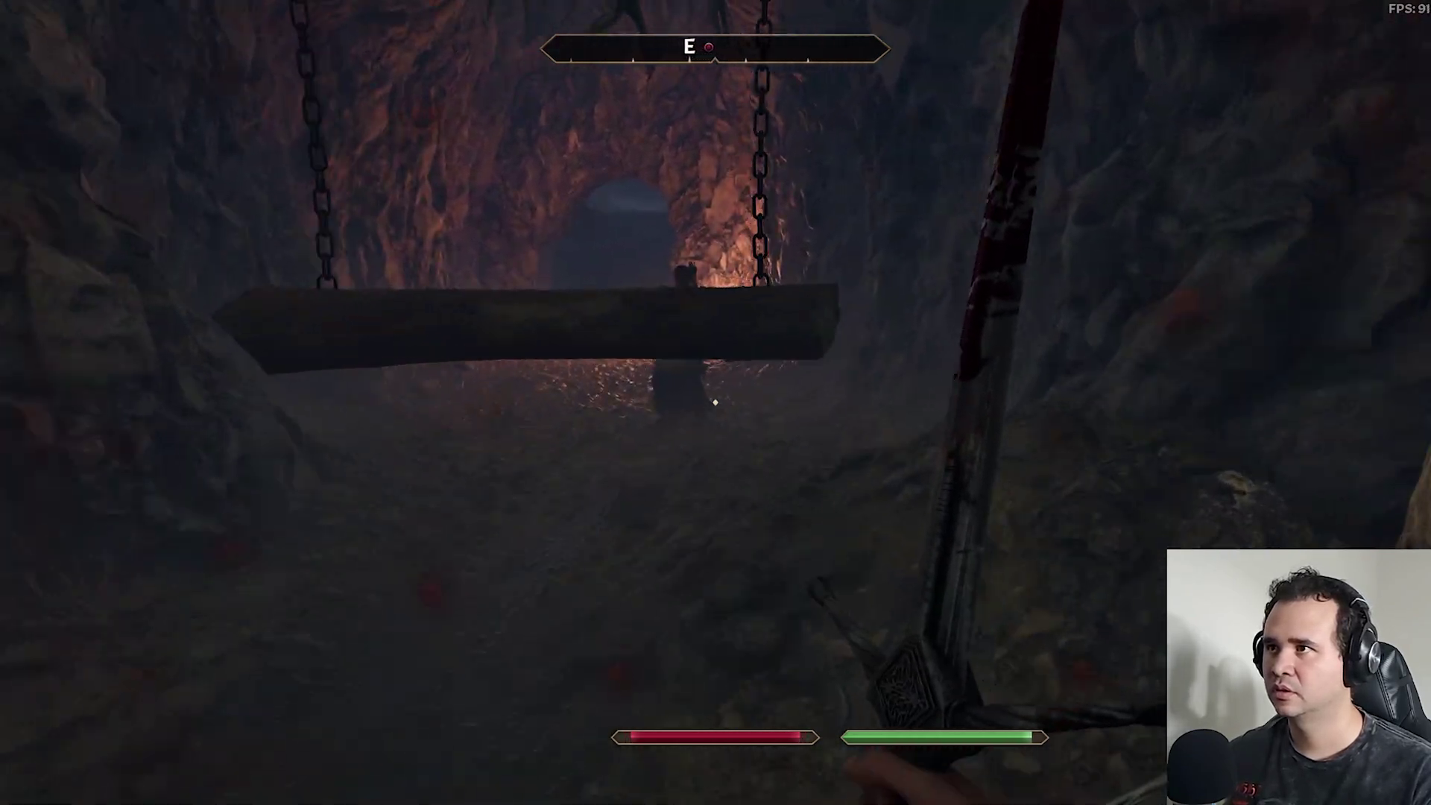
{"action": "key", "text": "w"}
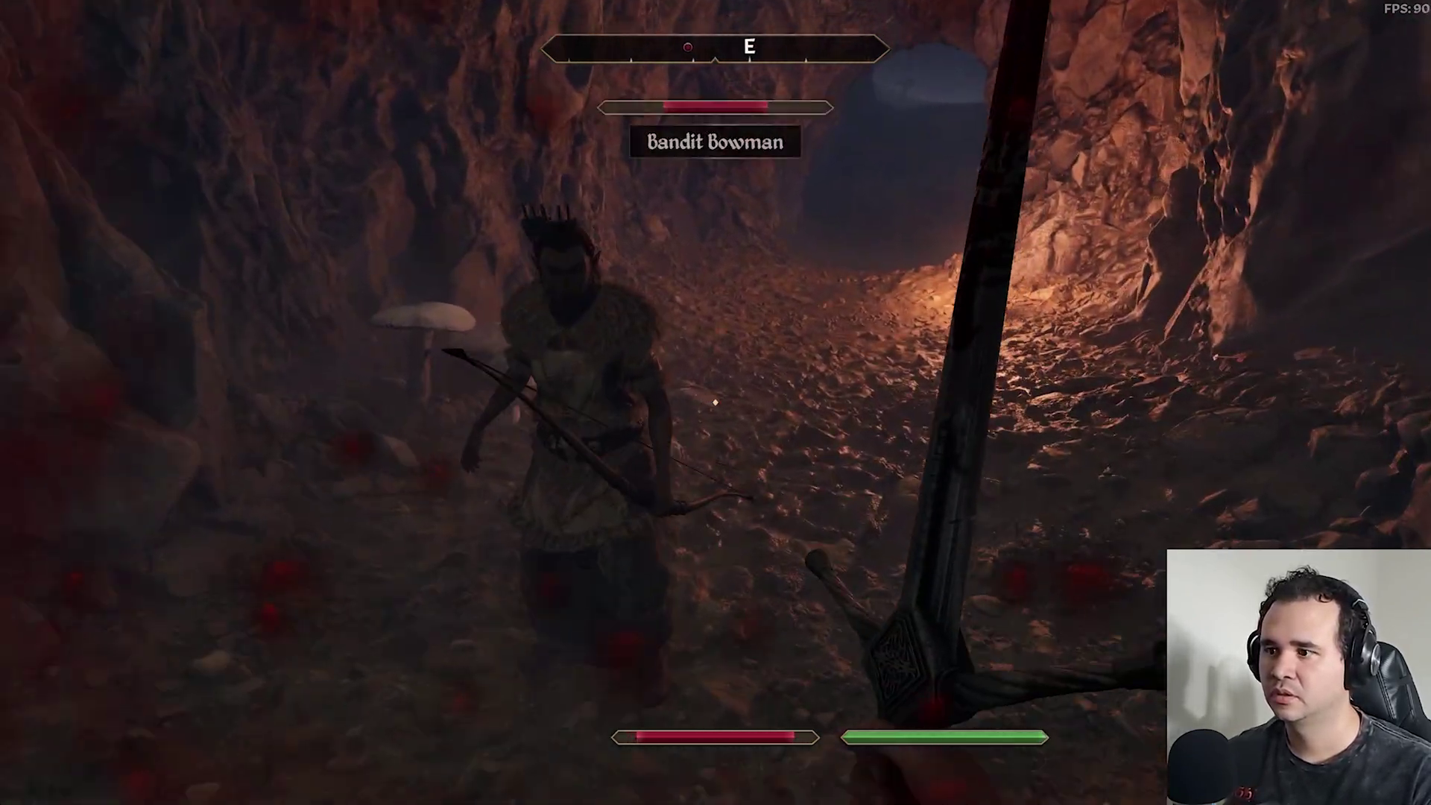
{"action": "left_click", "coordinate": [715, 403]}
{"action": "left_click", "coordinate": [715, 403]}
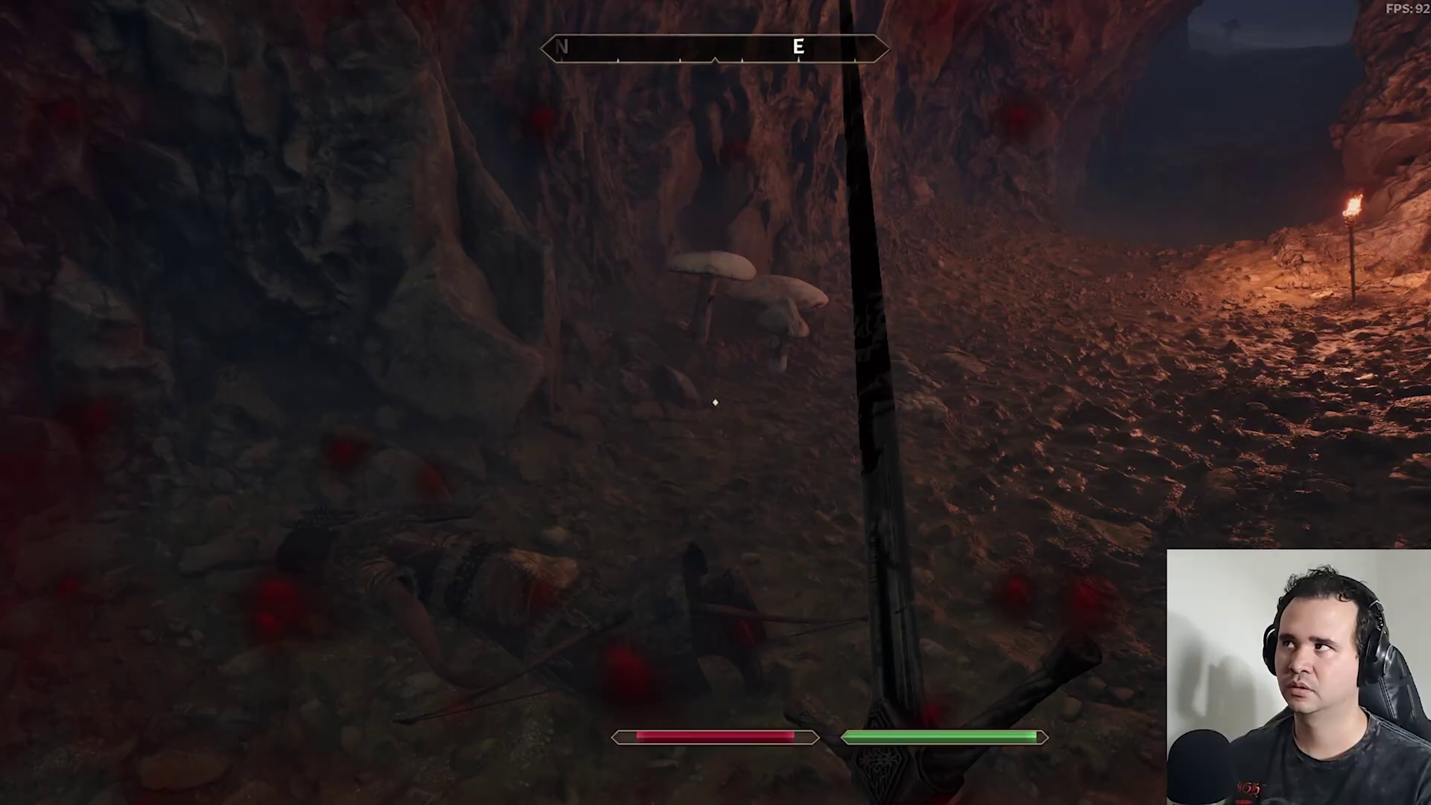
- Search the Bandit Bowman's body and leave its items untouched
{"action": "key", "text": "w"}
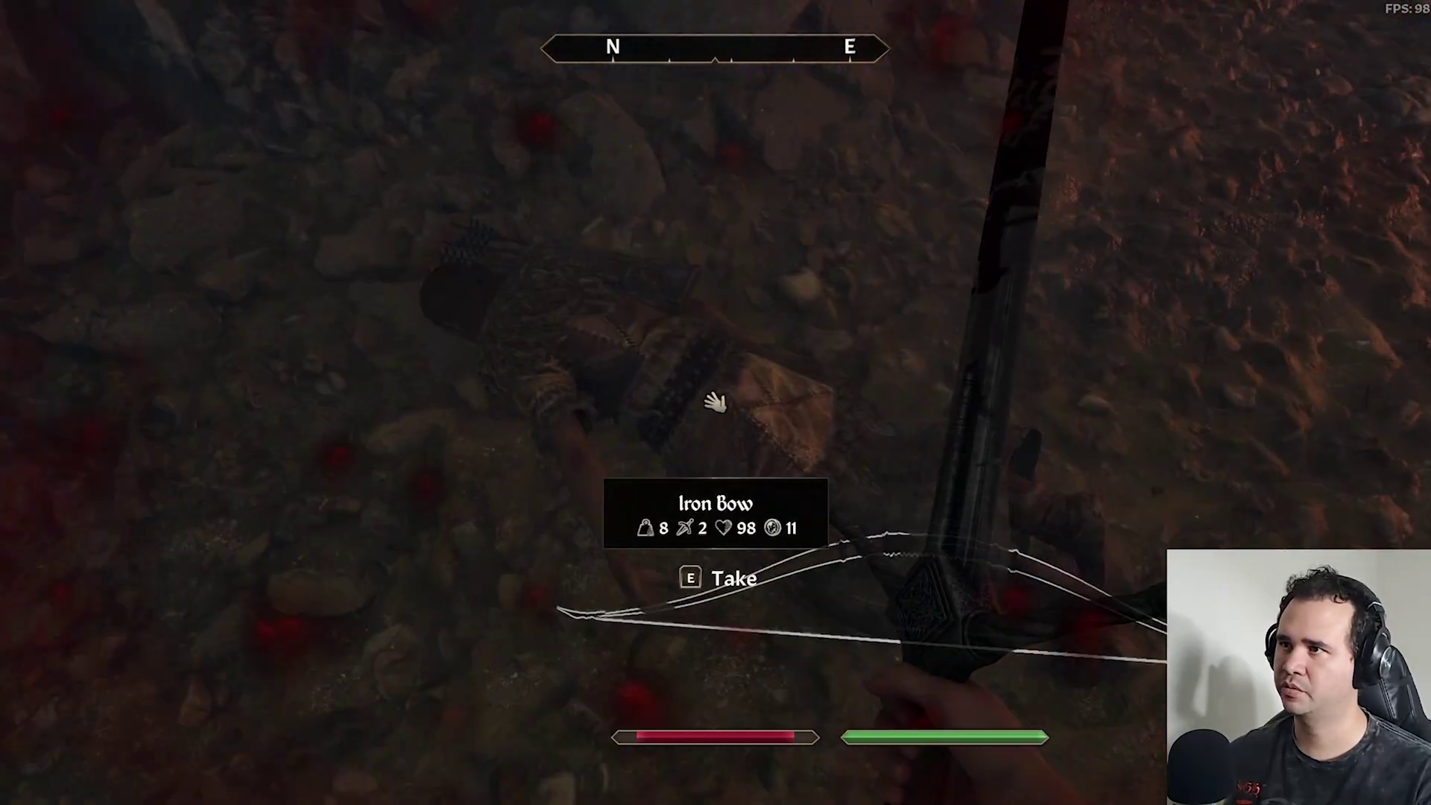
{"action": "key", "text": "e"}
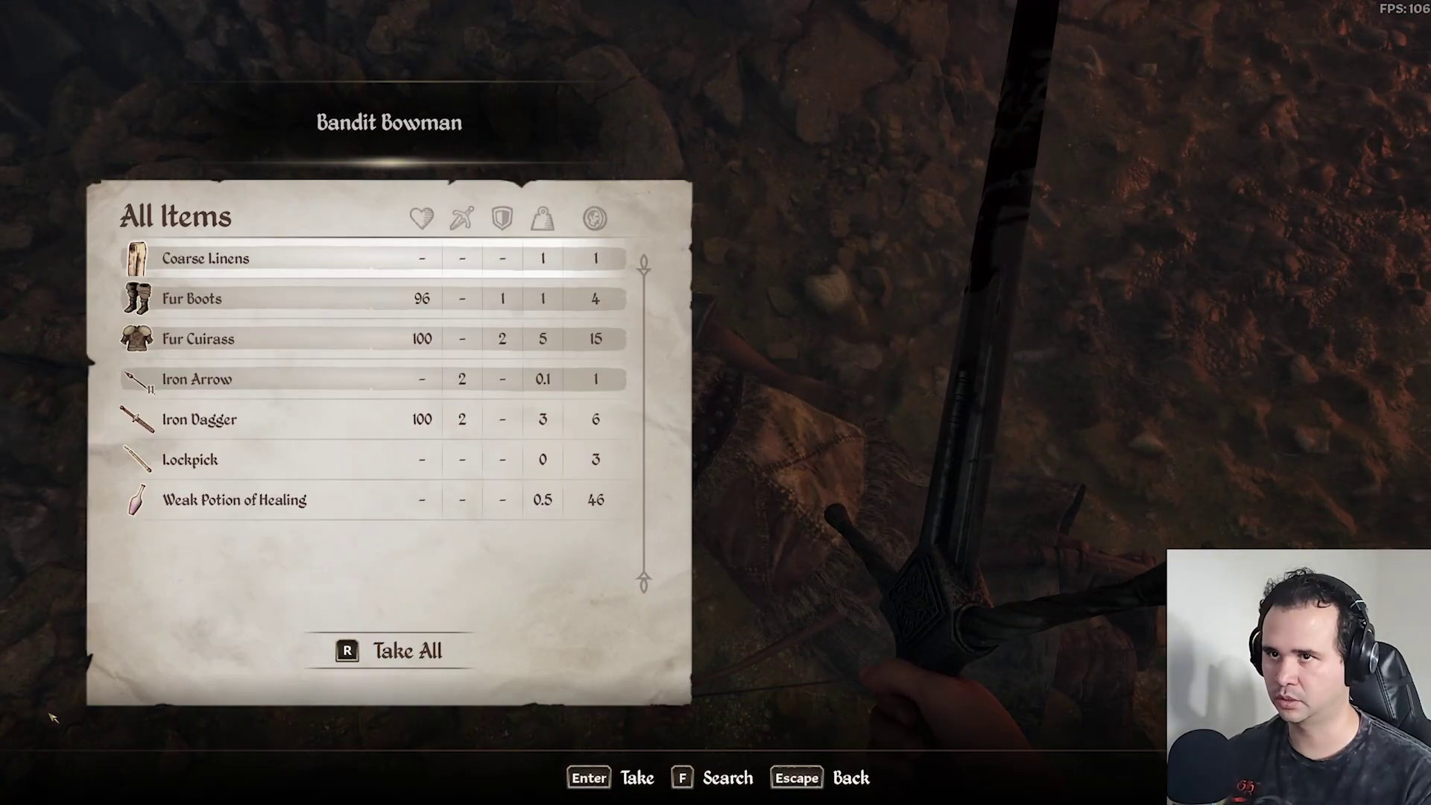
{"action": "key", "text": "Escape"}
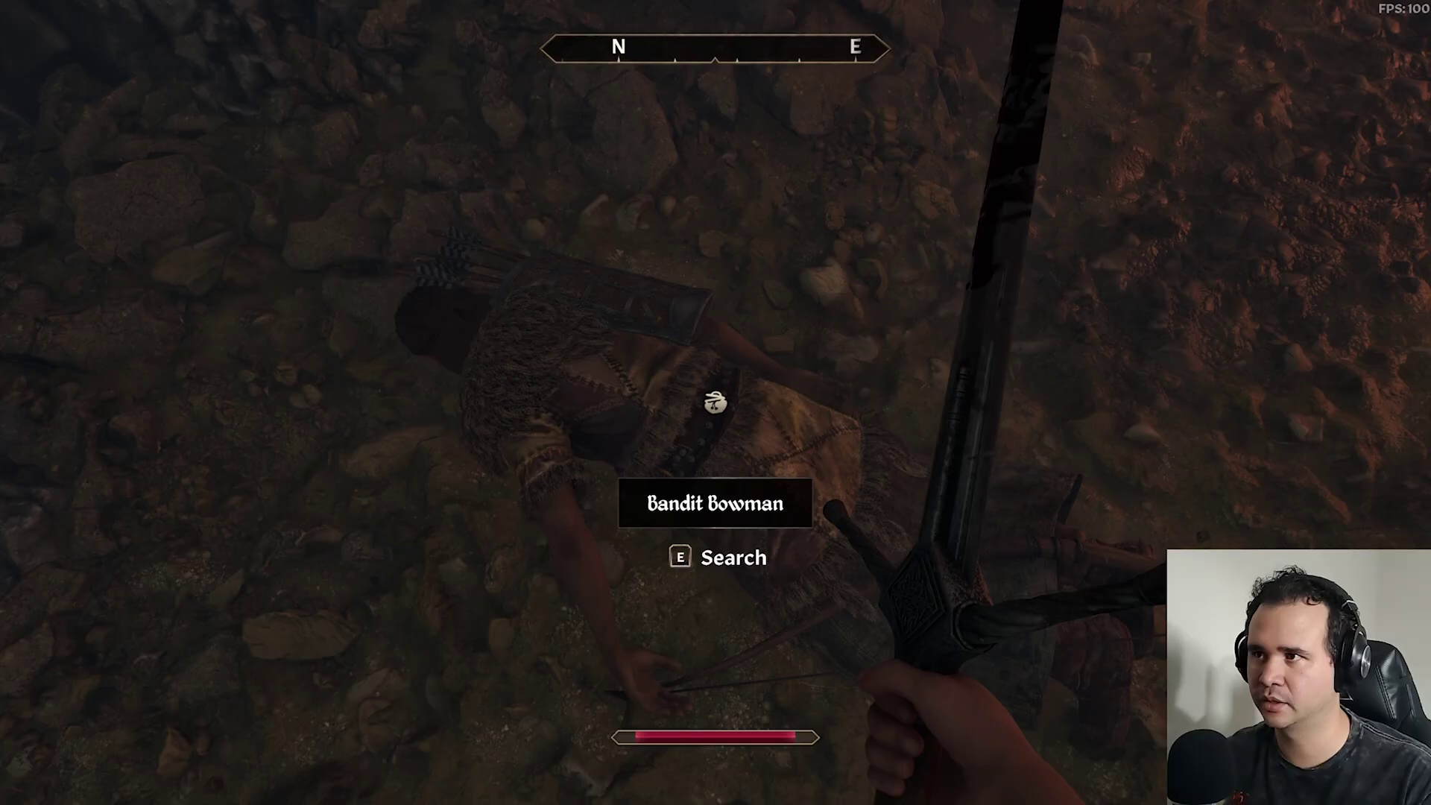
- Walk up to the standing torch and examine its light on the rocky ground, cave walls and sword blade
{"action": "key", "text": "w"}
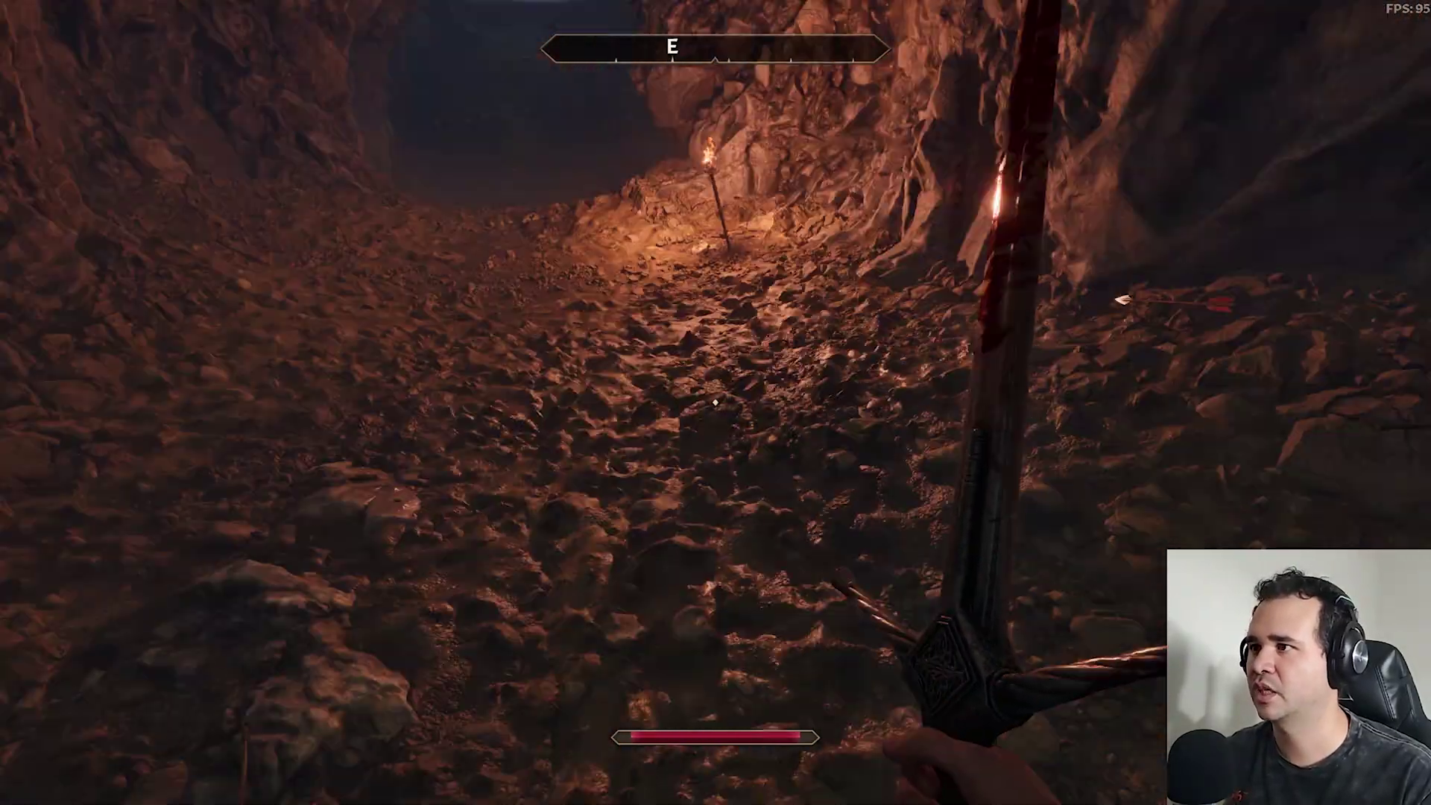
{"action": "key", "text": "w"}
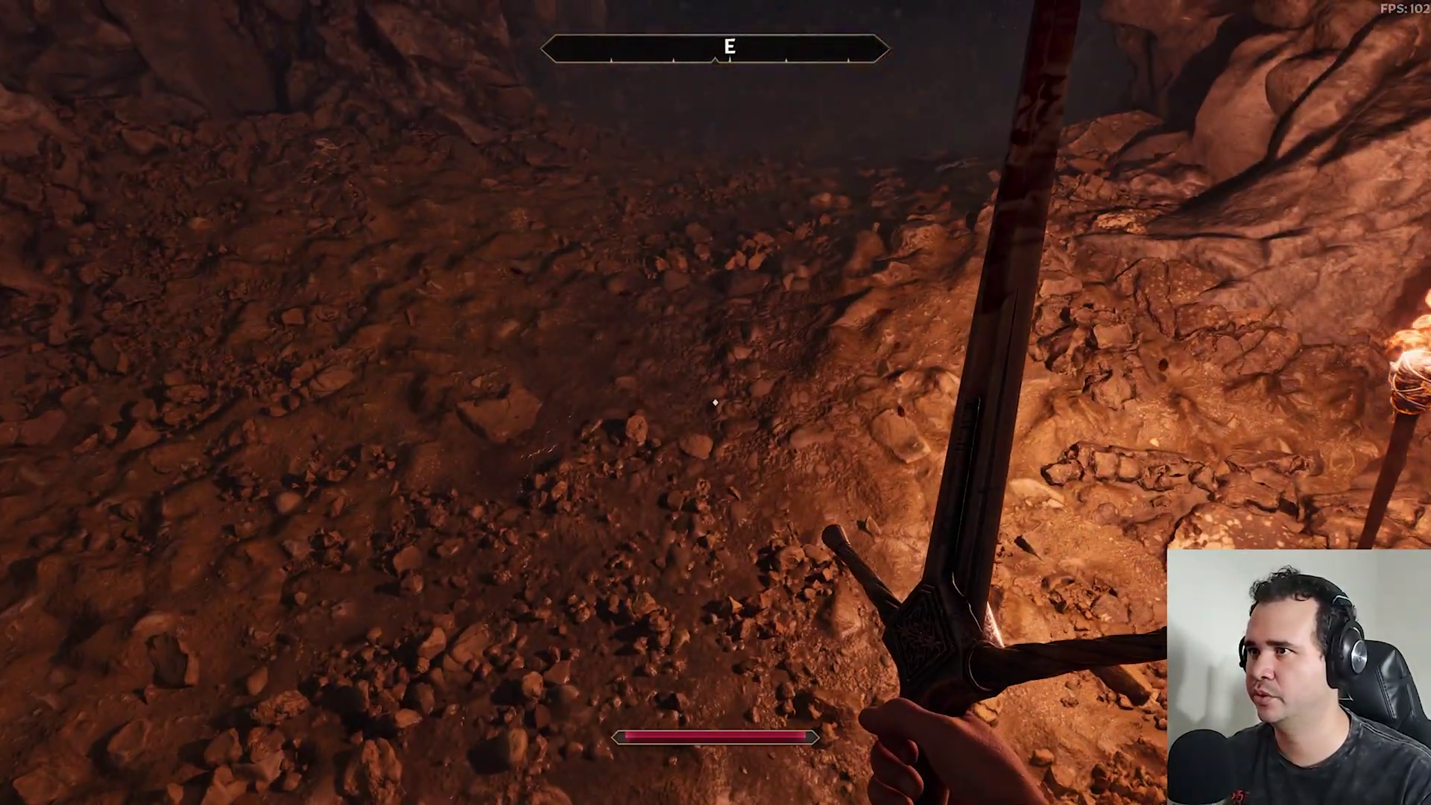
{"action": "key", "text": "s"}
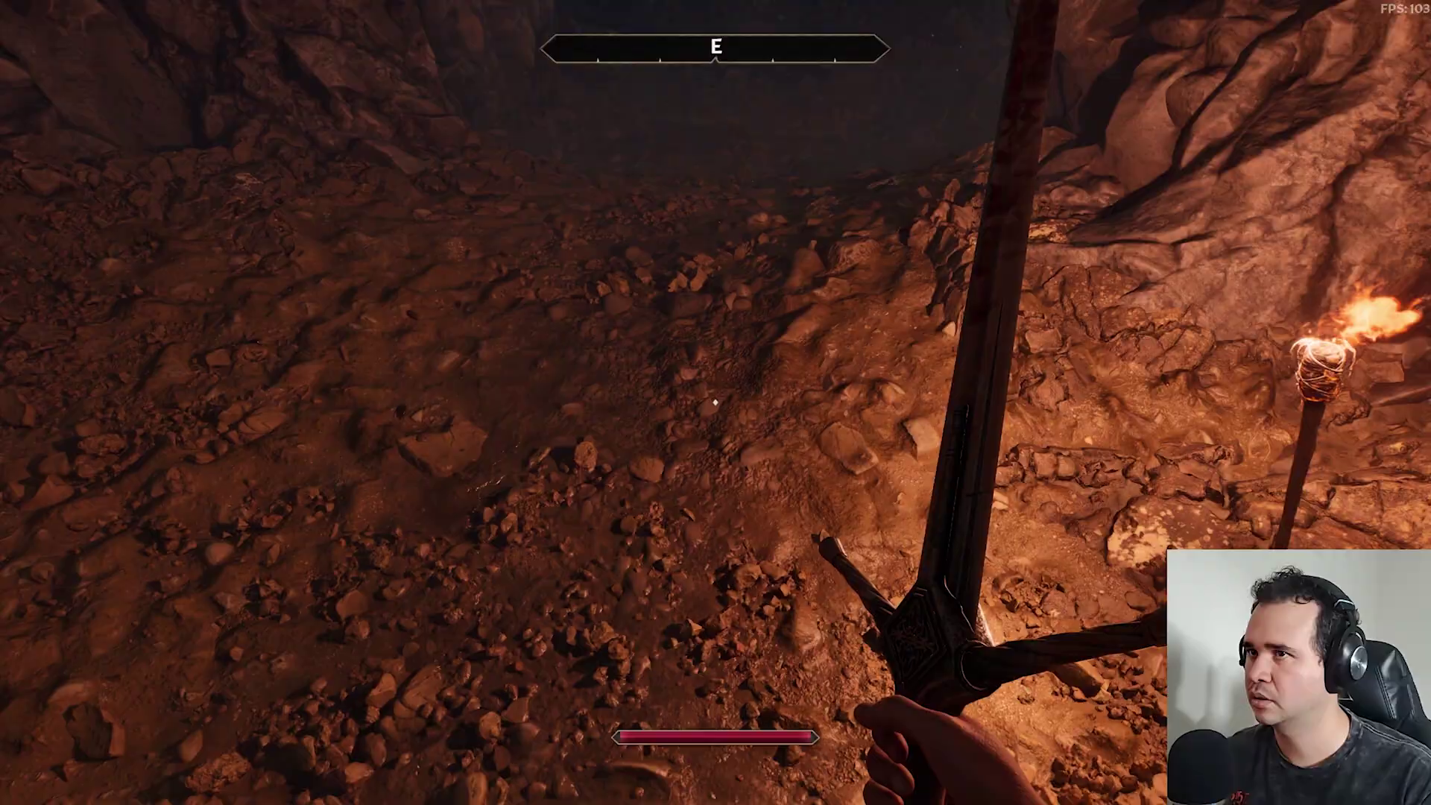
{"action": "key", "text": "s"}
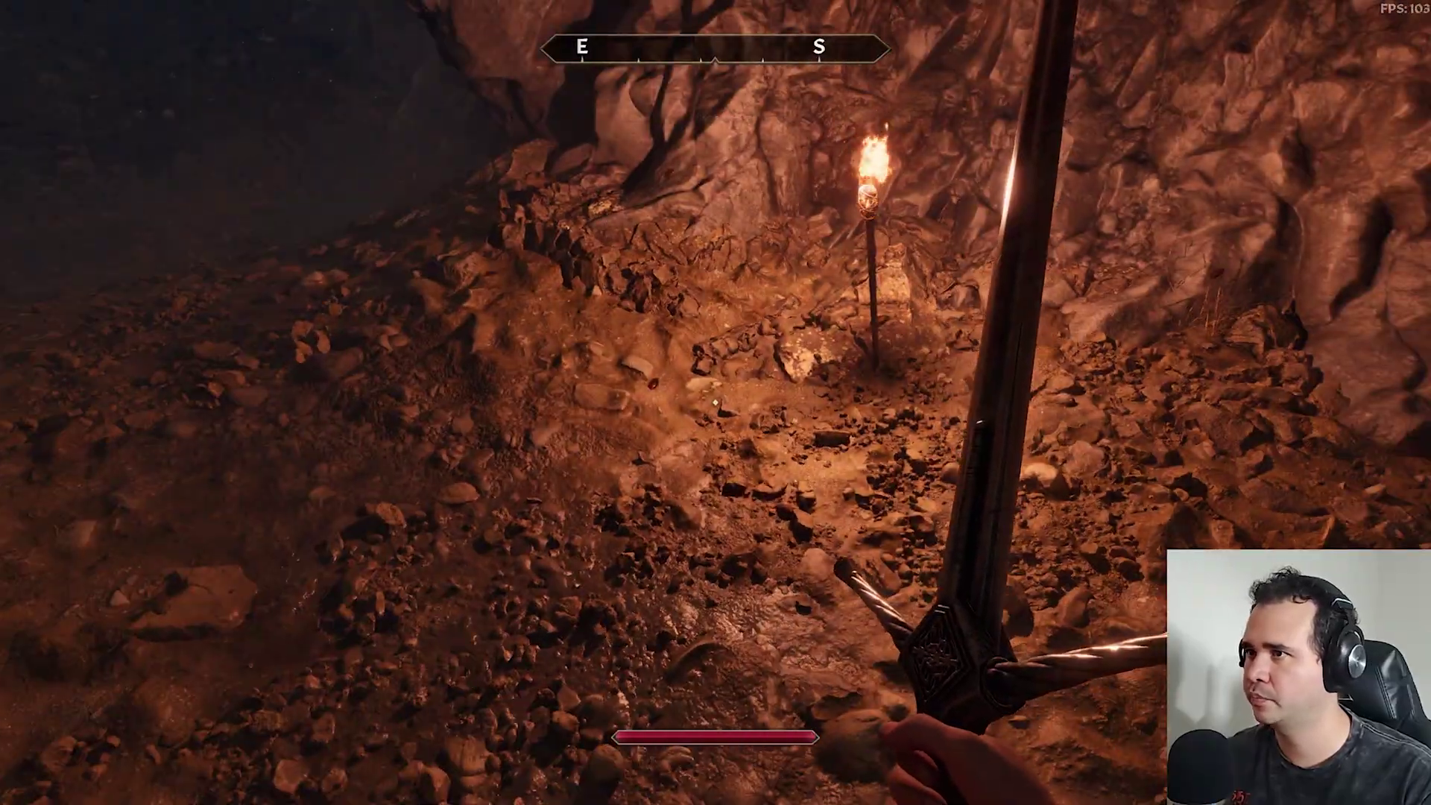
{"action": "key", "text": "w"}
{"action": "key", "text": "d"}
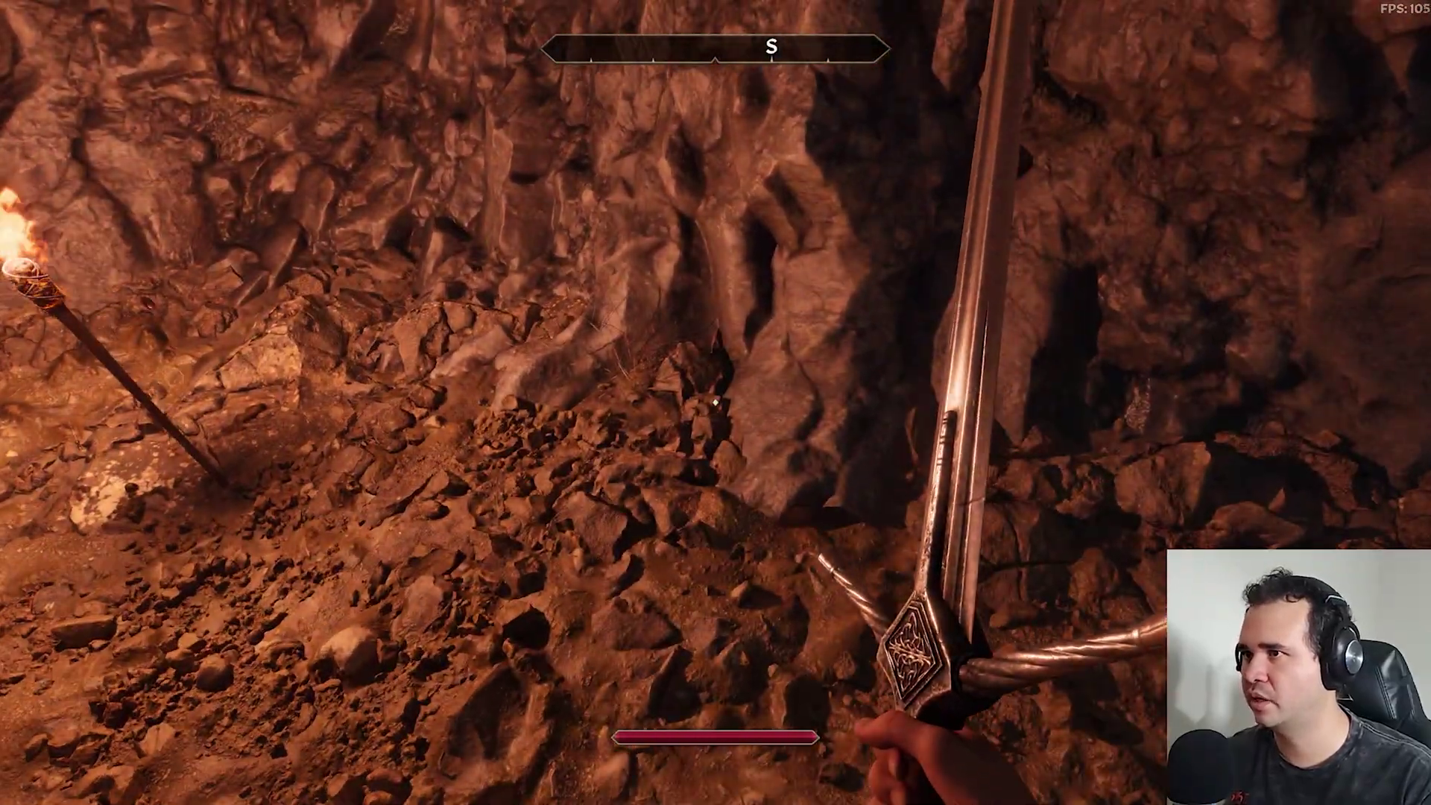
{"action": "key", "text": "a"}
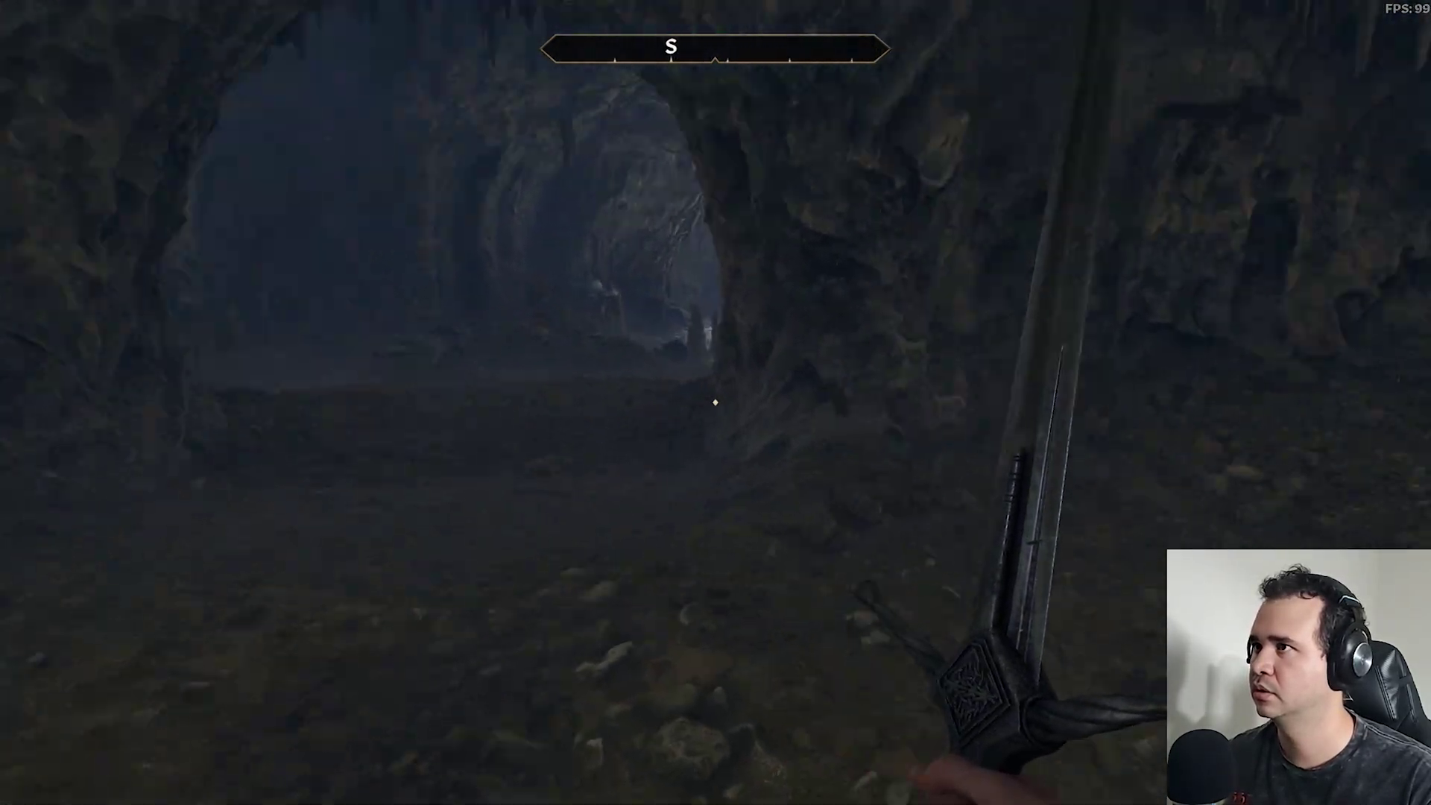
- Explore the deeper cavern, viewing the root-covered light shaft and the stalagmites, and head west to the tunnel opening
{"action": "key", "text": "w"}
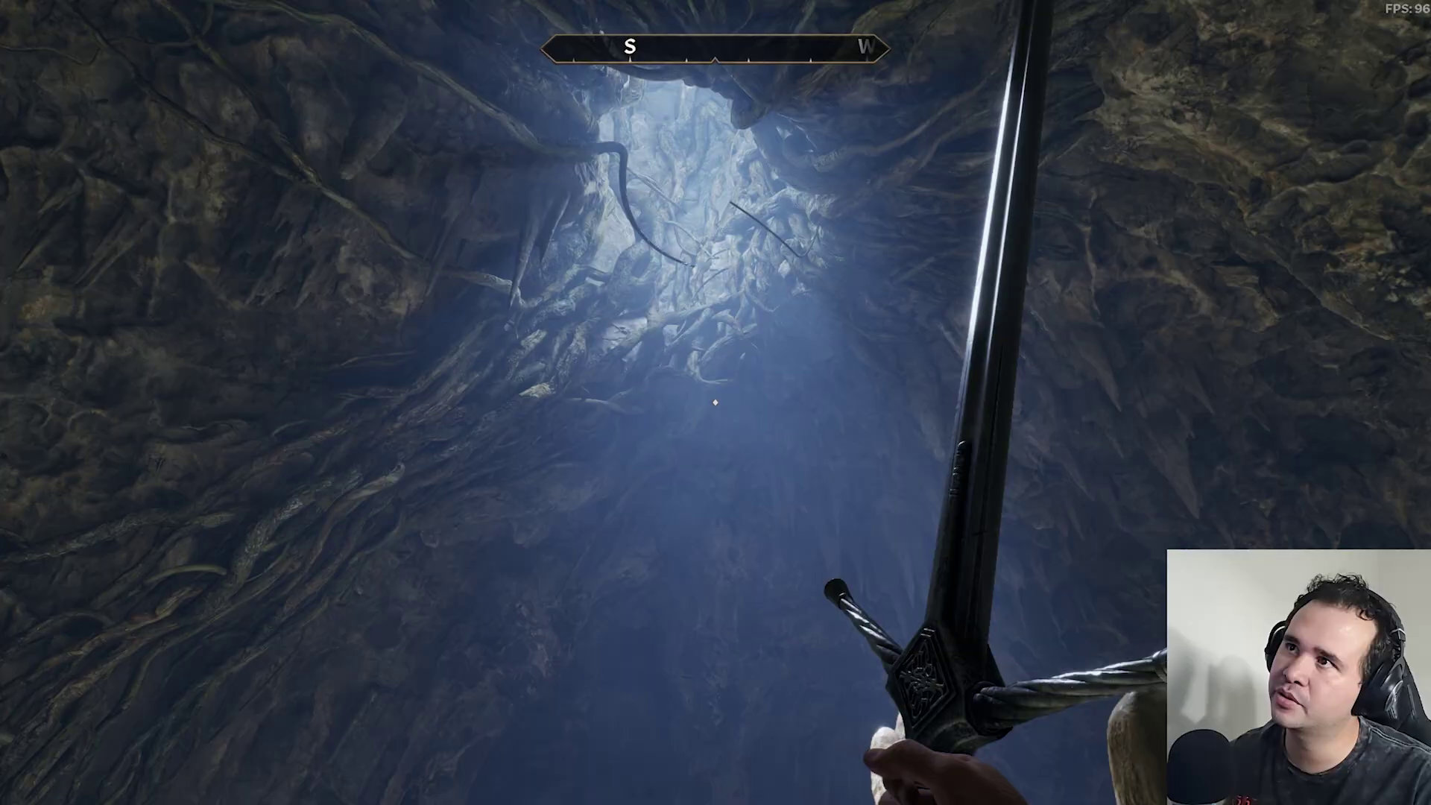
{"action": "key", "text": "w"}
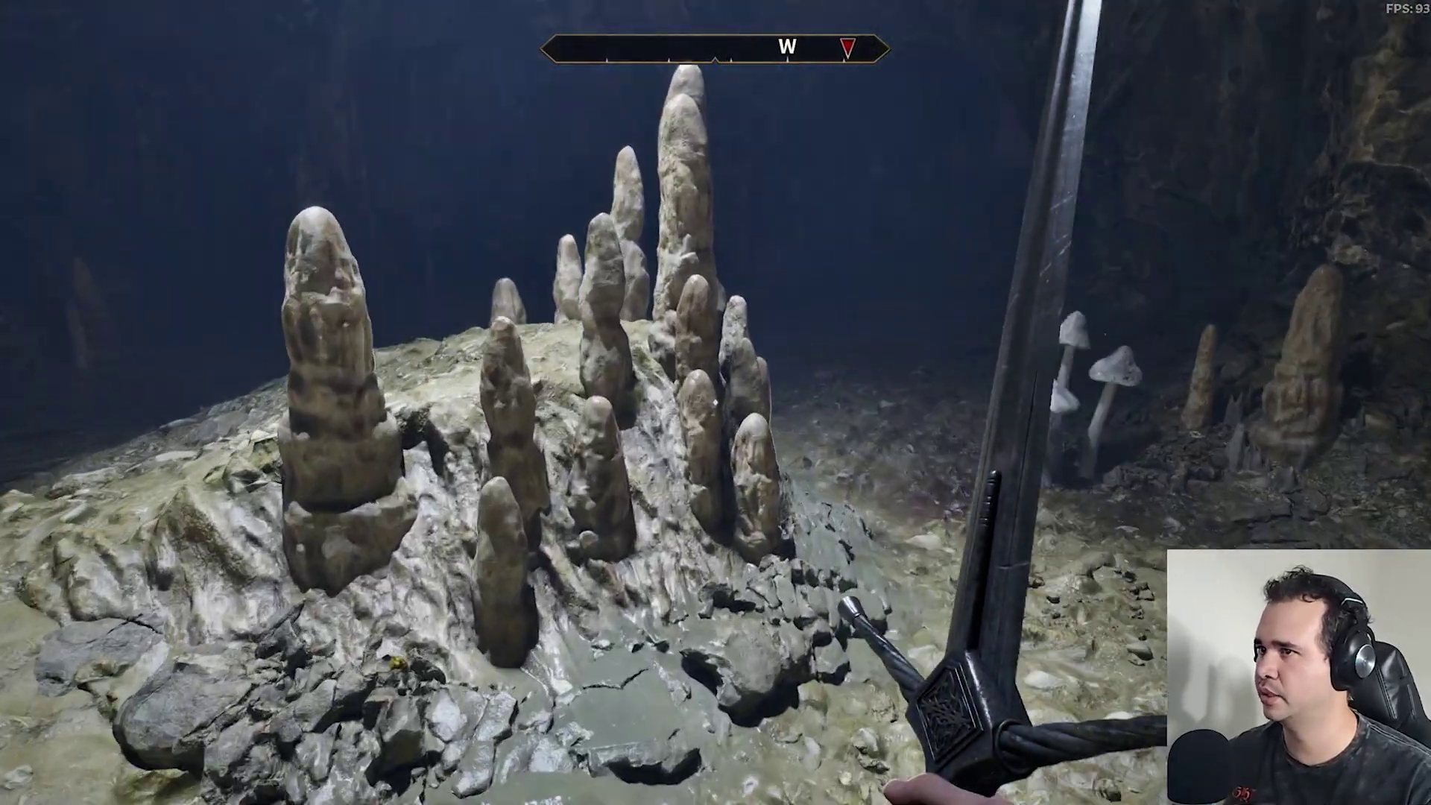
{"action": "key", "text": "w"}
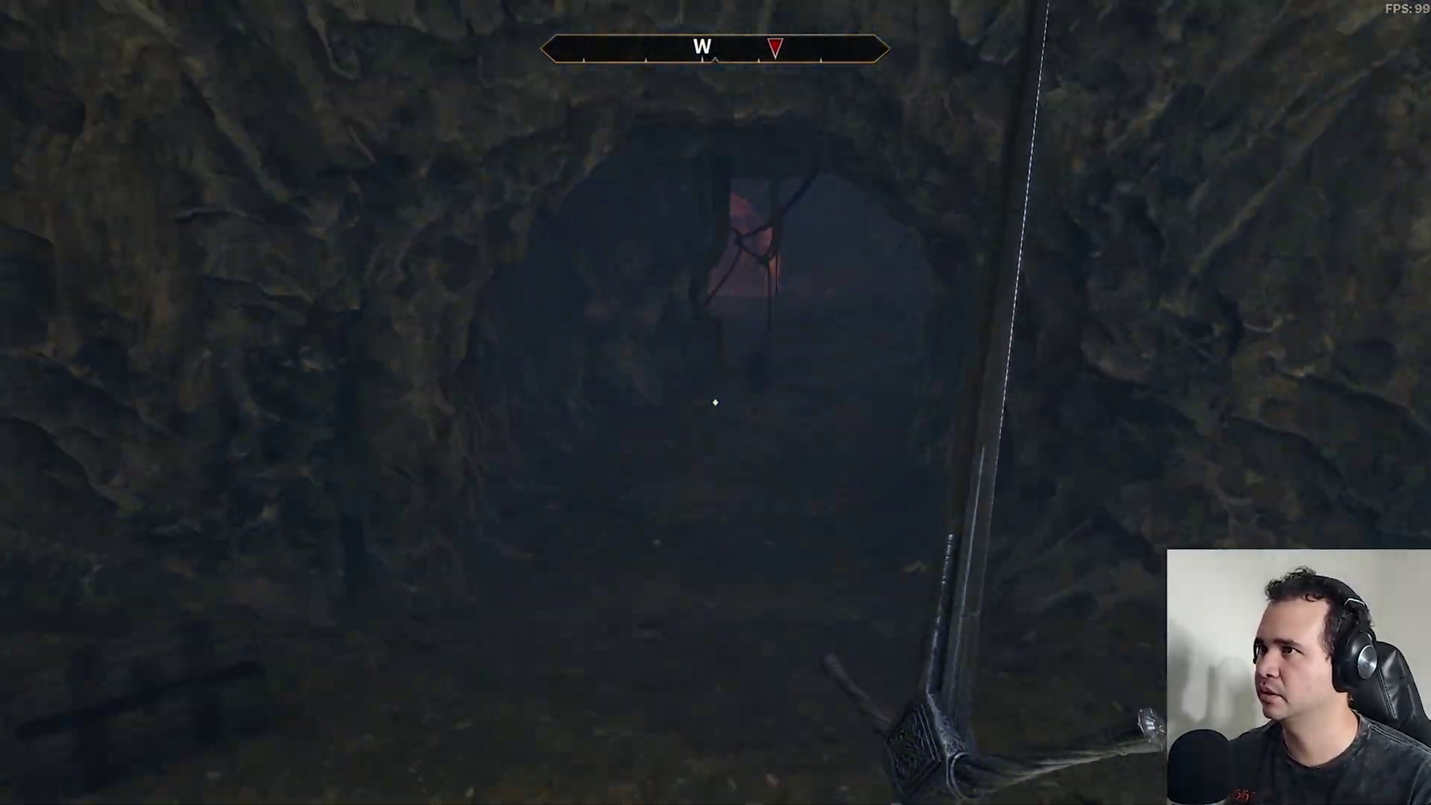
- Equip the Steel Bow, advance west through the dark tunnel drawing an arrow at the figure ahead, and view the red-lit cave beyond
{"action": "key", "text": "2"}
{"action": "key", "text": "1"}
{"action": "key", "text": "w"}
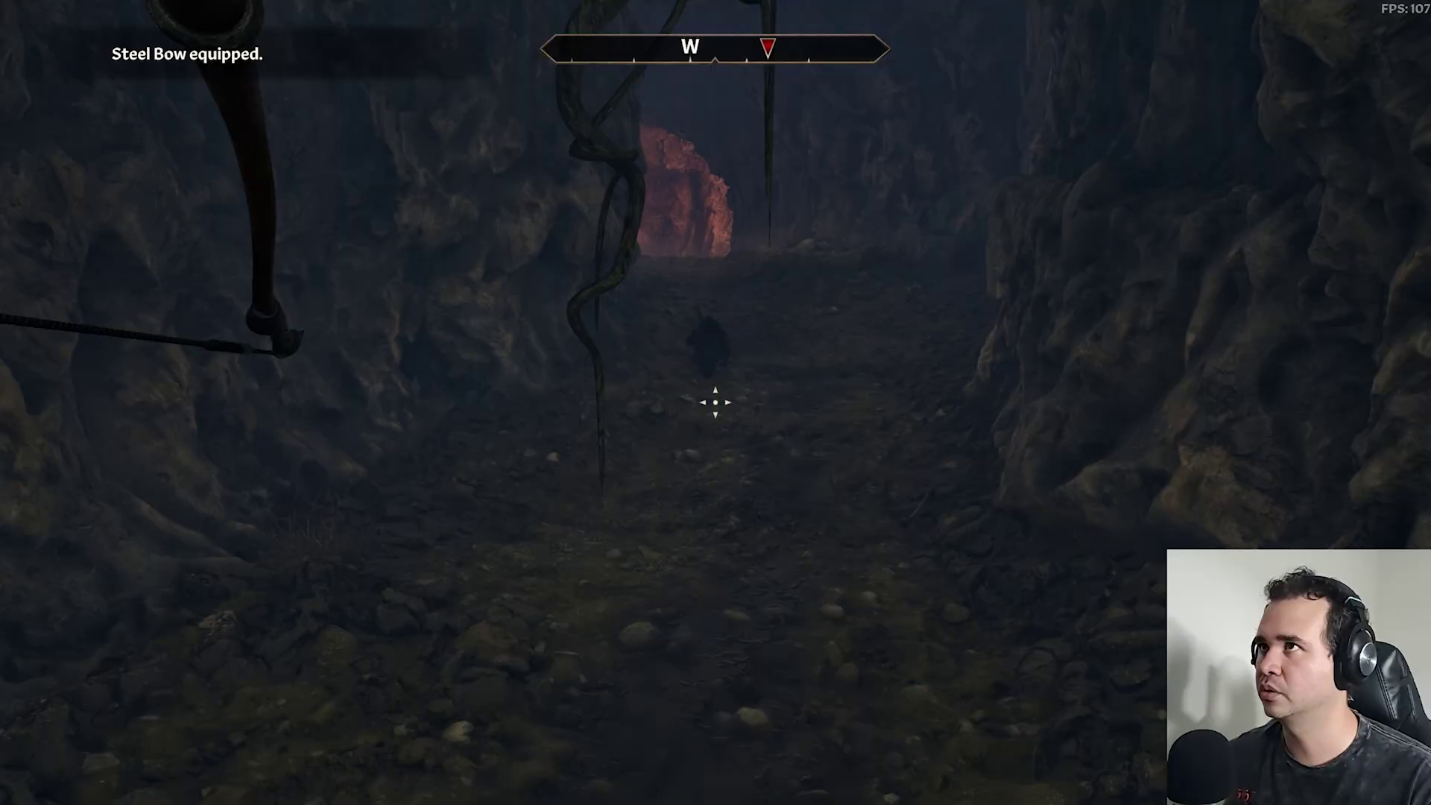
{"action": "key", "text": "w"}
{"action": "left_click", "coordinate": [714, 402]}
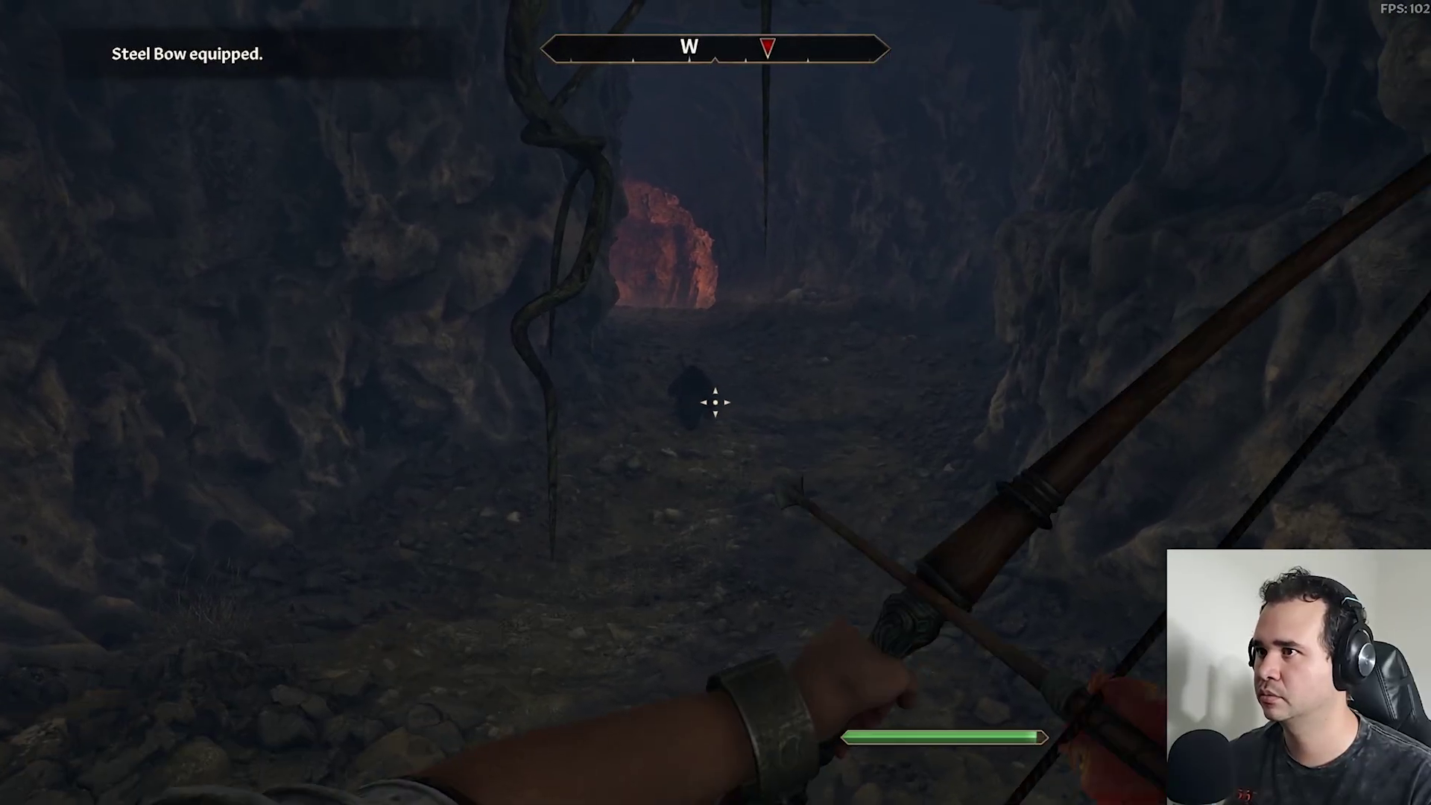
{"action": "key", "text": "w"}
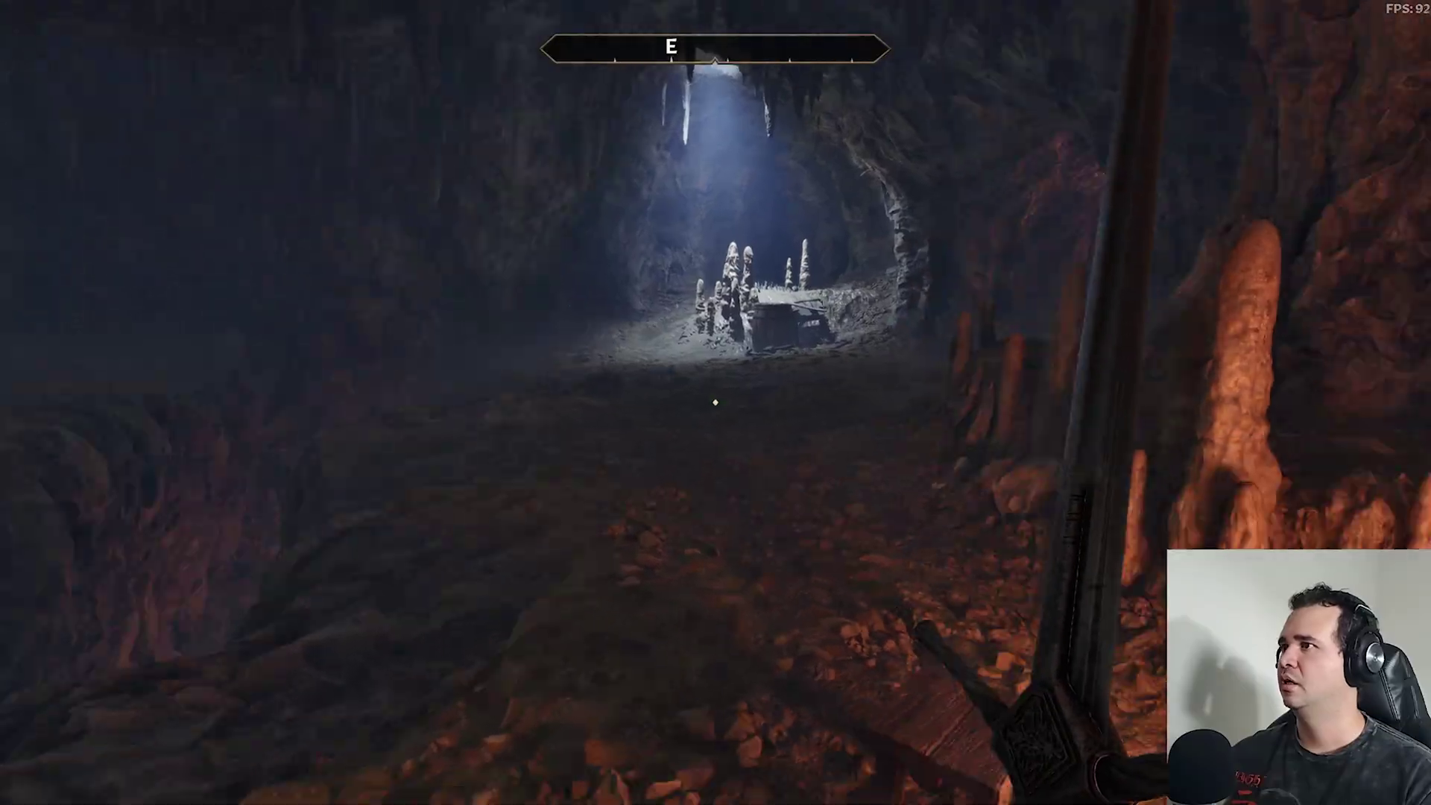
{"action": "key", "text": "w"}
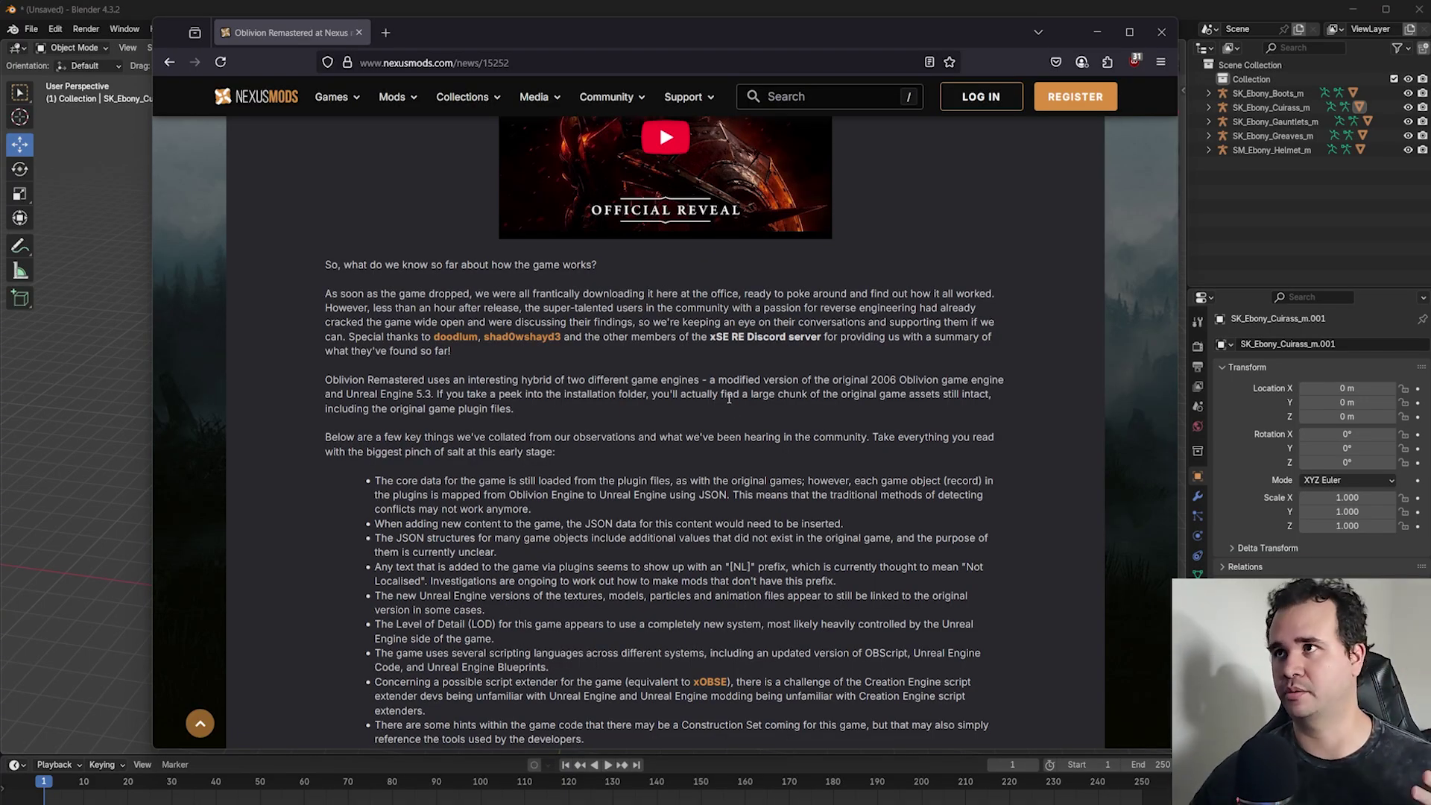
- Switch to the browser and read the Nexus Mods Oblivion Remastered article through its modding findings, Porting Permissions and modding support sections
{"action": "scroll", "coordinate": [507, 538], "scroll_direction": "up", "scroll_amount": 5}
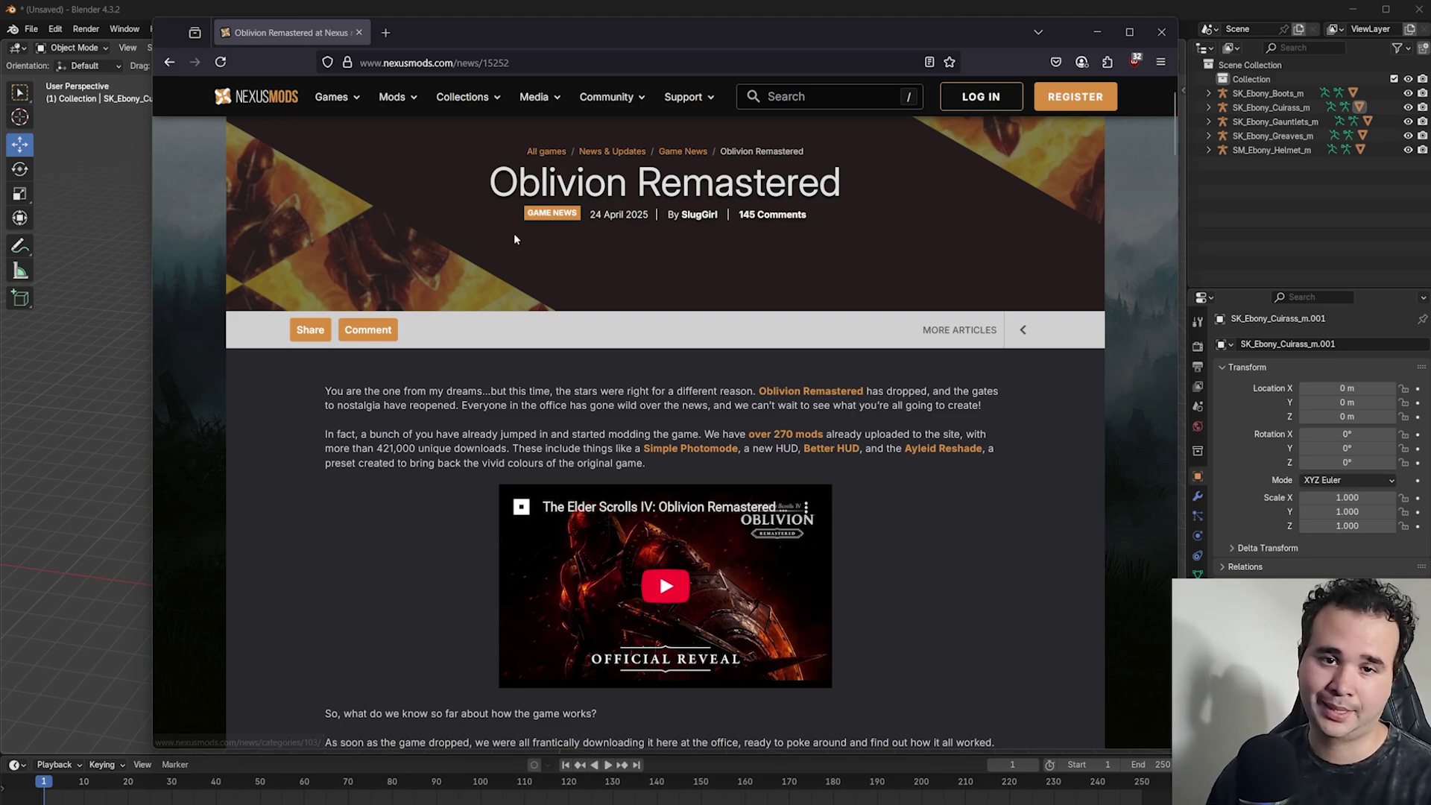
{"action": "scroll", "coordinate": [878, 384], "scroll_direction": "down", "scroll_amount": 3}
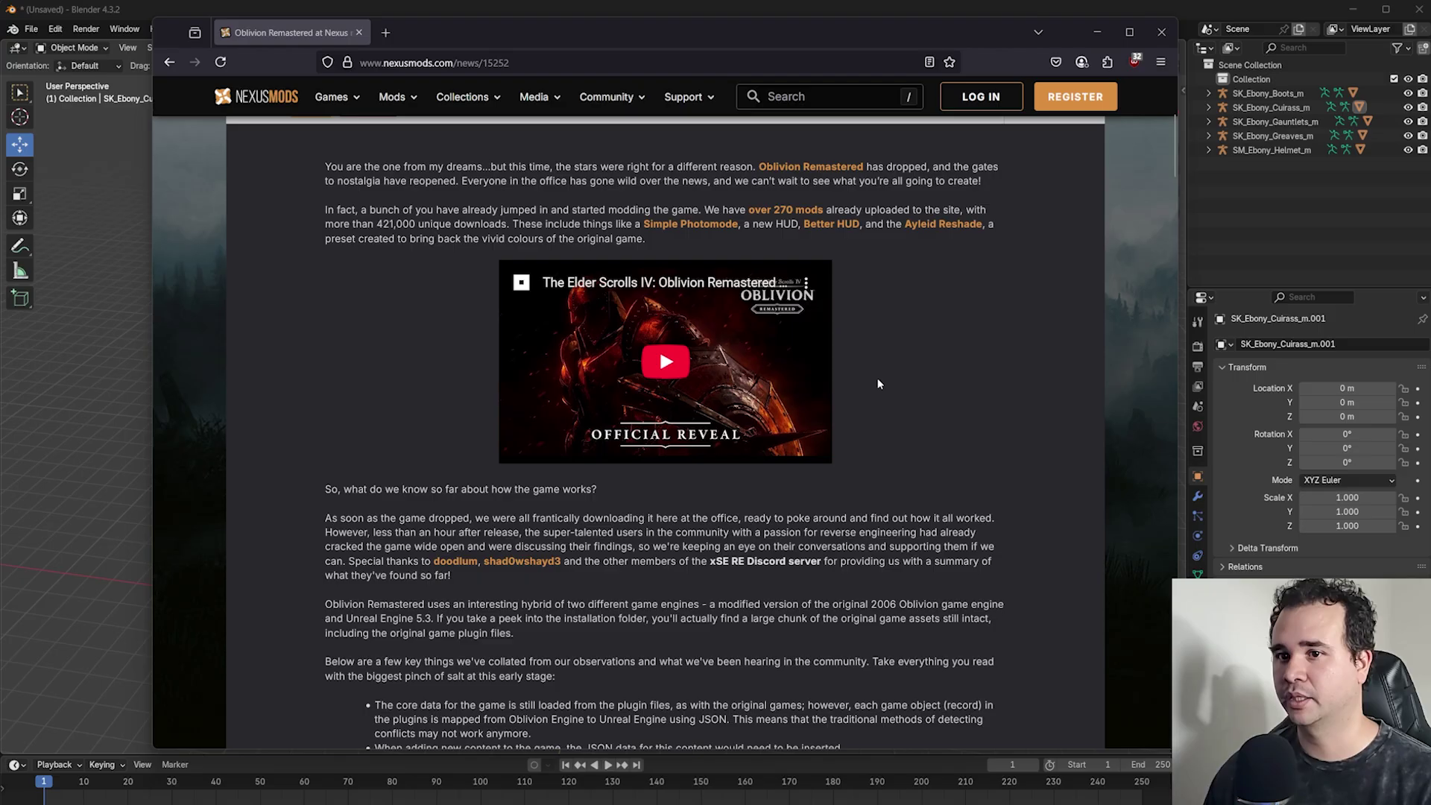
{"action": "scroll", "coordinate": [911, 383], "scroll_direction": "down", "scroll_amount": 2}
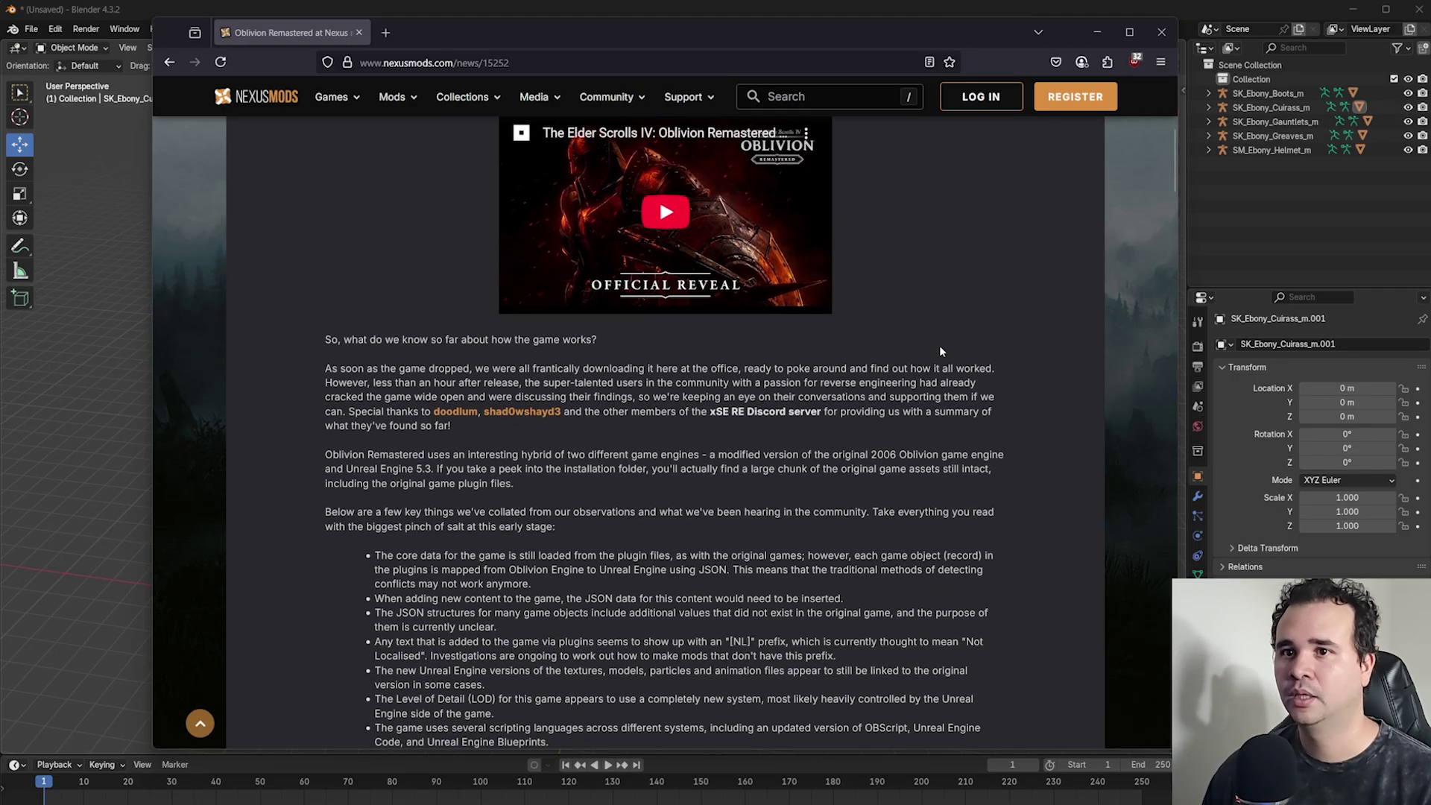
{"action": "scroll", "coordinate": [946, 369], "scroll_direction": "down", "scroll_amount": 3}
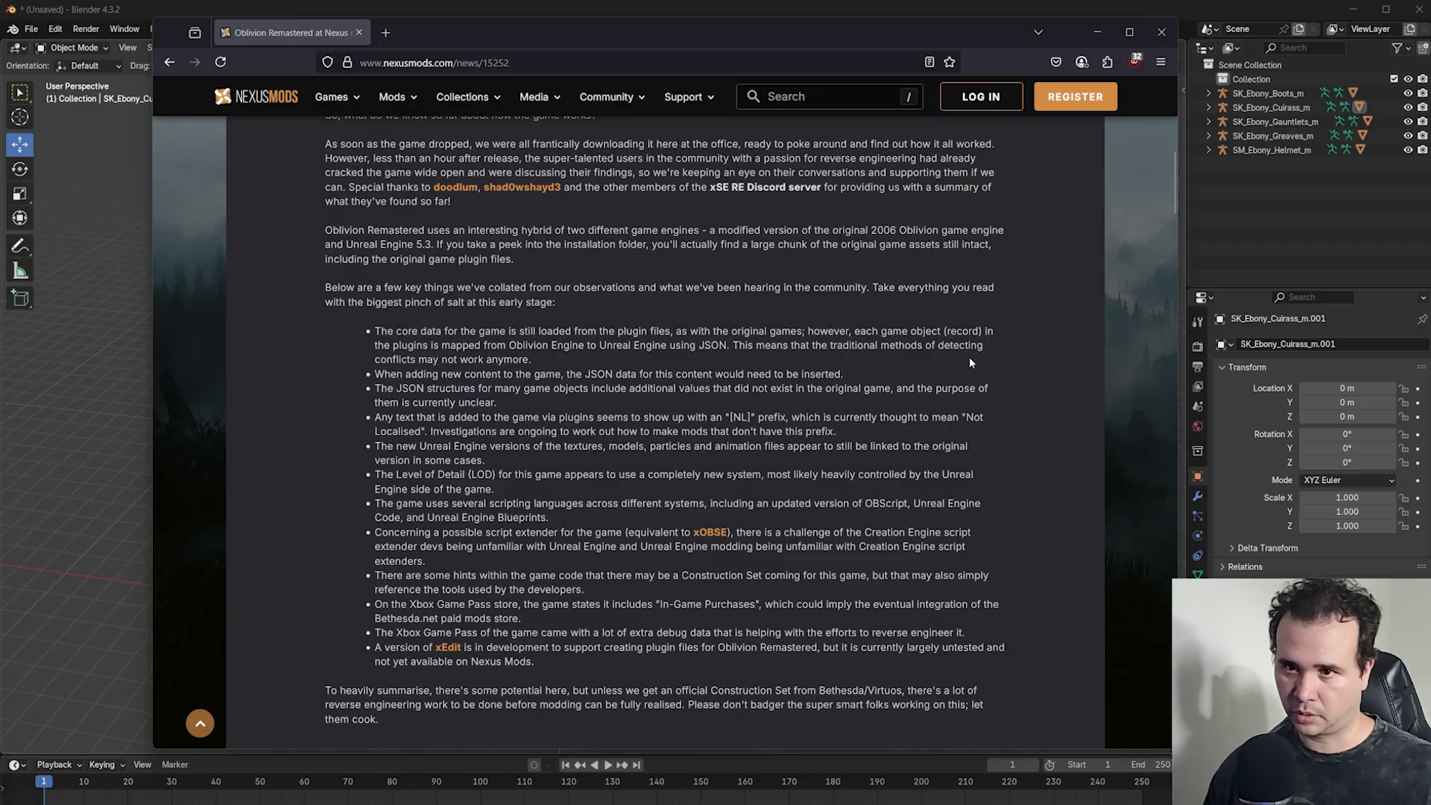
{"action": "scroll", "coordinate": [967, 375], "scroll_direction": "down", "scroll_amount": 2}
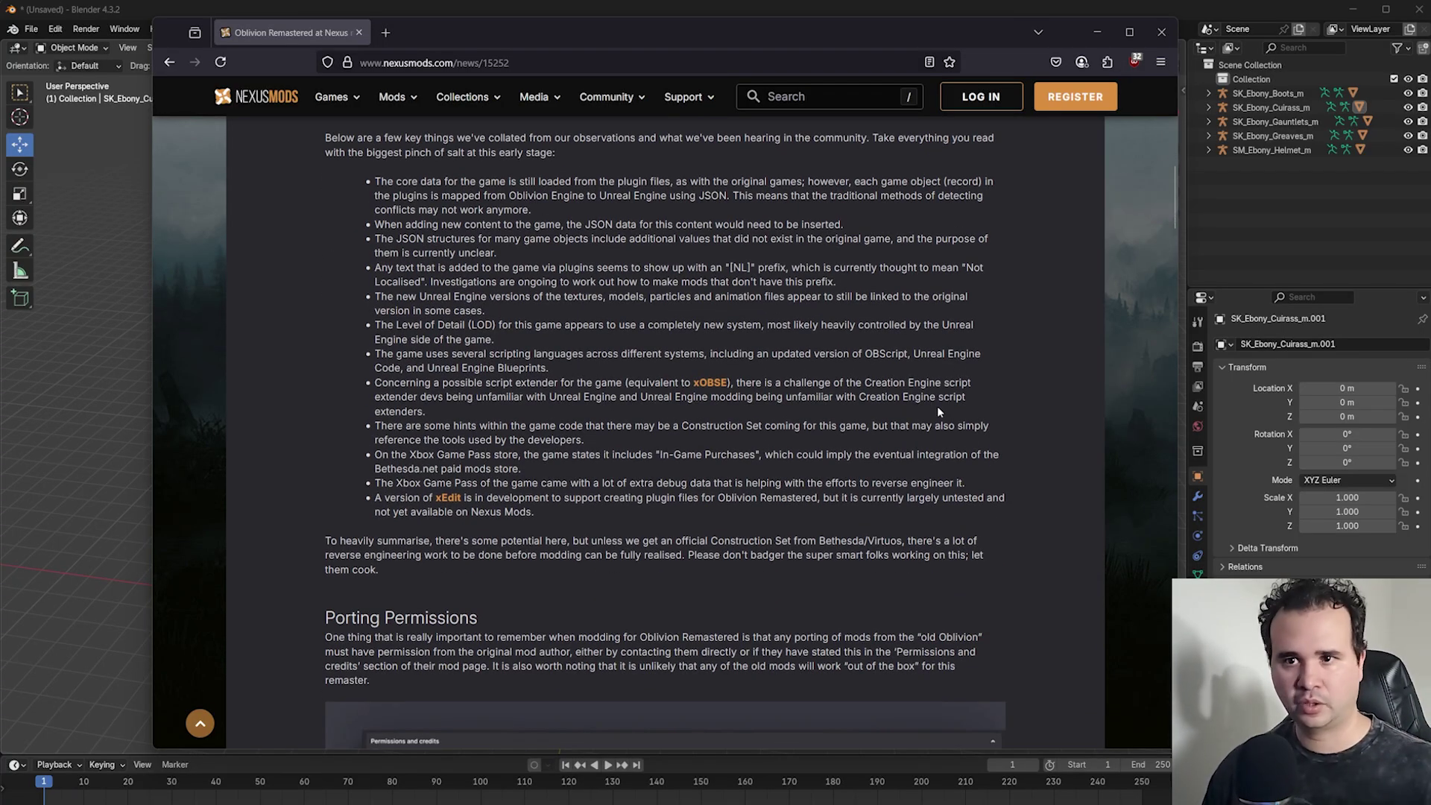
{"action": "scroll", "coordinate": [936, 413], "scroll_direction": "down", "scroll_amount": 10}
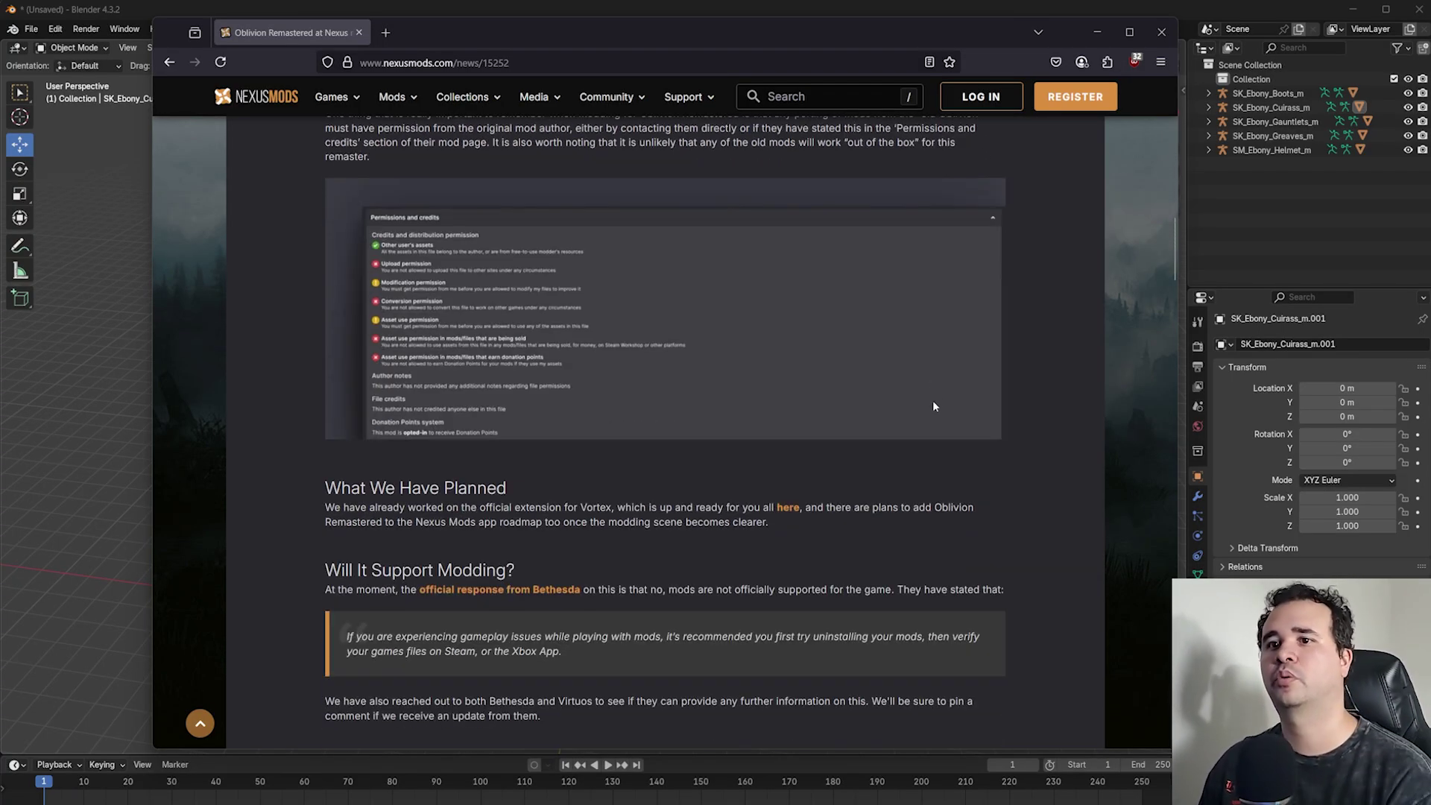
{"action": "scroll", "coordinate": [929, 412], "scroll_direction": "down", "scroll_amount": 8}
- Return to the article's headline and introduction and review the list of key findings about the game's engine again
{"action": "scroll", "coordinate": [924, 427], "scroll_direction": "up", "scroll_amount": 20}
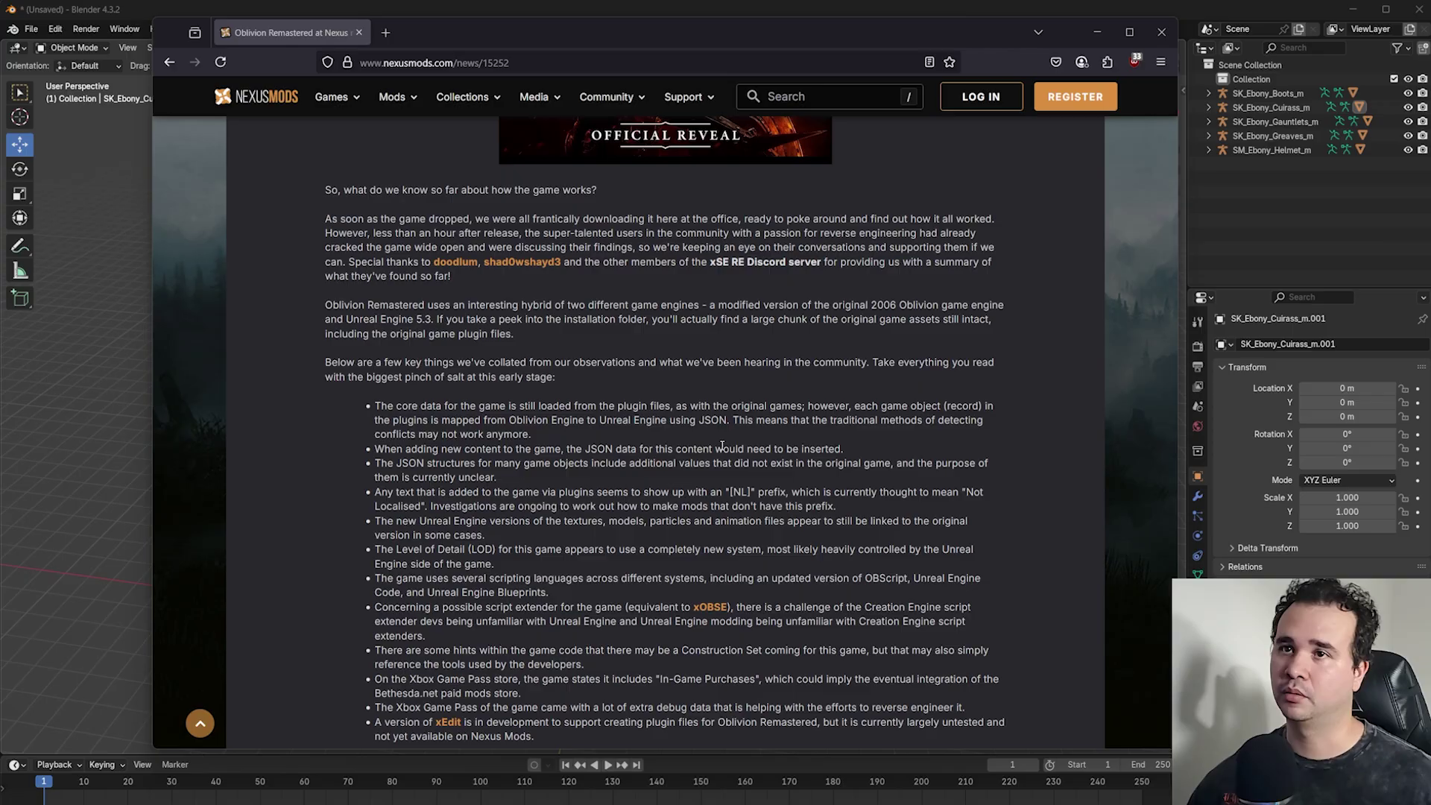
{"action": "scroll", "coordinate": [584, 483], "scroll_direction": "up", "scroll_amount": 6}
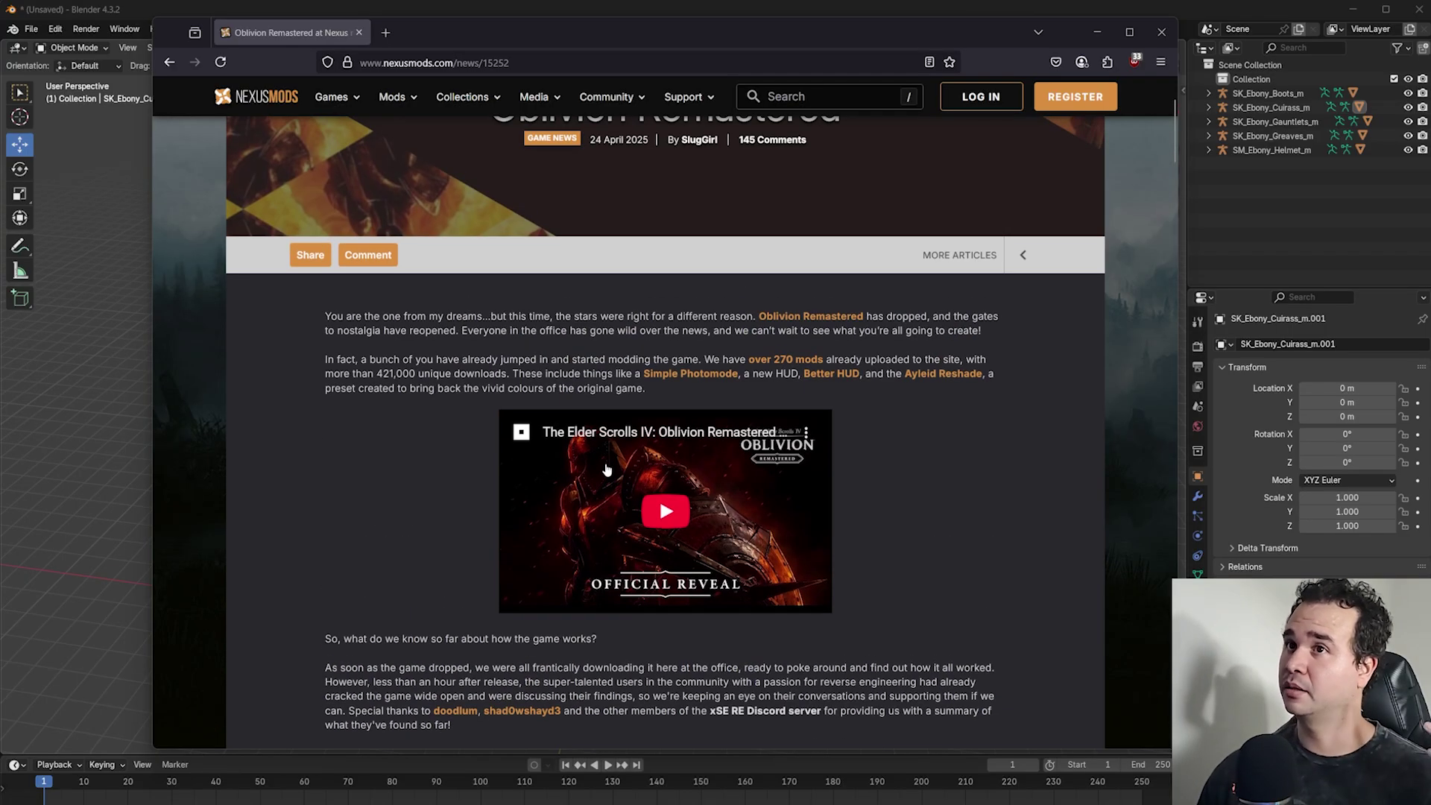
{"action": "scroll", "coordinate": [659, 497], "scroll_direction": "up", "scroll_amount": 2}
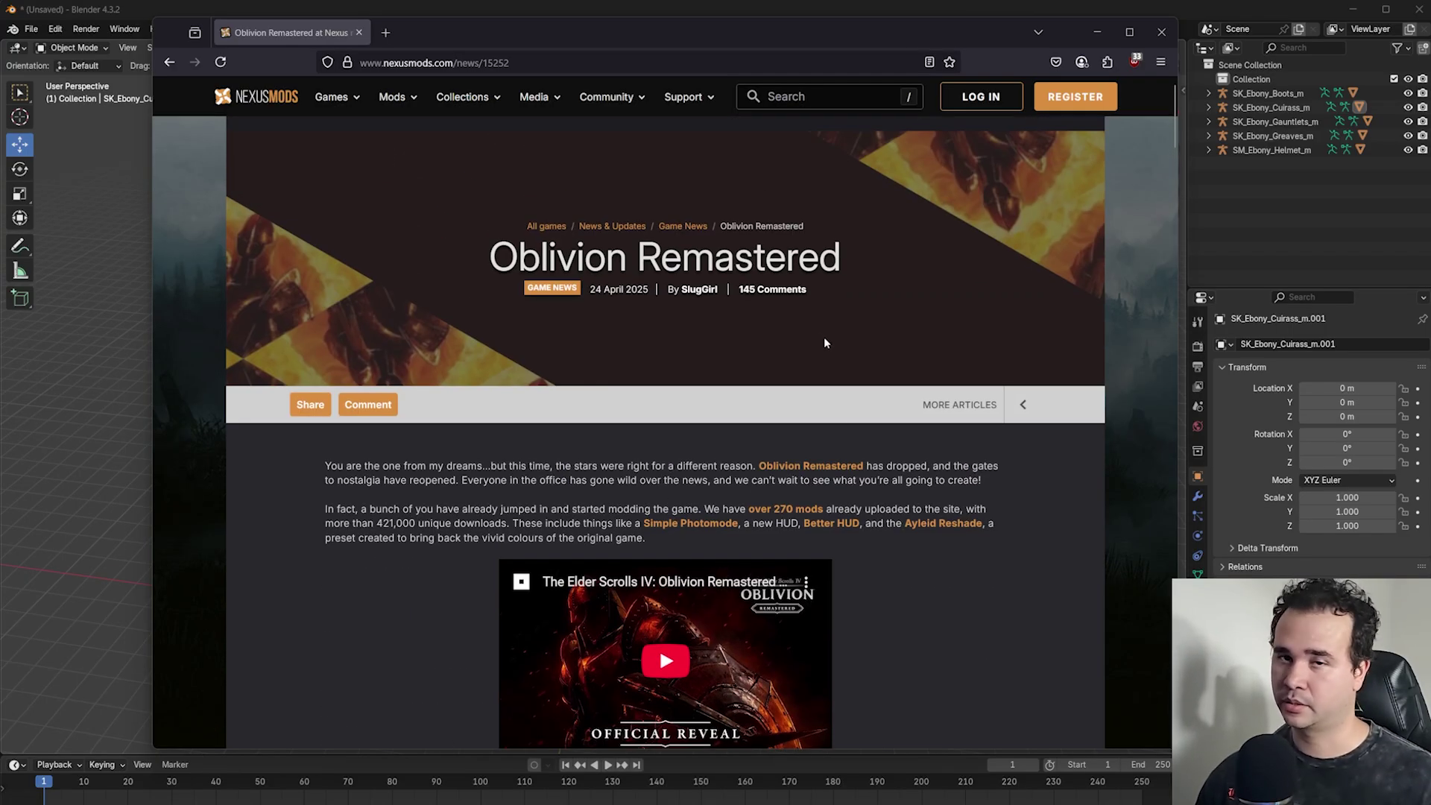
{"action": "scroll", "coordinate": [848, 387], "scroll_direction": "down", "scroll_amount": 5}
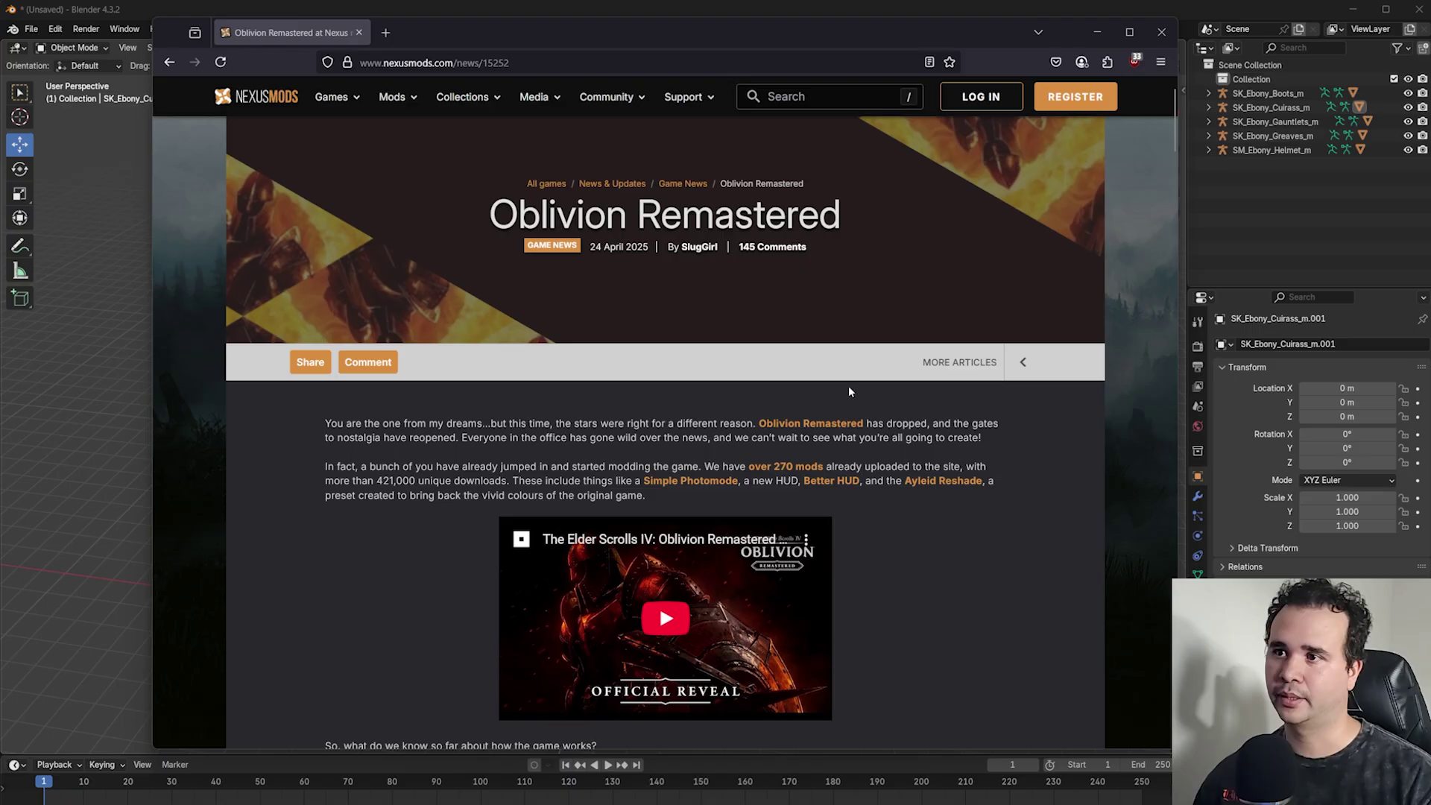
{"action": "scroll", "coordinate": [853, 397], "scroll_direction": "up", "scroll_amount": 1}
{"action": "scroll", "coordinate": [850, 409], "scroll_direction": "down", "scroll_amount": 3}
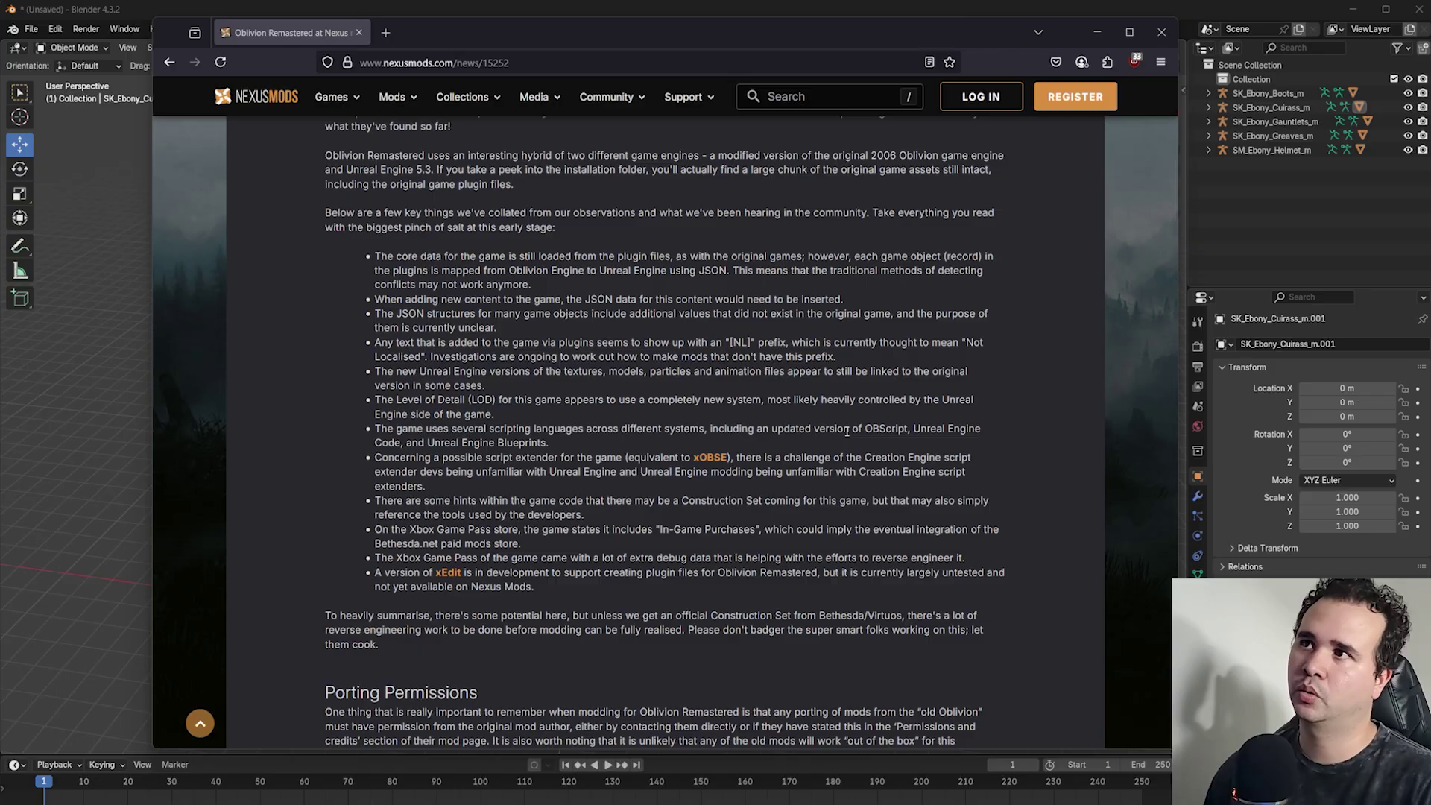
{"action": "scroll", "coordinate": [659, 273], "scroll_direction": "up", "scroll_amount": 5}
{"action": "scroll", "coordinate": [659, 273], "scroll_direction": "down", "scroll_amount": 5}
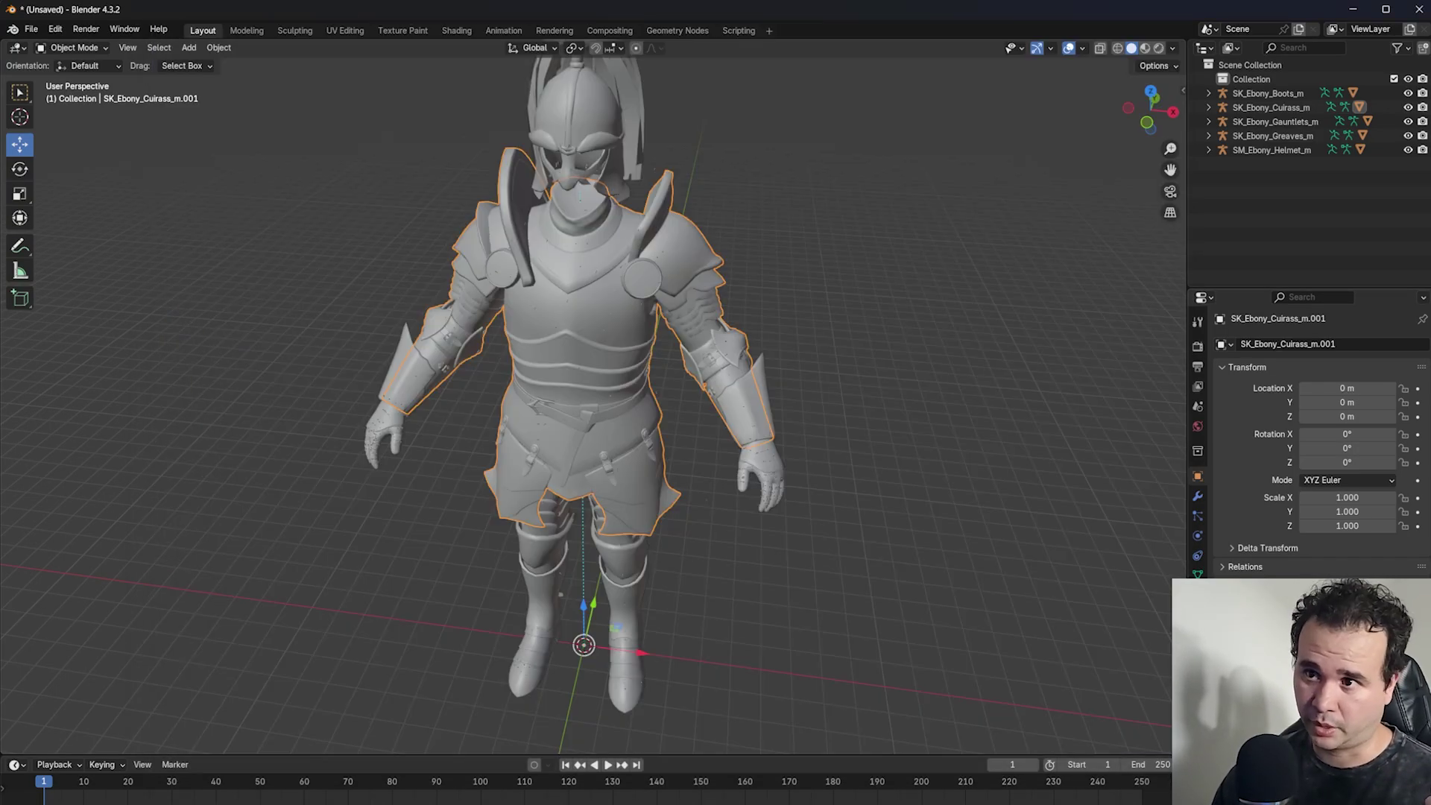
- Switch to Blender and examine the wireframe of the full Ebony armor set from the front, at the boots and from behind
{"action": "middle_click_drag", "start_coordinate": [664, 417], "coordinate": [668, 482]}
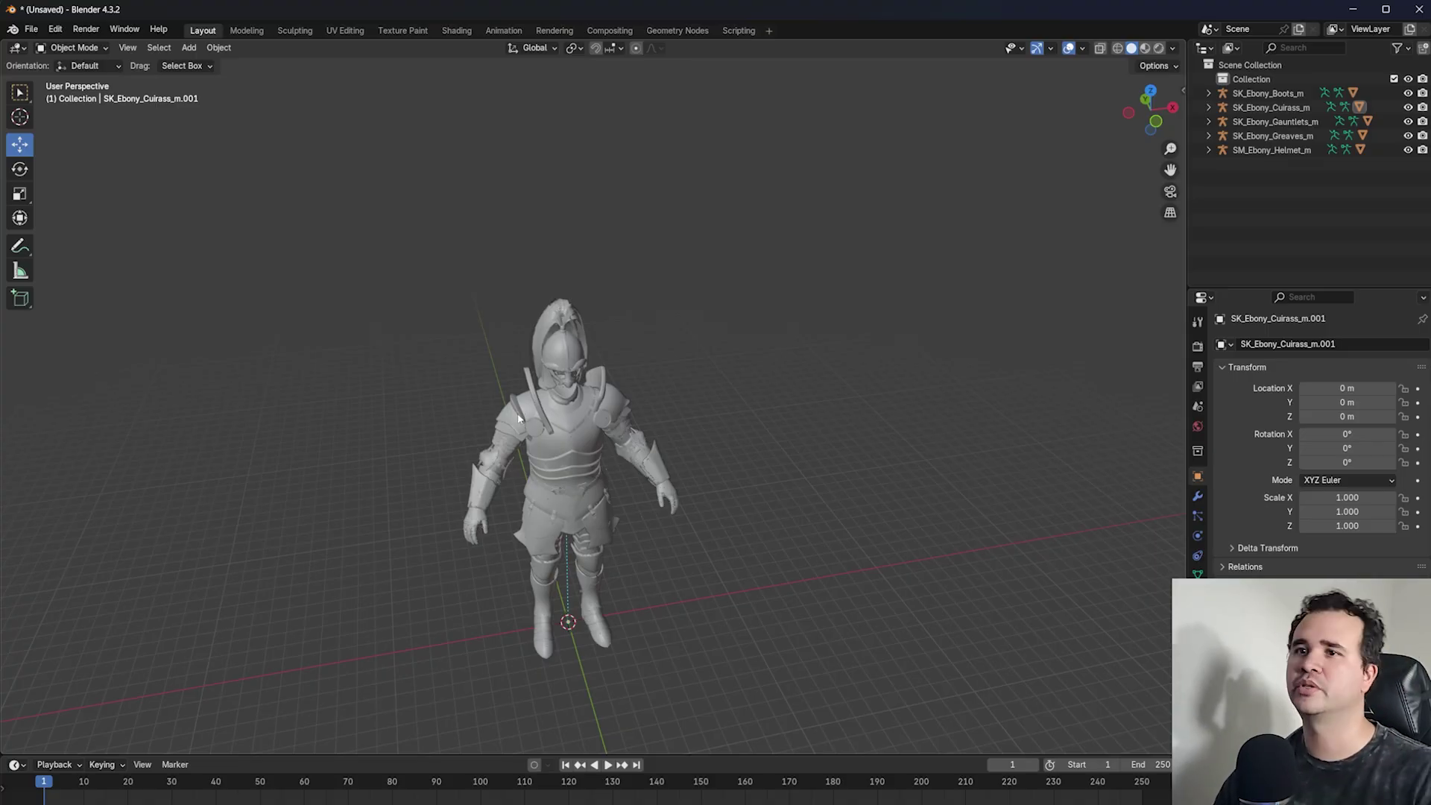
{"action": "scroll", "coordinate": [566, 458], "scroll_direction": "up", "scroll_amount": 5}
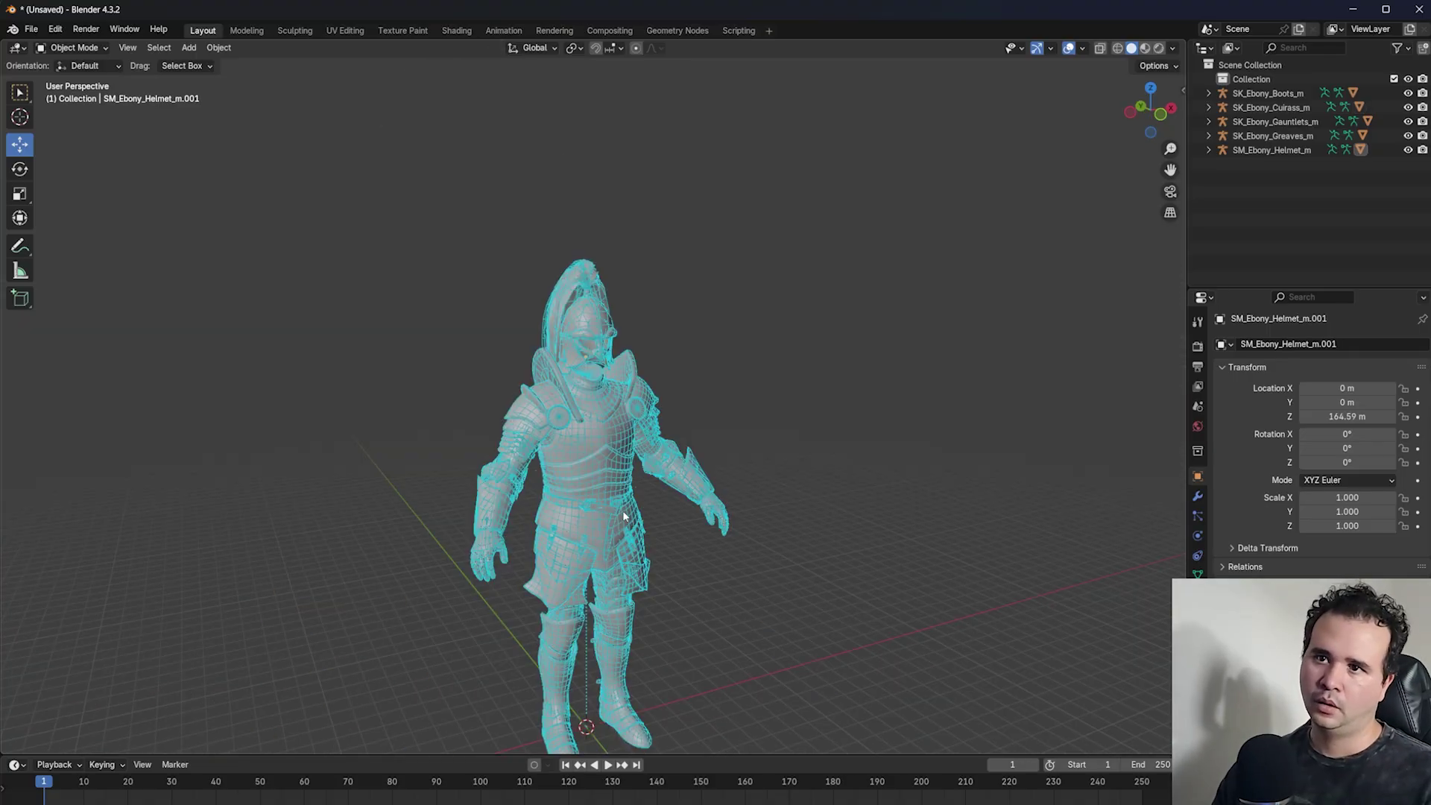
{"action": "scroll", "coordinate": [623, 510], "scroll_direction": "up", "scroll_amount": 5}
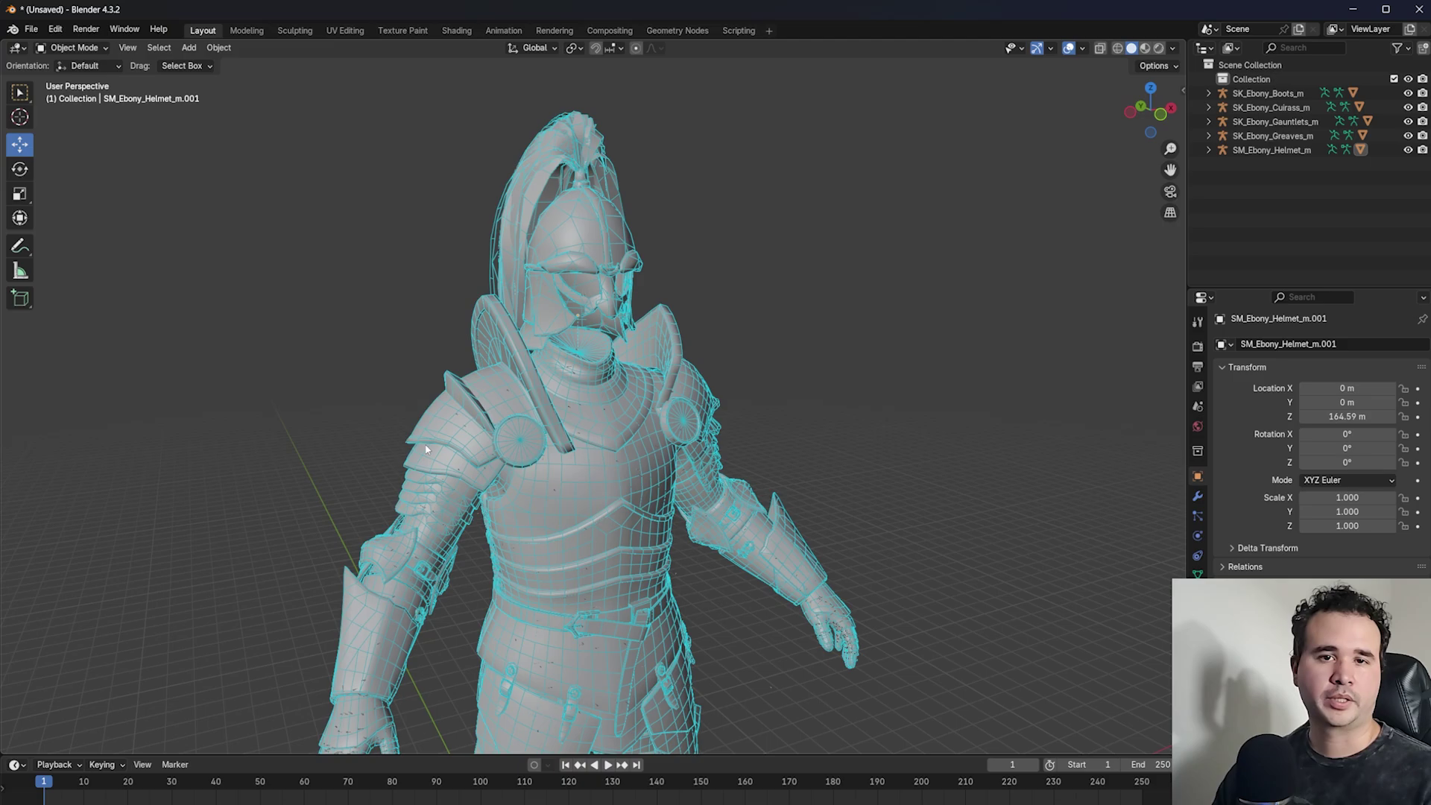
{"action": "middle_click_drag", "start_coordinate": [742, 502], "coordinate": [643, 468]}
{"action": "scroll", "coordinate": [643, 468], "scroll_direction": "up", "scroll_amount": 4}
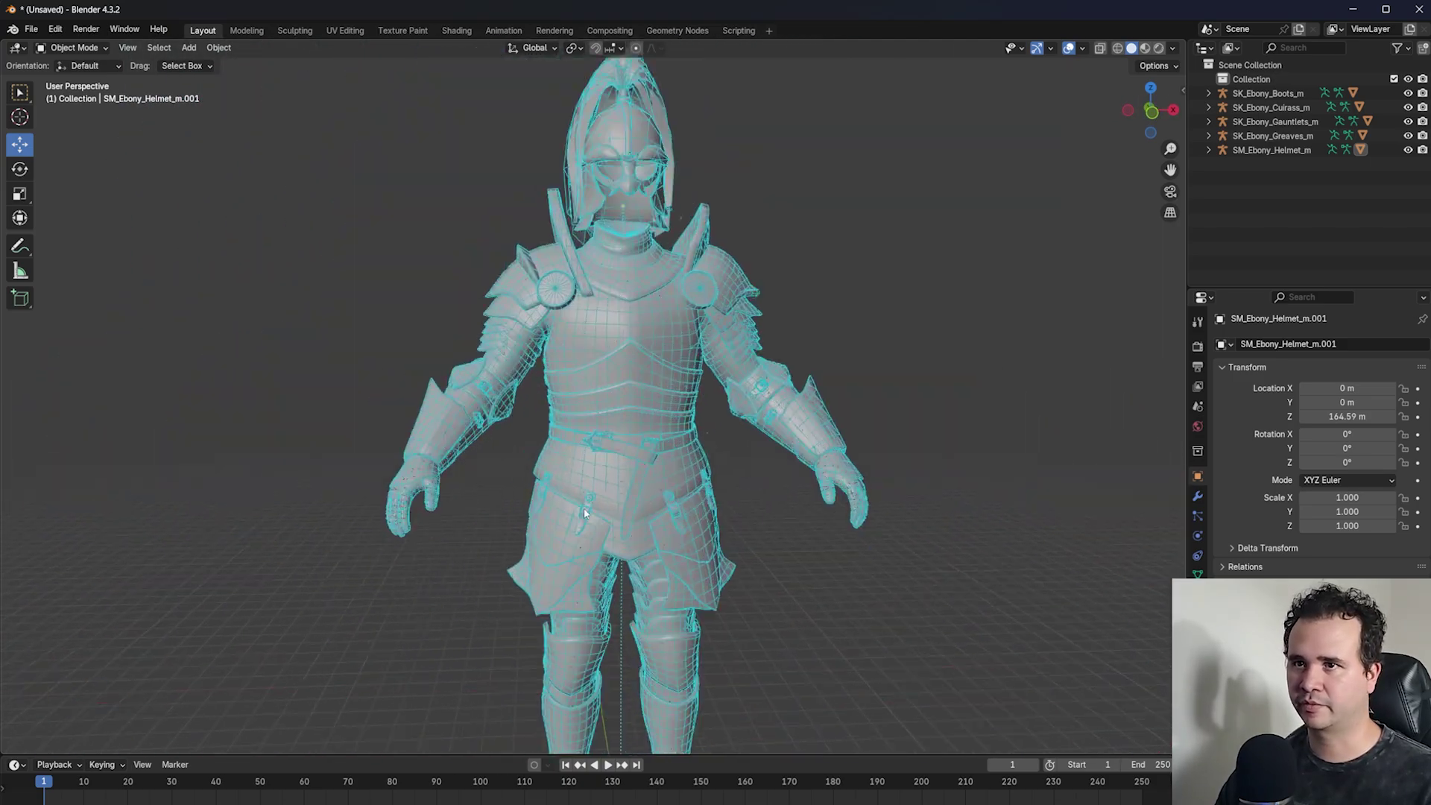
{"action": "scroll", "coordinate": [731, 632], "scroll_direction": "up", "scroll_amount": 5}
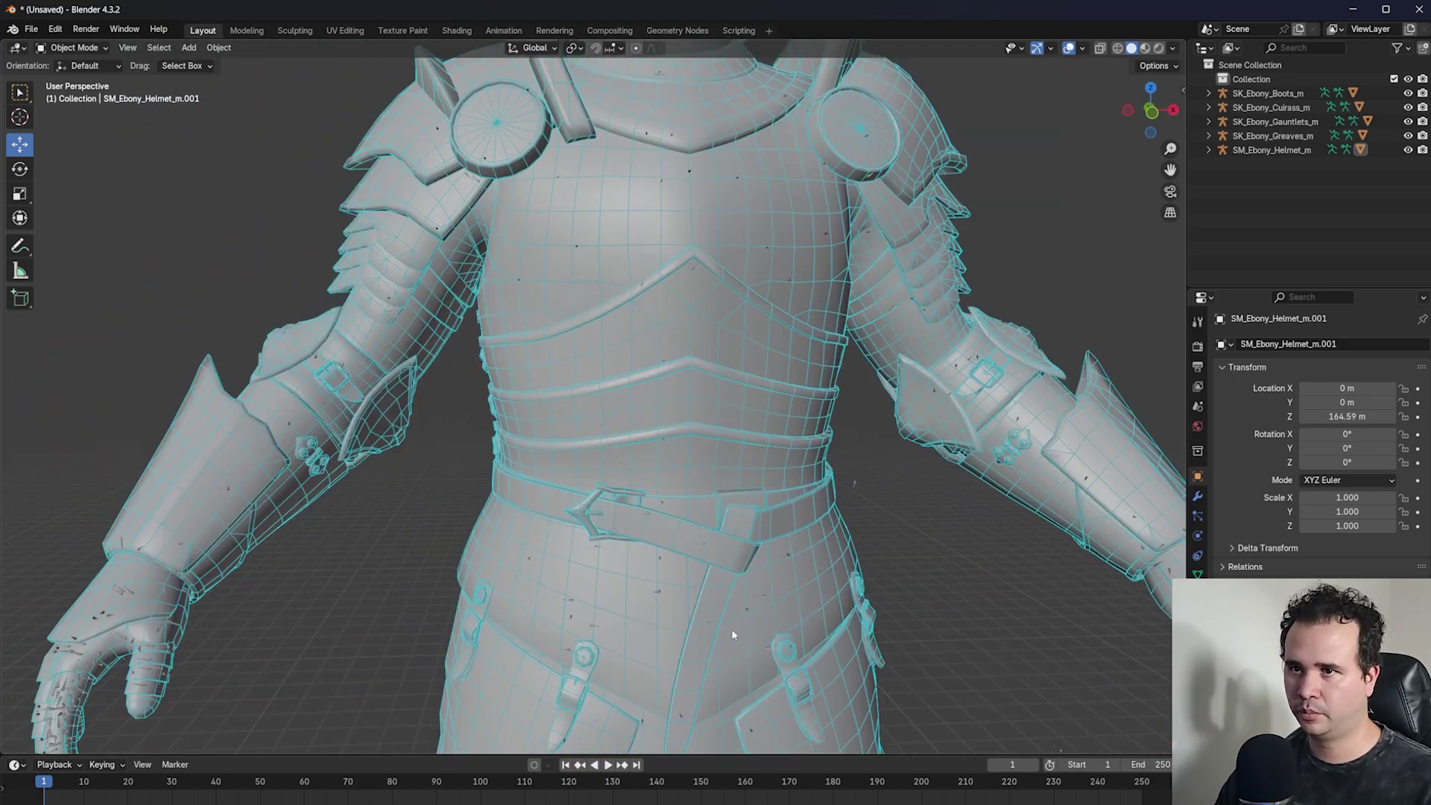
{"action": "middle_click_drag", "start_coordinate": [732, 632], "coordinate": [633, 456], "text": "shift"}
{"action": "middle_click_drag", "start_coordinate": [534, 722], "coordinate": [599, 400], "text": "shift"}
{"action": "middle_click_drag", "start_coordinate": [424, 488], "coordinate": [708, 434]}
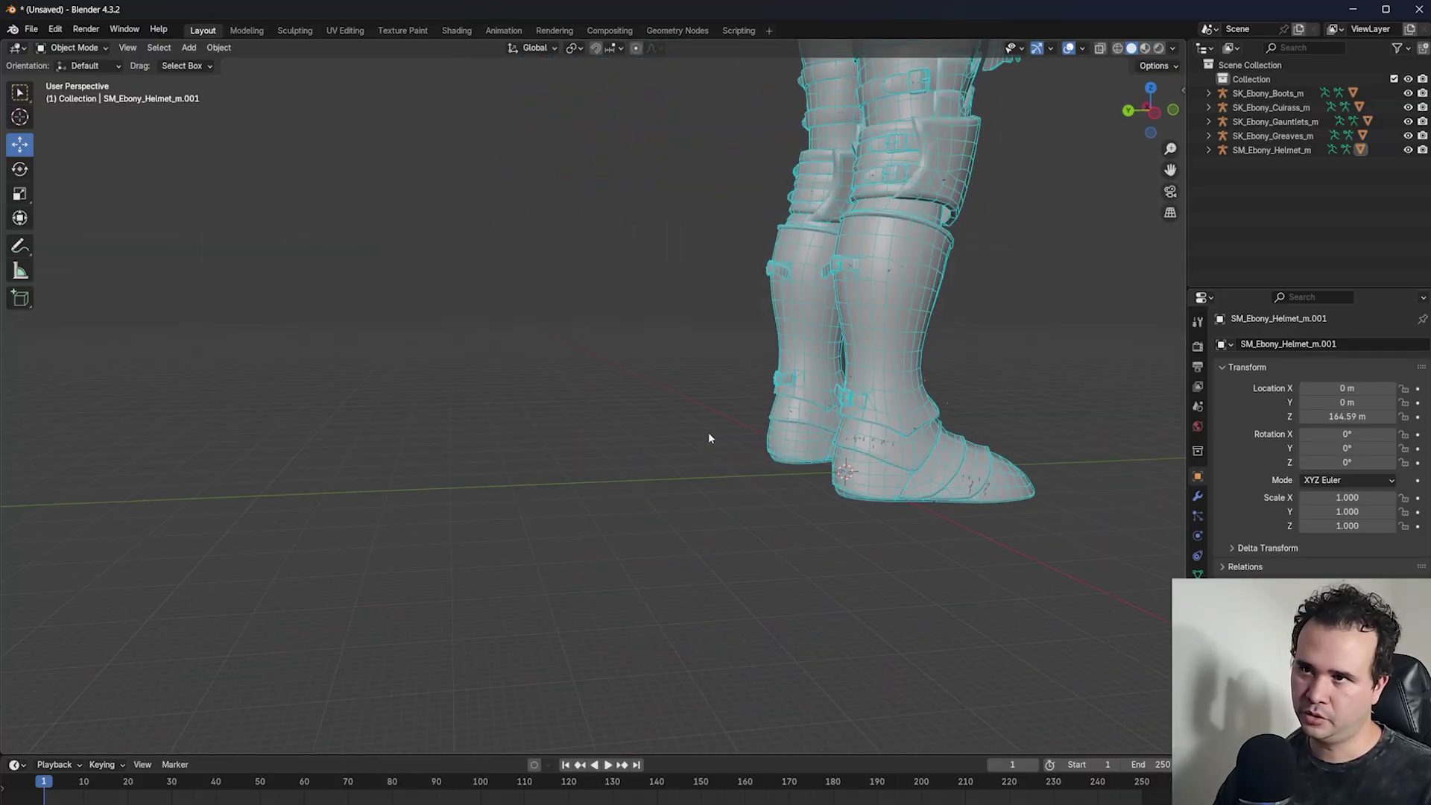
{"action": "middle_click_drag", "start_coordinate": [909, 264], "coordinate": [736, 542], "text": "shift"}
{"action": "middle_click_drag", "start_coordinate": [745, 447], "coordinate": [654, 620], "text": "shift"}
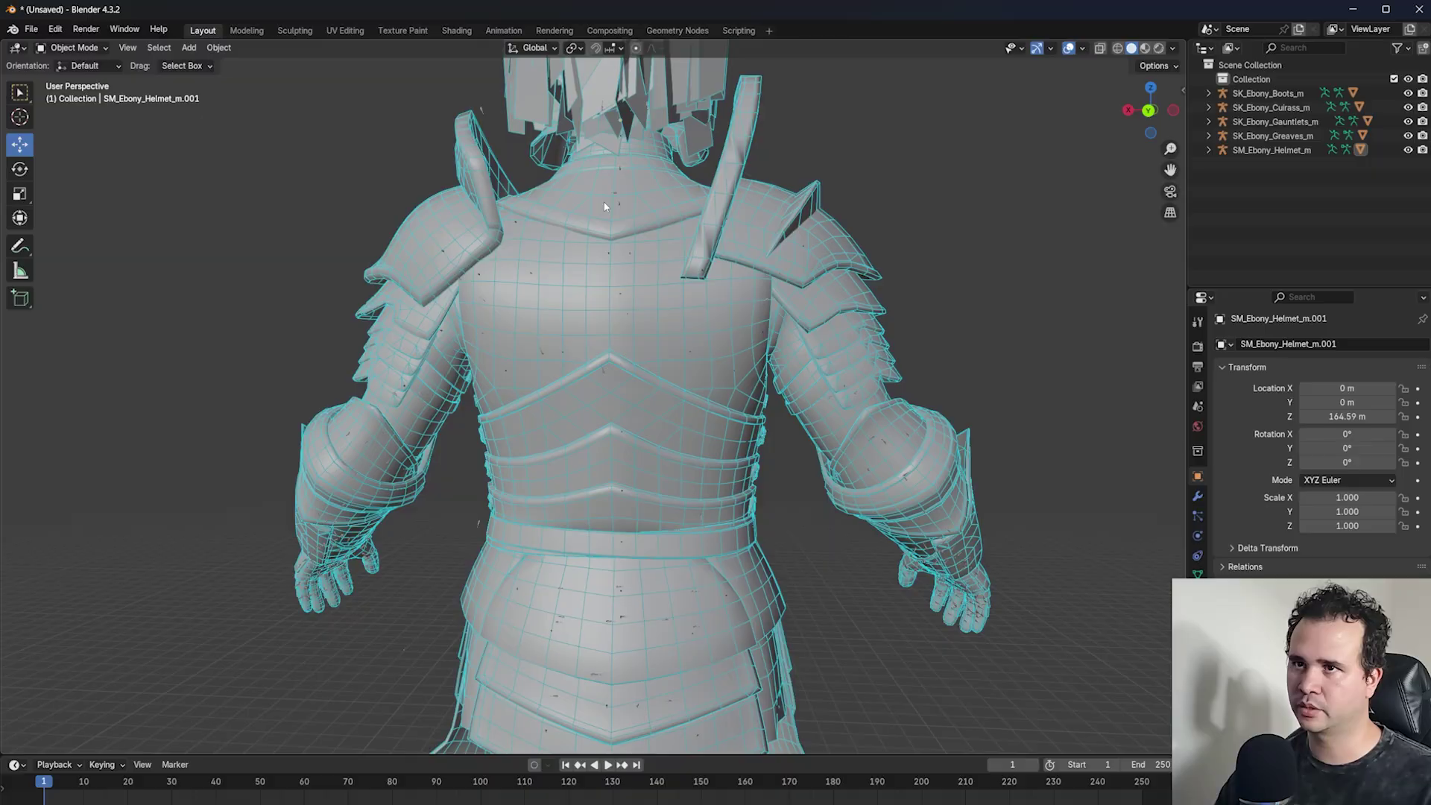
- Select the Ebony cuirass mesh and isolate it by hiding the boots, gauntlets, greaves and helmet
{"action": "scroll", "coordinate": [701, 304], "scroll_direction": "up", "scroll_amount": 2}
{"action": "left_click", "coordinate": [775, 270]}
{"action": "middle_click_drag", "start_coordinate": [775, 270], "coordinate": [548, 380]}
{"action": "middle_click_drag", "start_coordinate": [420, 480], "coordinate": [453, 394], "text": "shift"}
{"action": "scroll", "coordinate": [453, 394], "scroll_direction": "up", "scroll_amount": 3}
{"action": "scroll", "coordinate": [447, 401], "scroll_direction": "down", "scroll_amount": 4}
{"action": "mouse_move", "coordinate": [638, 391]}
{"action": "middle_mouse_down"}
{"action": "mouse_move", "coordinate": [543, 418]}
{"action": "mouse_move", "coordinate": [607, 432]}
{"action": "mouse_move", "coordinate": [646, 402]}
{"action": "middle_mouse_up"}
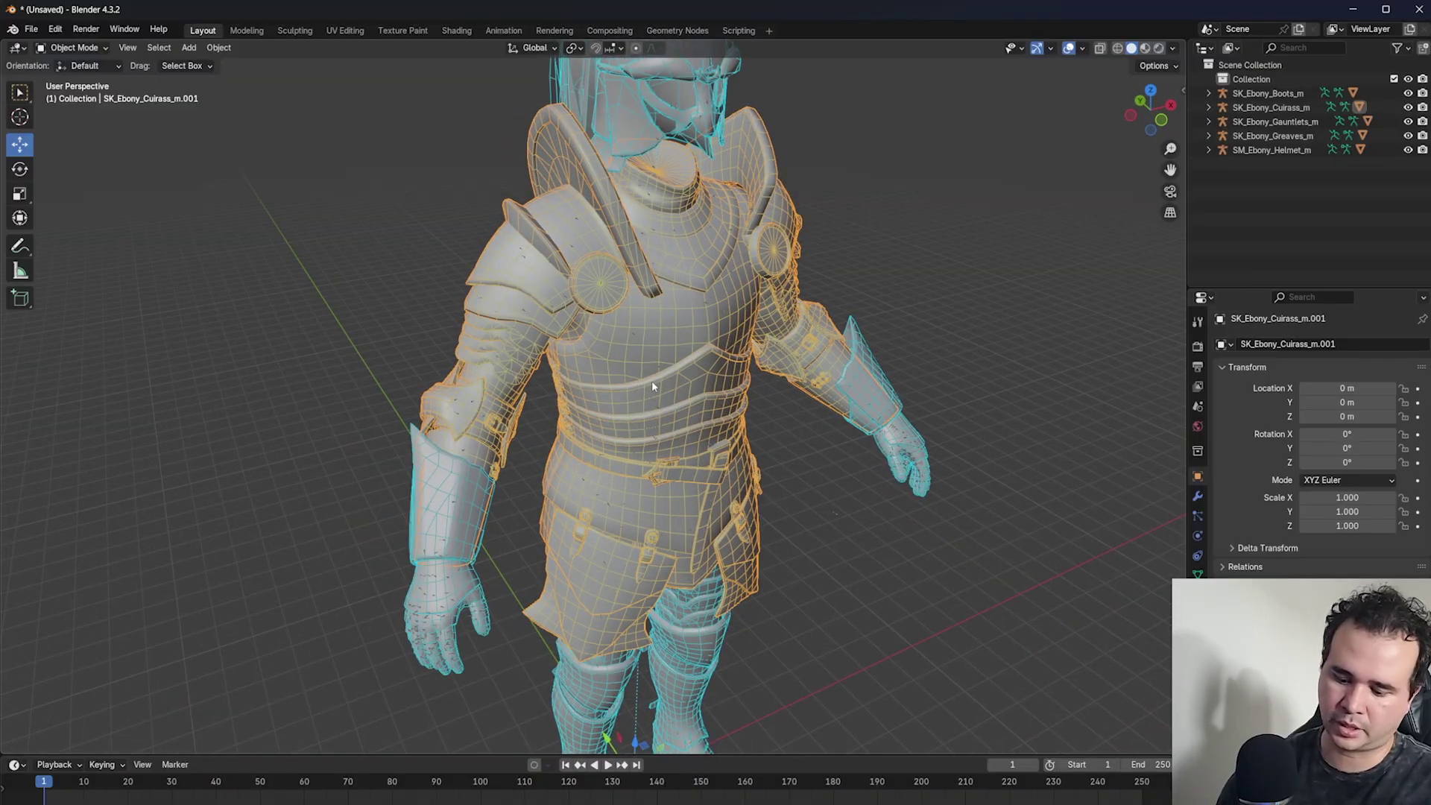
{"action": "key", "text": "shift+h"}
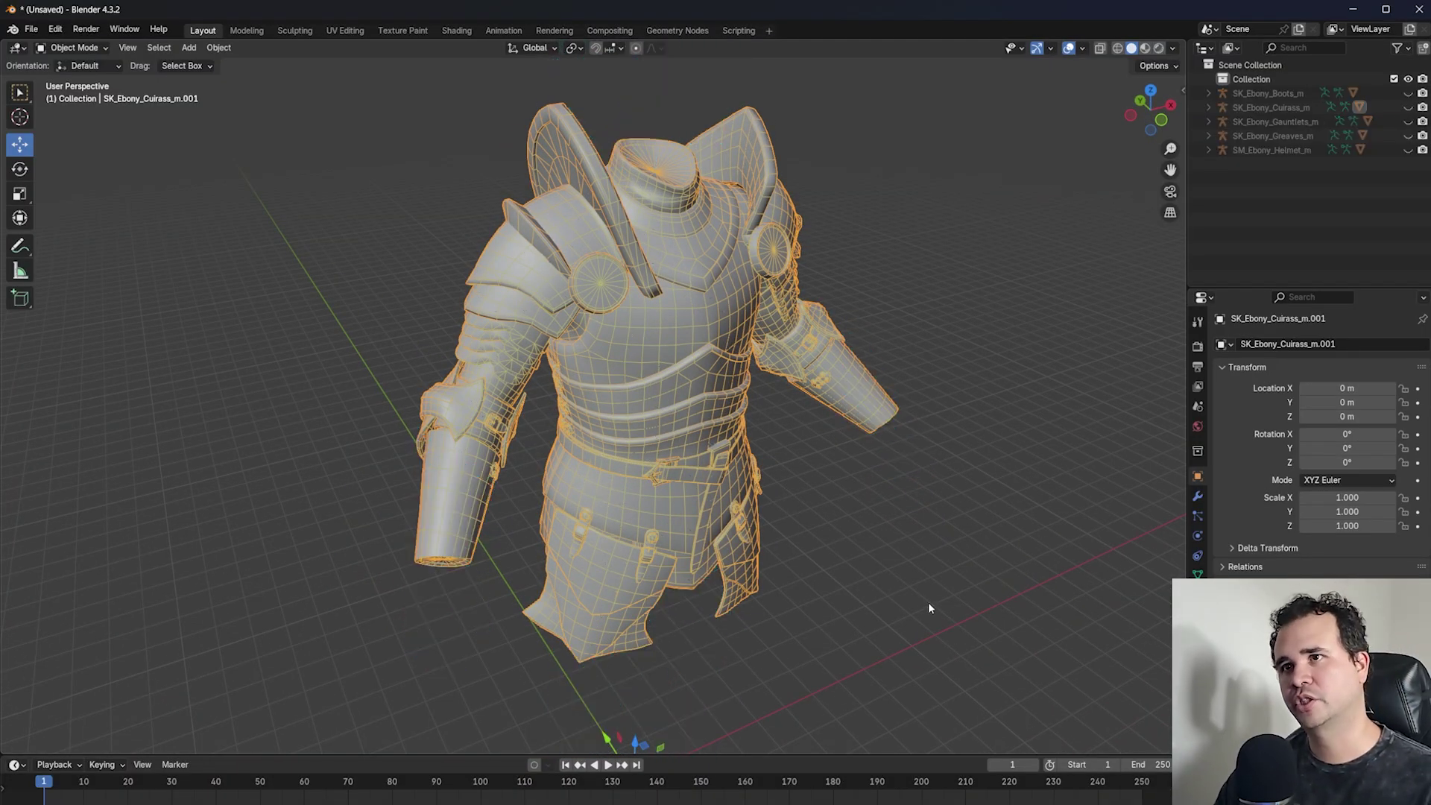
- Examine the isolated cuirass's closed neck, shoulder plates and arm ends from above and below
{"action": "middle_click_drag", "start_coordinate": [928, 603], "coordinate": [690, 492]}
{"action": "scroll", "coordinate": [739, 368], "scroll_direction": "up", "scroll_amount": 3}
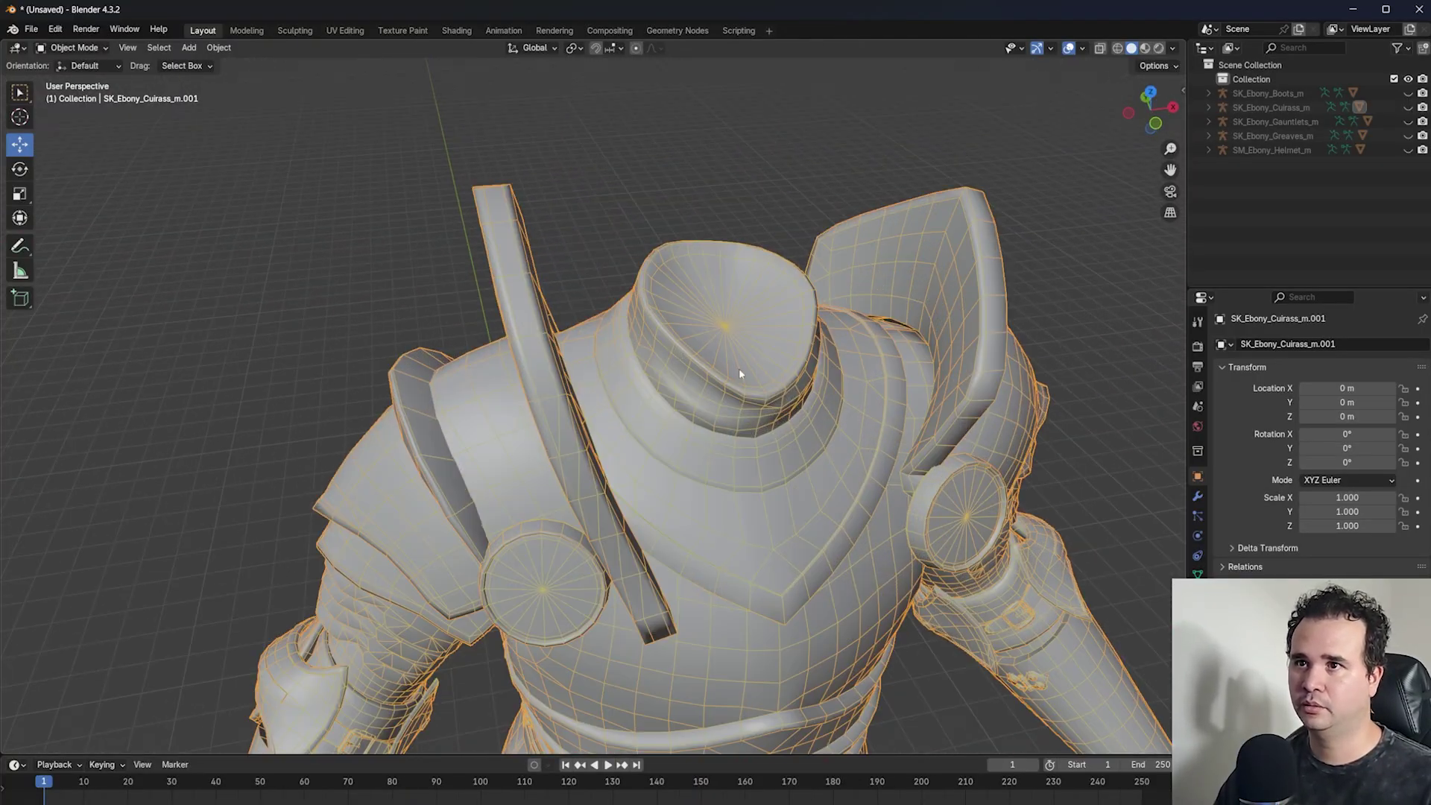
{"action": "middle_click_drag", "start_coordinate": [739, 368], "coordinate": [538, 293]}
{"action": "scroll", "coordinate": [594, 253], "scroll_direction": "up", "scroll_amount": 1}
{"action": "scroll", "coordinate": [608, 375], "scroll_direction": "down", "scroll_amount": 8}
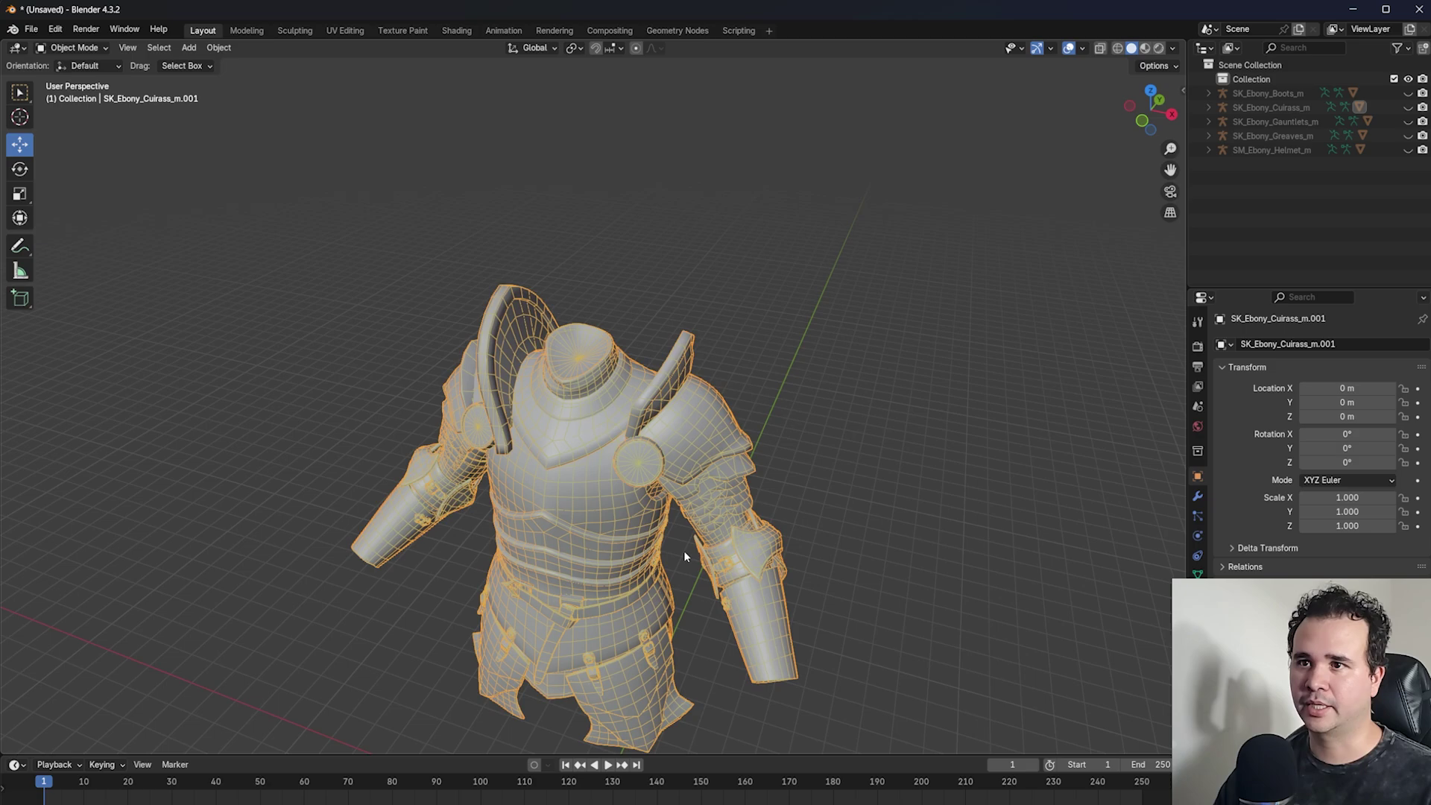
{"action": "middle_click_drag", "start_coordinate": [683, 550], "coordinate": [556, 378]}
{"action": "scroll", "coordinate": [557, 378], "scroll_direction": "up", "scroll_amount": 4}
{"action": "middle_click_drag", "start_coordinate": [567, 433], "coordinate": [566, 376]}
{"action": "scroll", "coordinate": [566, 377], "scroll_direction": "down", "scroll_amount": 8}
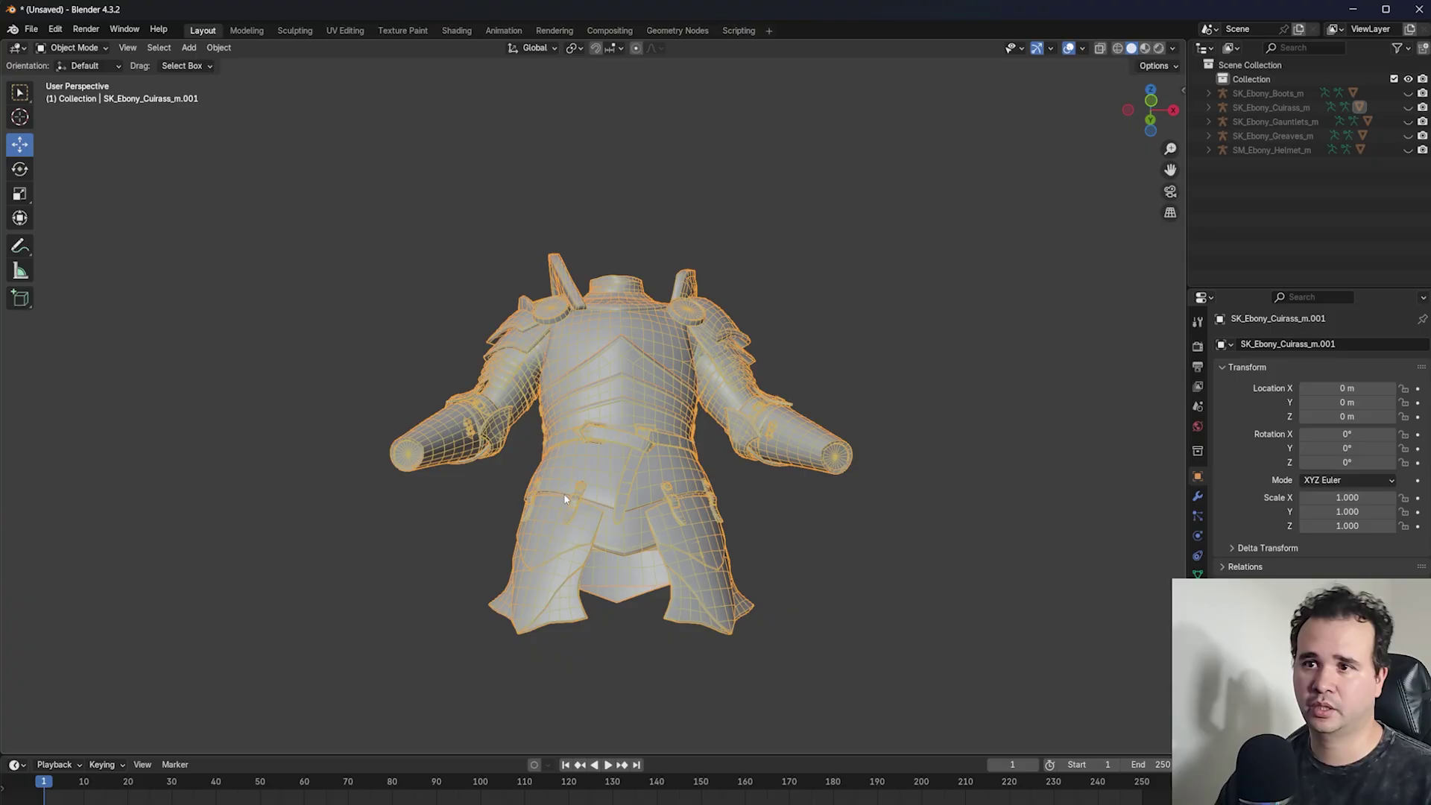
- Examine the cuirass's side, forearm and skirt plates, finishing with an angled view of its front
{"action": "scroll", "coordinate": [568, 496], "scroll_direction": "down", "scroll_amount": 2}
{"action": "scroll", "coordinate": [747, 454], "scroll_direction": "up", "scroll_amount": 5}
{"action": "middle_click_drag", "start_coordinate": [746, 453], "coordinate": [632, 495]}
{"action": "scroll", "coordinate": [588, 354], "scroll_direction": "down", "scroll_amount": 2}
{"action": "scroll", "coordinate": [587, 355], "scroll_direction": "up", "scroll_amount": 5}
{"action": "middle_click_drag", "start_coordinate": [813, 655], "coordinate": [678, 445], "text": "shift"}
{"action": "scroll", "coordinate": [512, 530], "scroll_direction": "down", "scroll_amount": 4}
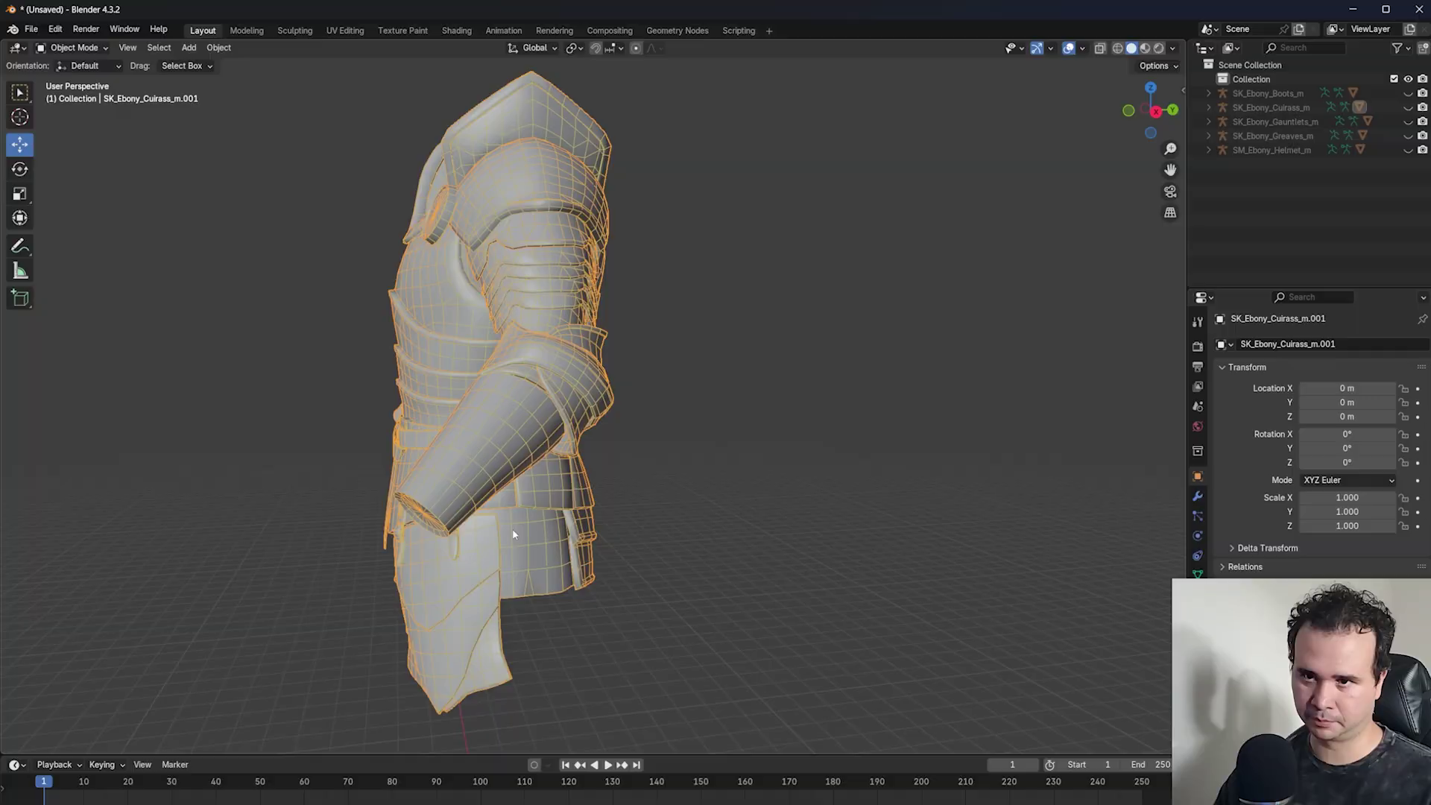
{"action": "middle_click_drag", "start_coordinate": [512, 529], "coordinate": [607, 475]}
{"action": "scroll", "coordinate": [726, 539], "scroll_direction": "up", "scroll_amount": 2}
{"action": "scroll", "coordinate": [772, 484], "scroll_direction": "up", "scroll_amount": 2}
{"action": "scroll", "coordinate": [569, 531], "scroll_direction": "down", "scroll_amount": 4}
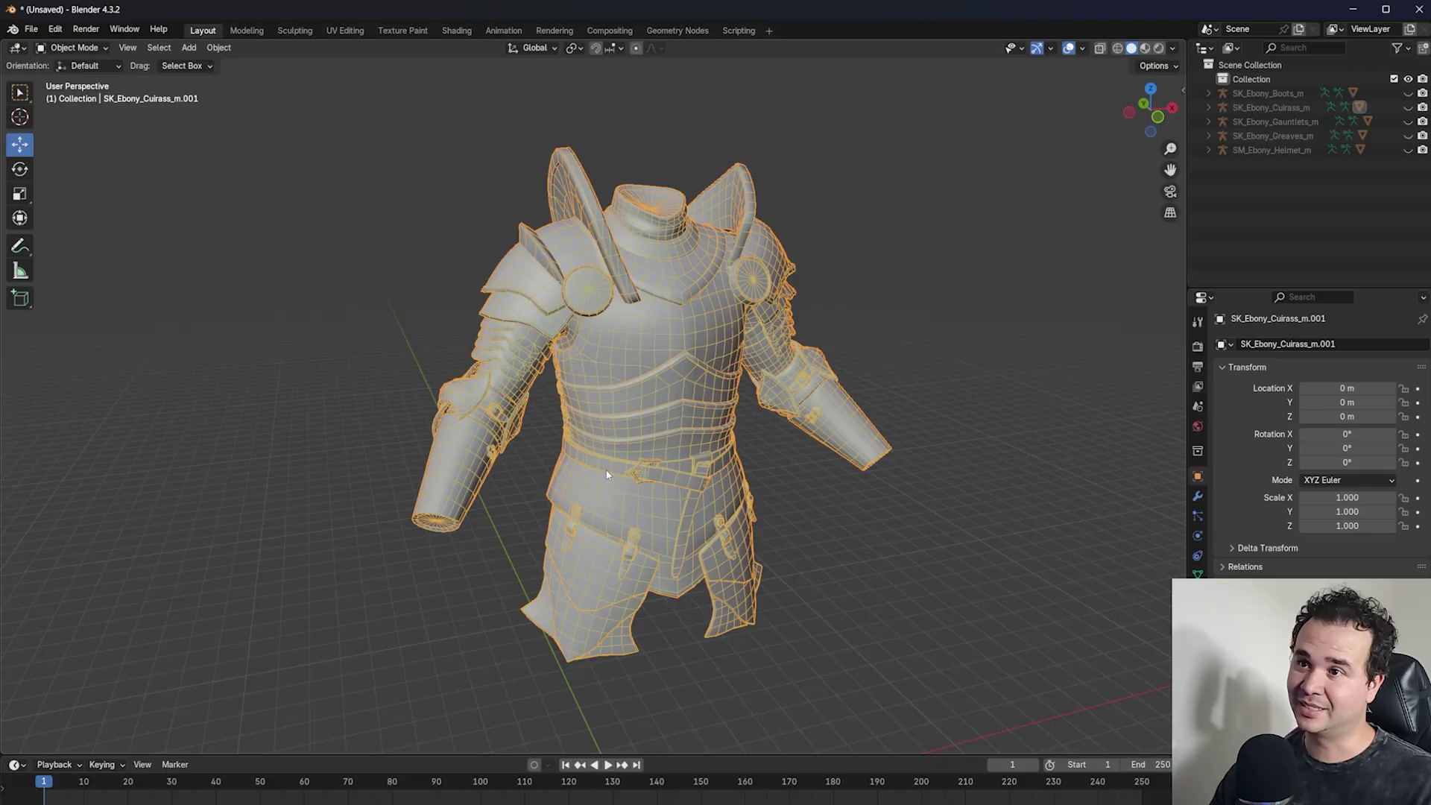
- Inspect the cuirass's front mesh density and review its geometry statistics, transform values and dimensions
{"action": "scroll", "coordinate": [607, 474], "scroll_direction": "up", "scroll_amount": 3}
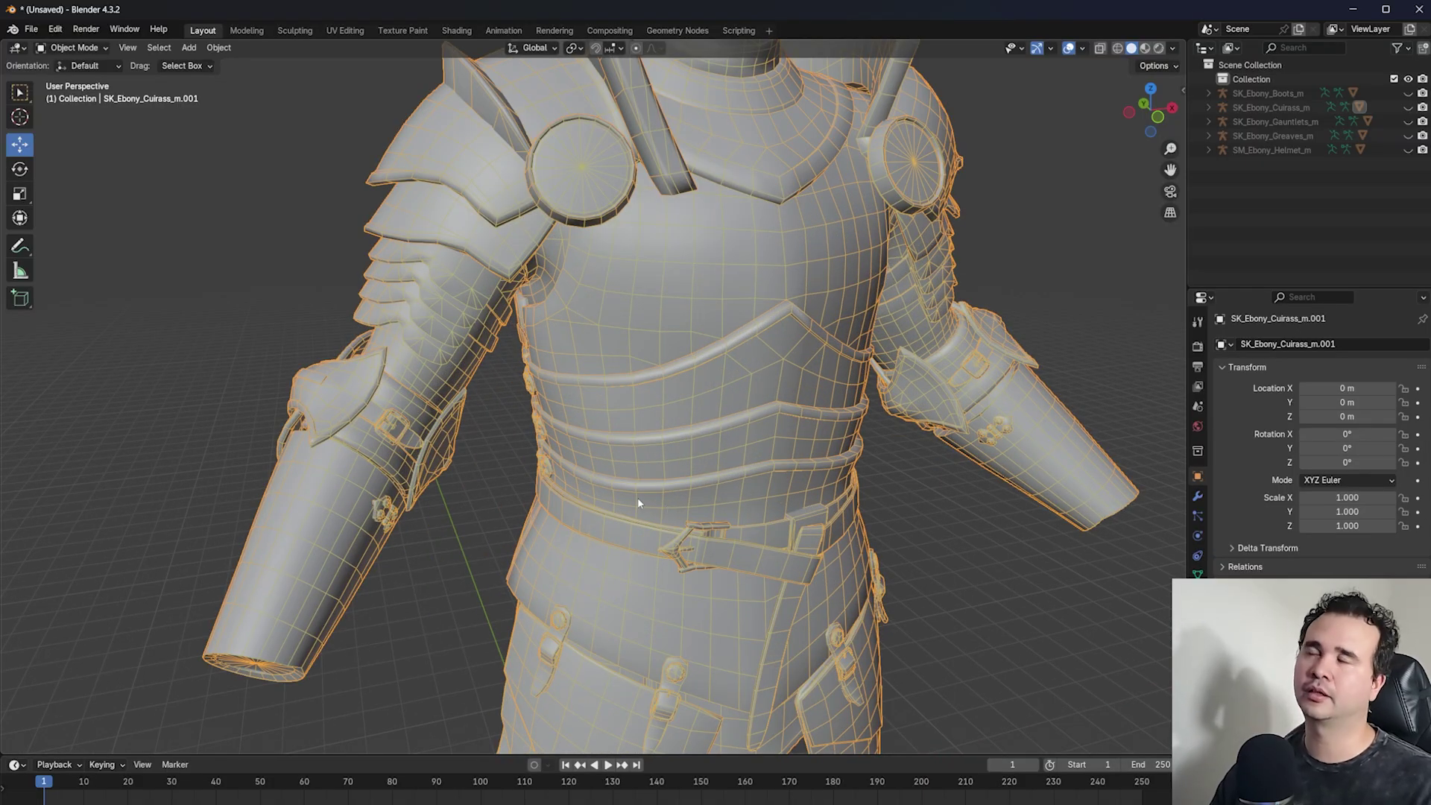
{"action": "scroll", "coordinate": [629, 489], "scroll_direction": "down", "scroll_amount": 4}
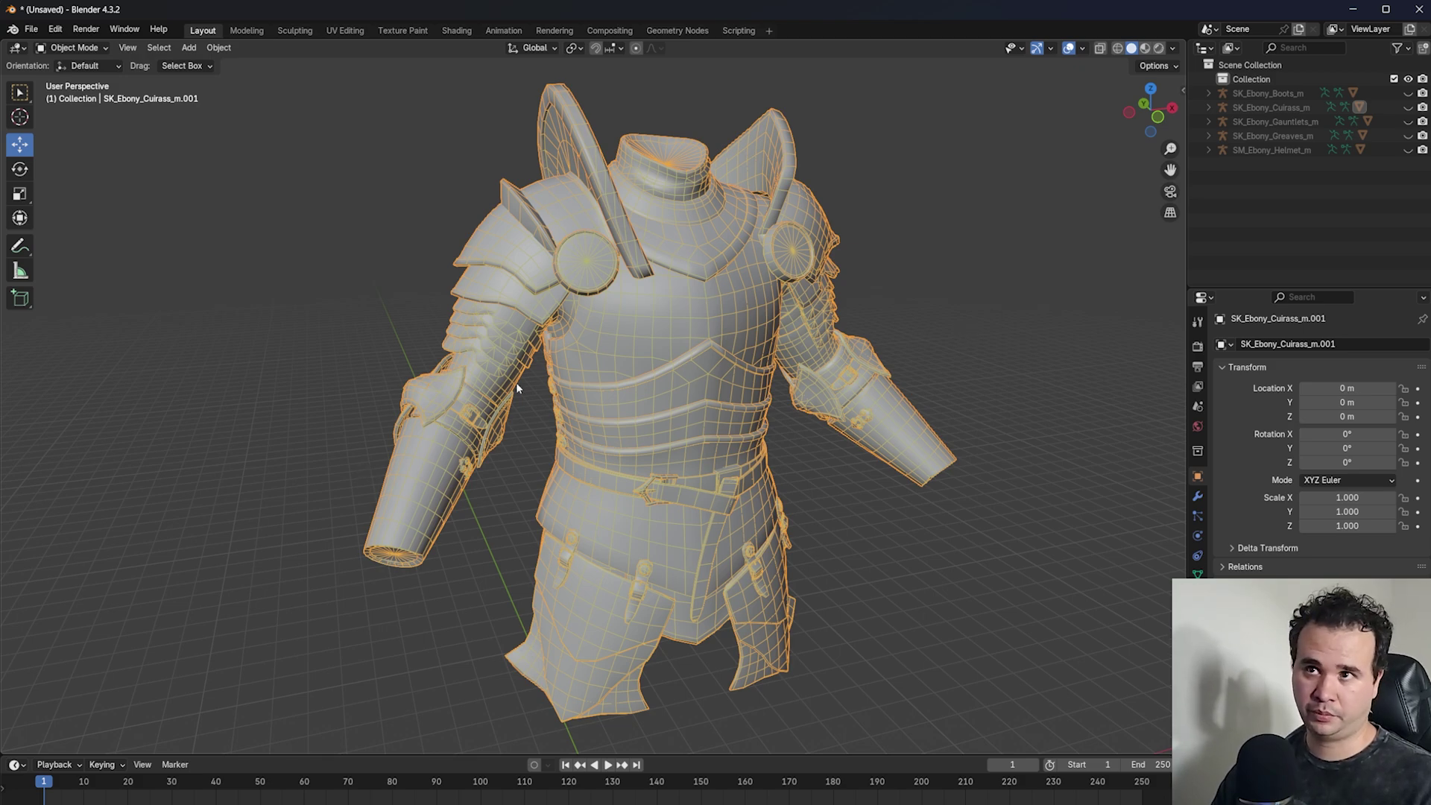
{"action": "scroll", "coordinate": [604, 365], "scroll_direction": "down", "scroll_amount": 5}
{"action": "scroll", "coordinate": [657, 351], "scroll_direction": "up", "scroll_amount": 4}
{"action": "middle_click_drag", "start_coordinate": [671, 508], "coordinate": [623, 483]}
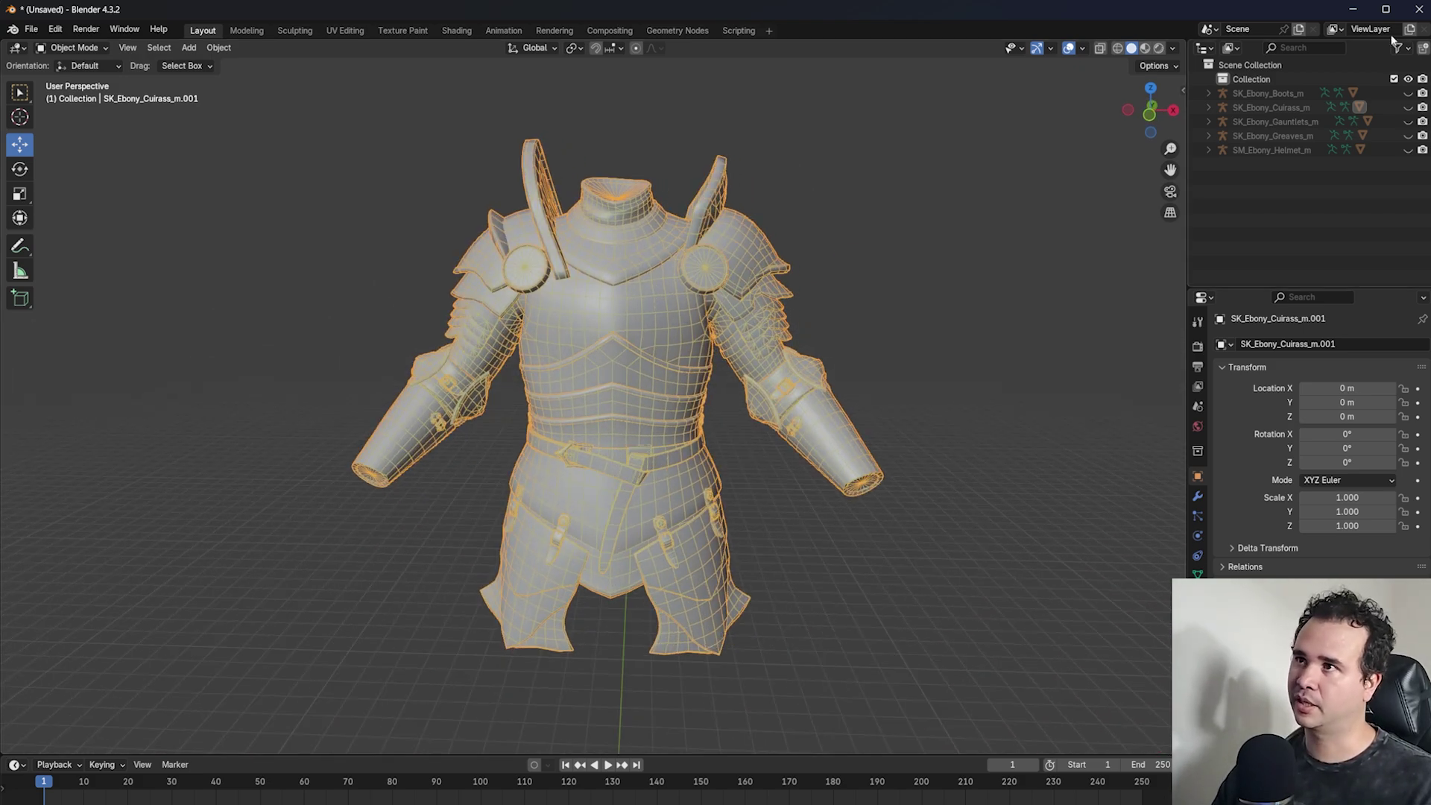
{"action": "key", "text": "n"}
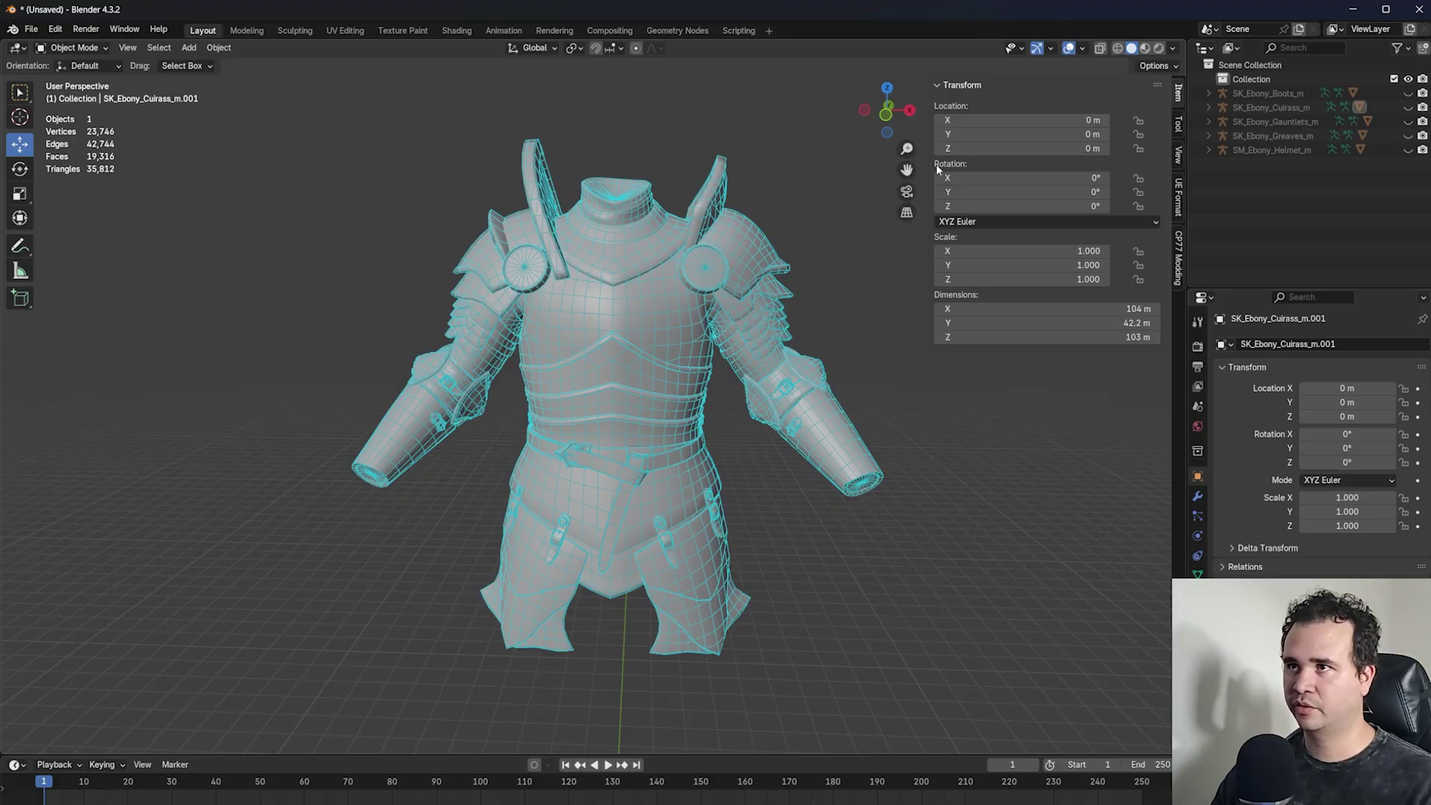
{"action": "key", "text": "n"}
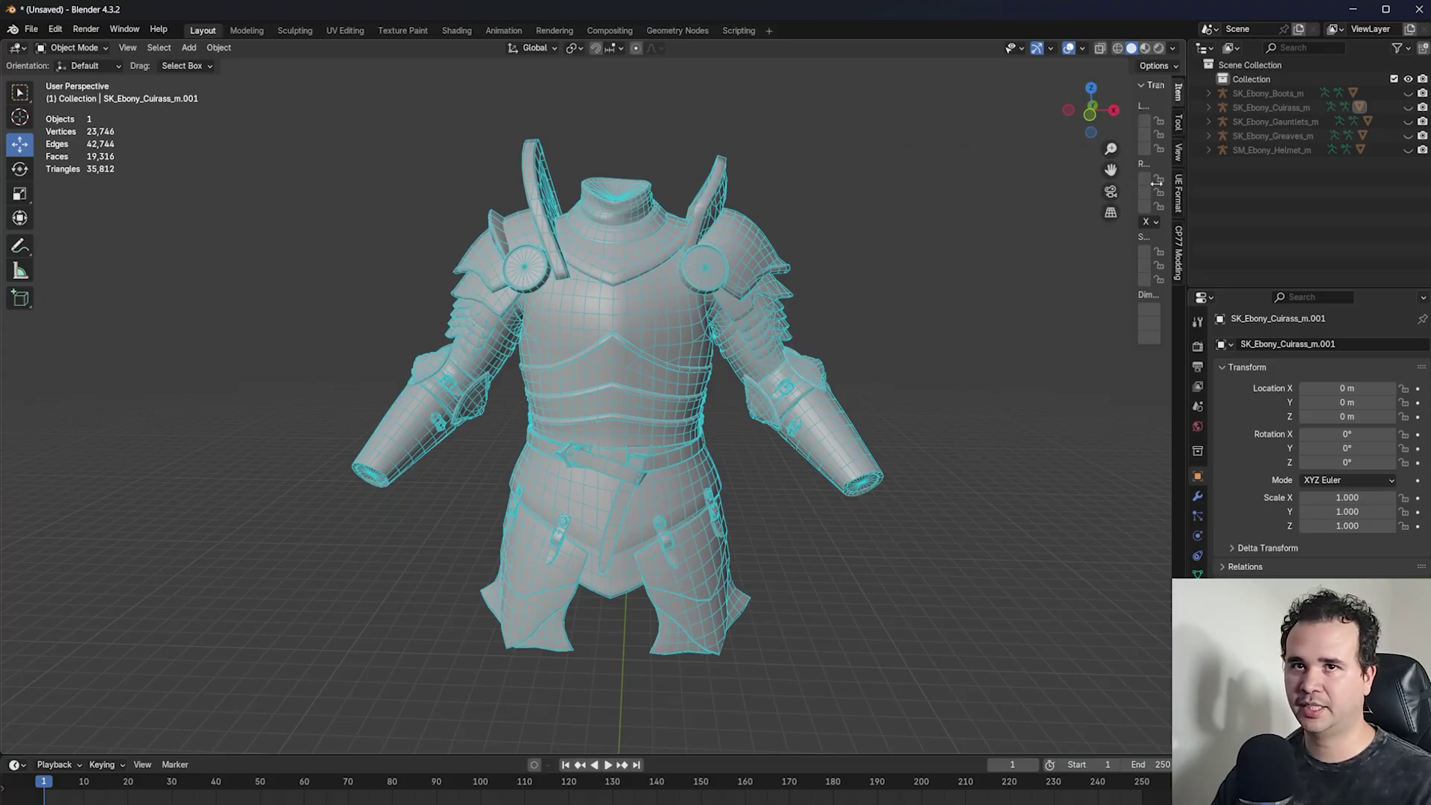
- Reveal all hidden armor pieces and clear the selection to review the full set's geometry statistics
{"action": "scroll", "coordinate": [495, 227], "scroll_direction": "down", "scroll_amount": 2}
{"action": "middle_click_drag", "start_coordinate": [495, 228], "coordinate": [533, 247]}
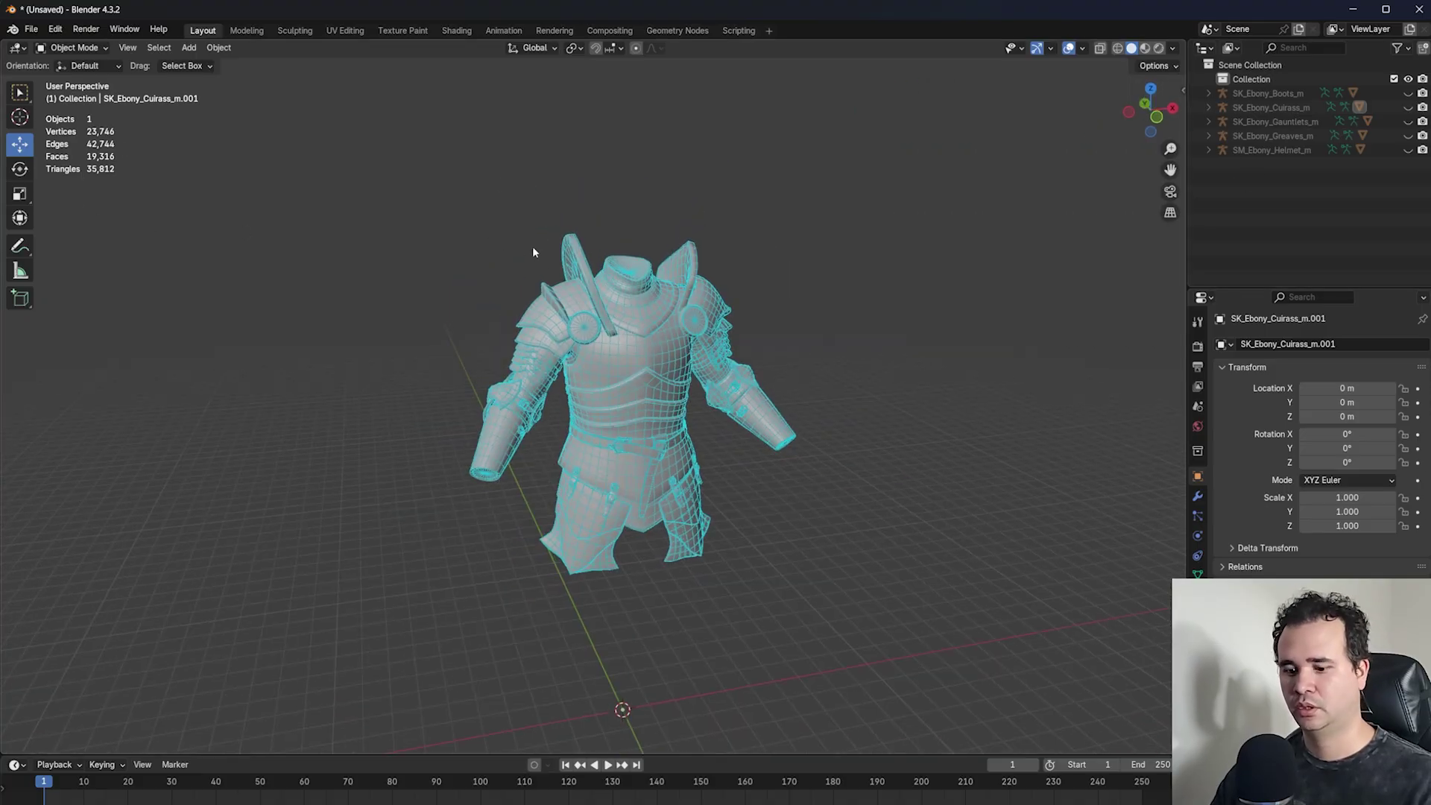
{"action": "key", "text": "alt+h"}
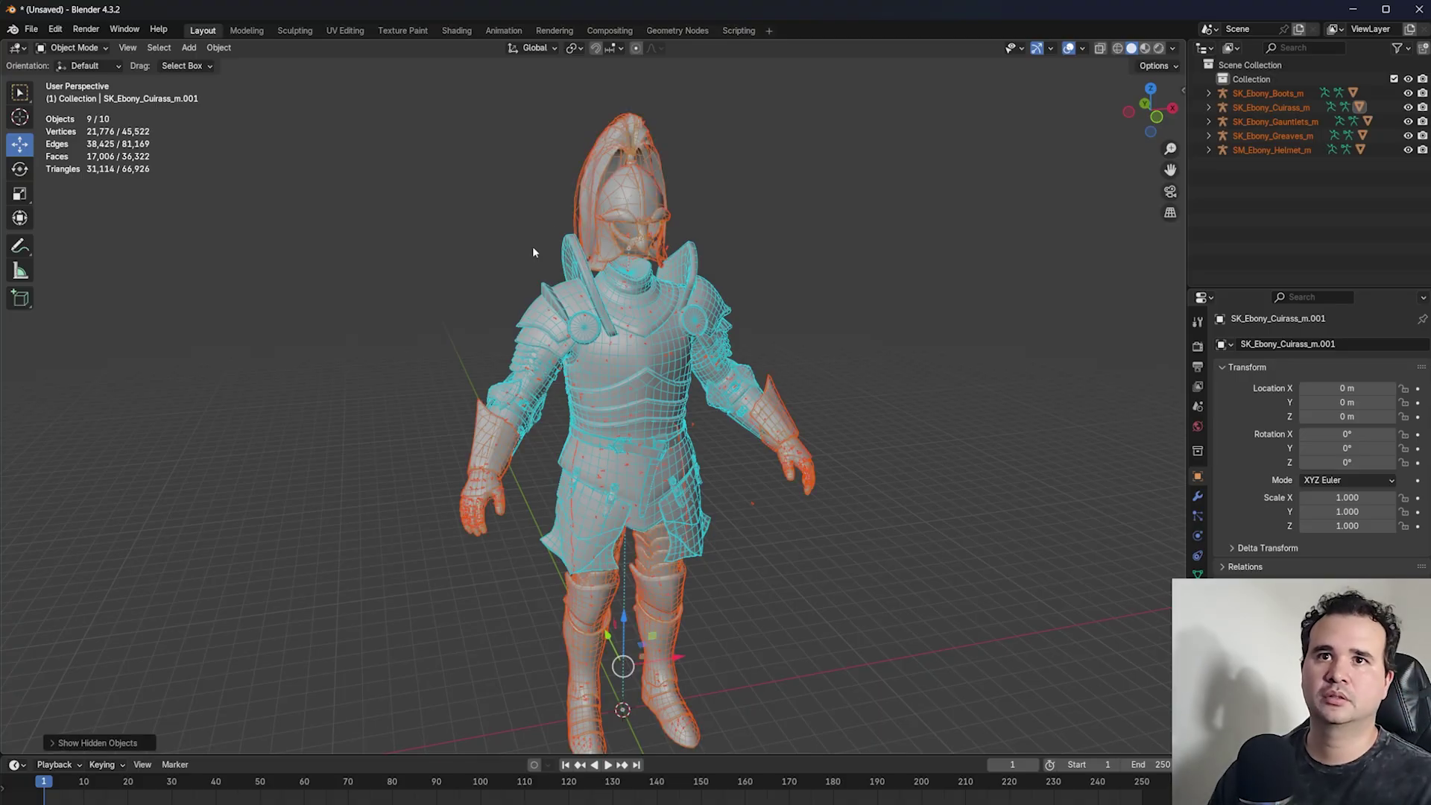
{"action": "left_click", "coordinate": [255, 247]}
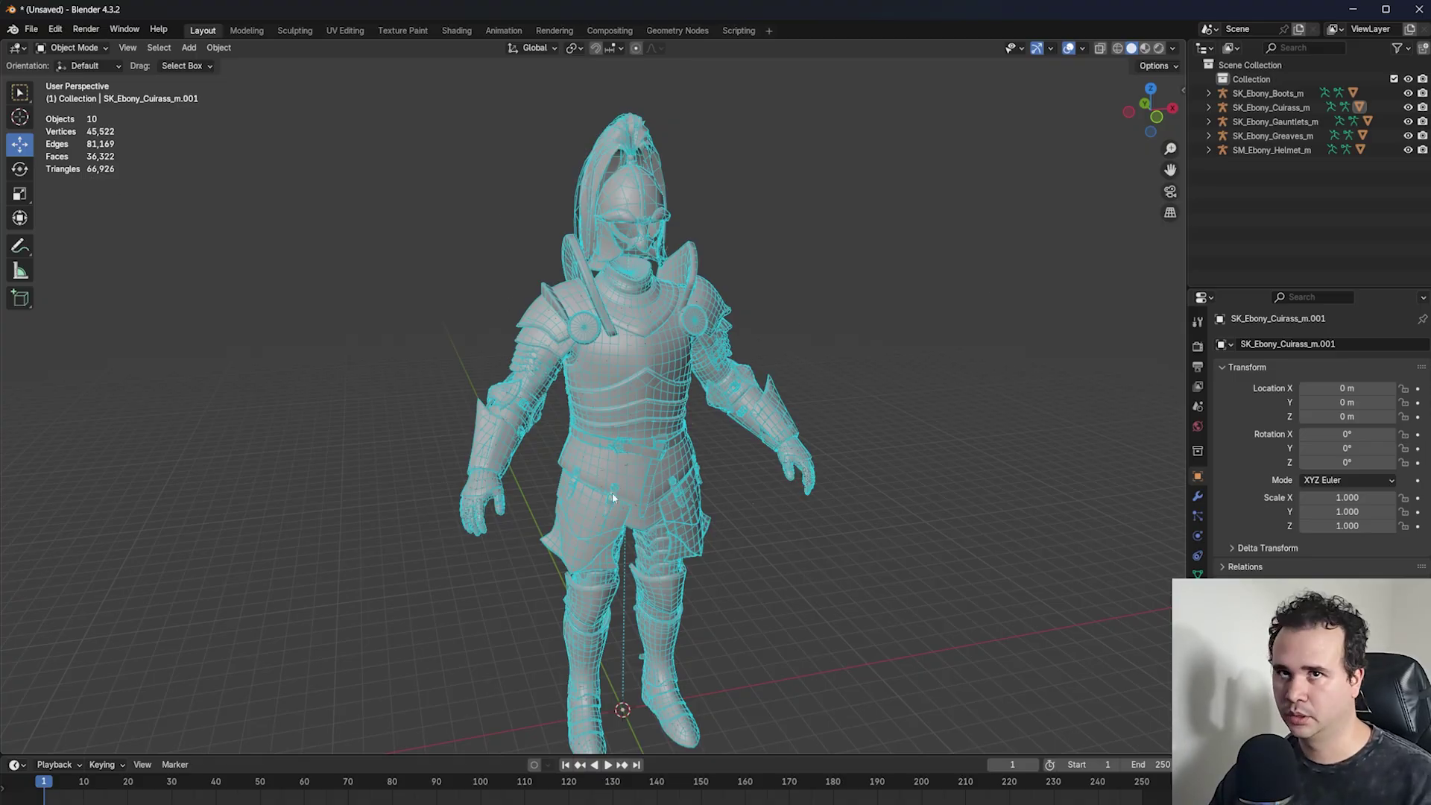
- Select the Ebony cuirass mesh and hide every other armor piece to read its own geometry statistics
{"action": "left_click", "coordinate": [578, 360]}
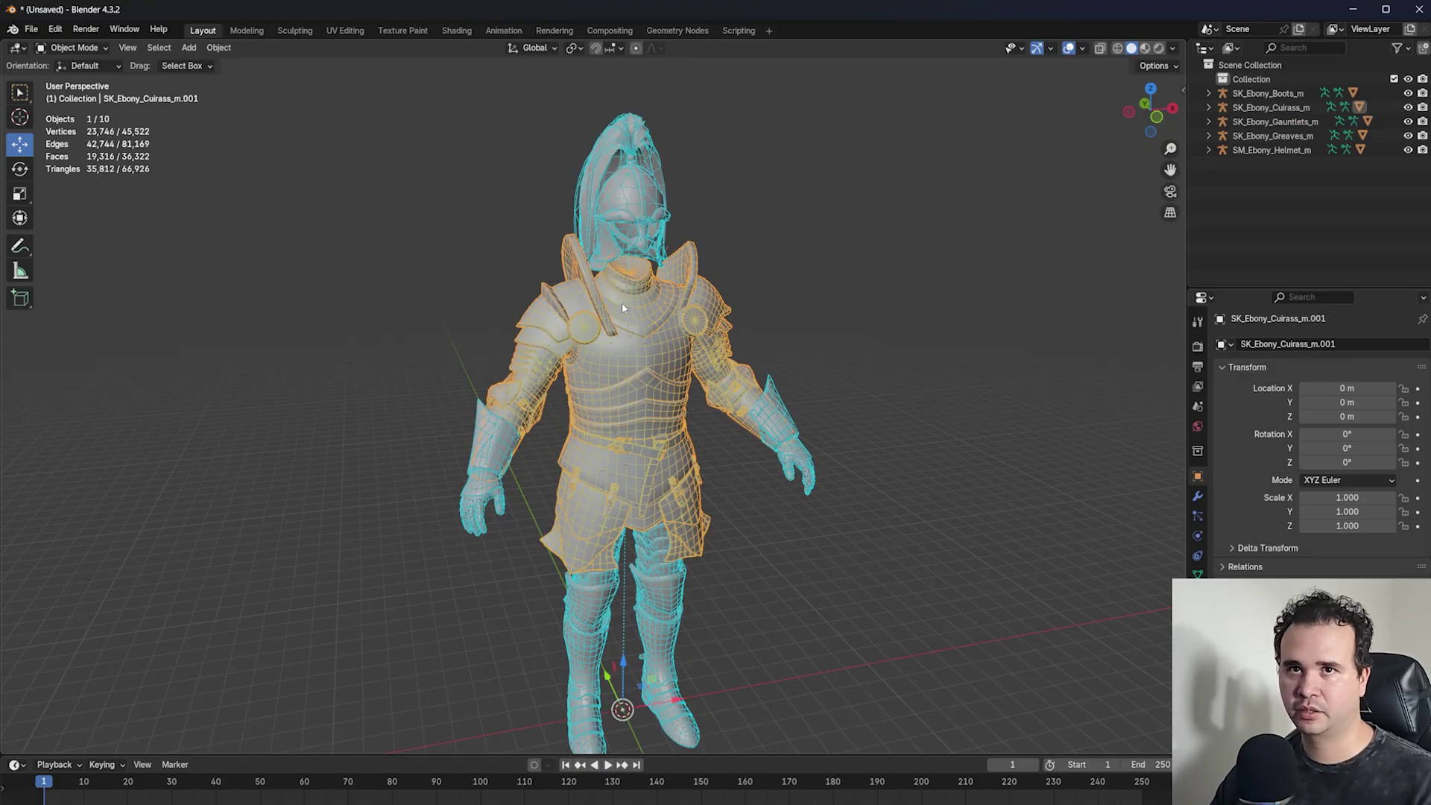
{"action": "key", "text": "shift+h"}
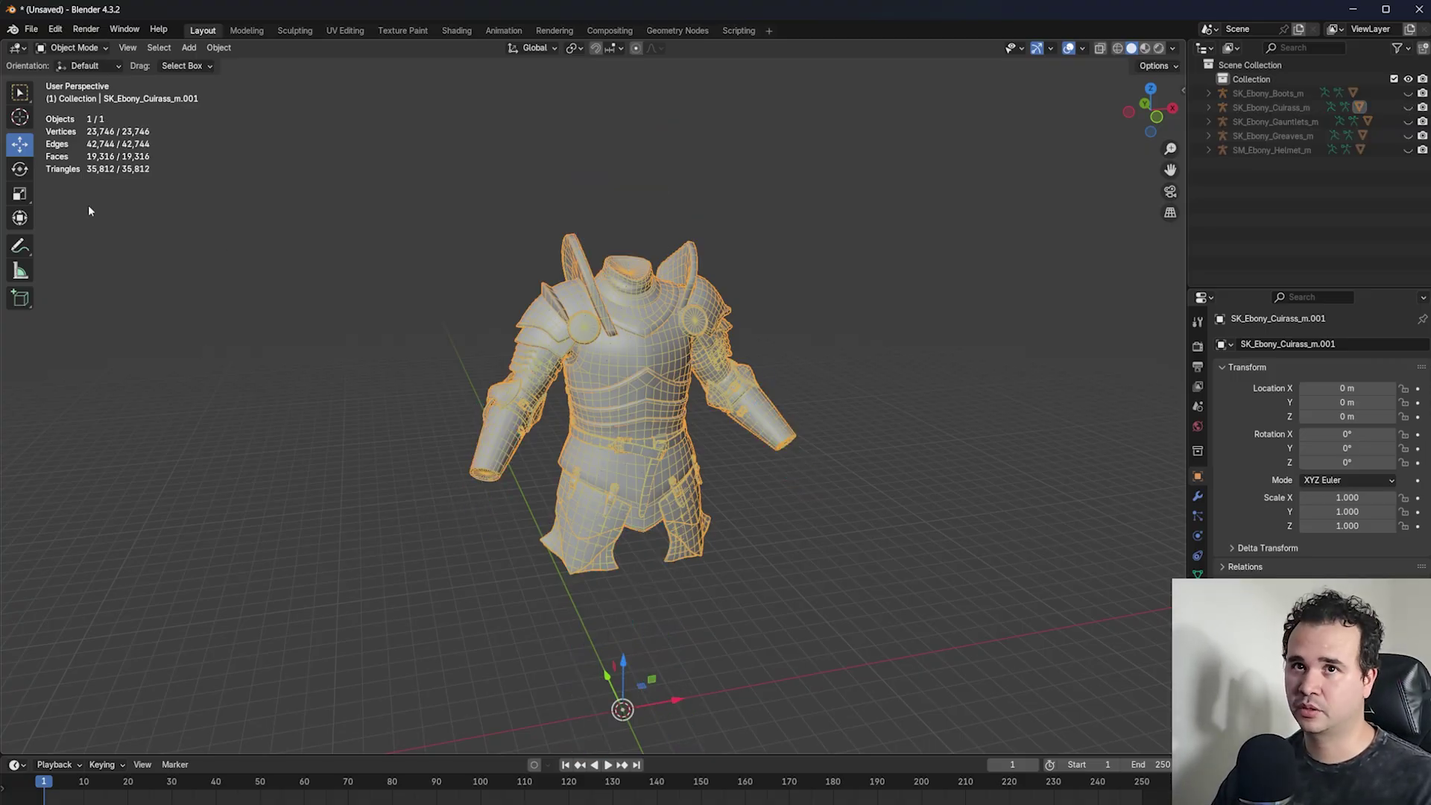
{"action": "scroll", "coordinate": [700, 287], "scroll_direction": "up", "scroll_amount": 7}
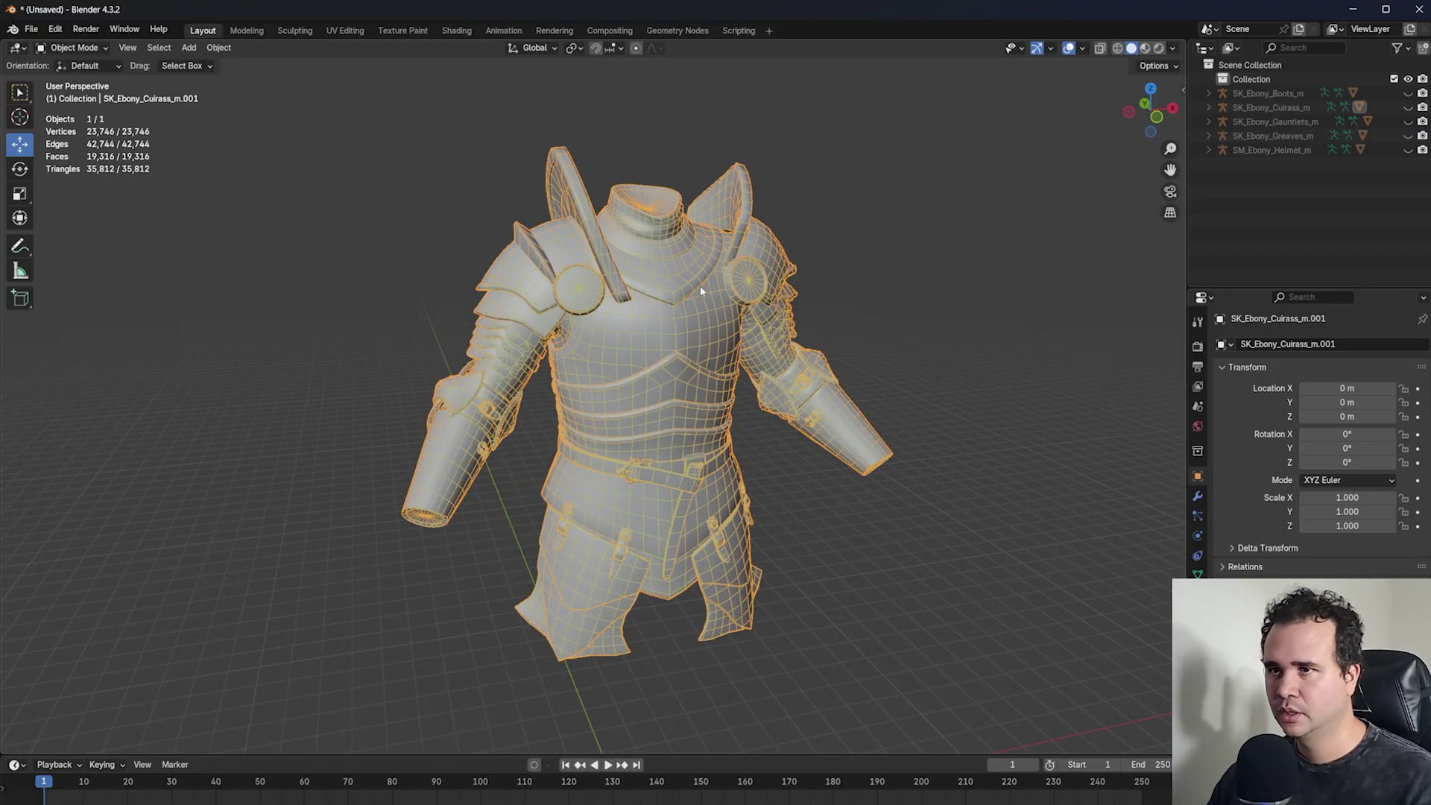
{"action": "scroll", "coordinate": [674, 358], "scroll_direction": "down", "scroll_amount": 8}
{"action": "scroll", "coordinate": [693, 393], "scroll_direction": "up", "scroll_amount": 4}
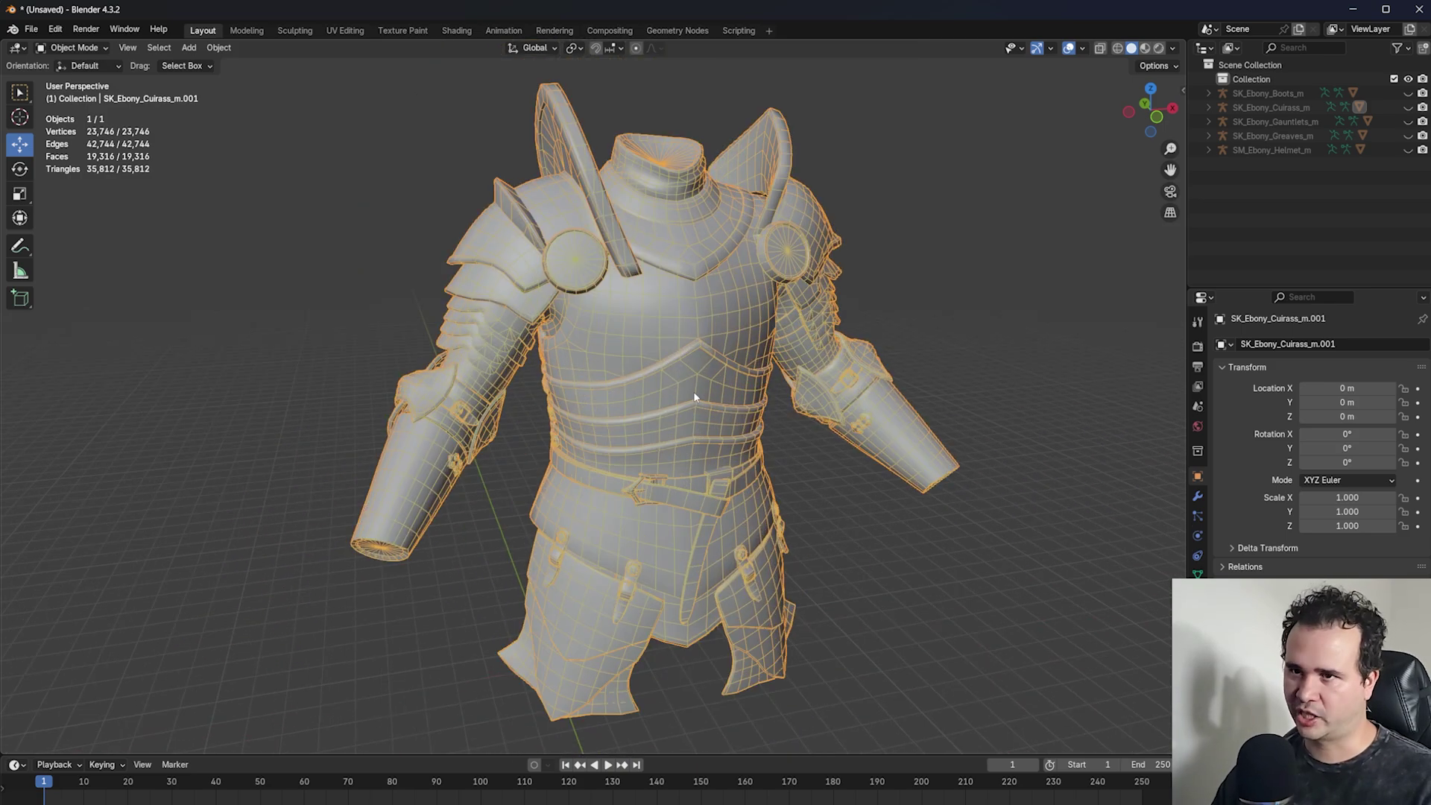
- Examine the isolated cuirass's overall silhouette and mesh density from both front angles, near and far
{"action": "middle_click_drag", "start_coordinate": [761, 421], "coordinate": [714, 432]}
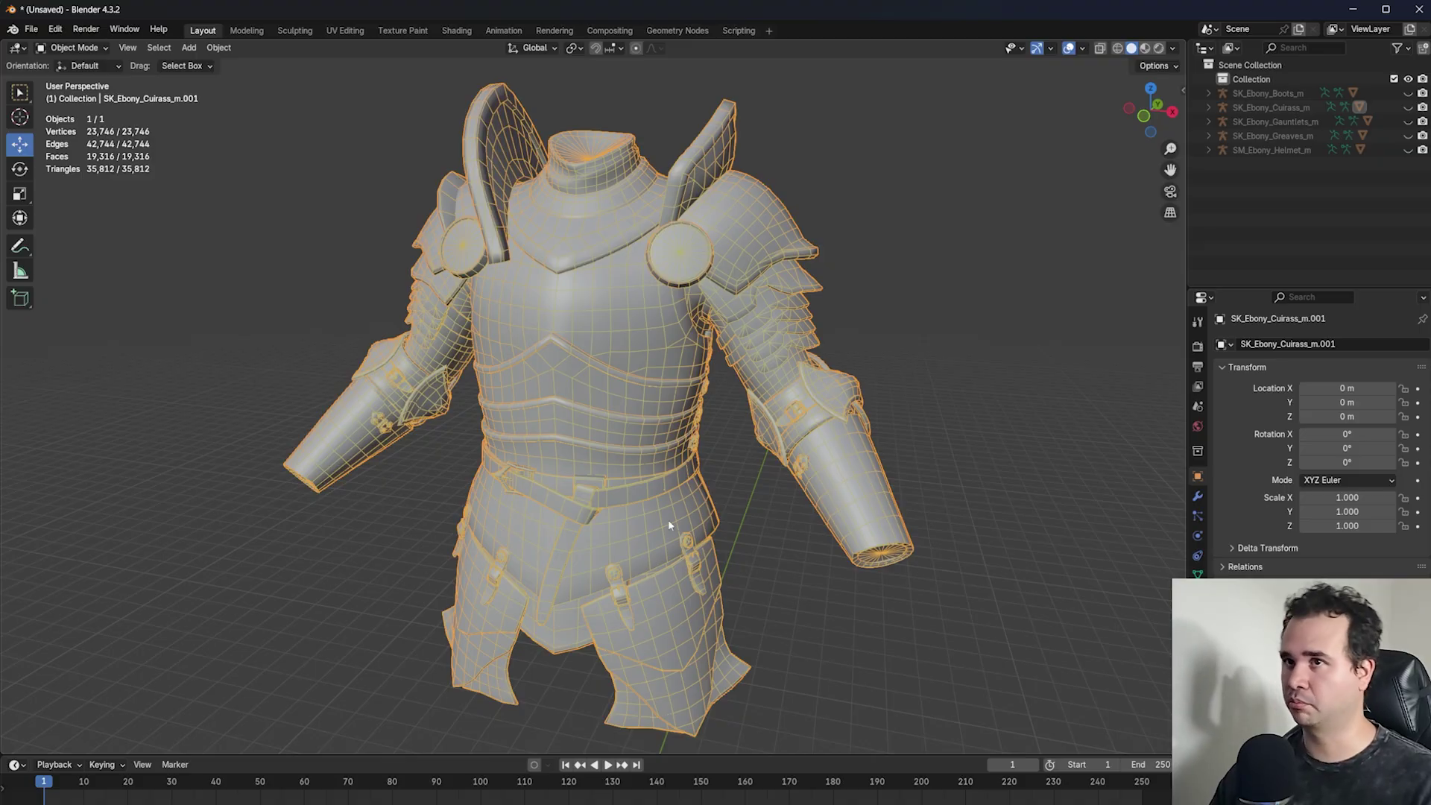
{"action": "scroll", "coordinate": [480, 525], "scroll_direction": "down", "scroll_amount": 6}
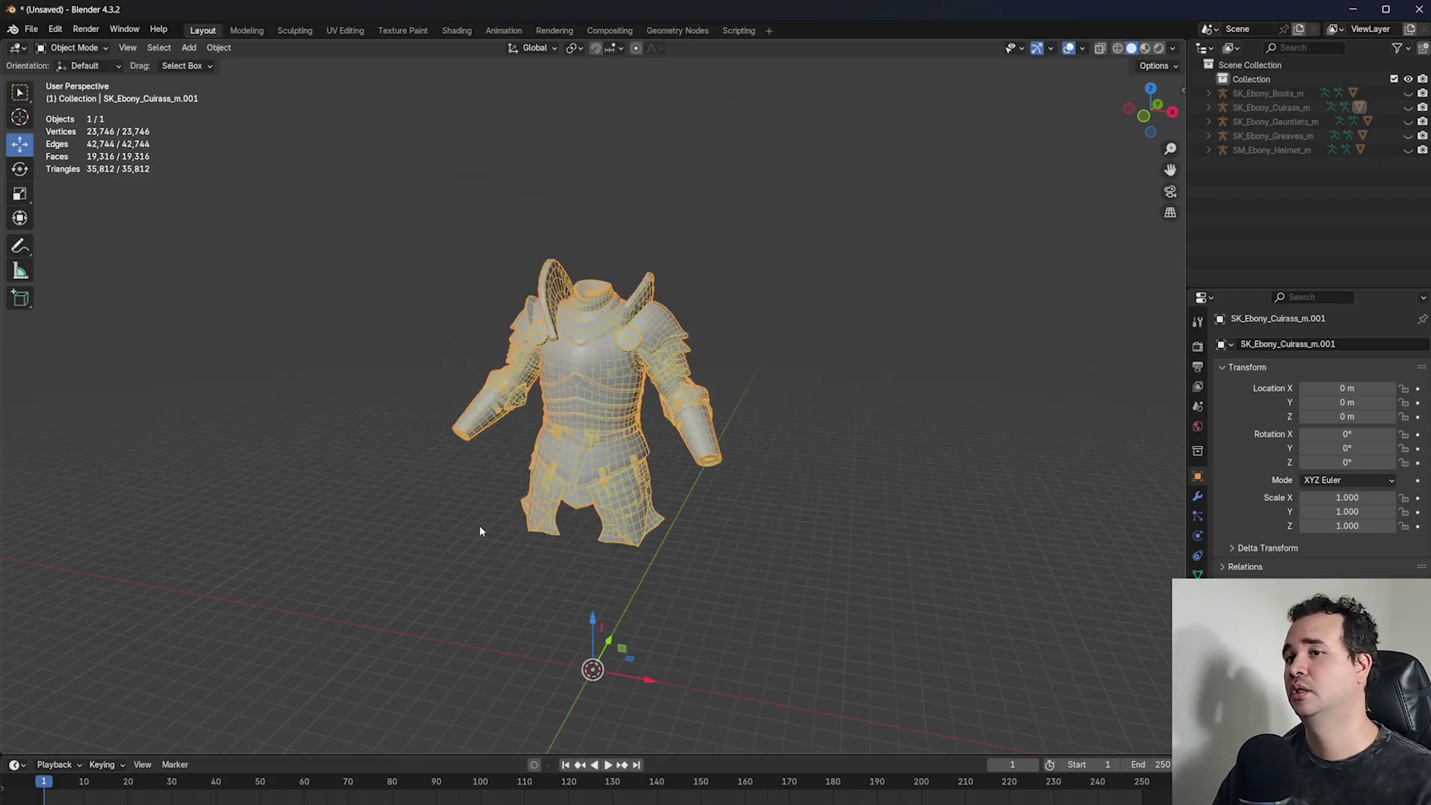
{"action": "middle_click_drag", "start_coordinate": [480, 525], "coordinate": [535, 459]}
{"action": "scroll", "coordinate": [695, 558], "scroll_direction": "up", "scroll_amount": 5}
{"action": "middle_click_drag", "start_coordinate": [696, 558], "coordinate": [608, 597]}
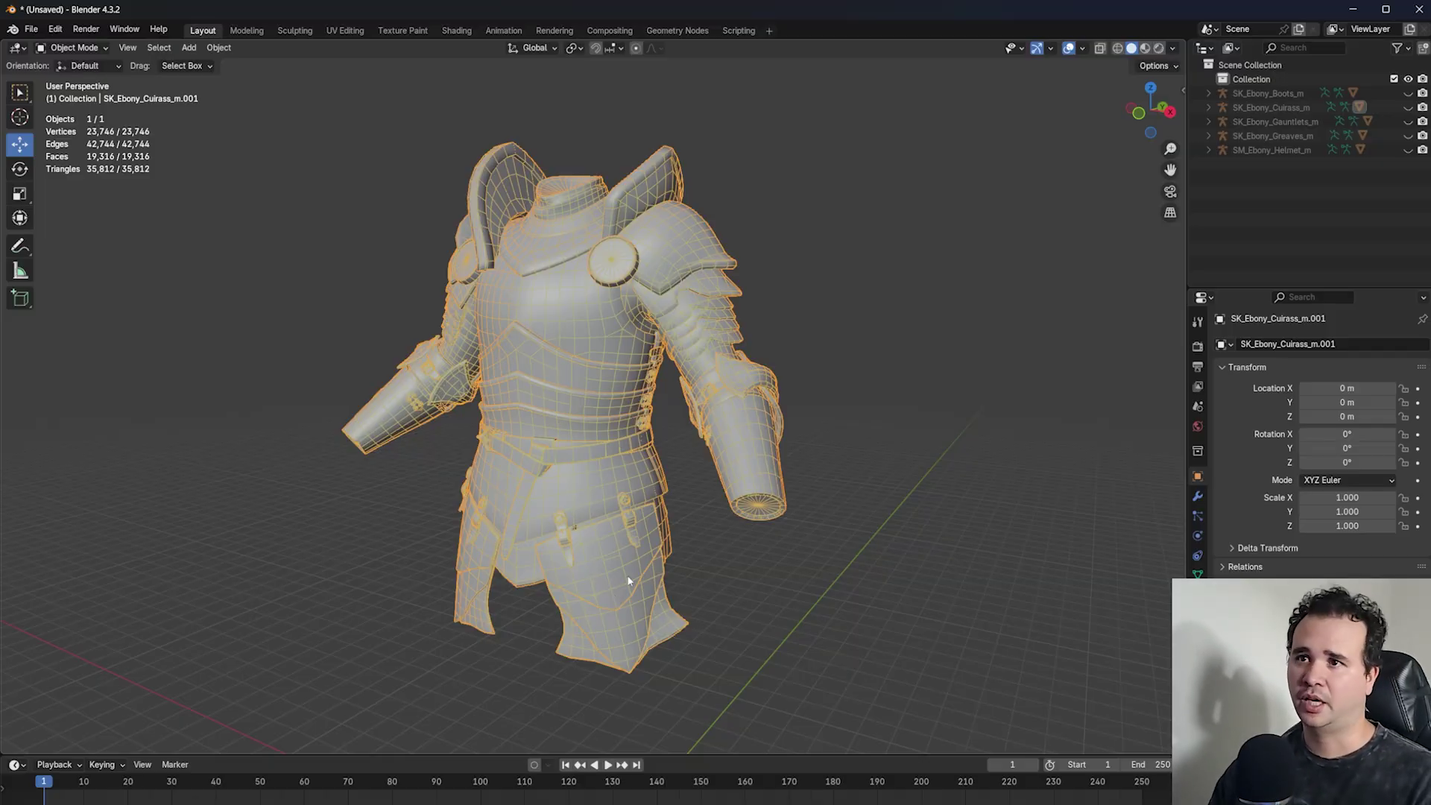
{"action": "scroll", "coordinate": [629, 580], "scroll_direction": "down", "scroll_amount": 3}
{"action": "middle_click_drag", "start_coordinate": [628, 579], "coordinate": [564, 408]}
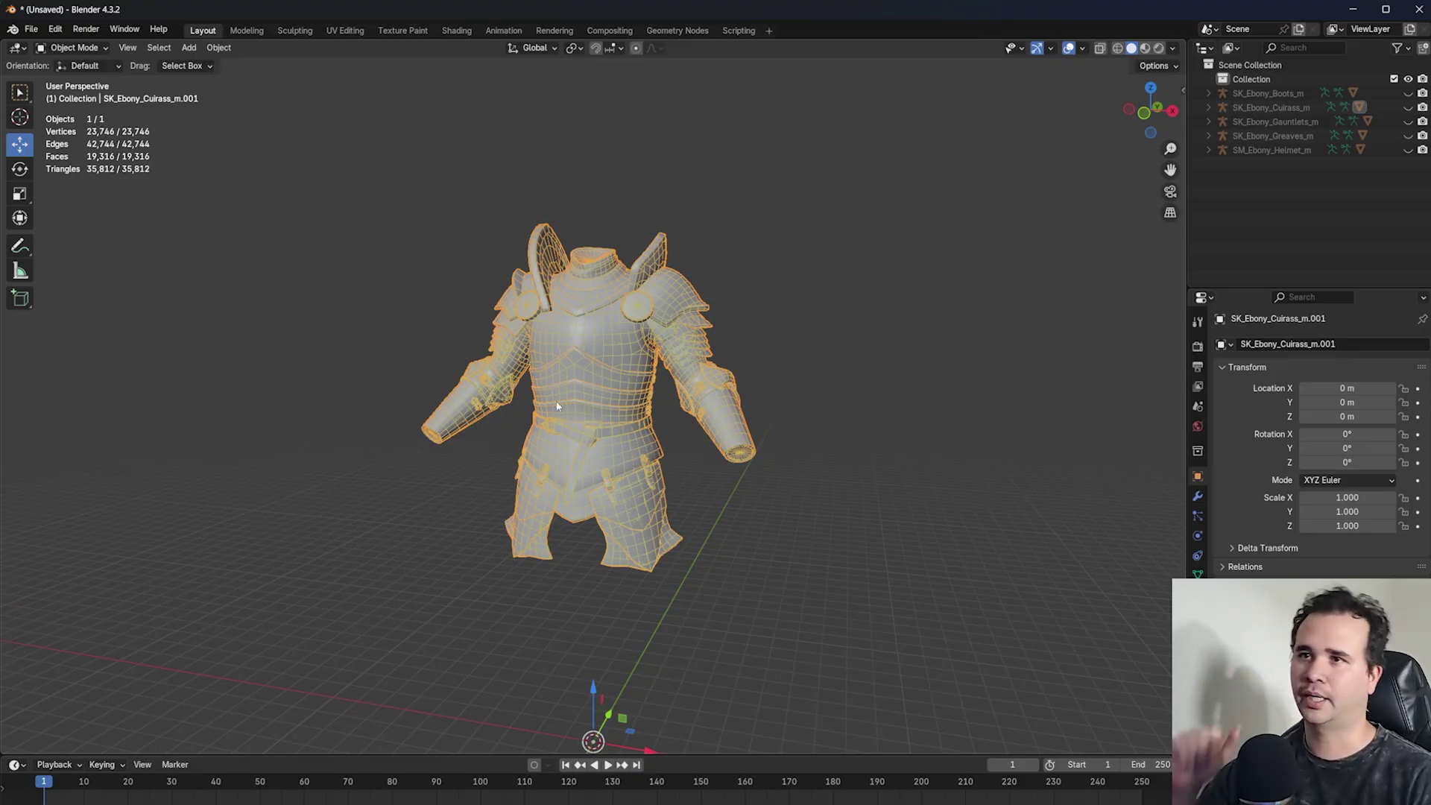
{"action": "scroll", "coordinate": [429, 352], "scroll_direction": "up", "scroll_amount": 4}
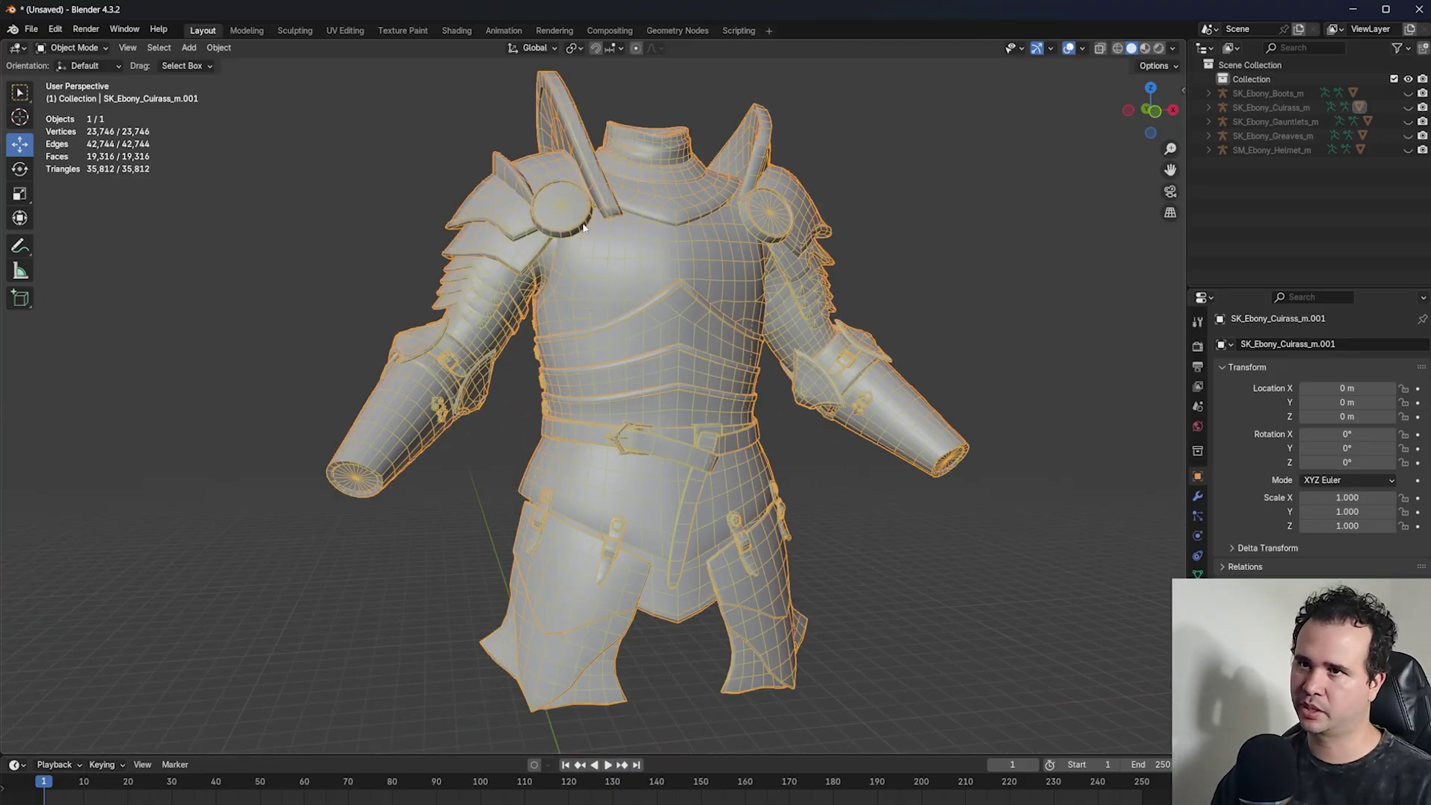
{"action": "middle_click_drag", "start_coordinate": [429, 352], "coordinate": [615, 365]}
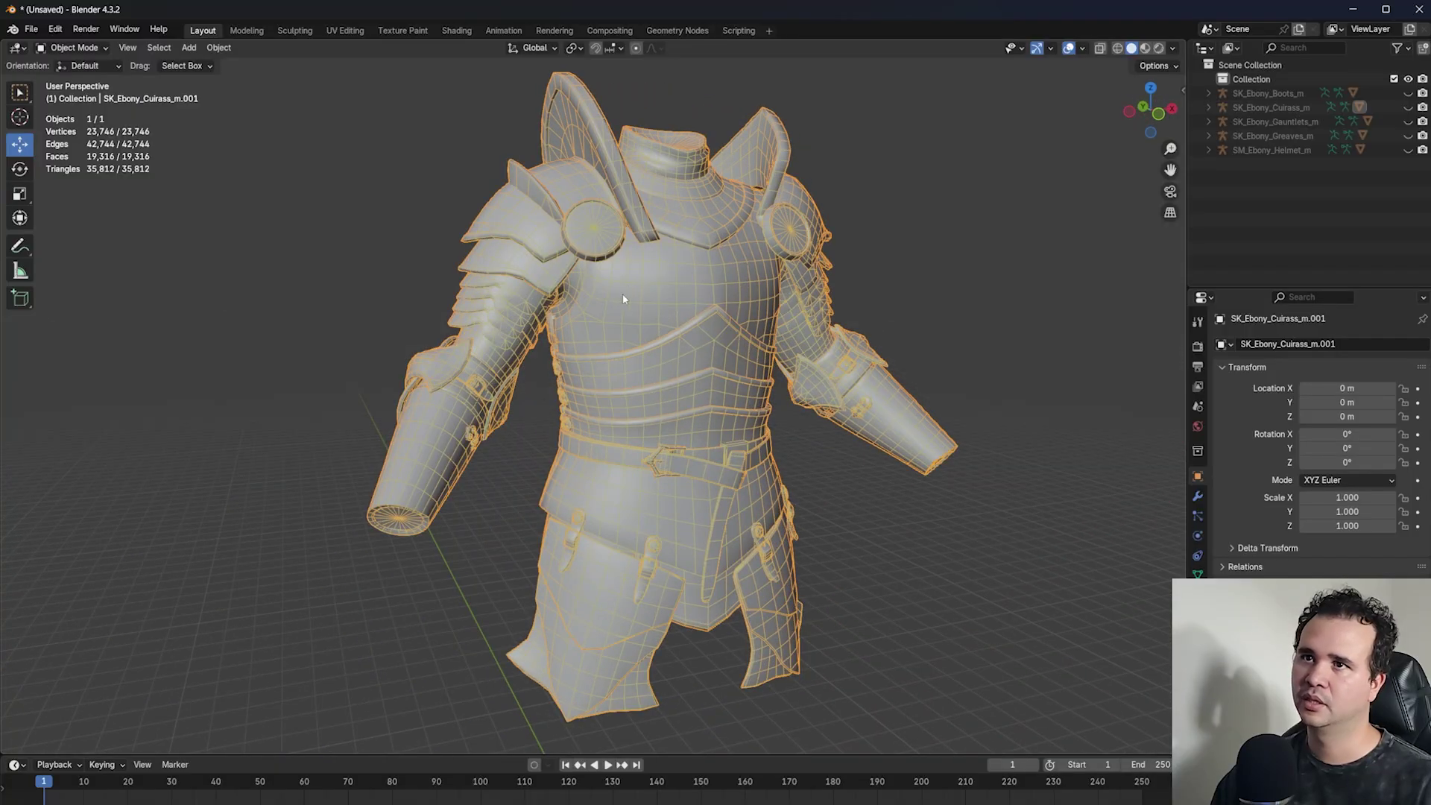
{"action": "scroll", "coordinate": [597, 388], "scroll_direction": "down", "scroll_amount": 4}
{"action": "scroll", "coordinate": [576, 418], "scroll_direction": "up", "scroll_amount": 4}
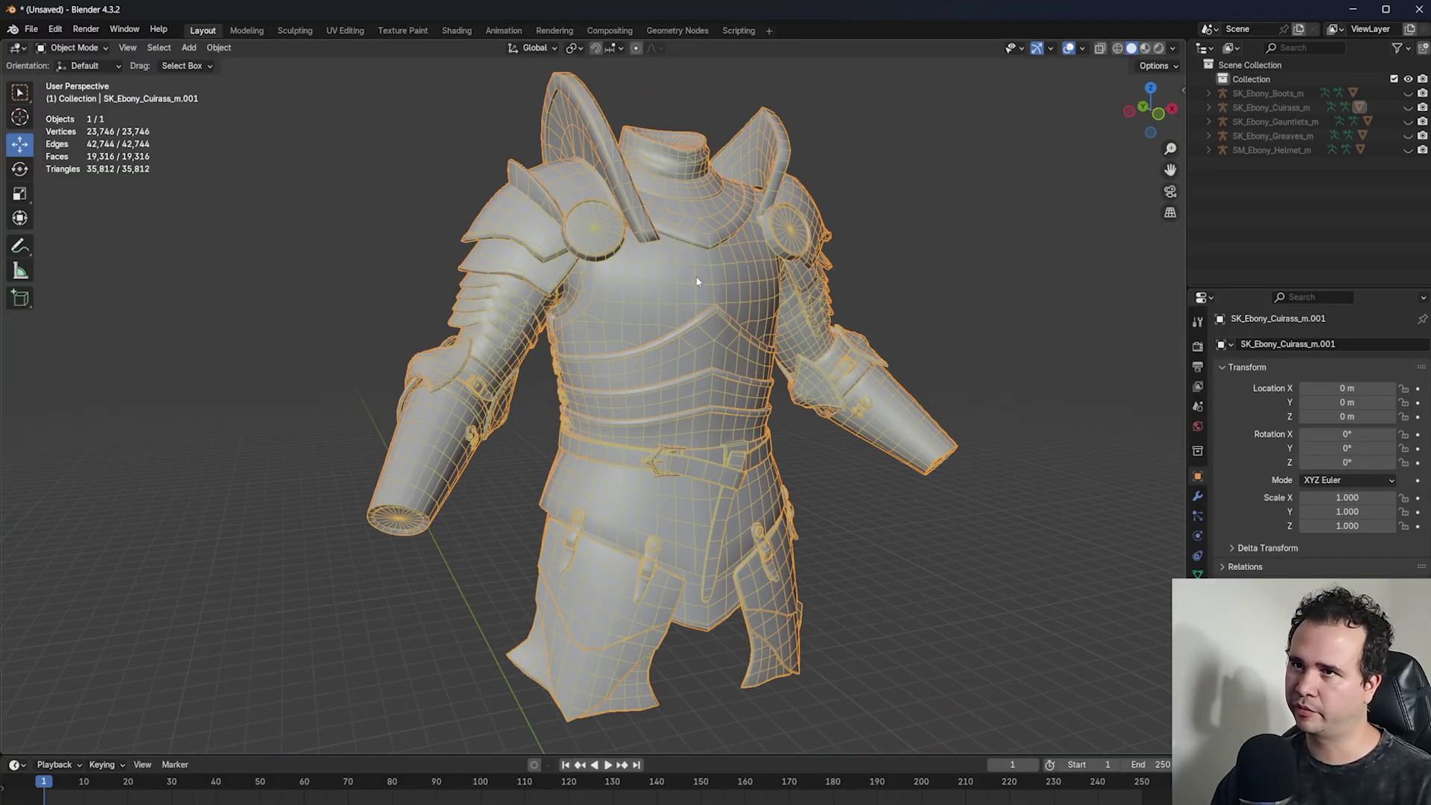
- Examine the edges of the round shoulder disc and the layered shoulder plates up close
{"action": "middle_click_drag", "start_coordinate": [697, 282], "coordinate": [636, 360]}
{"action": "scroll", "coordinate": [636, 360], "scroll_direction": "up", "scroll_amount": 3}
{"action": "middle_click_drag", "start_coordinate": [783, 378], "coordinate": [754, 389]}
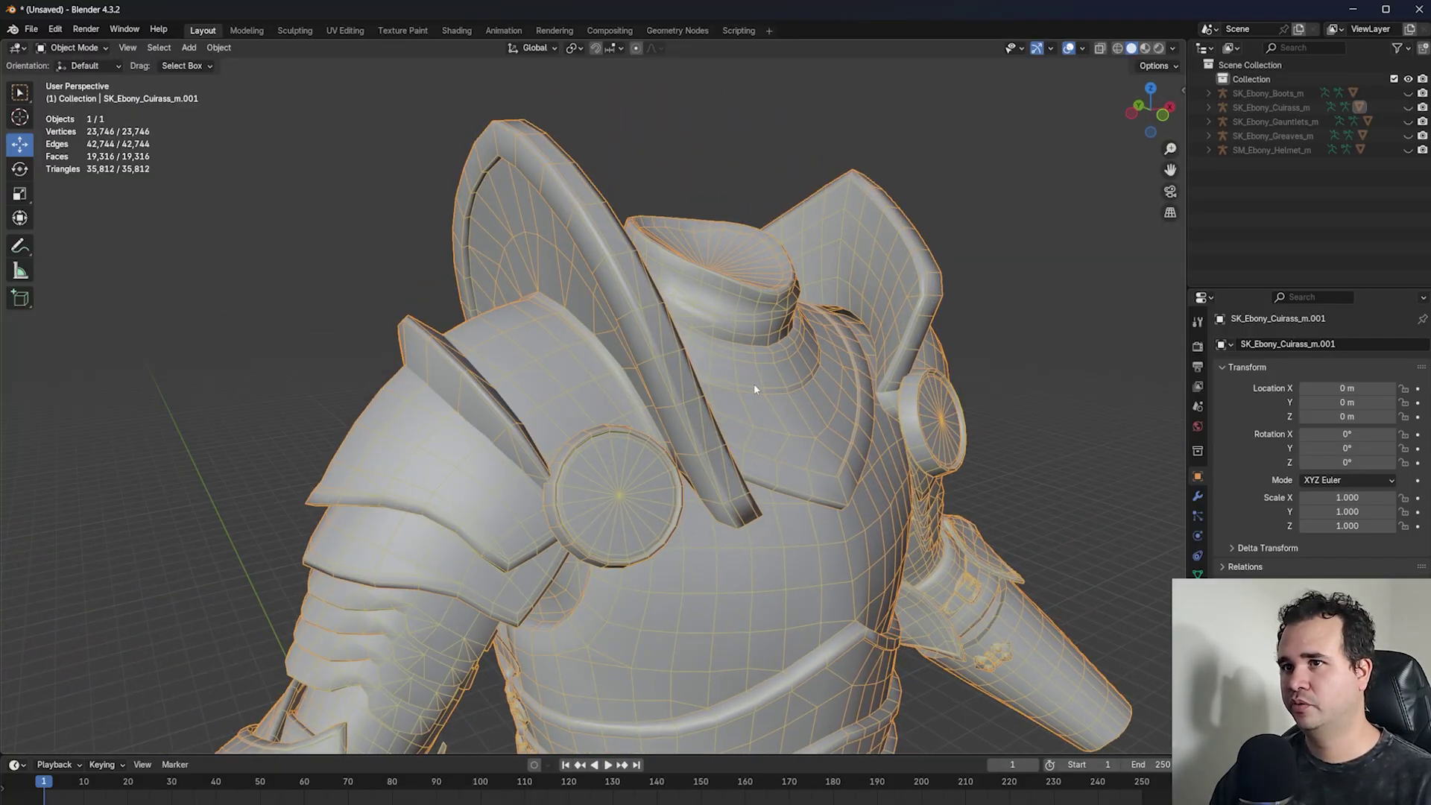
{"action": "scroll", "coordinate": [754, 387], "scroll_direction": "up", "scroll_amount": 2}
{"action": "middle_click_drag", "start_coordinate": [579, 565], "coordinate": [598, 541]}
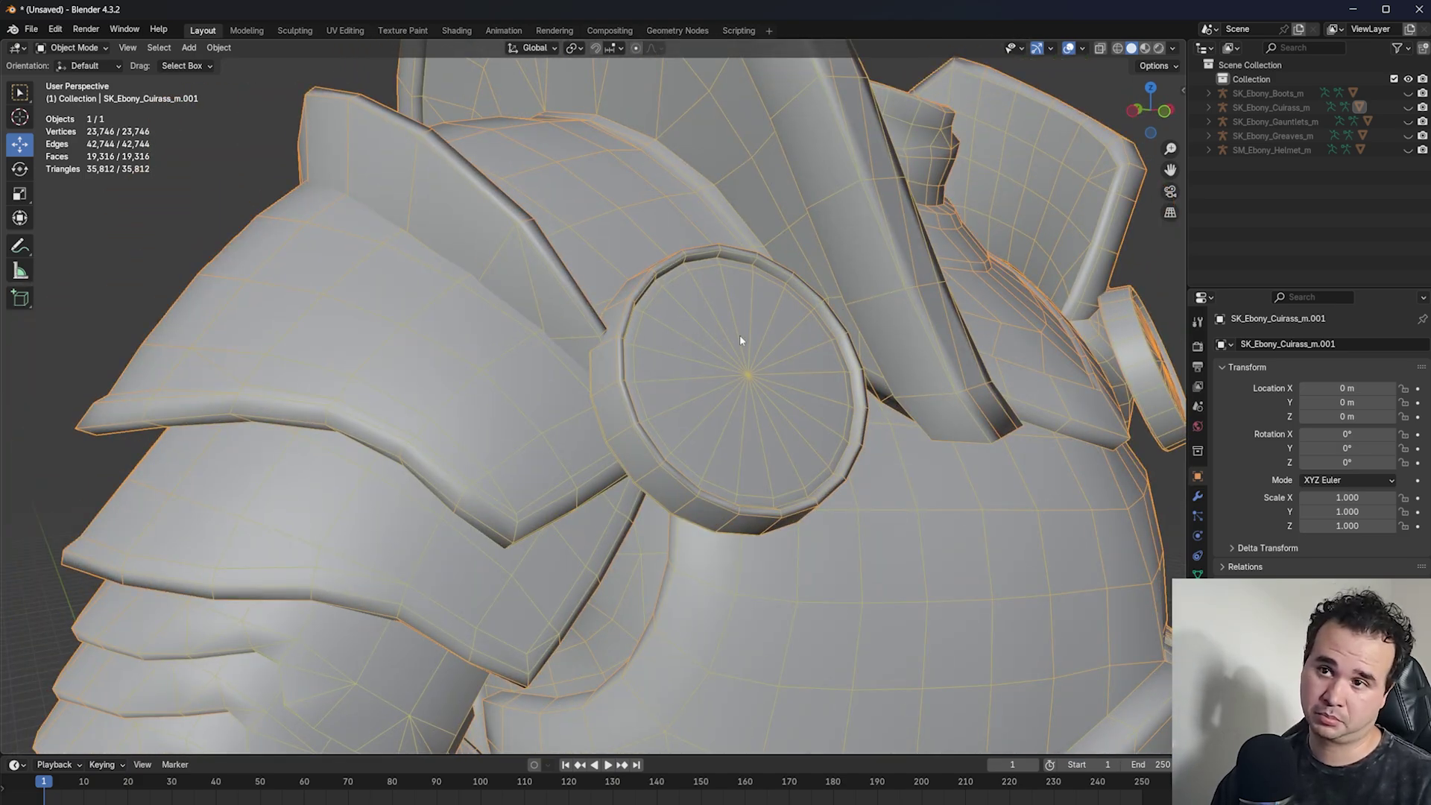
- Examine the raised shoulder guard's curved rim and the topology where it meets the shoulder plate
{"action": "middle_click_drag", "start_coordinate": [412, 228], "coordinate": [737, 327]}
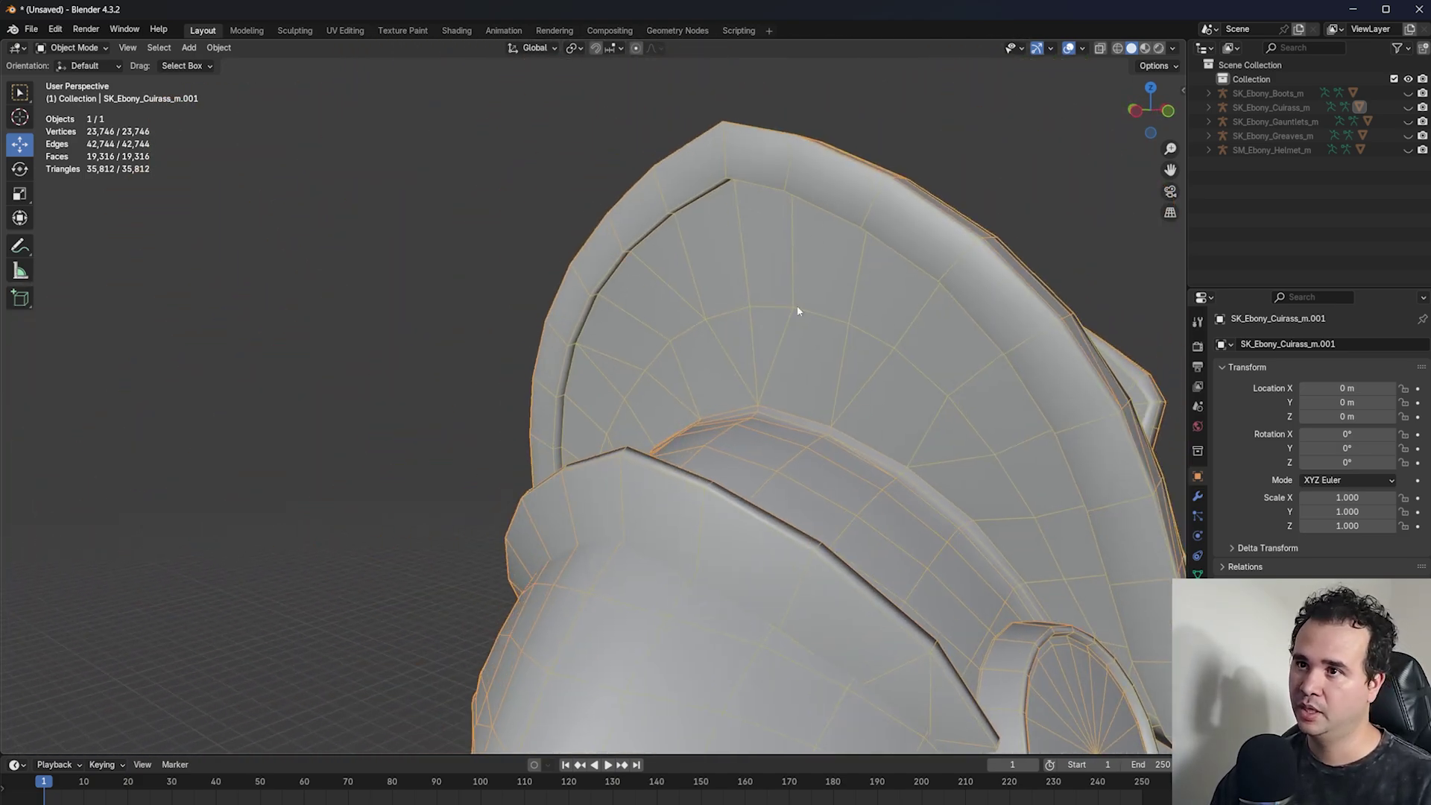
{"action": "scroll", "coordinate": [855, 239], "scroll_direction": "up", "scroll_amount": 2}
{"action": "scroll", "coordinate": [907, 463], "scroll_direction": "up", "scroll_amount": 2}
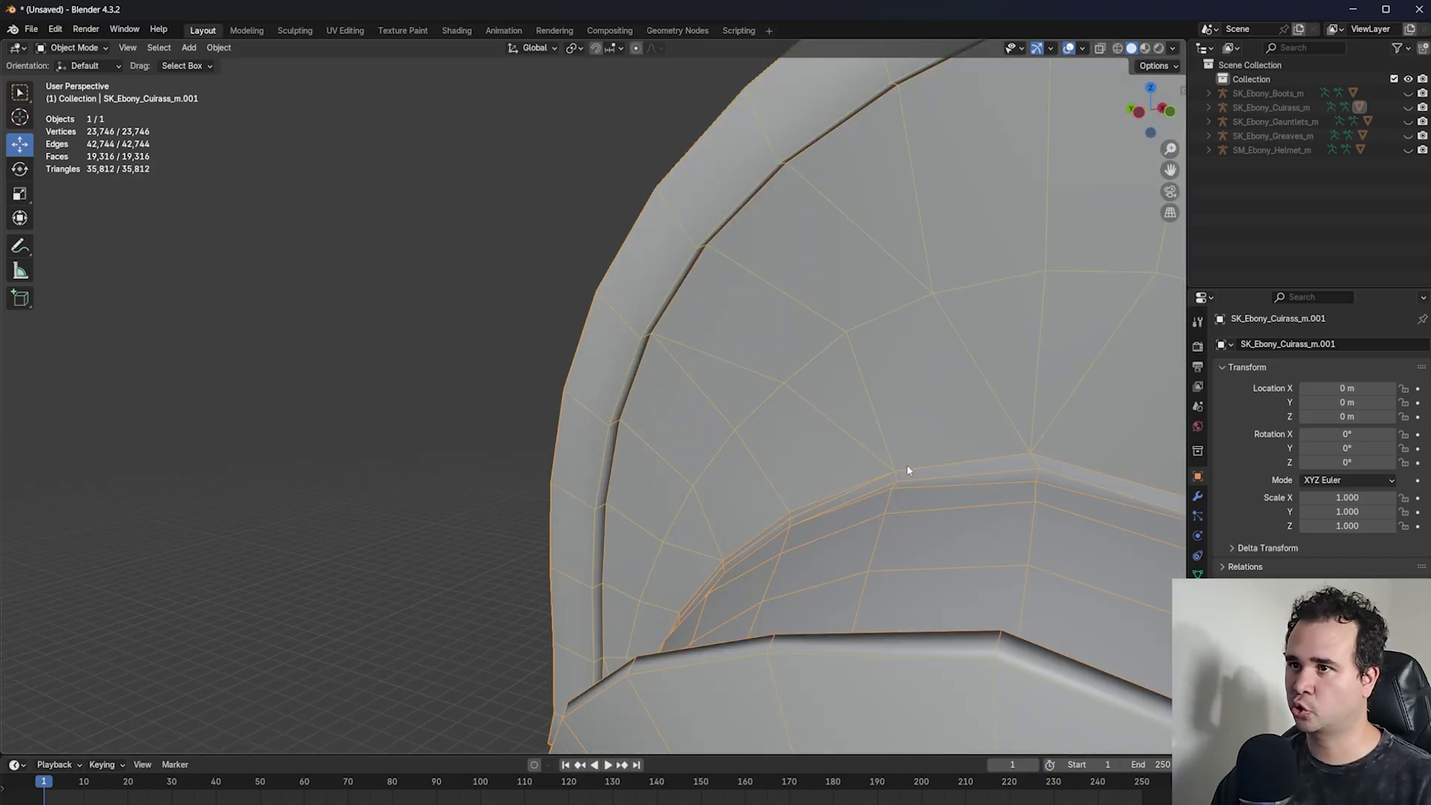
{"action": "scroll", "coordinate": [907, 468], "scroll_direction": "up", "scroll_amount": 5}
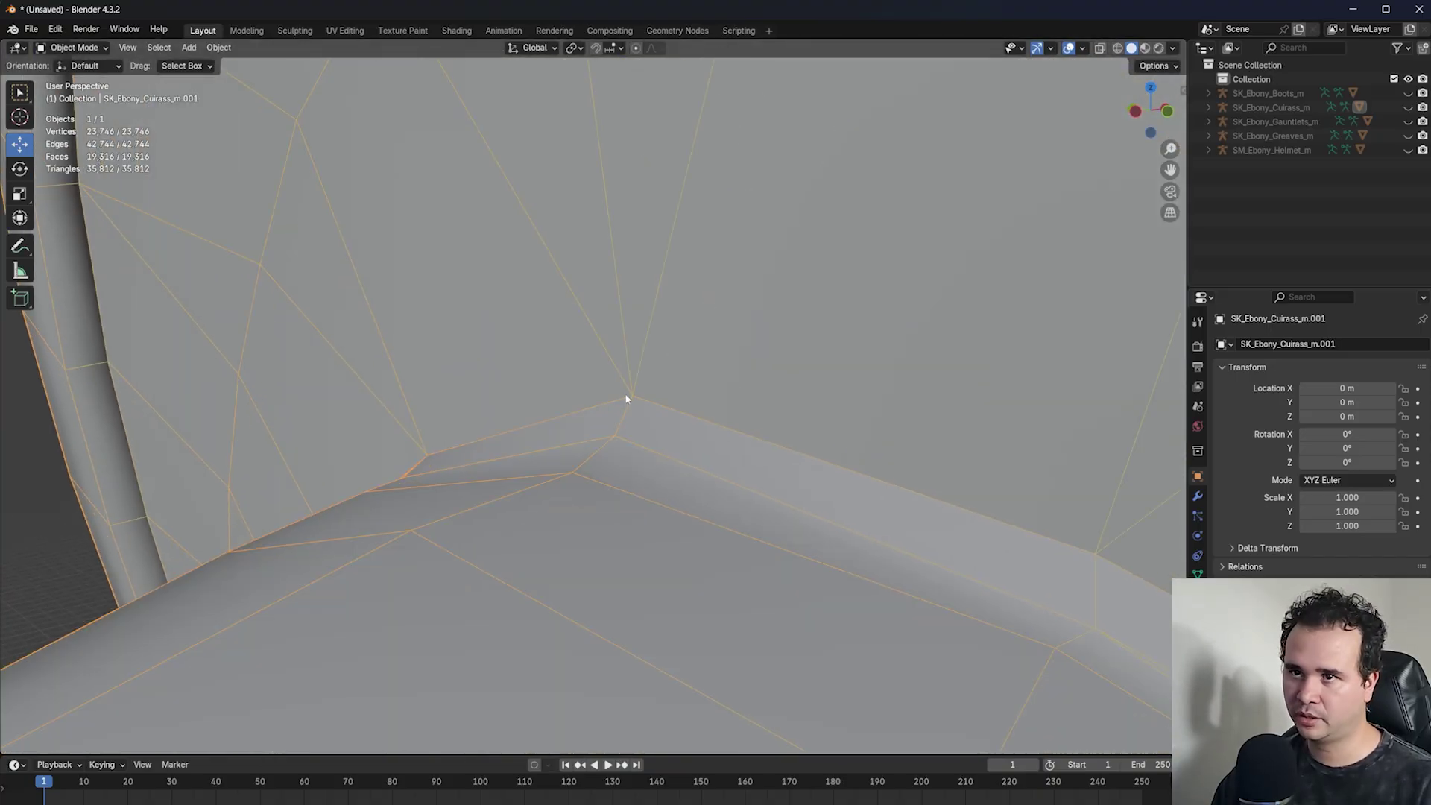
{"action": "scroll", "coordinate": [626, 399], "scroll_direction": "down", "scroll_amount": 6}
{"action": "scroll", "coordinate": [600, 388], "scroll_direction": "up", "scroll_amount": 3}
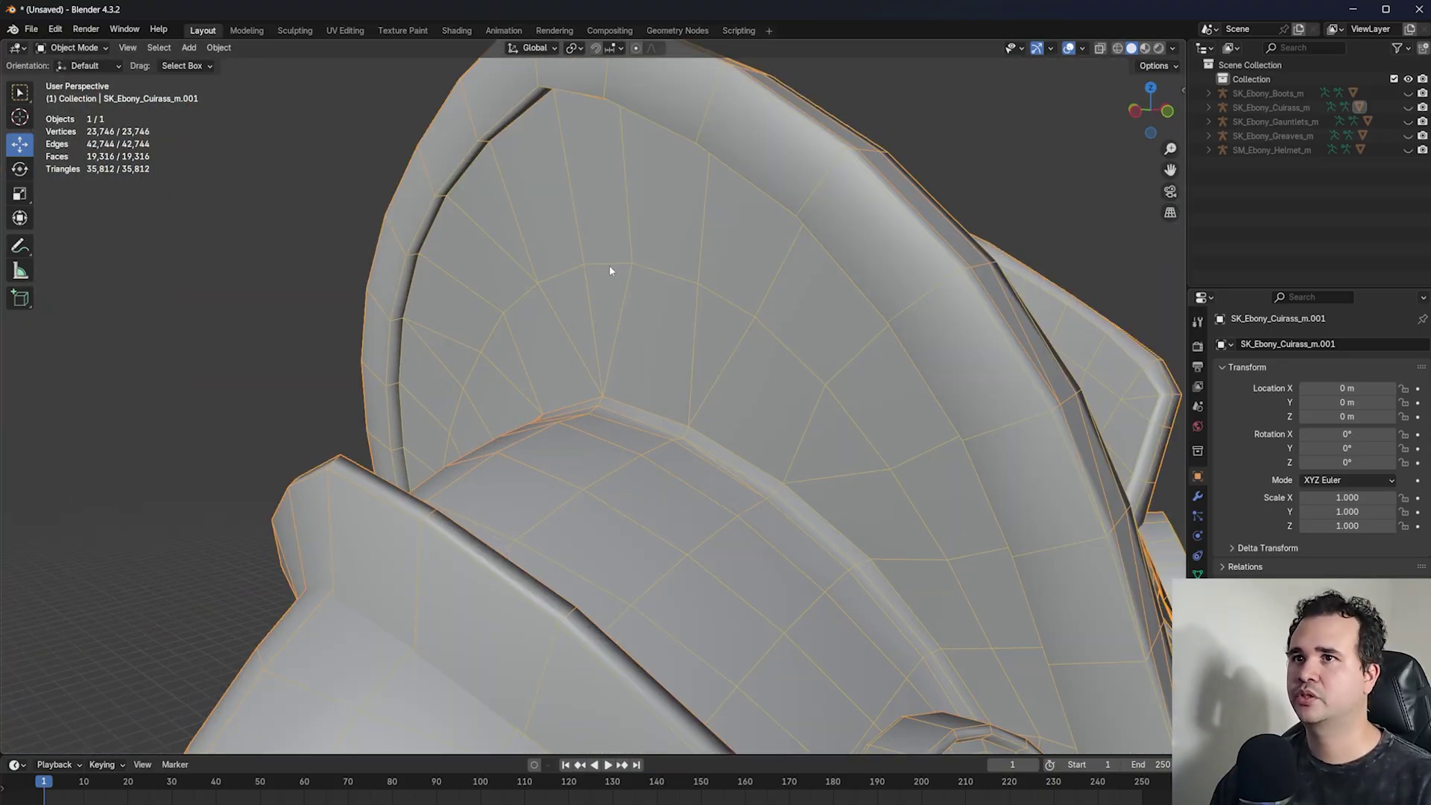
{"action": "scroll", "coordinate": [623, 282], "scroll_direction": "down", "scroll_amount": 5}
{"action": "scroll", "coordinate": [616, 313], "scroll_direction": "up", "scroll_amount": 4}
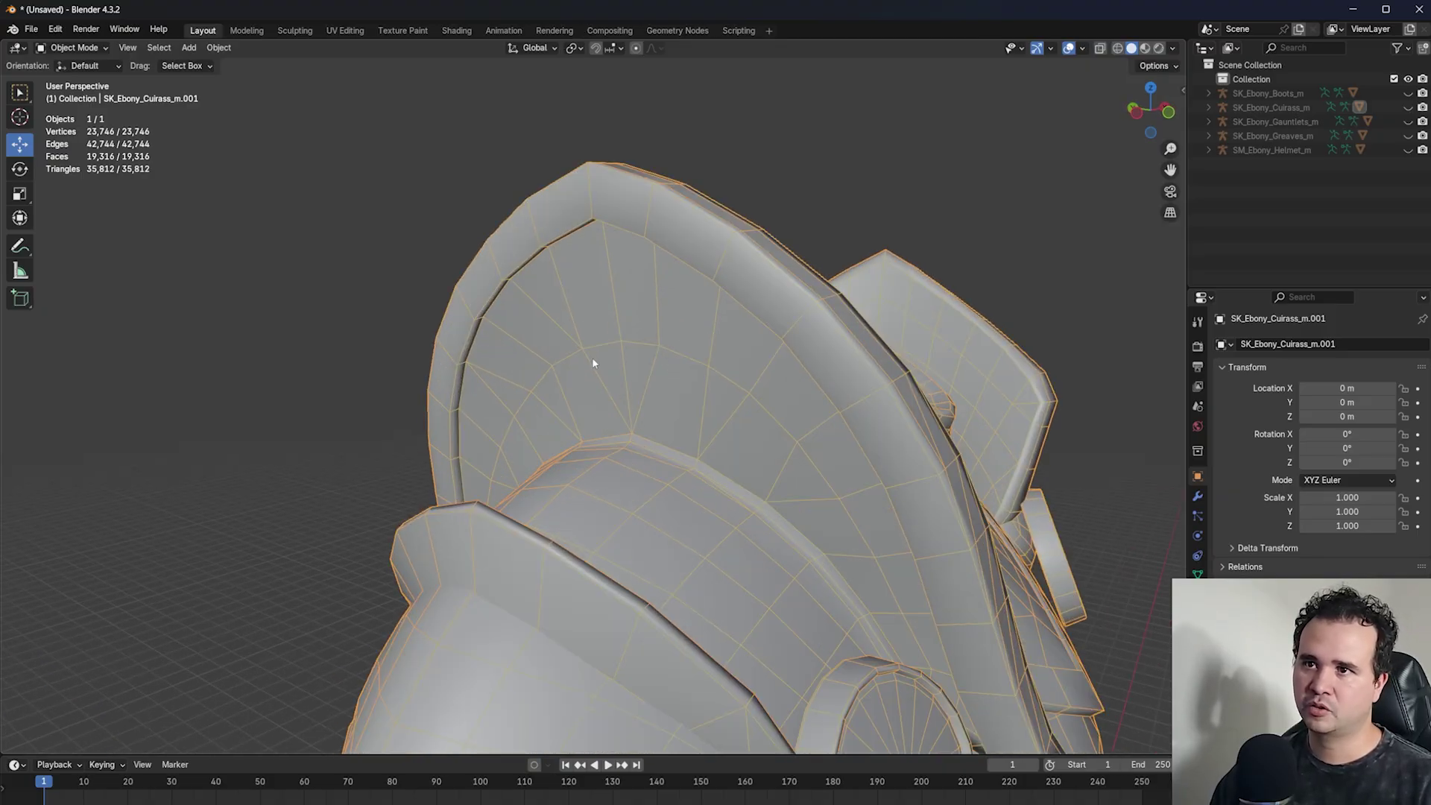
- Examine the closed neck opening and both raised shoulder guards from the front, outer sides and behind
{"action": "middle_click_drag", "start_coordinate": [914, 346], "coordinate": [767, 320]}
{"action": "scroll", "coordinate": [767, 320], "scroll_direction": "down", "scroll_amount": 5}
{"action": "scroll", "coordinate": [625, 358], "scroll_direction": "up", "scroll_amount": 4}
{"action": "scroll", "coordinate": [625, 358], "scroll_direction": "down", "scroll_amount": 5}
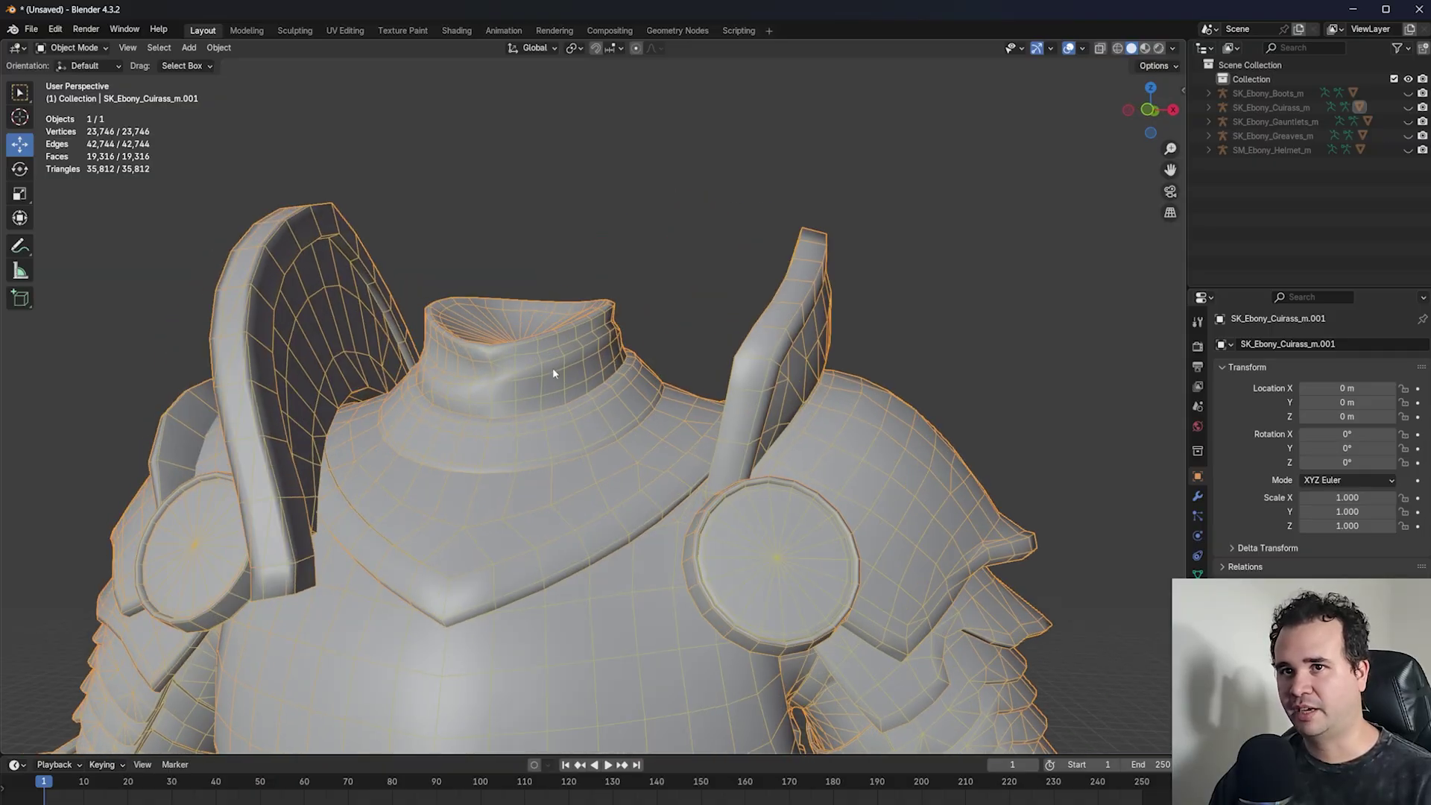
{"action": "scroll", "coordinate": [552, 368], "scroll_direction": "up", "scroll_amount": 5}
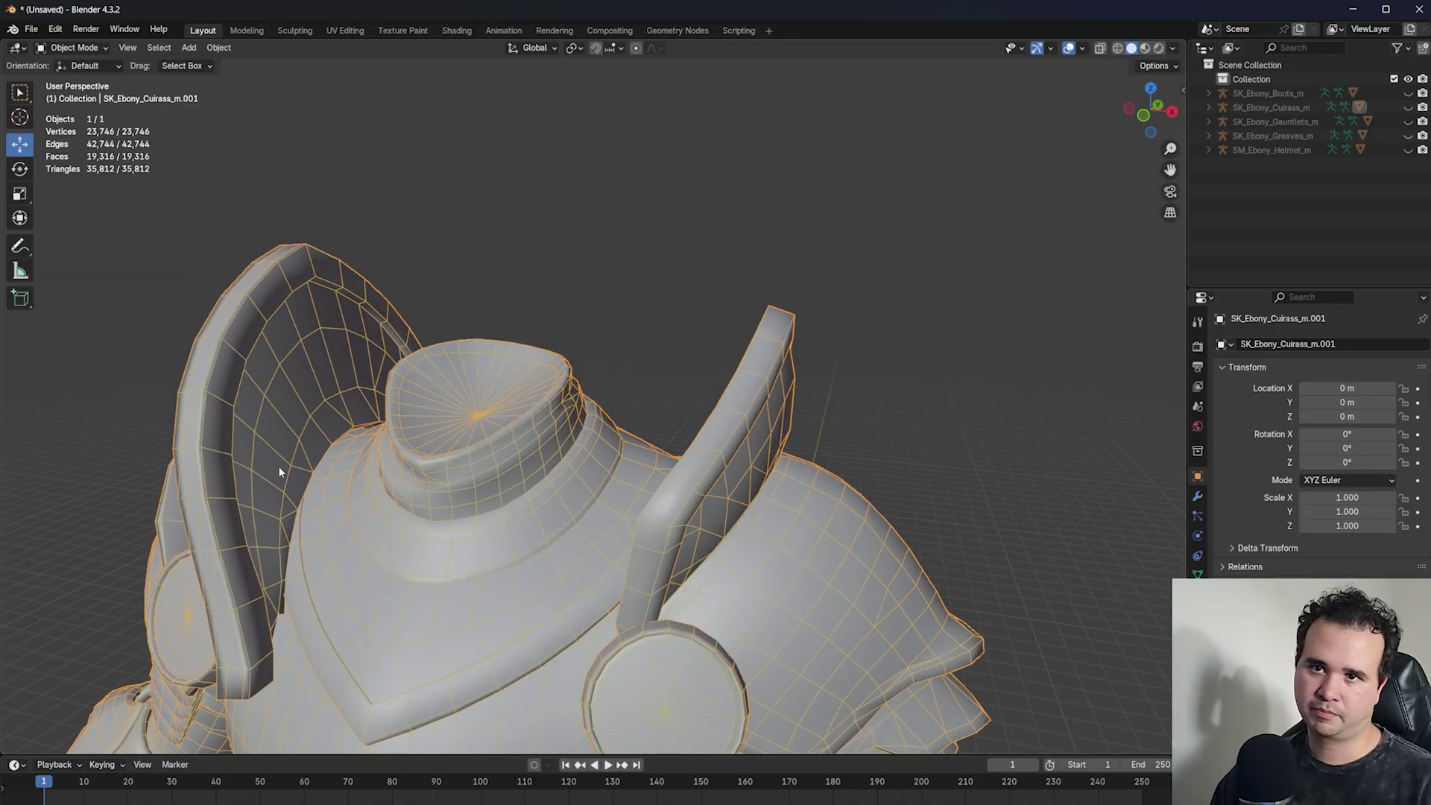
{"action": "middle_click_drag", "start_coordinate": [270, 443], "coordinate": [407, 365]}
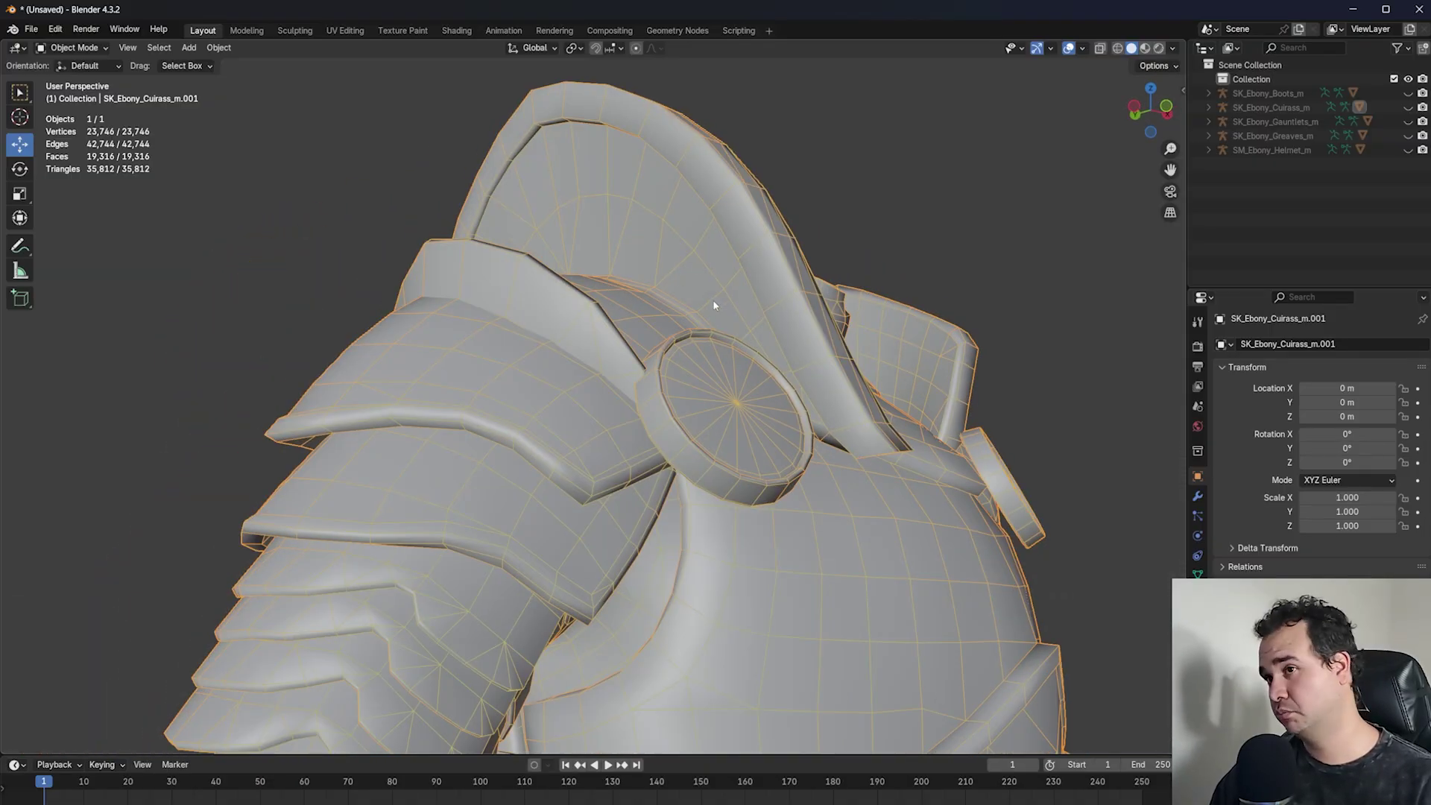
{"action": "middle_click_drag", "start_coordinate": [553, 190], "coordinate": [796, 412]}
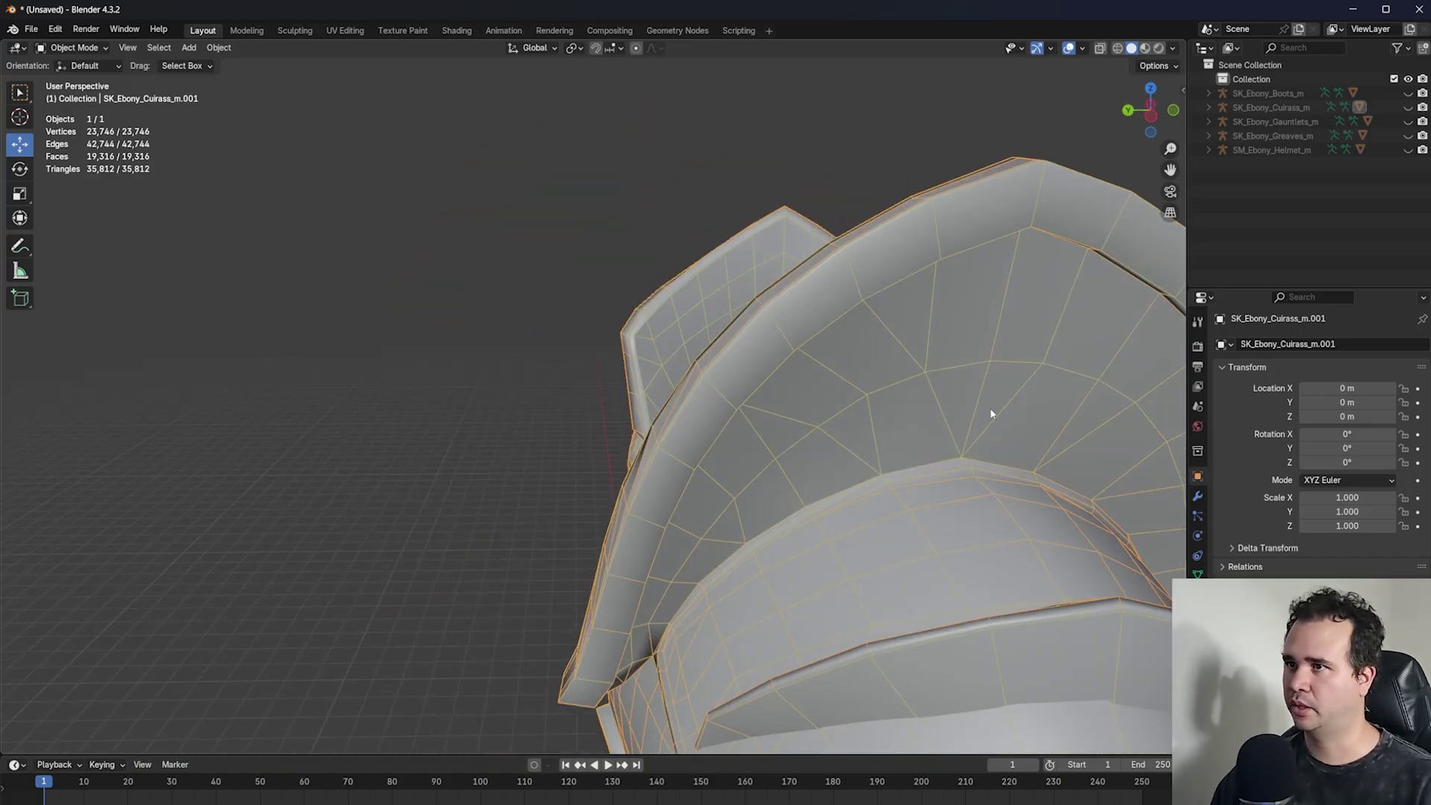
{"action": "middle_click_drag", "start_coordinate": [850, 457], "coordinate": [650, 413]}
{"action": "middle_click_drag", "start_coordinate": [606, 276], "coordinate": [852, 389]}
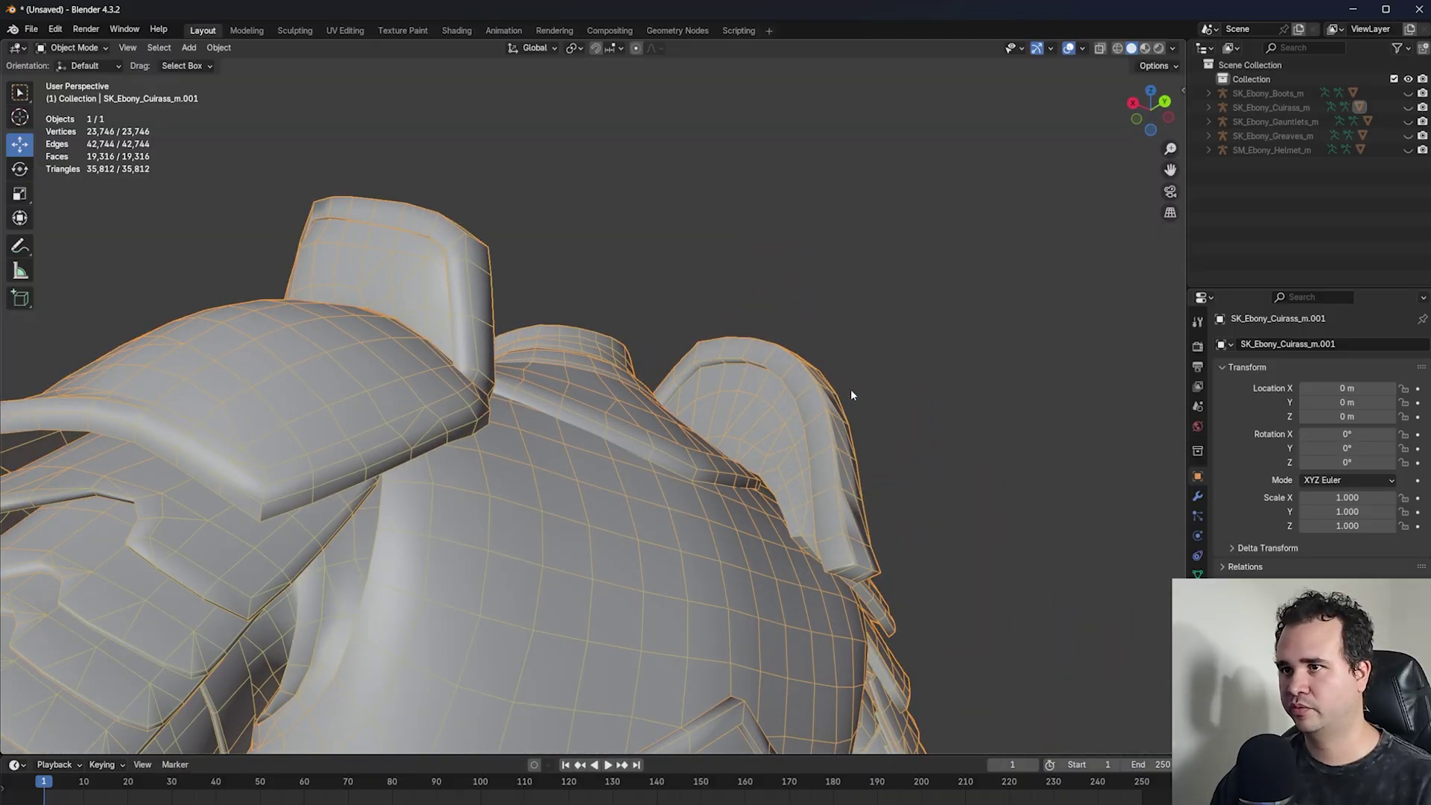
- Examine the cuirass's back plates, a skirt strap buckle up close, and the front waist belt
{"action": "scroll", "coordinate": [851, 389], "scroll_direction": "down", "scroll_amount": 5}
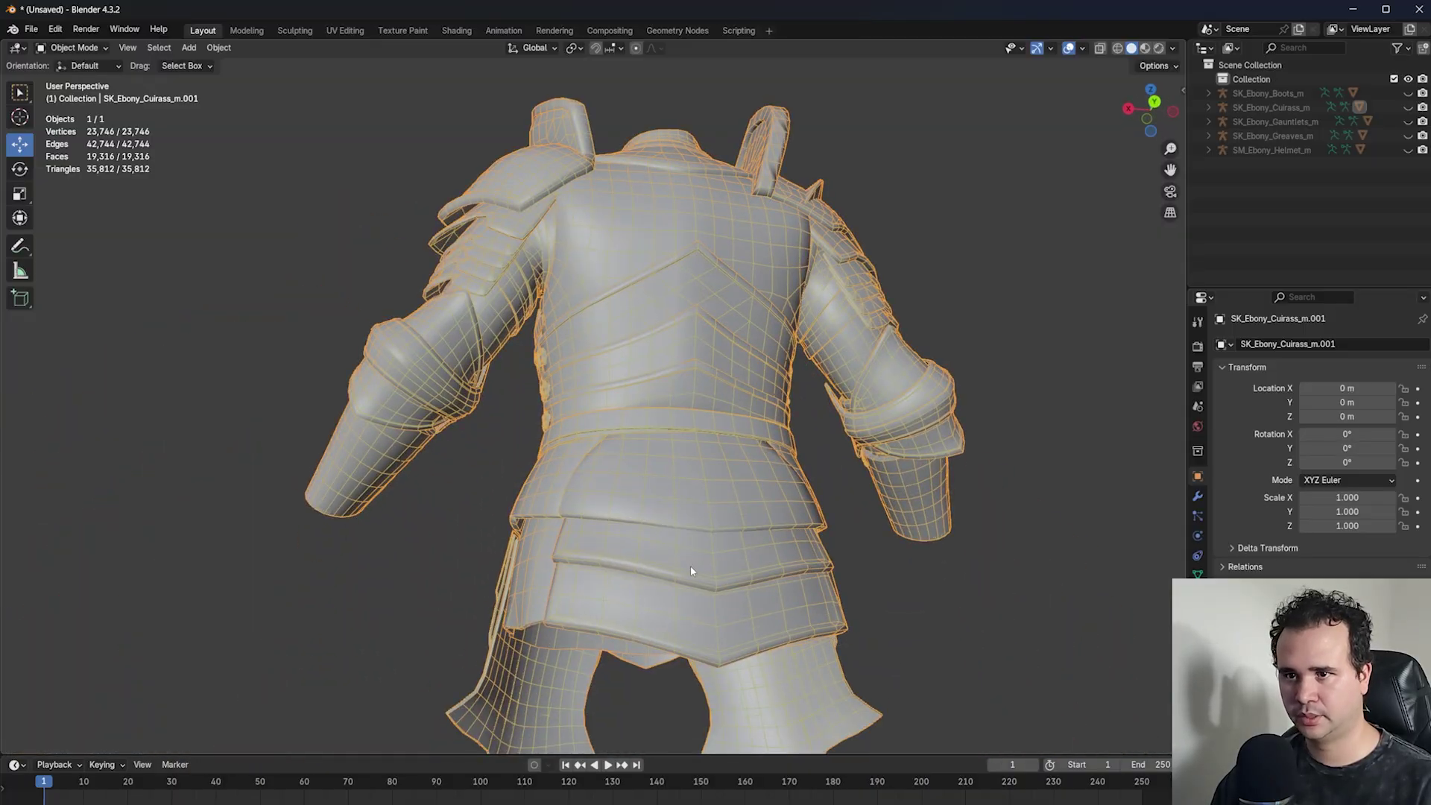
{"action": "middle_click_drag", "start_coordinate": [691, 569], "coordinate": [415, 591]}
{"action": "scroll", "coordinate": [466, 403], "scroll_direction": "up", "scroll_amount": 8}
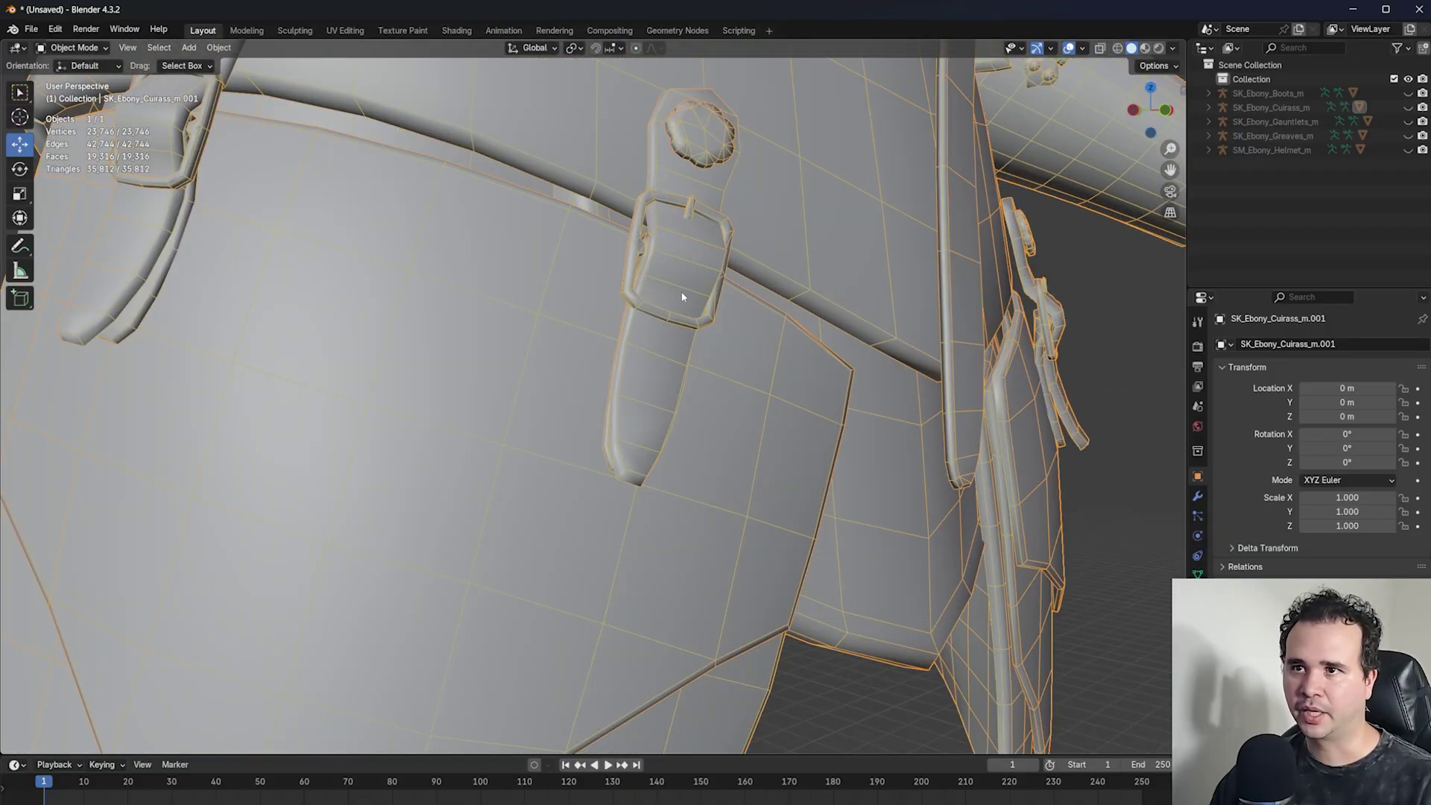
{"action": "middle_click_drag", "start_coordinate": [682, 243], "coordinate": [608, 420]}
{"action": "scroll", "coordinate": [605, 200], "scroll_direction": "up", "scroll_amount": 4}
{"action": "scroll", "coordinate": [601, 403], "scroll_direction": "up", "scroll_amount": 5}
{"action": "middle_click_drag", "start_coordinate": [671, 261], "coordinate": [635, 454]}
{"action": "scroll", "coordinate": [607, 291], "scroll_direction": "down", "scroll_amount": 14}
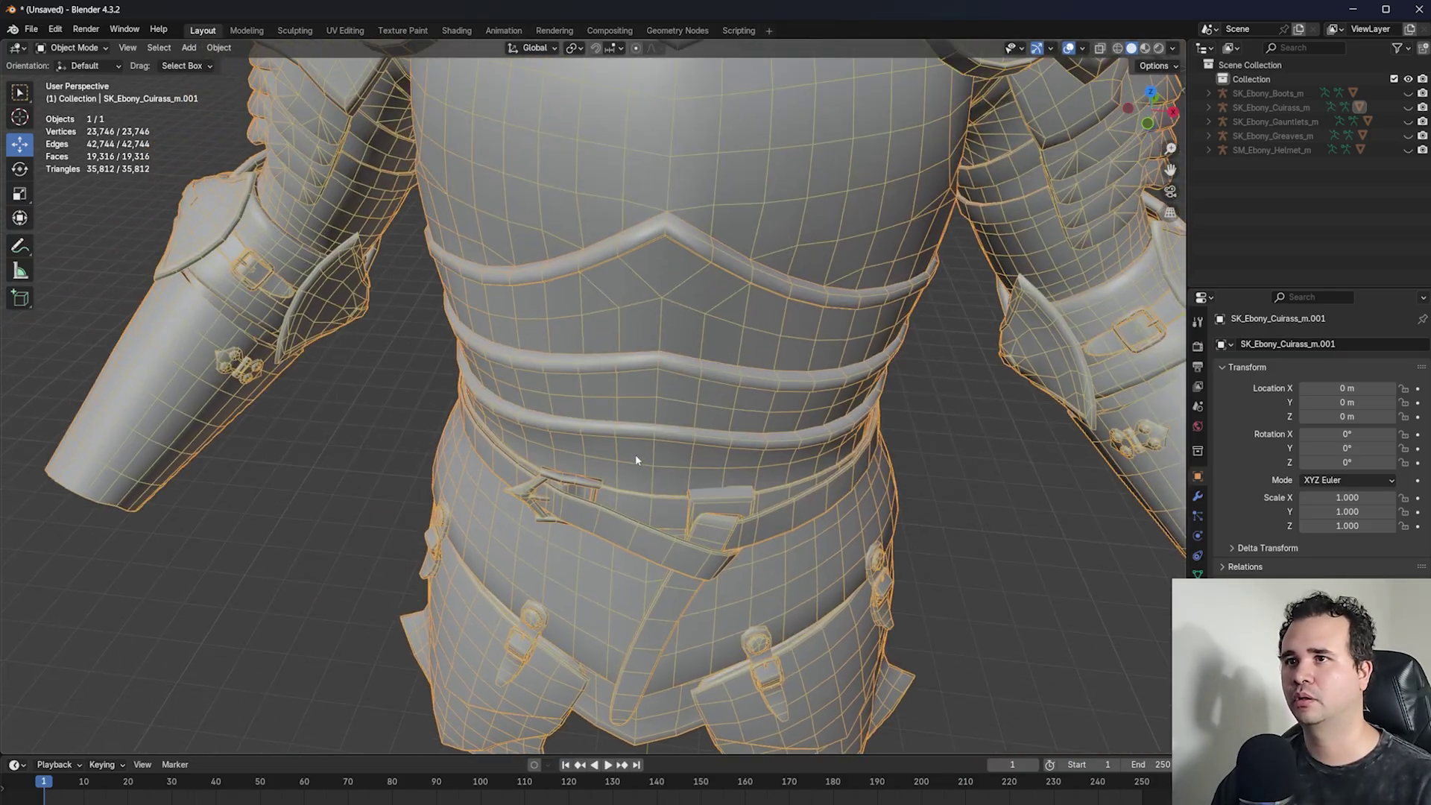
- Enter Edit Mode on the cuirass and select all geometry linked to a vertex of the under-armor body at the armpit
{"action": "middle_click_drag", "start_coordinate": [712, 276], "coordinate": [691, 302], "text": "shift"}
{"action": "scroll", "coordinate": [690, 302], "scroll_direction": "down", "scroll_amount": 3}
{"action": "middle_click_drag", "start_coordinate": [690, 302], "coordinate": [699, 301]}
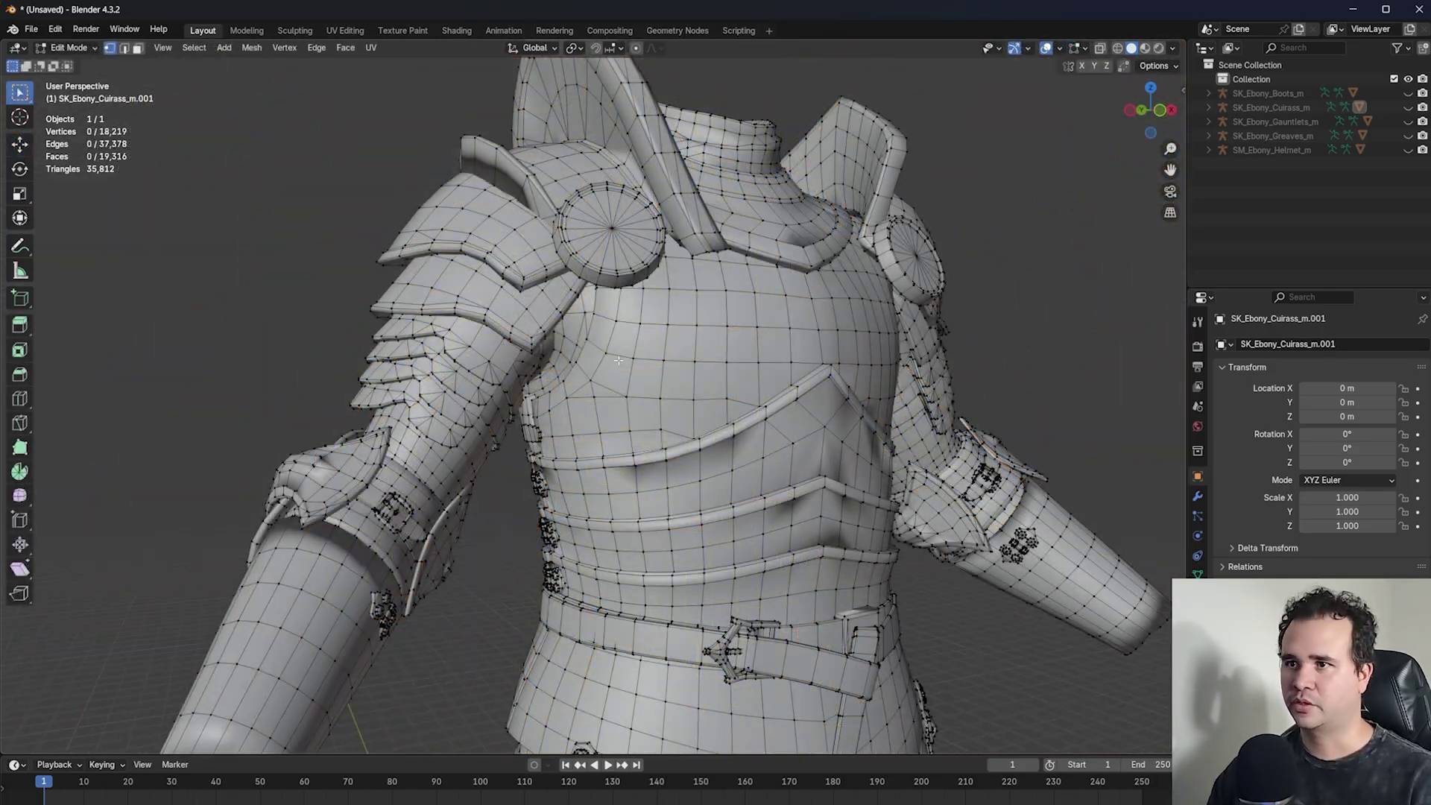
{"action": "scroll", "coordinate": [618, 360], "scroll_direction": "up", "scroll_amount": 5}
{"action": "middle_click_drag", "start_coordinate": [618, 361], "coordinate": [602, 345]}
{"action": "middle_click_drag", "start_coordinate": [693, 142], "coordinate": [811, 397], "text": "shift"}
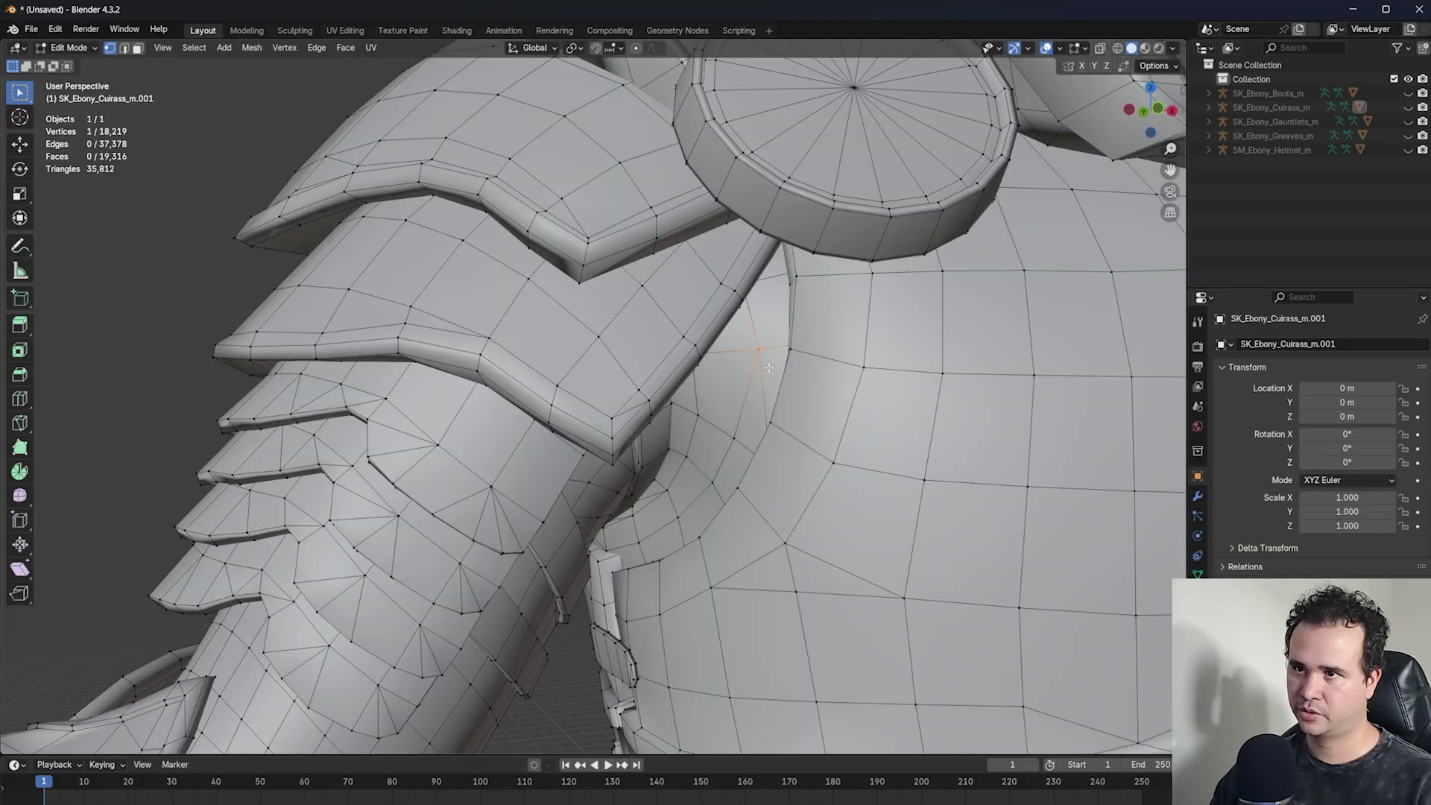
{"action": "key", "text": "ctrl+l"}
{"action": "scroll", "coordinate": [751, 396], "scroll_direction": "down", "scroll_amount": 5}
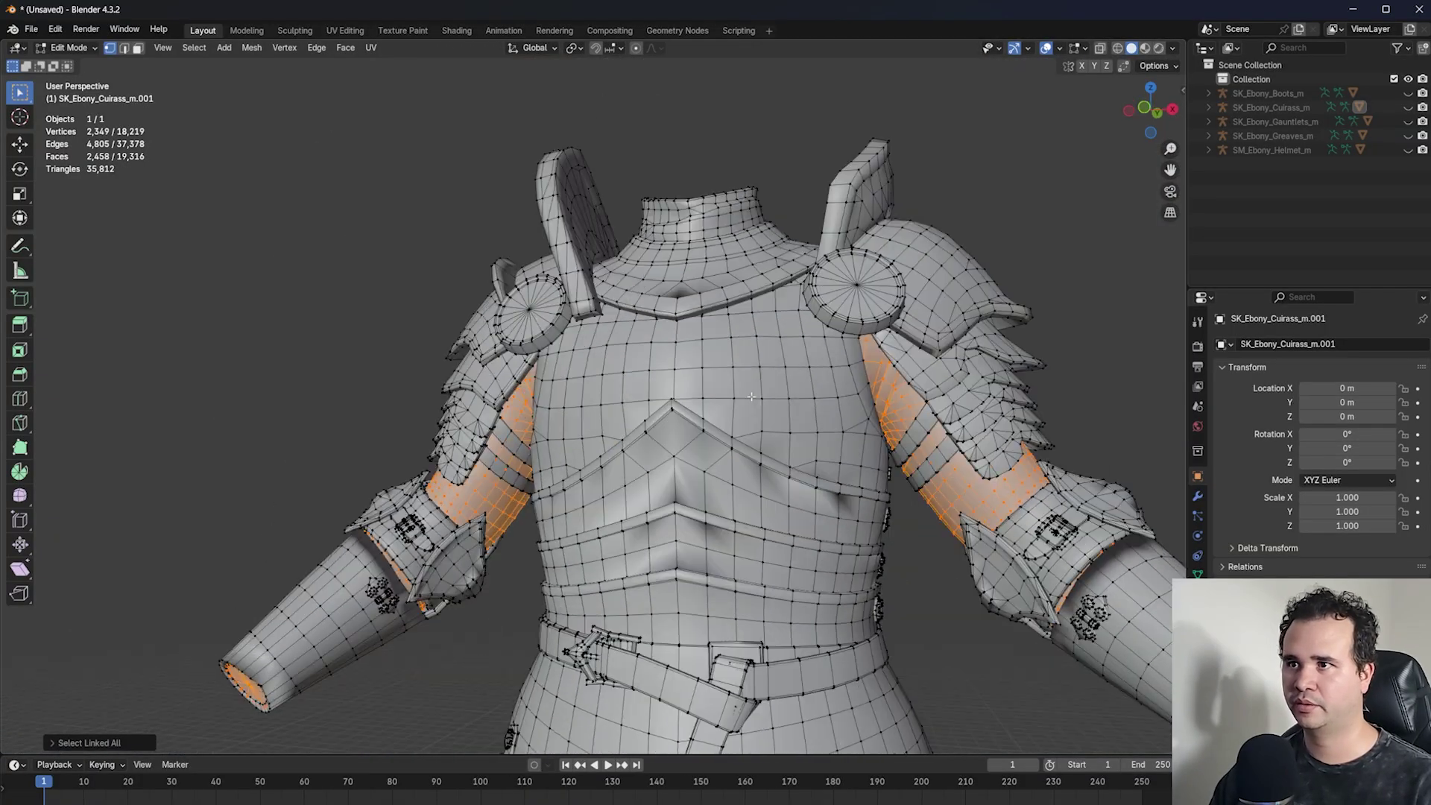
- Hide all unselected cuirass geometry to isolate the under-armor torso and arms
{"action": "mouse_move", "coordinate": [752, 396]}
{"action": "middle_mouse_down"}
{"action": "mouse_move", "coordinate": [671, 388]}
{"action": "mouse_move", "coordinate": [748, 371]}
{"action": "middle_mouse_up"}
{"action": "scroll", "coordinate": [748, 371], "scroll_direction": "down", "scroll_amount": 4}
{"action": "middle_click_drag", "start_coordinate": [582, 472], "coordinate": [671, 432]}
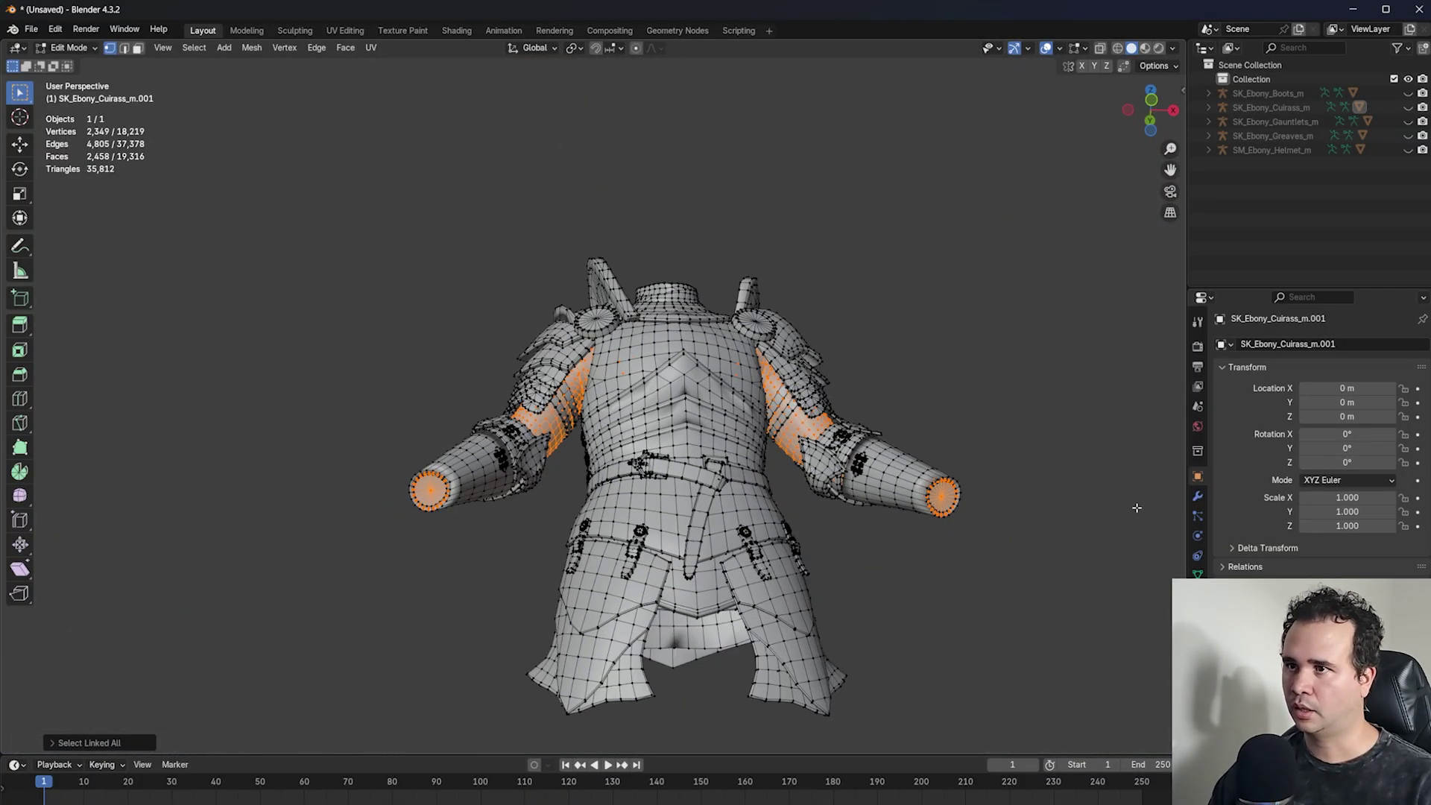
{"action": "scroll", "coordinate": [675, 429], "scroll_direction": "up", "scroll_amount": 4}
{"action": "middle_click_drag", "start_coordinate": [545, 380], "coordinate": [570, 410]}
{"action": "middle_click_drag", "start_coordinate": [680, 388], "coordinate": [772, 427]}
{"action": "key", "text": "shift+h"}
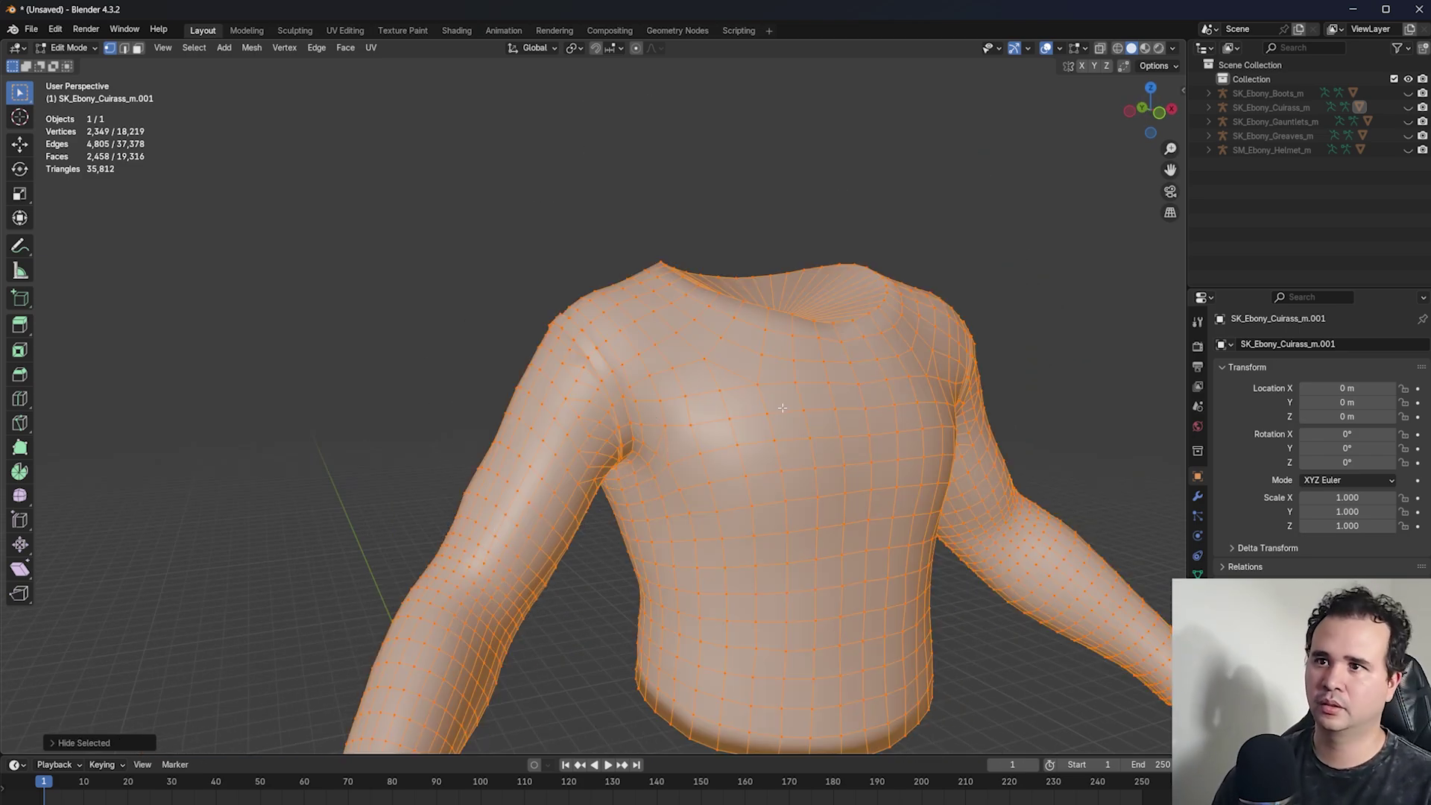
- Examine the isolated under-armor torso, both arms and the capped sleeve end from a lower side angle
{"action": "scroll", "coordinate": [811, 448], "scroll_direction": "down", "scroll_amount": 4}
{"action": "middle_click_drag", "start_coordinate": [811, 448], "coordinate": [714, 379]}
{"action": "scroll", "coordinate": [745, 440], "scroll_direction": "up", "scroll_amount": 2}
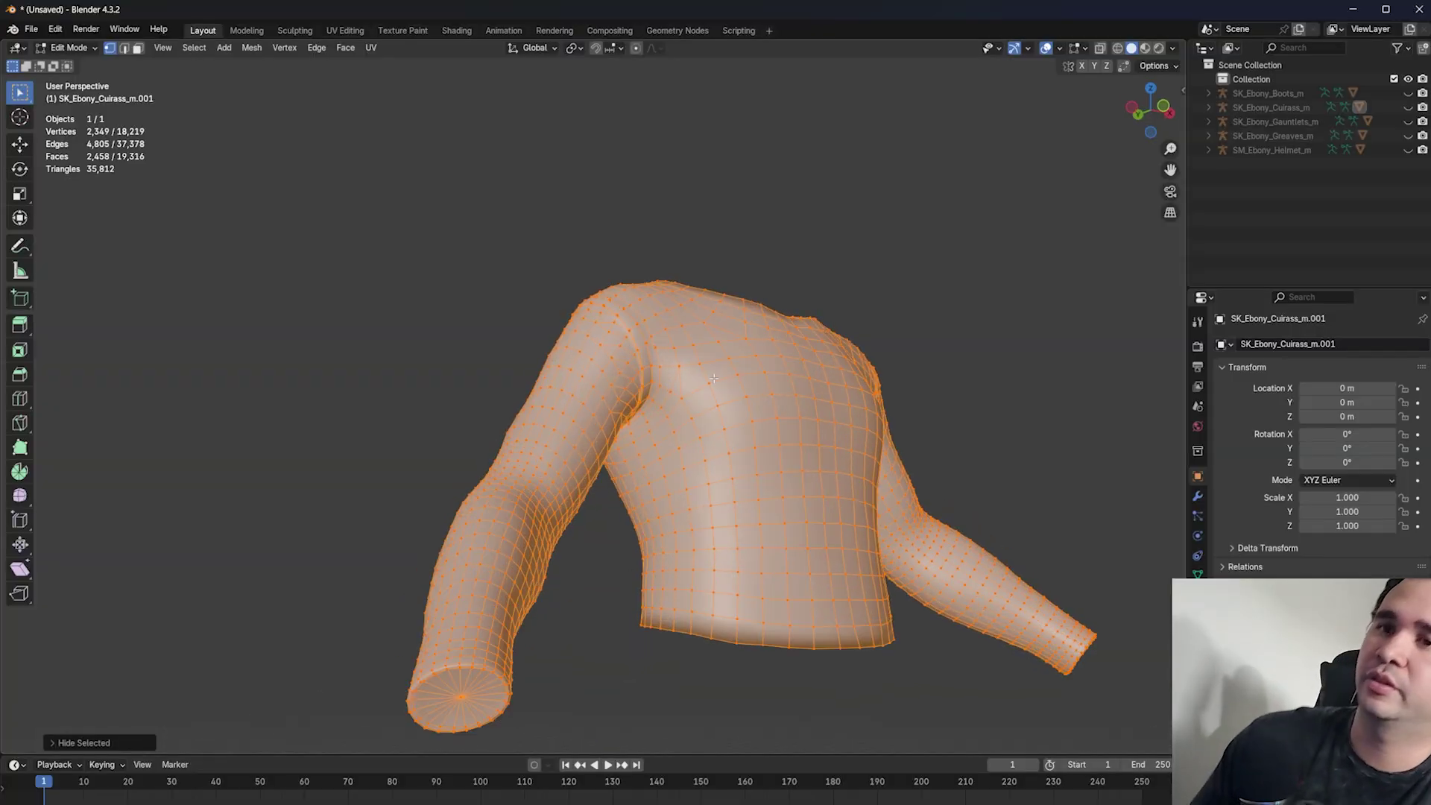
- Examine the isolated under-armor torso and sleeves from the front, side and back, including a close view of the armpit
{"action": "middle_click_drag", "start_coordinate": [595, 403], "coordinate": [628, 336]}
{"action": "scroll", "coordinate": [628, 335], "scroll_direction": "up", "scroll_amount": 4}
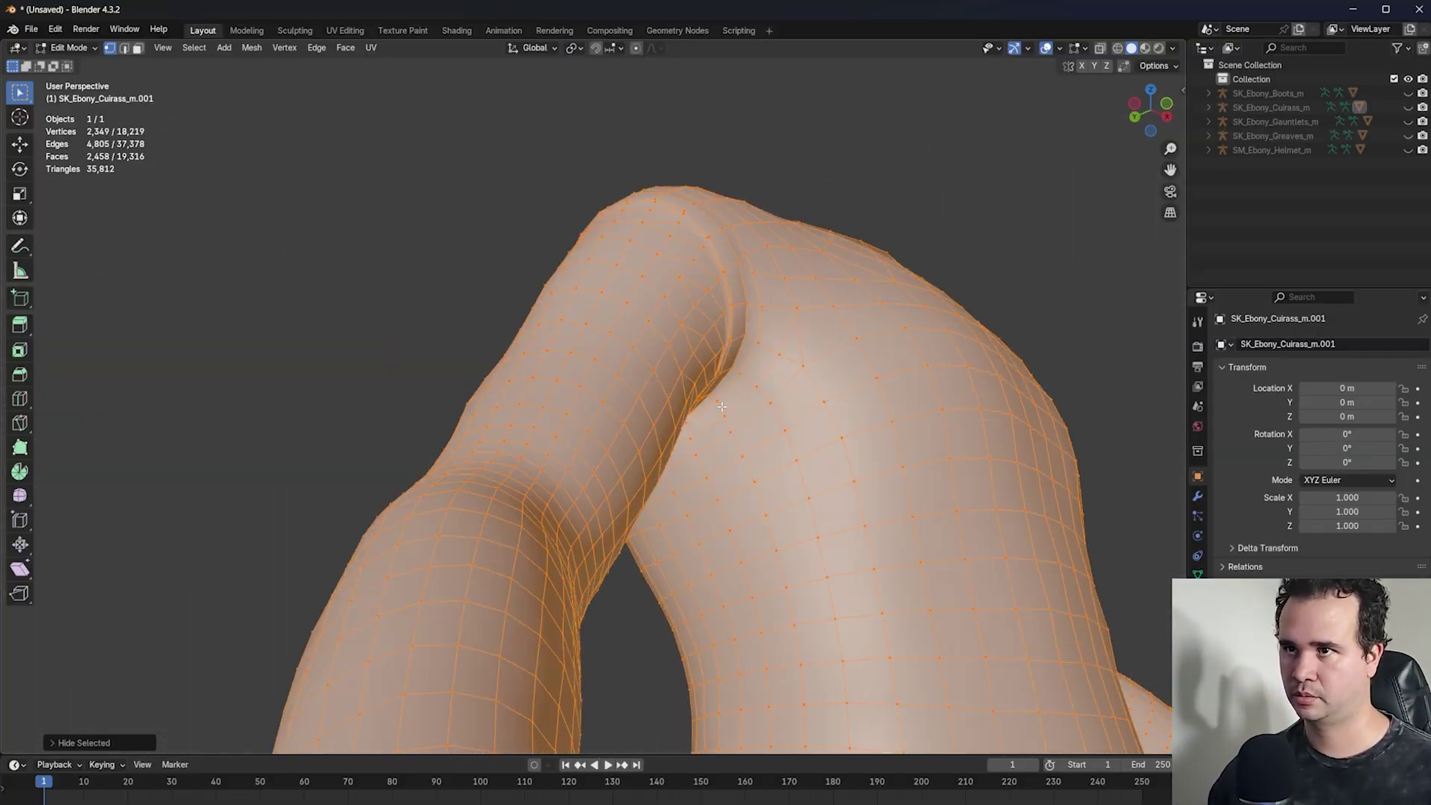
{"action": "middle_click_drag", "start_coordinate": [721, 406], "coordinate": [829, 513]}
{"action": "scroll", "coordinate": [834, 474], "scroll_direction": "down", "scroll_amount": 4}
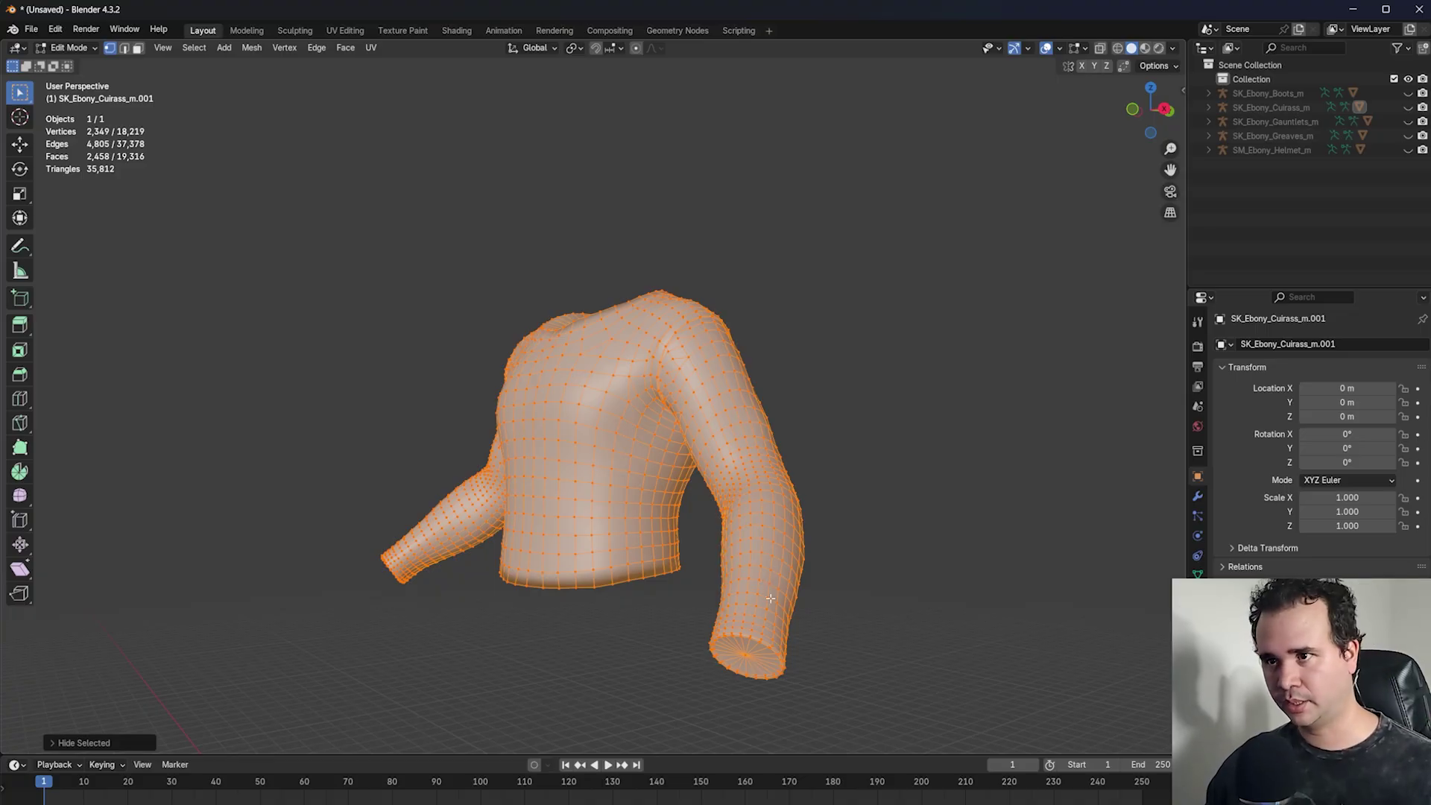
{"action": "middle_click_drag", "start_coordinate": [764, 581], "coordinate": [682, 544]}
{"action": "middle_click_drag", "start_coordinate": [661, 488], "coordinate": [673, 561]}
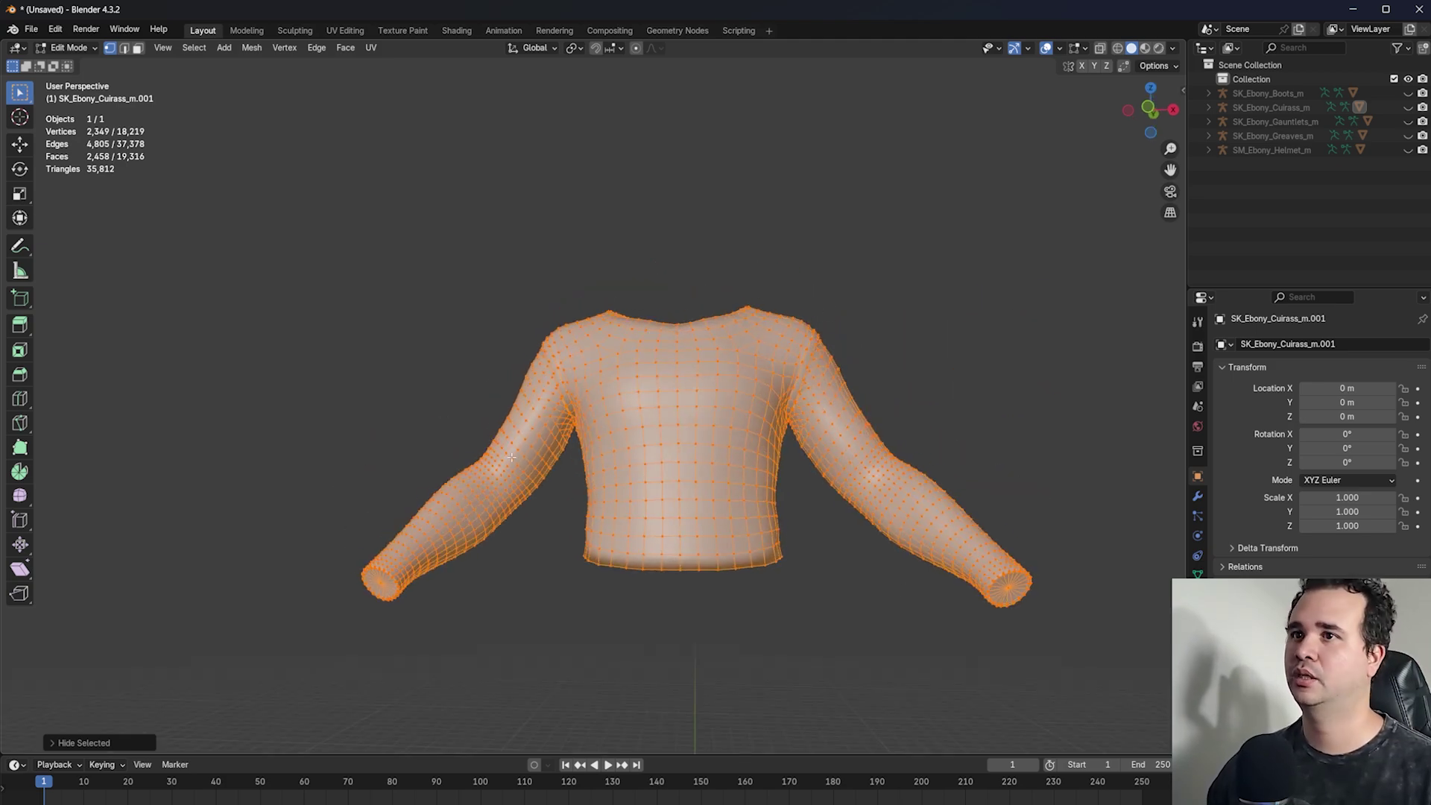
{"action": "middle_click_drag", "start_coordinate": [705, 474], "coordinate": [818, 381]}
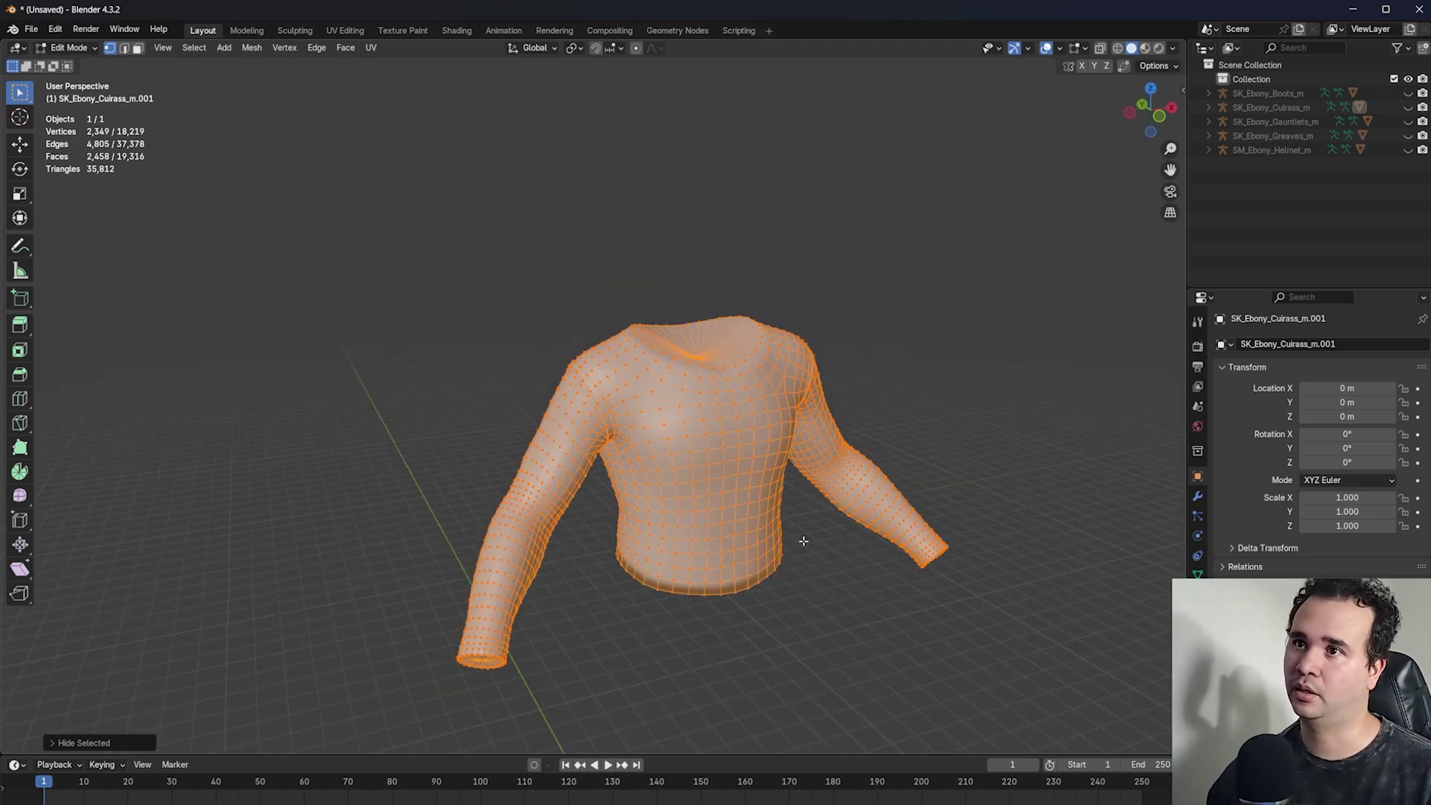
{"action": "middle_click_drag", "start_coordinate": [804, 540], "coordinate": [682, 505]}
{"action": "scroll", "coordinate": [682, 504], "scroll_direction": "down", "scroll_amount": 4}
{"action": "scroll", "coordinate": [682, 505], "scroll_direction": "up", "scroll_amount": 6}
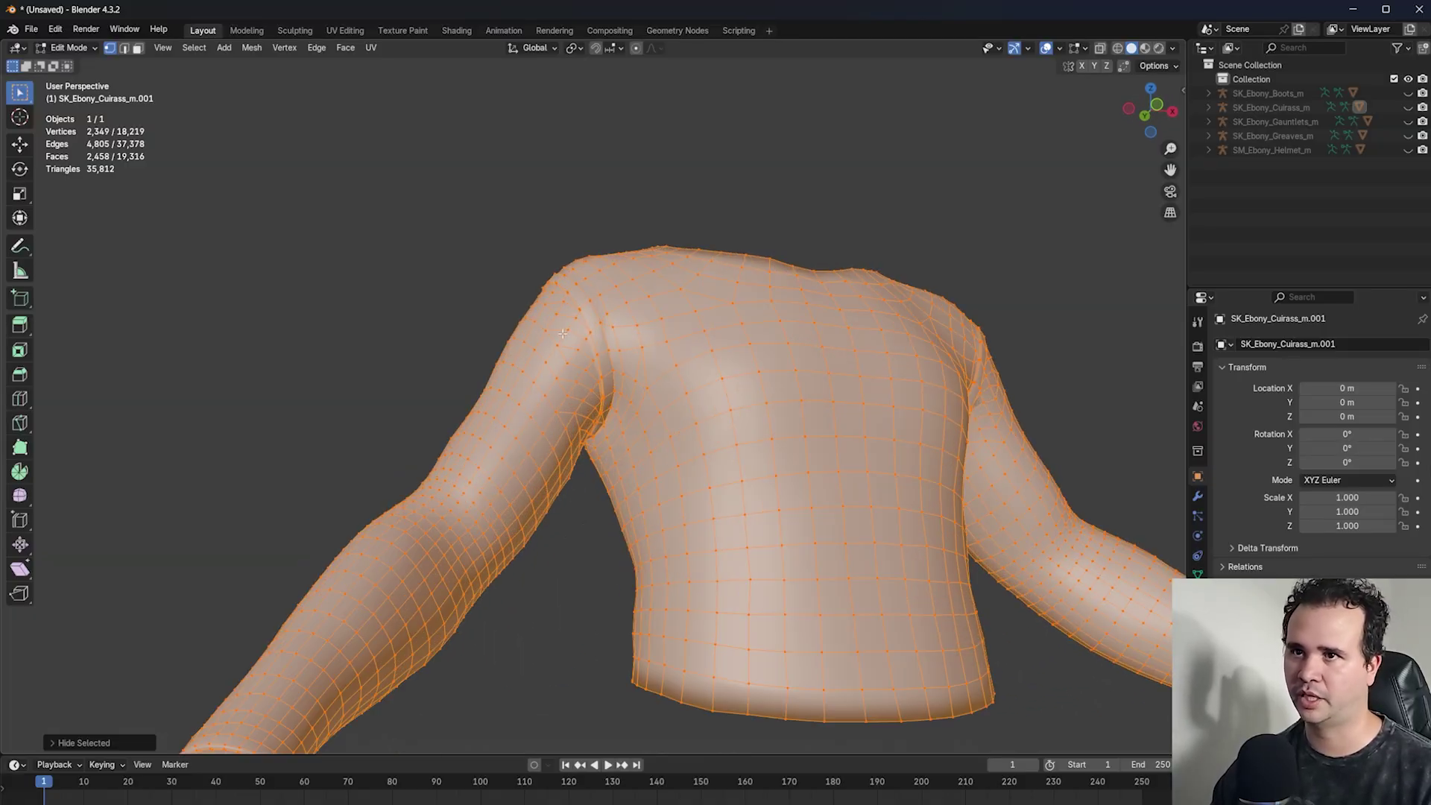
- Examine the under-armor's shoulder seams up close from the front and back, including where the sleeves meet the torso
{"action": "middle_click_drag", "start_coordinate": [563, 334], "coordinate": [767, 517]}
{"action": "scroll", "coordinate": [639, 415], "scroll_direction": "up", "scroll_amount": 4}
{"action": "scroll", "coordinate": [767, 518], "scroll_direction": "down", "scroll_amount": 3}
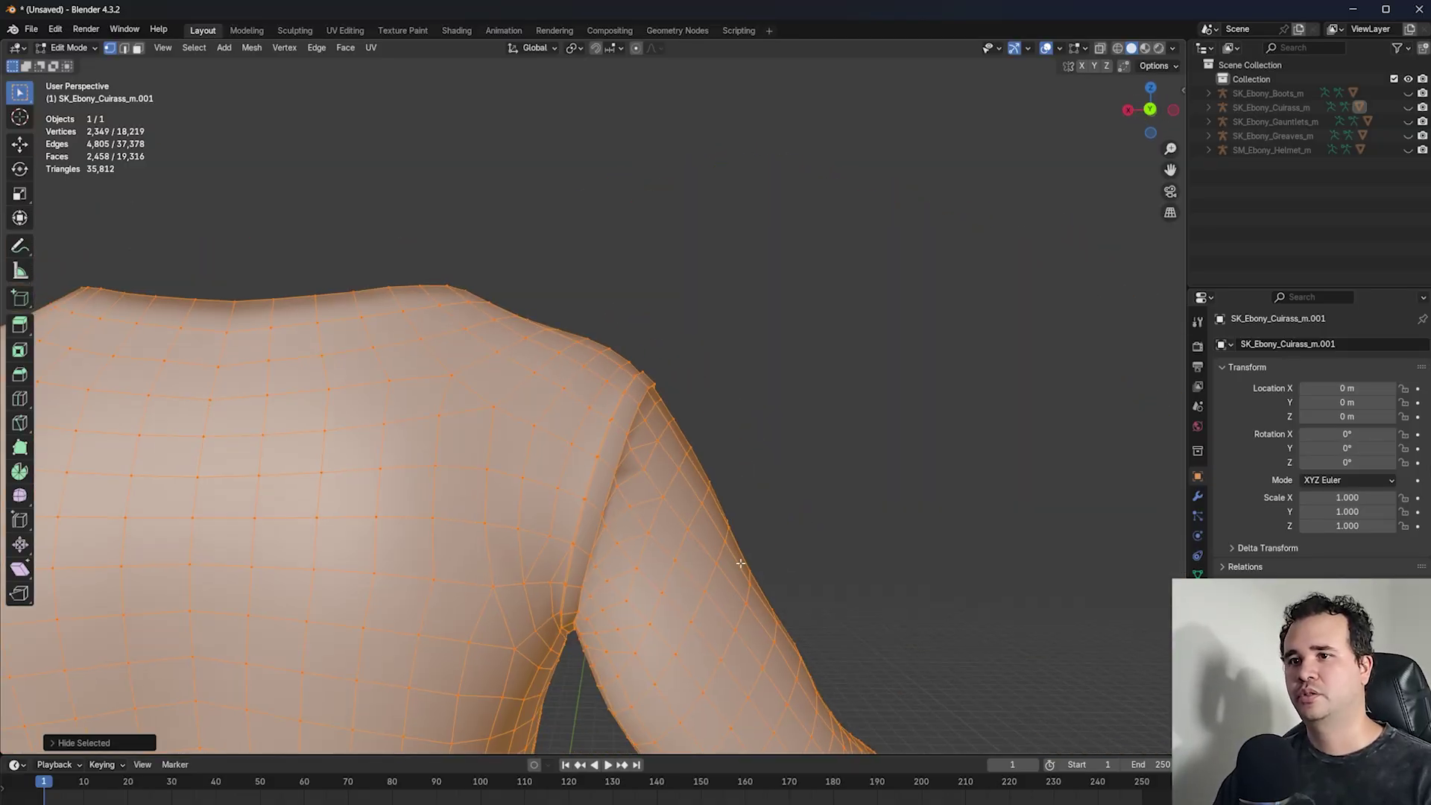
{"action": "middle_click_drag", "start_coordinate": [740, 563], "coordinate": [413, 481]}
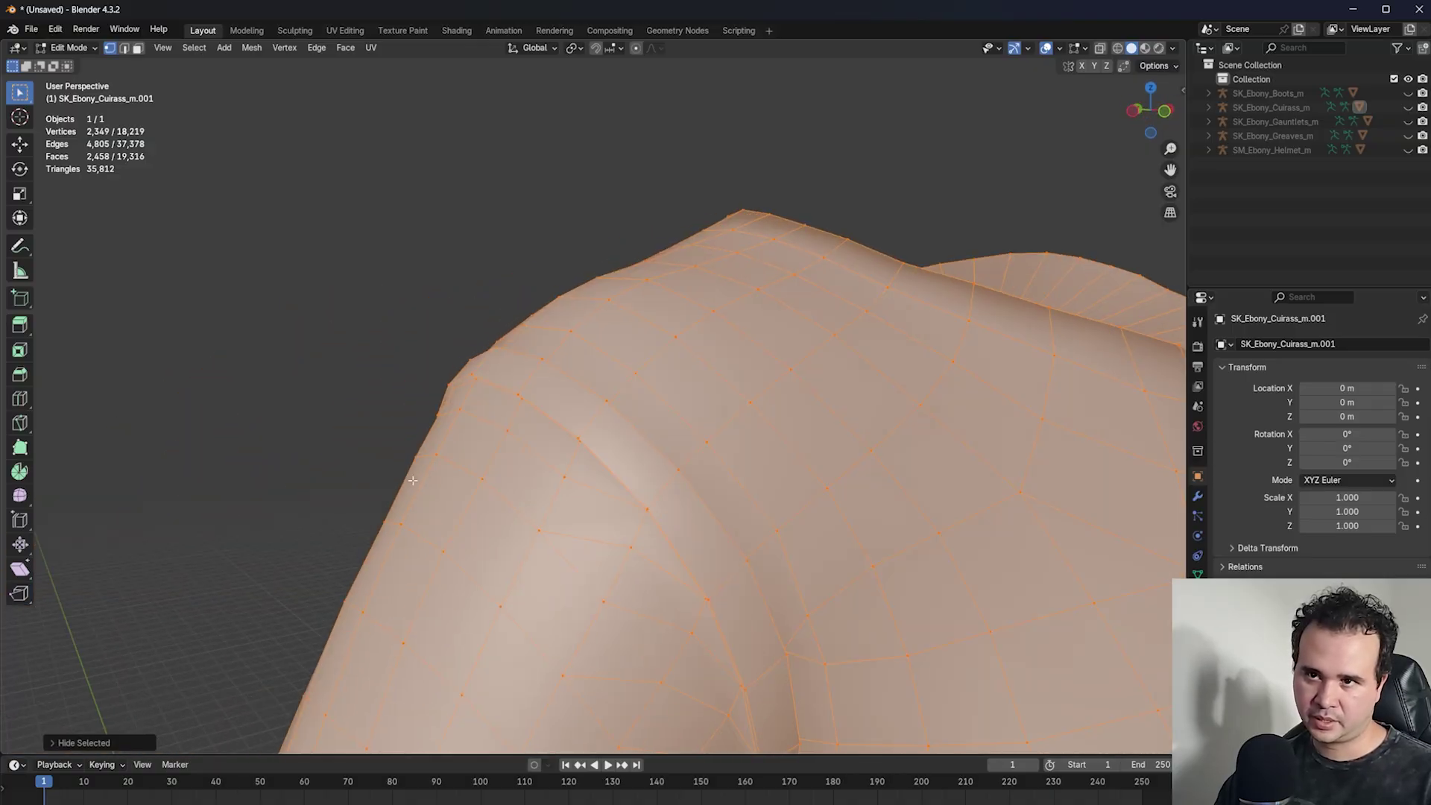
{"action": "middle_click_drag", "start_coordinate": [649, 430], "coordinate": [595, 417]}
{"action": "scroll", "coordinate": [597, 301], "scroll_direction": "up", "scroll_amount": 3}
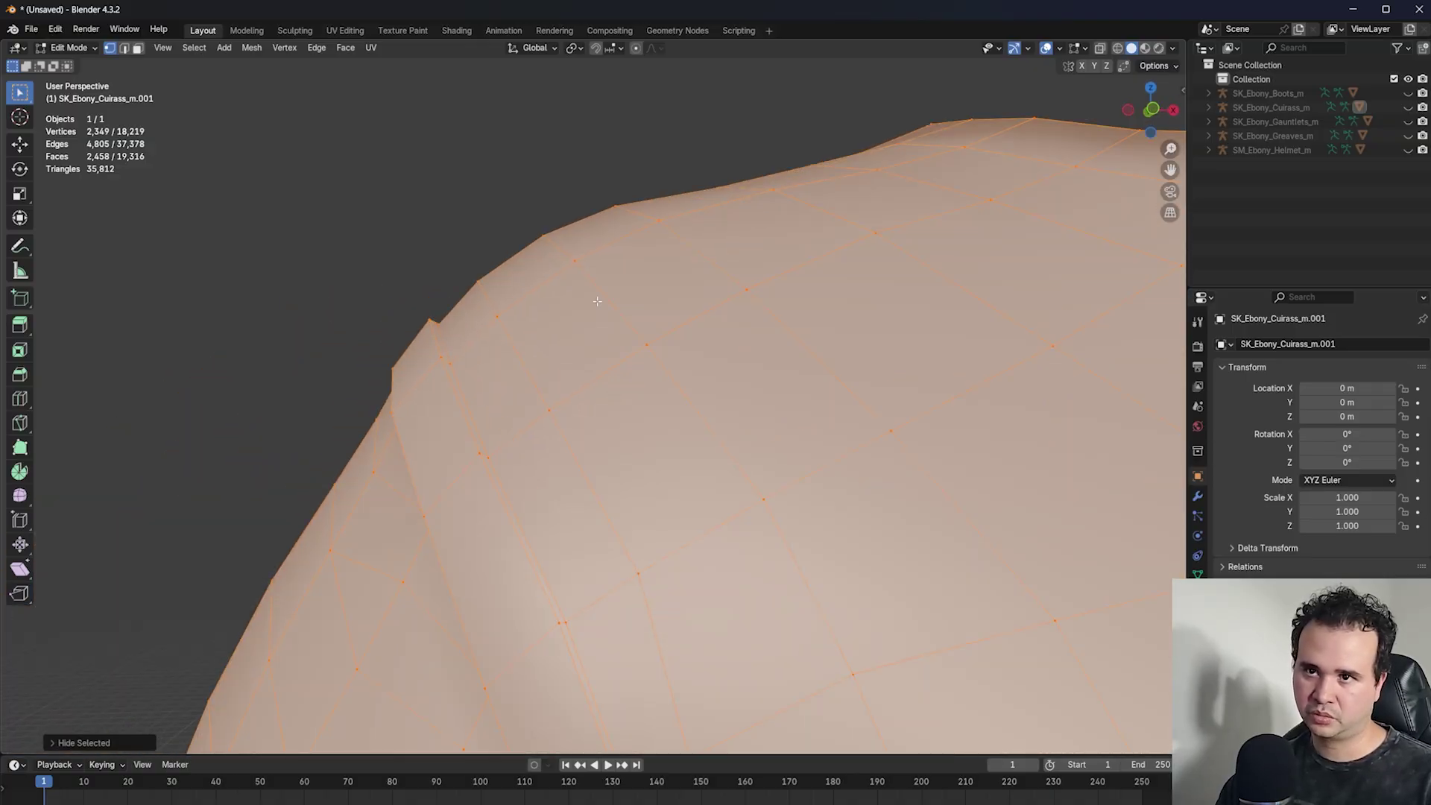
{"action": "middle_click_drag", "start_coordinate": [416, 531], "coordinate": [796, 485]}
{"action": "scroll", "coordinate": [796, 485], "scroll_direction": "down", "scroll_amount": 6}
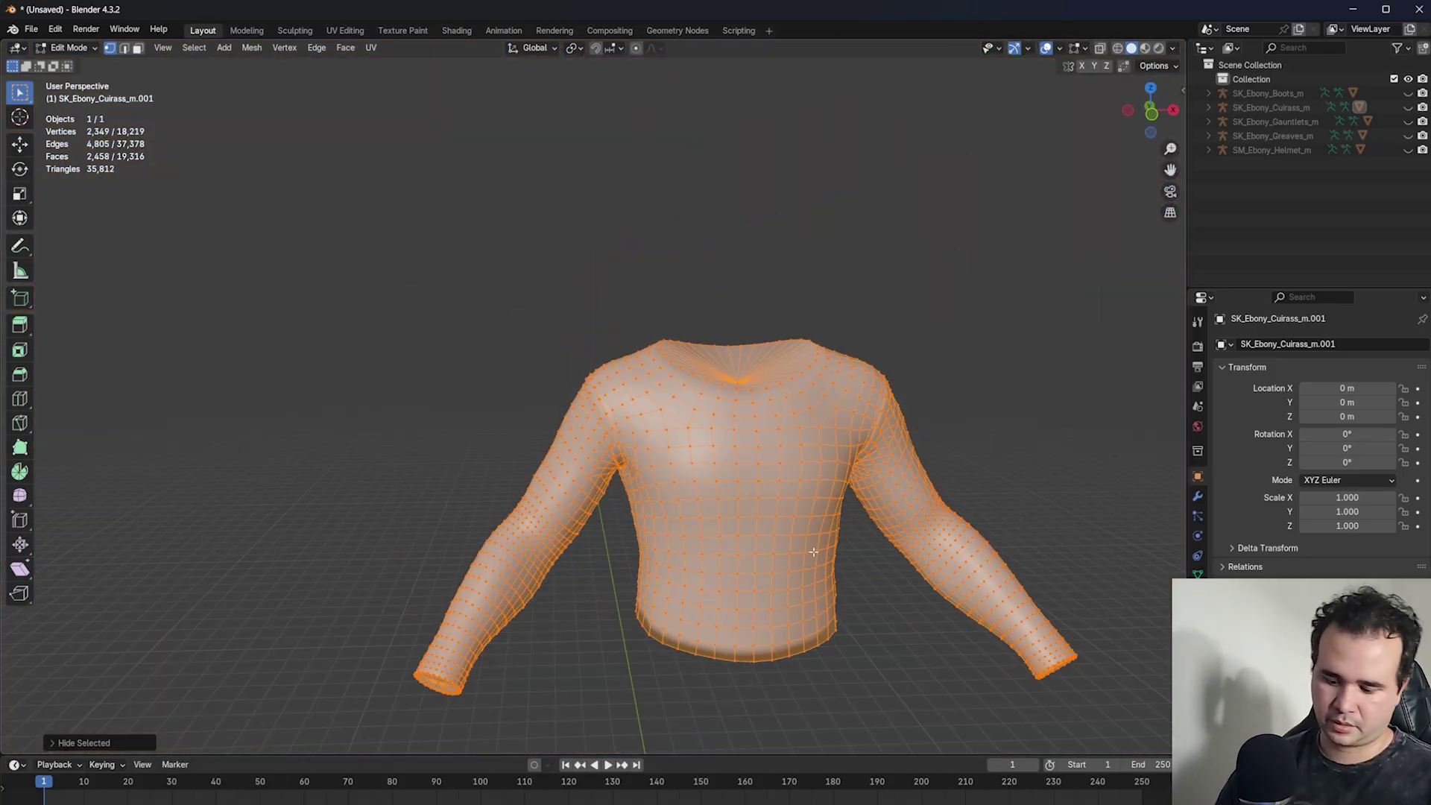
- Reveal all hidden cuirass geometry, then isolate the breastplate by selecting its linked geometry and hiding everything else
{"action": "key", "text": "alt+h"}
{"action": "left_click", "coordinate": [803, 523]}
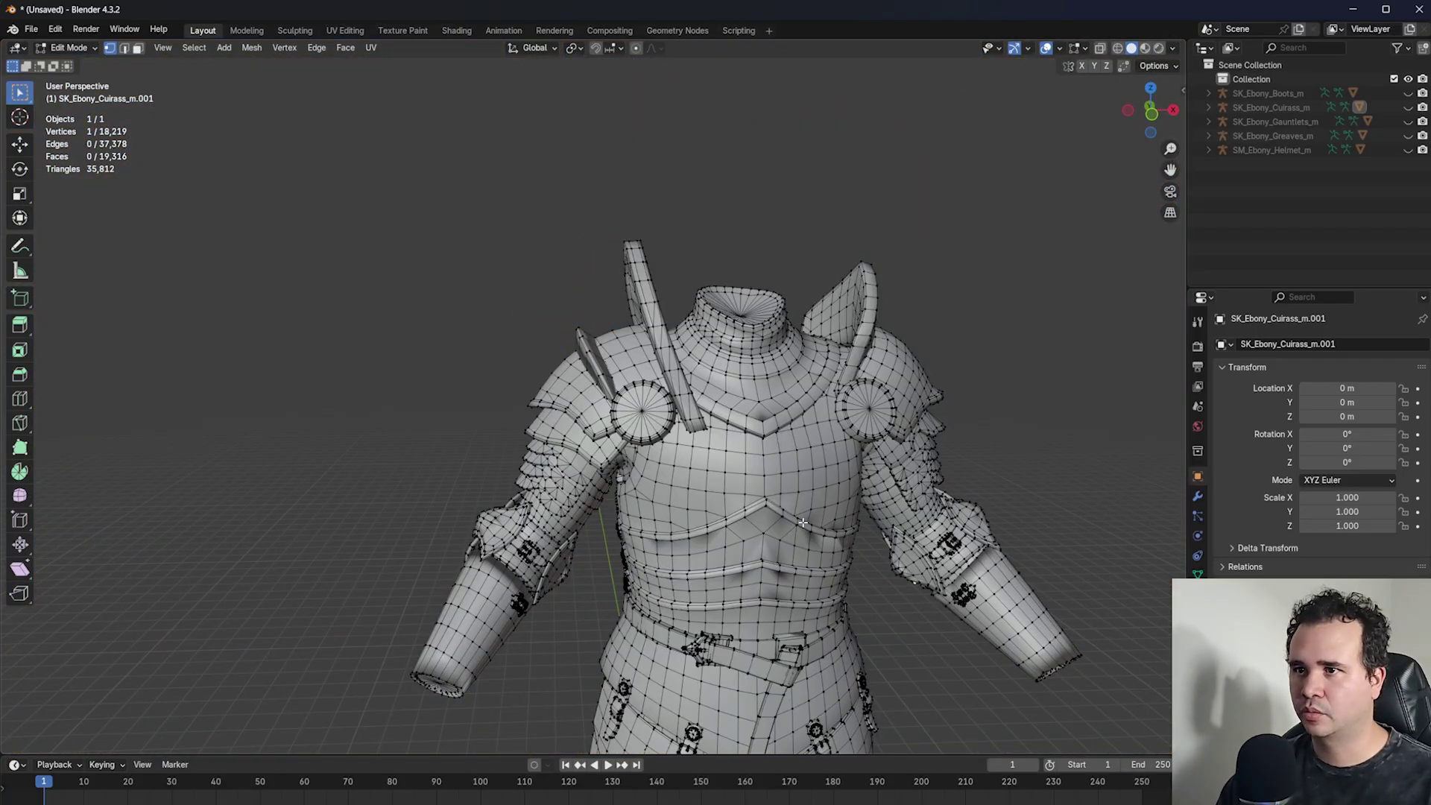
{"action": "scroll", "coordinate": [686, 512], "scroll_direction": "up", "scroll_amount": 5}
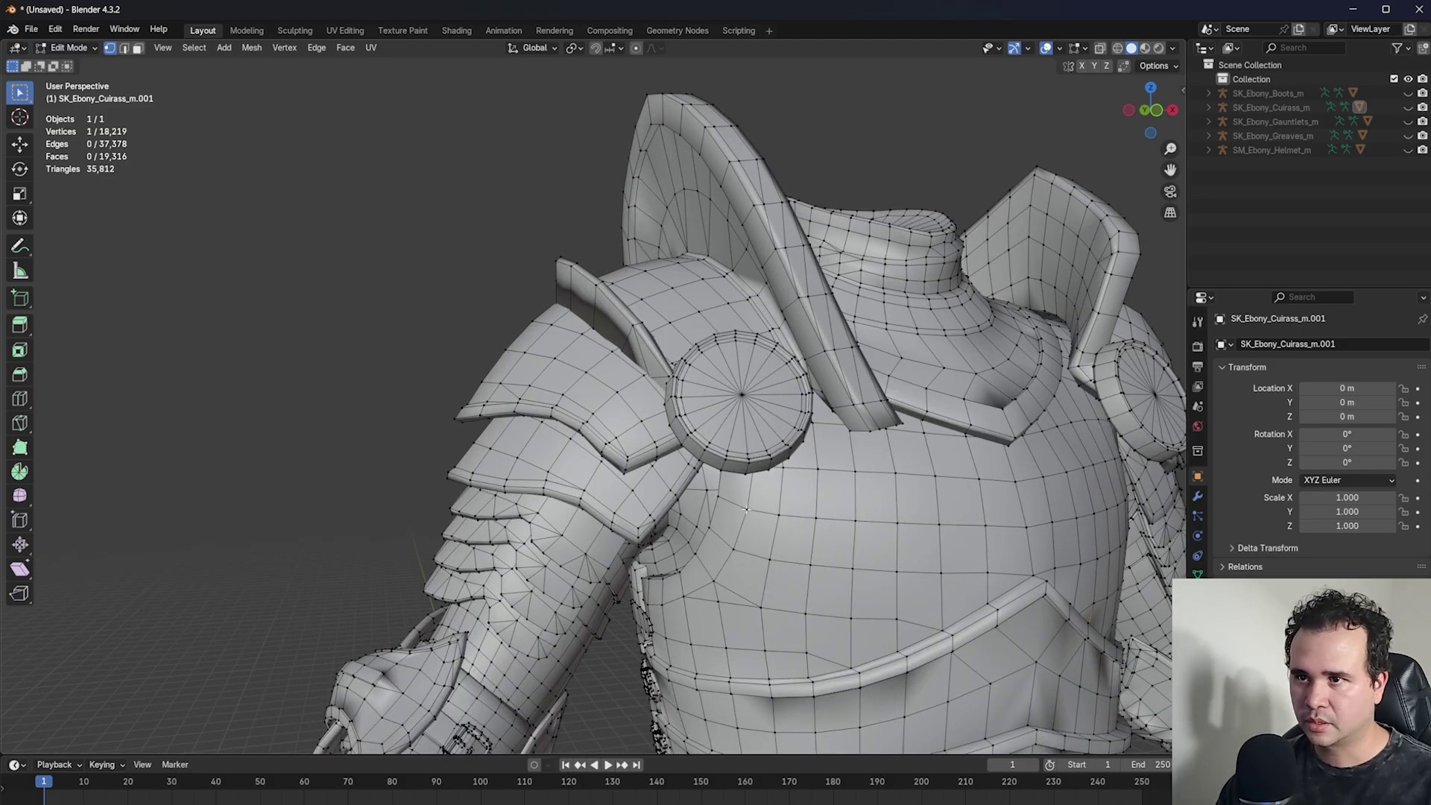
{"action": "key", "text": "ctrl+l"}
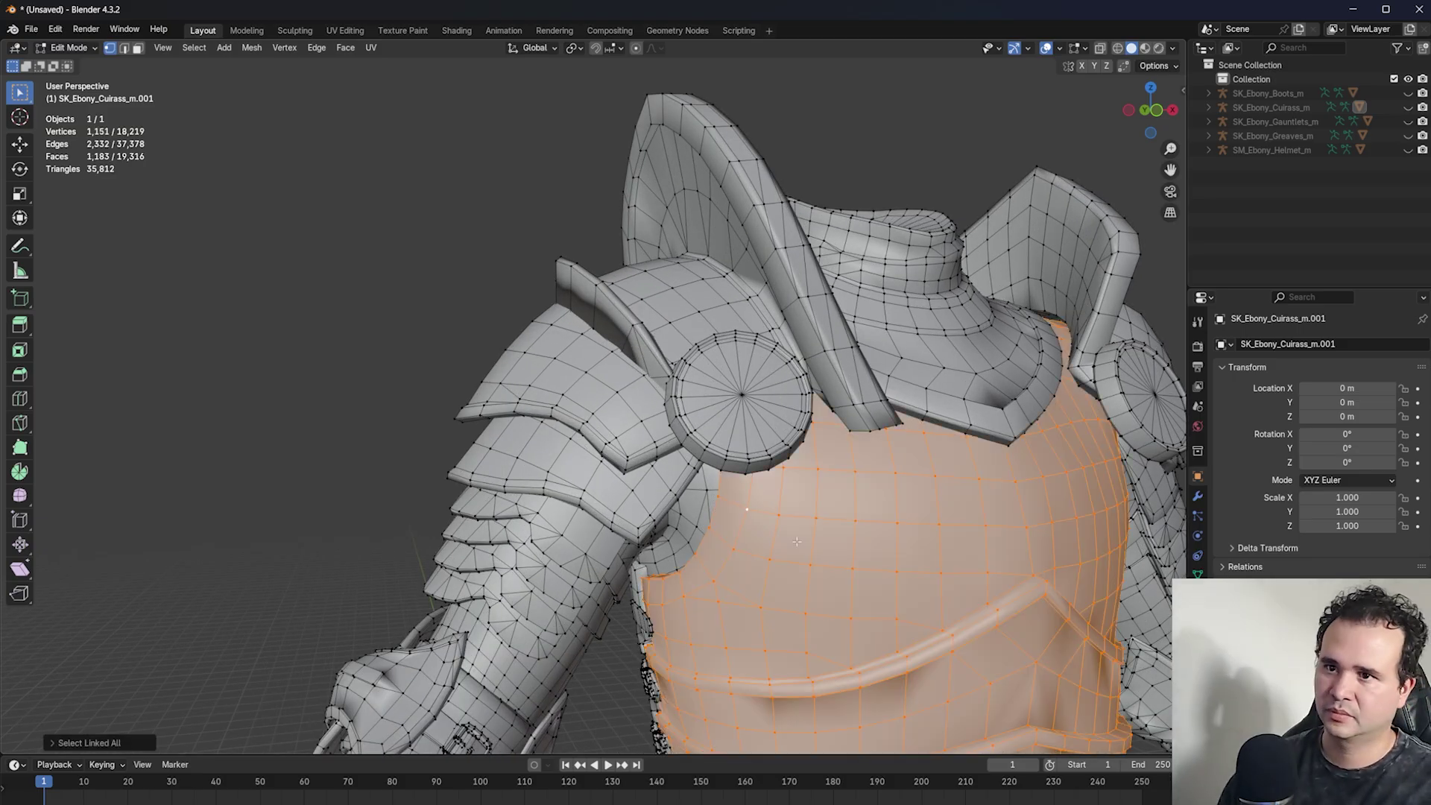
{"action": "middle_click_drag", "start_coordinate": [797, 541], "coordinate": [769, 382]}
{"action": "scroll", "coordinate": [815, 583], "scroll_direction": "down", "scroll_amount": 3}
{"action": "key", "text": "shift+h"}
- Examine the isolated breastplate's raised ridges and edge flow around the abdomen
{"action": "scroll", "coordinate": [769, 382], "scroll_direction": "up", "scroll_amount": 3}
{"action": "middle_click_drag", "start_coordinate": [656, 496], "coordinate": [931, 528]}
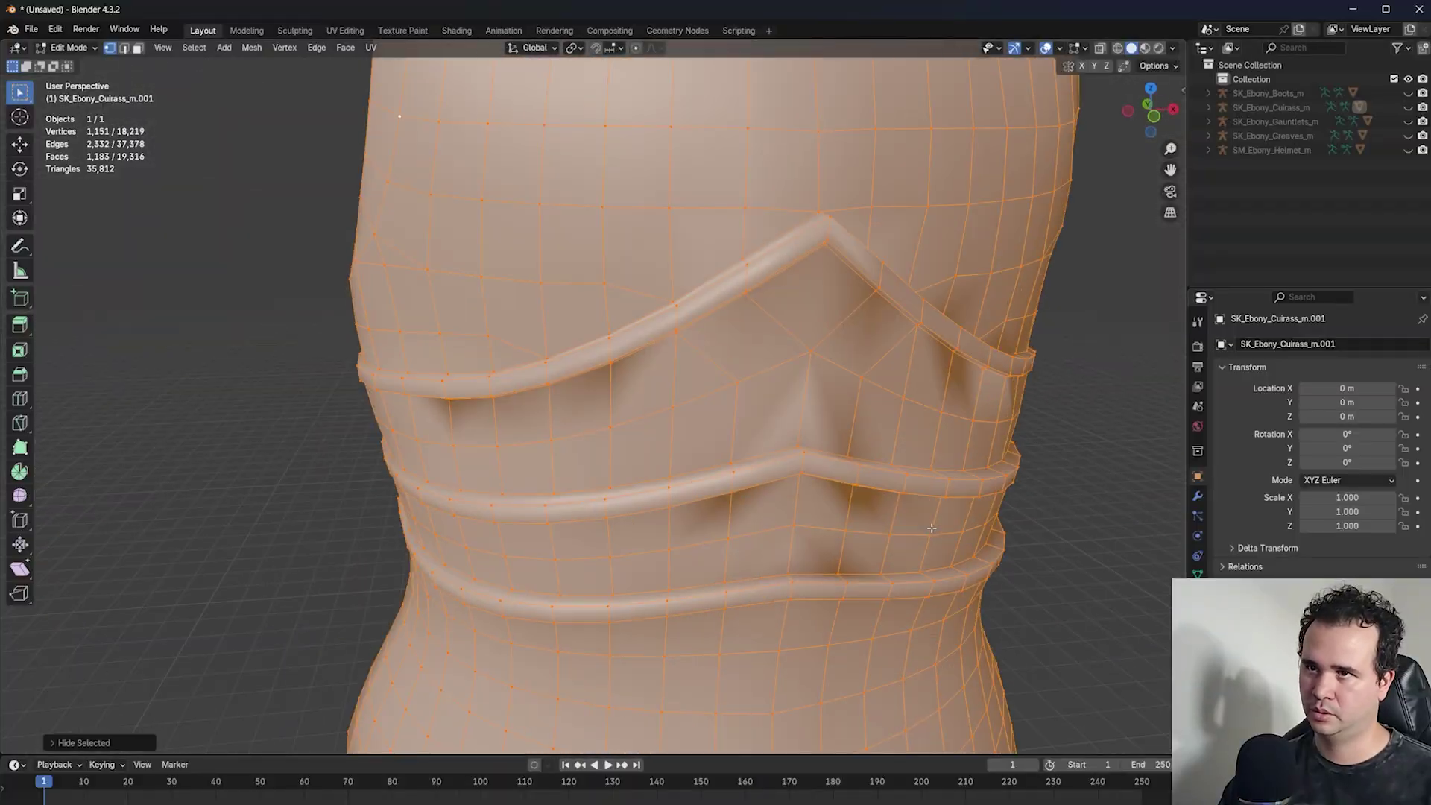
{"action": "scroll", "coordinate": [882, 559], "scroll_direction": "down", "scroll_amount": 5}
{"action": "scroll", "coordinate": [864, 567], "scroll_direction": "up", "scroll_amount": 6}
{"action": "middle_click_drag", "start_coordinate": [857, 574], "coordinate": [612, 578]}
{"action": "scroll", "coordinate": [459, 493], "scroll_direction": "down", "scroll_amount": 5}
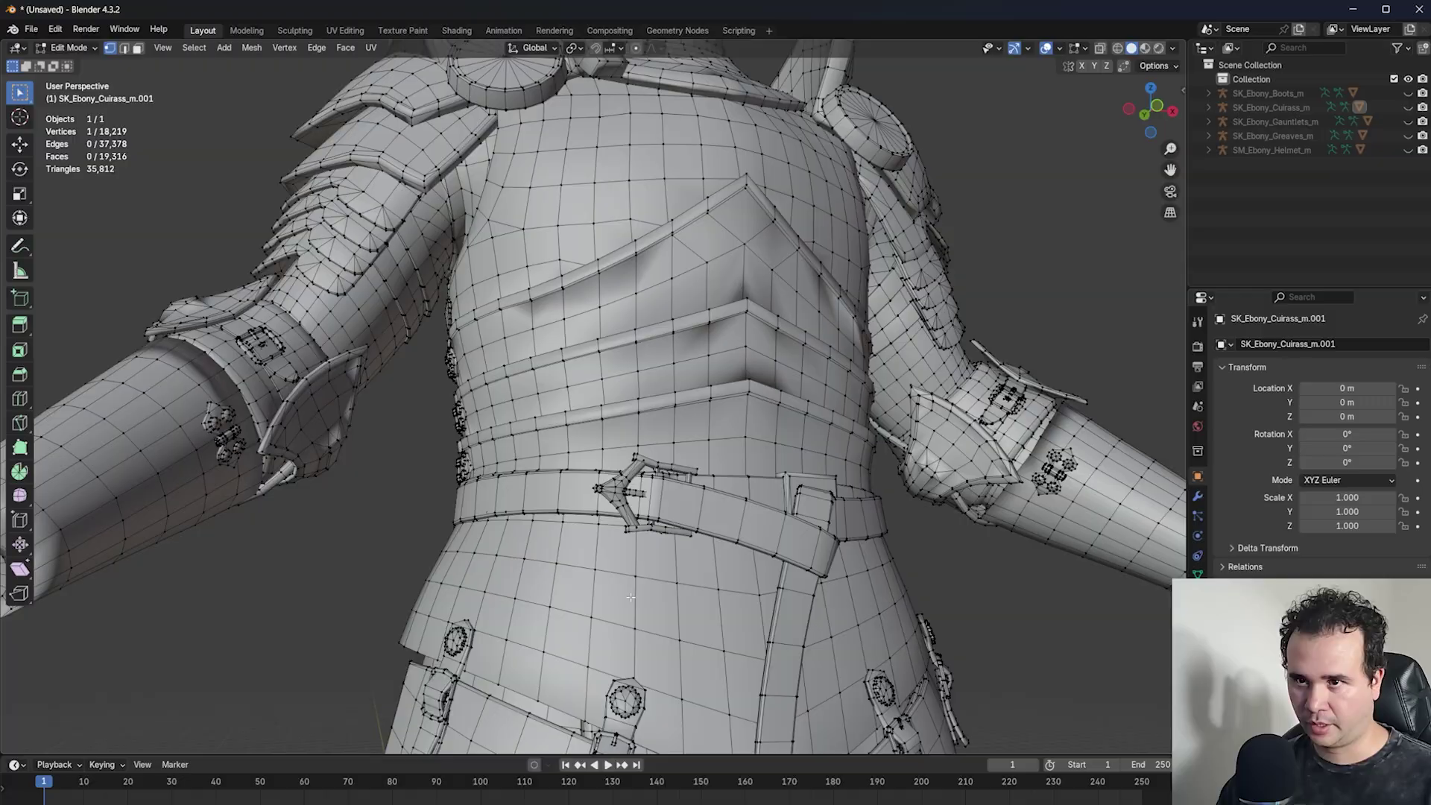
- Restore the full cuirass, select all geometry linked to one narrow upper-arm plate, and hide everything unselected
{"action": "scroll", "coordinate": [637, 394], "scroll_direction": "up", "scroll_amount": 3}
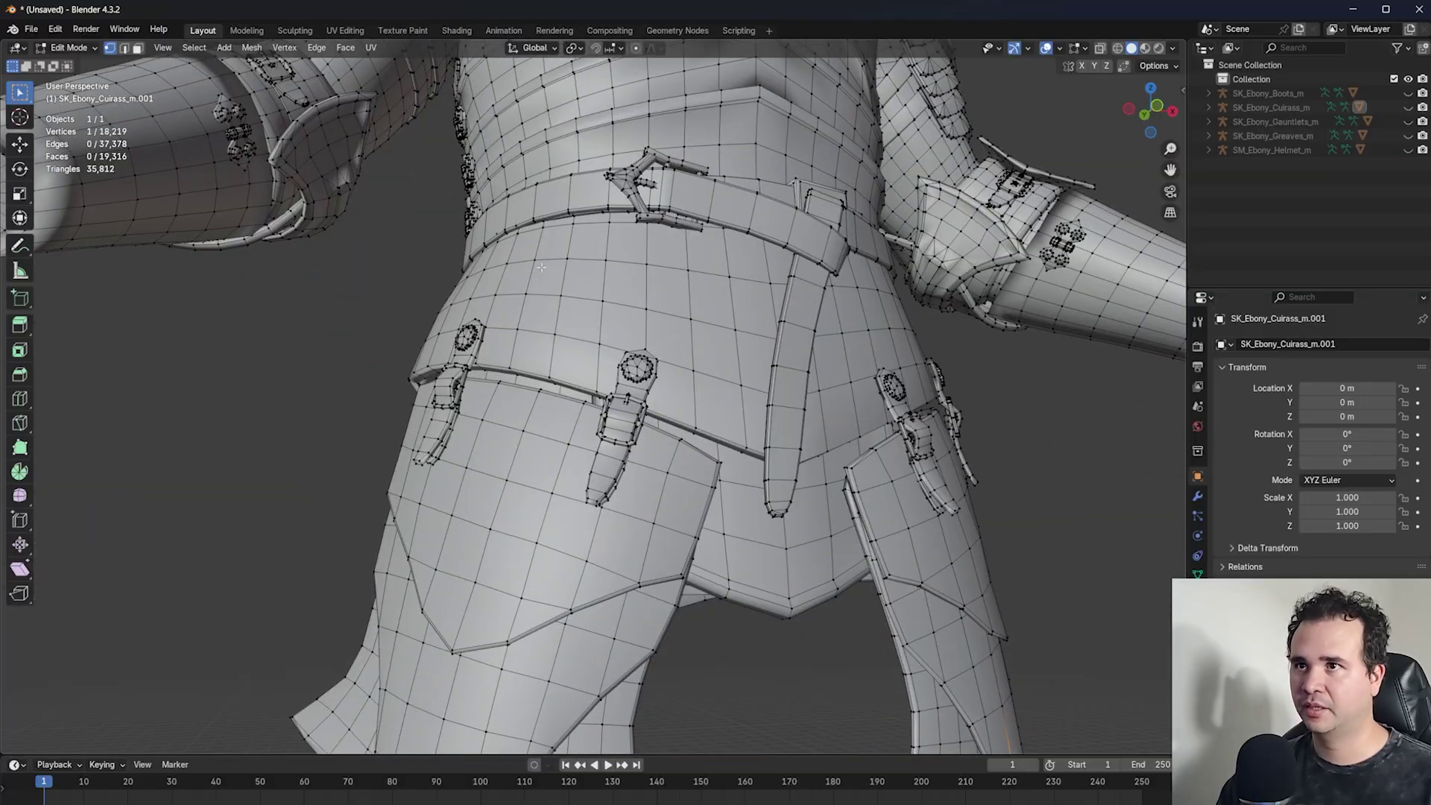
{"action": "middle_click_drag", "start_coordinate": [563, 365], "coordinate": [552, 434]}
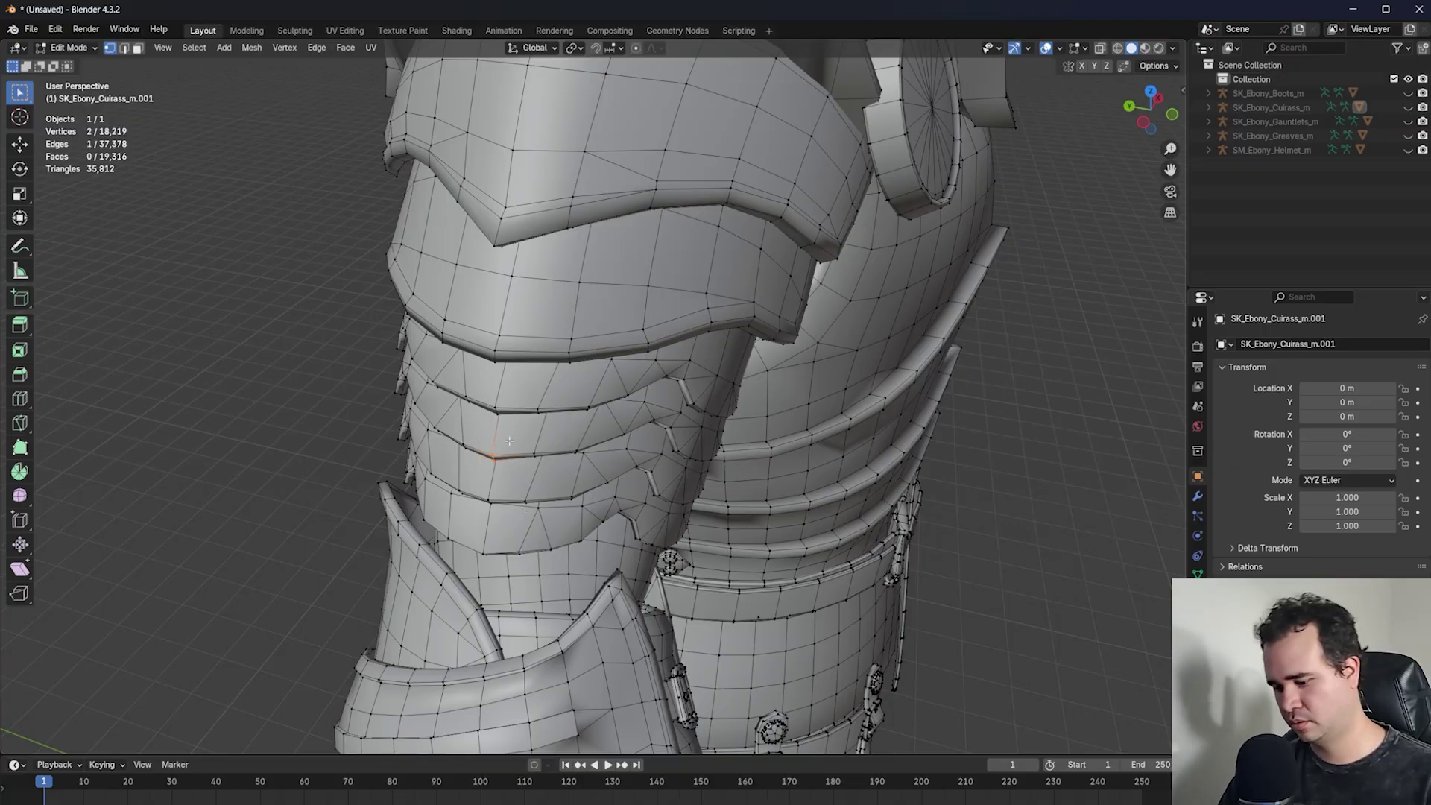
{"action": "key", "text": "ctrl+l"}
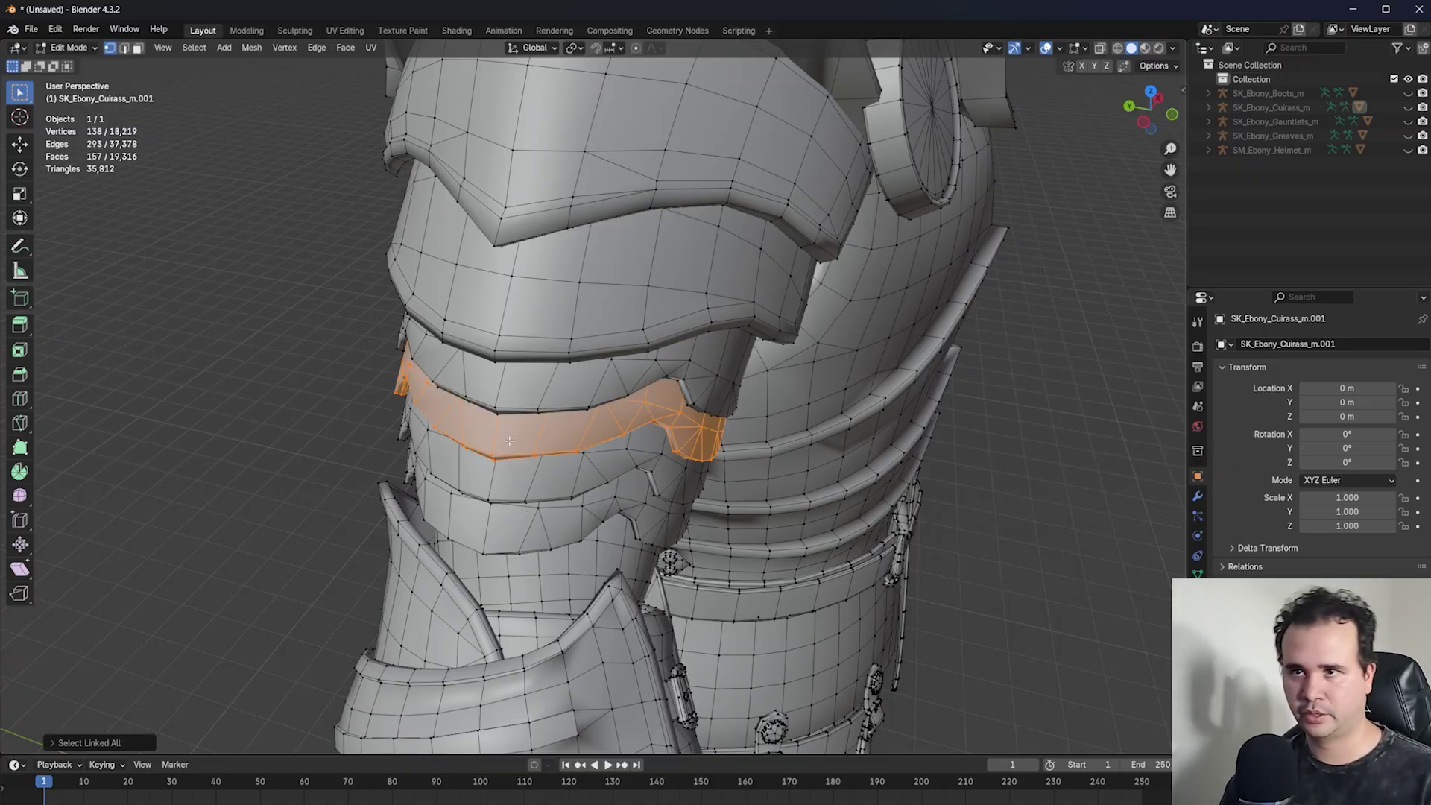
{"action": "middle_click_drag", "start_coordinate": [509, 440], "coordinate": [408, 393]}
{"action": "middle_click_drag", "start_coordinate": [474, 187], "coordinate": [481, 309], "text": "shift"}
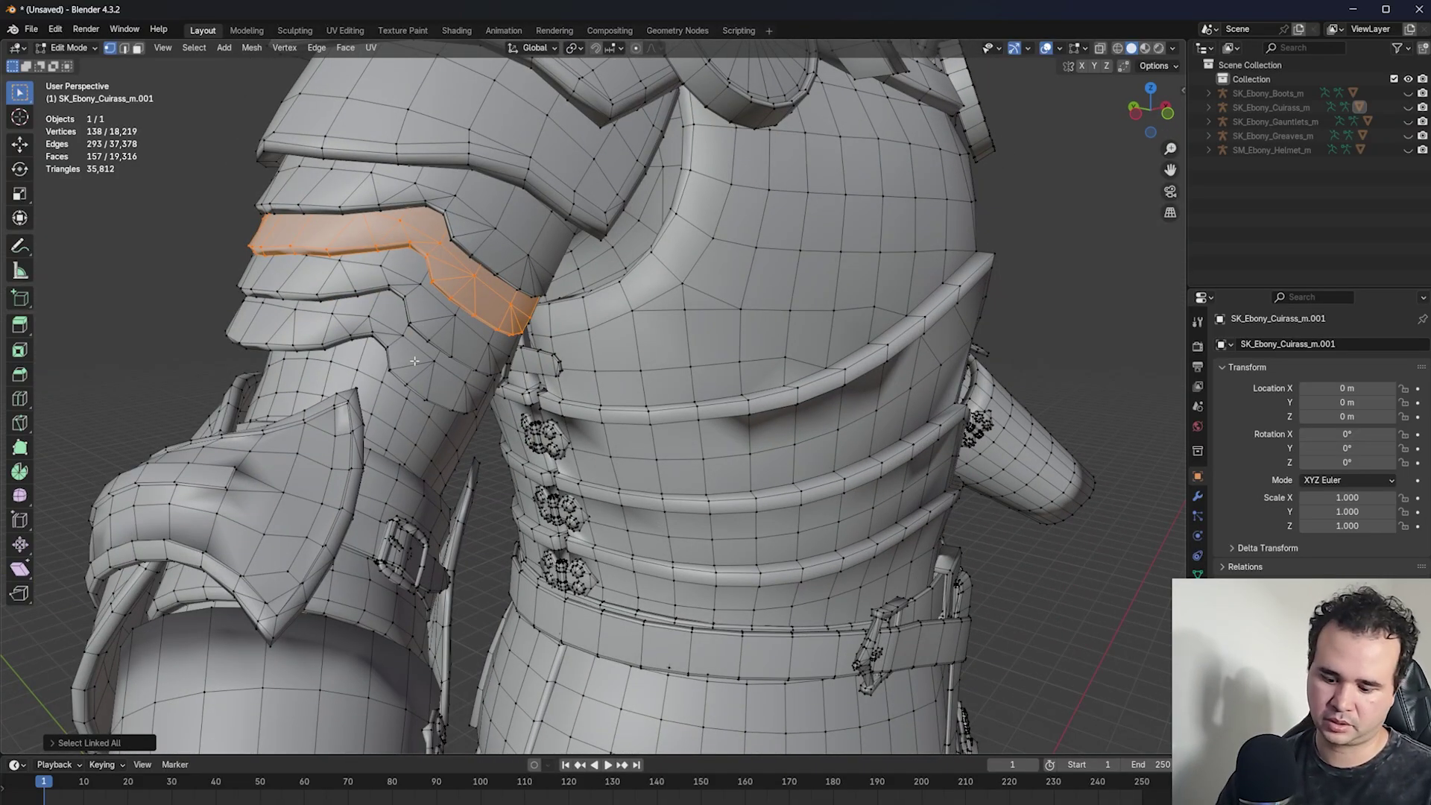
{"action": "key", "text": "shift+h"}
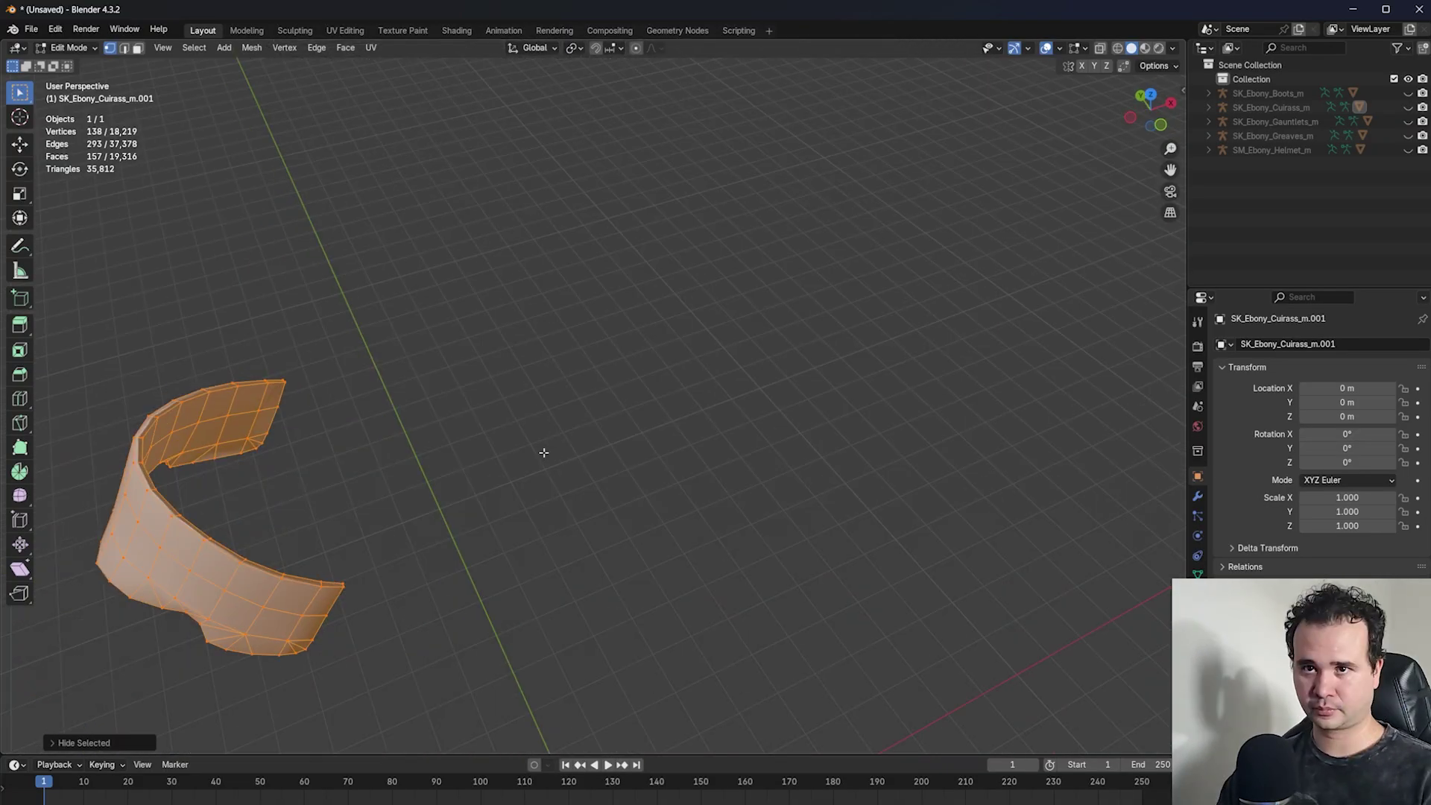
- Examine the isolated upper-arm plate from above, below and the side, checking its thickness, inner faces and end edges
{"action": "middle_click_drag", "start_coordinate": [258, 530], "coordinate": [443, 489]}
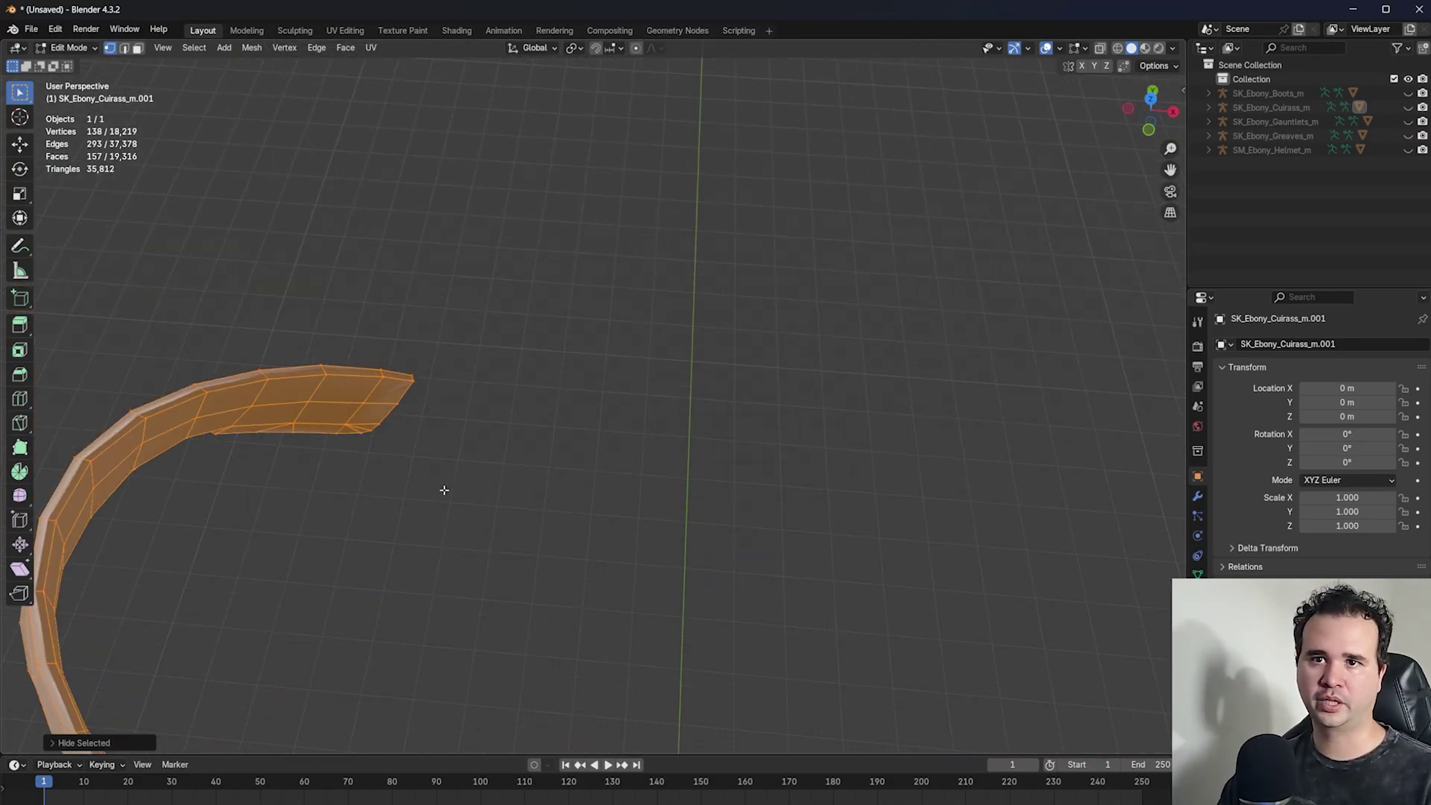
{"action": "middle_click_drag", "start_coordinate": [265, 468], "coordinate": [466, 387], "text": "shift"}
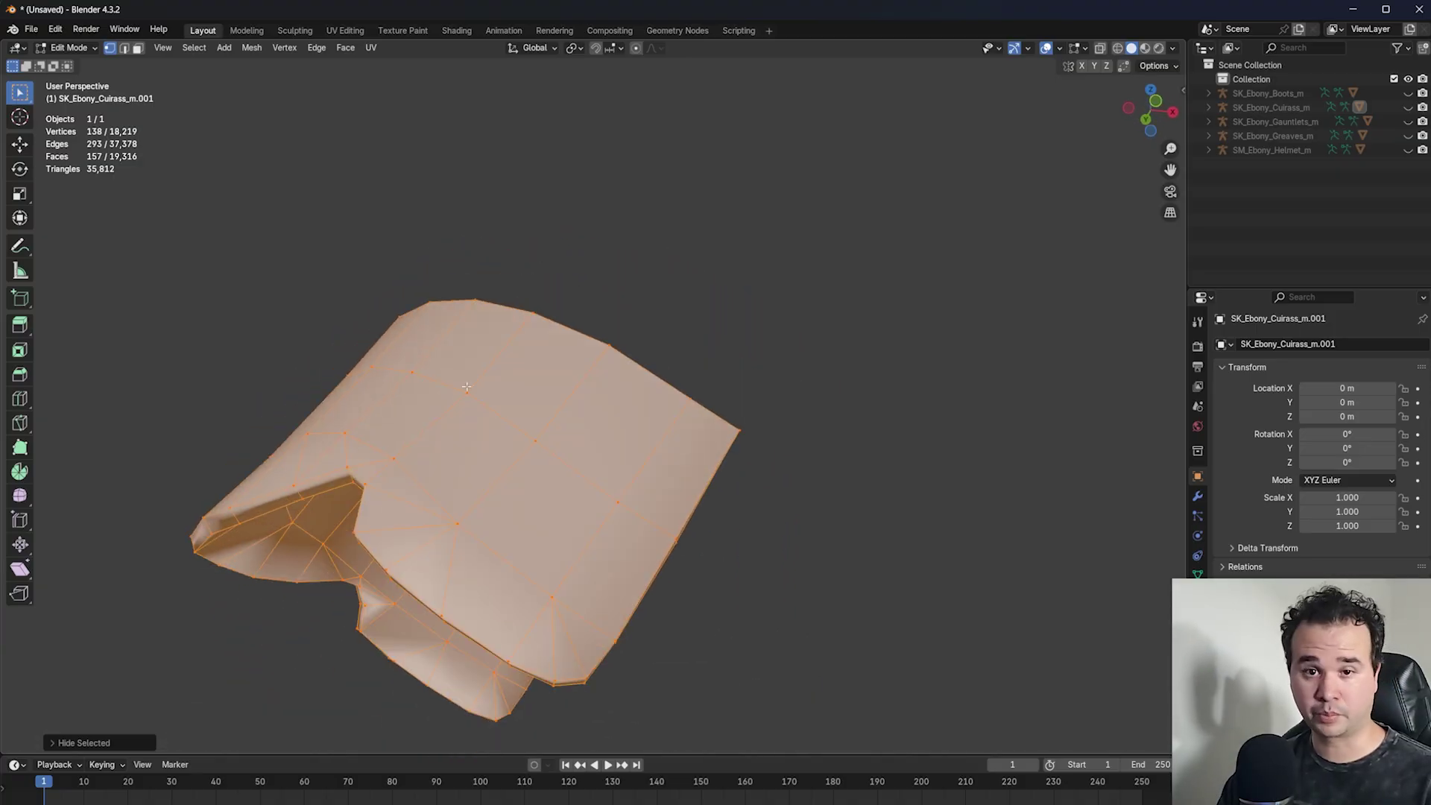
{"action": "scroll", "coordinate": [402, 294], "scroll_direction": "down", "scroll_amount": 4}
{"action": "middle_click_drag", "start_coordinate": [532, 469], "coordinate": [557, 345]}
{"action": "scroll", "coordinate": [559, 386], "scroll_direction": "up", "scroll_amount": 3}
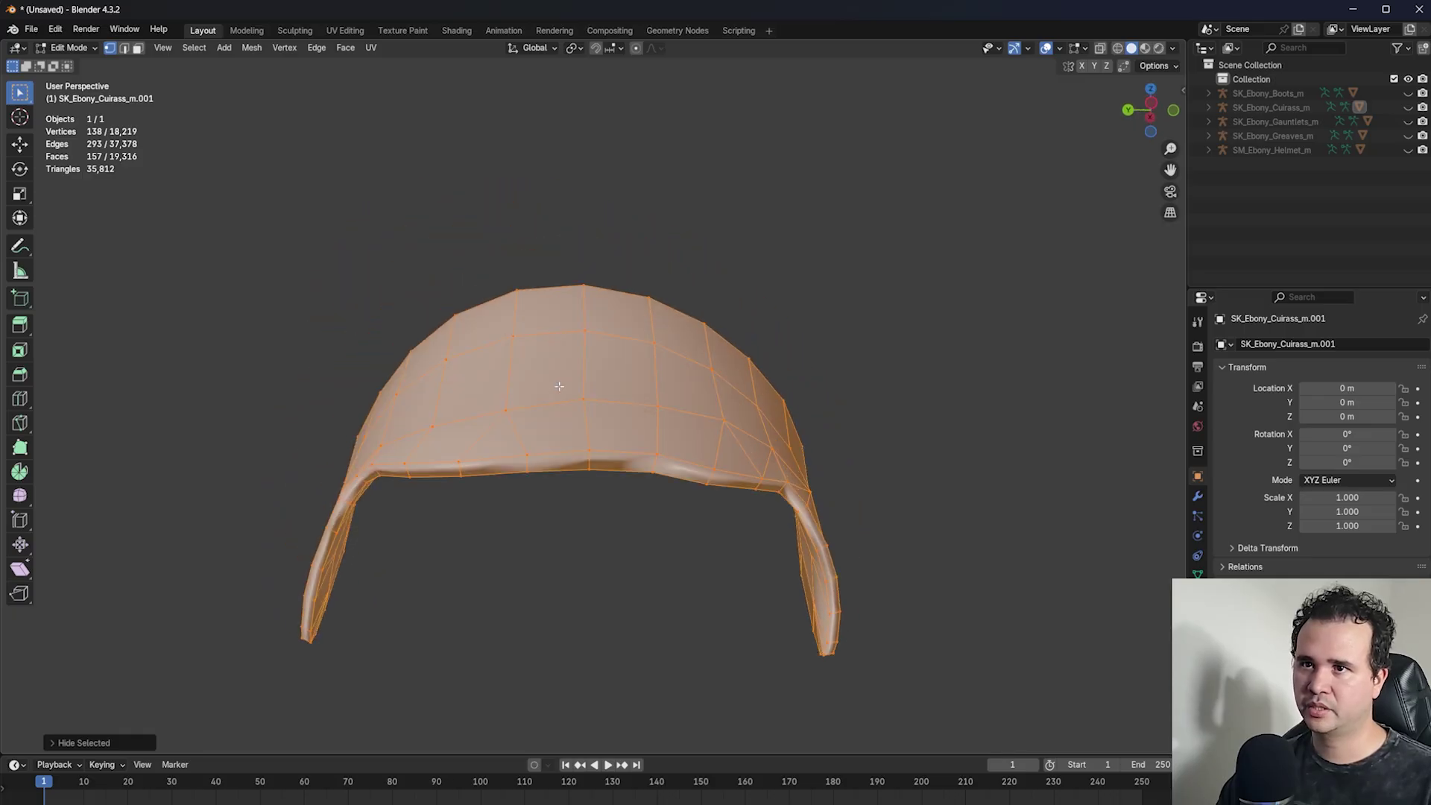
{"action": "middle_click_drag", "start_coordinate": [287, 512], "coordinate": [408, 579]}
{"action": "middle_click_drag", "start_coordinate": [765, 478], "coordinate": [747, 401]}
{"action": "scroll", "coordinate": [486, 517], "scroll_direction": "down", "scroll_amount": 3}
{"action": "scroll", "coordinate": [599, 515], "scroll_direction": "up", "scroll_amount": 5}
{"action": "scroll", "coordinate": [747, 401], "scroll_direction": "down", "scroll_amount": 5}
{"action": "middle_click_drag", "start_coordinate": [659, 432], "coordinate": [656, 411]}
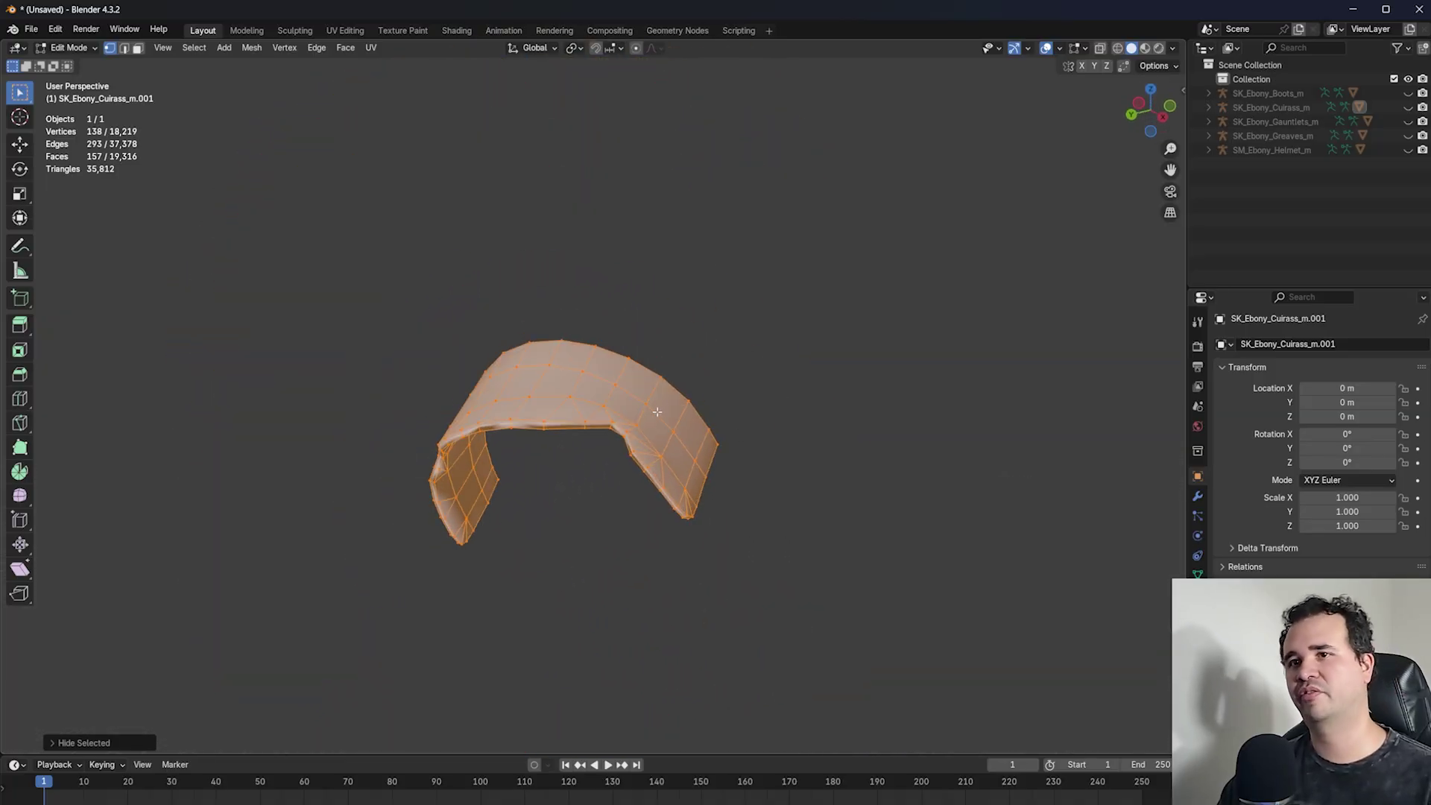
- Reveal all hidden cuirass geometry and examine the complete upper body from the side and front
{"action": "key", "text": "alt+h"}
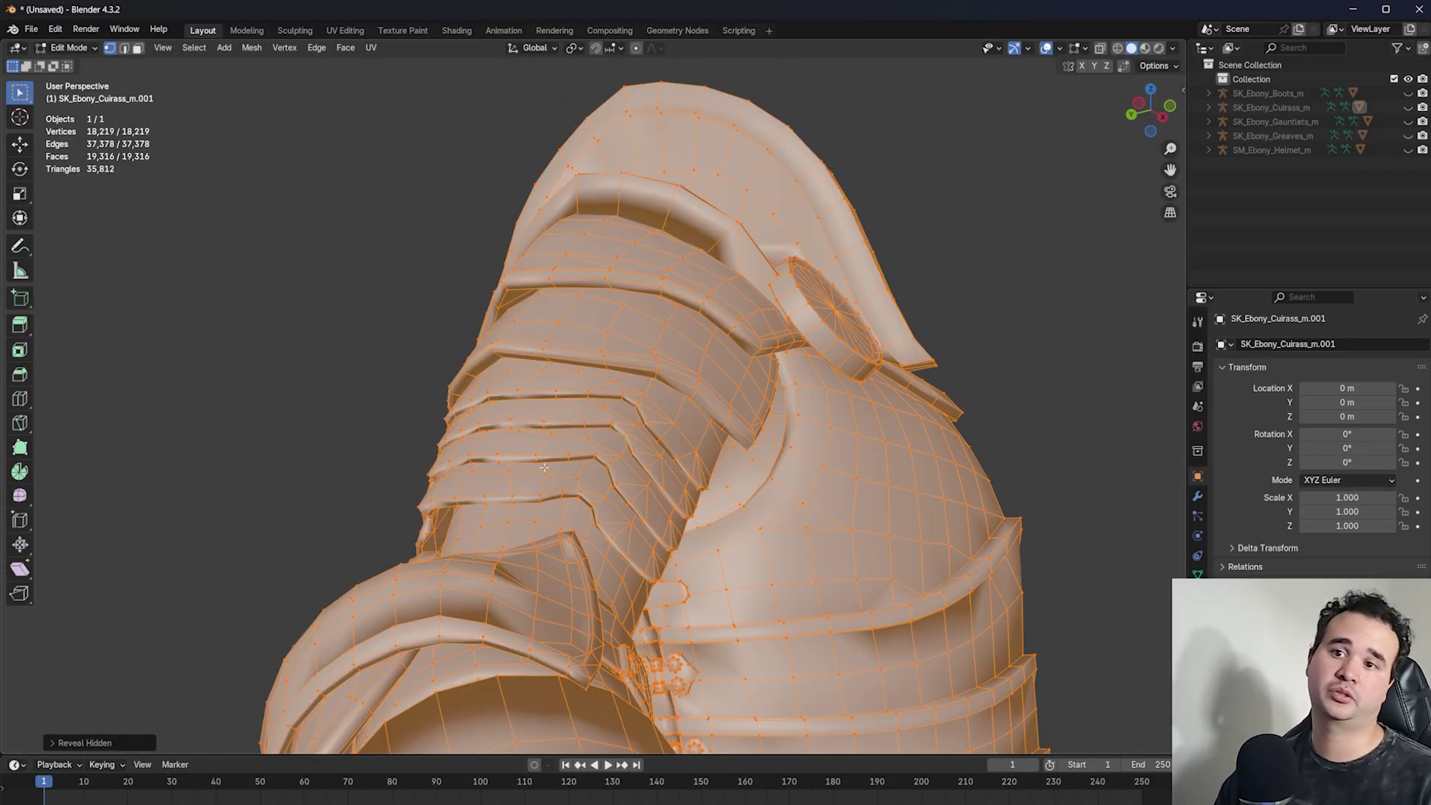
{"action": "scroll", "coordinate": [544, 467], "scroll_direction": "down", "scroll_amount": 4}
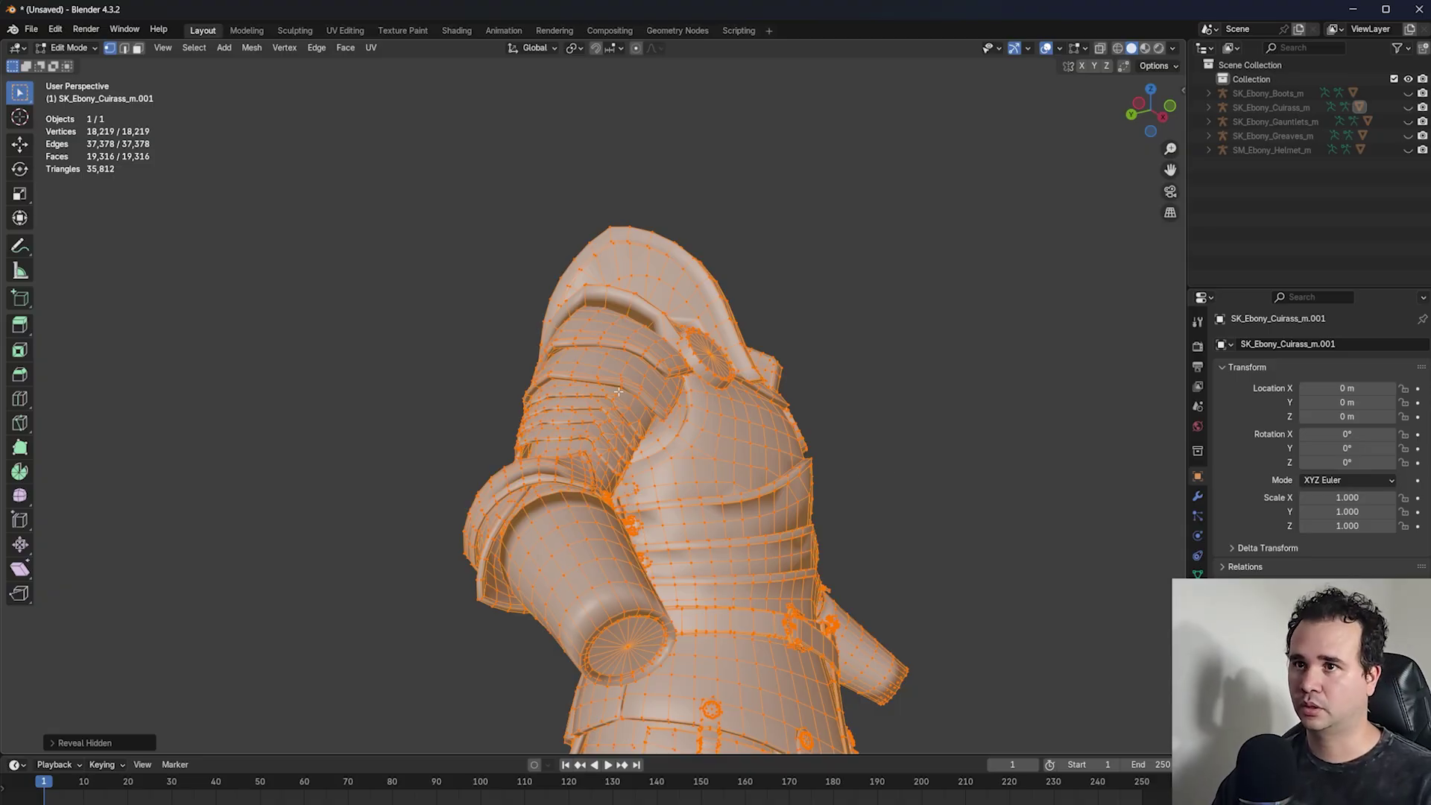
{"action": "middle_click_drag", "start_coordinate": [813, 453], "coordinate": [685, 485]}
{"action": "scroll", "coordinate": [628, 463], "scroll_direction": "down", "scroll_amount": 3}
{"action": "scroll", "coordinate": [629, 462], "scroll_direction": "up", "scroll_amount": 5}
{"action": "middle_click_drag", "start_coordinate": [439, 402], "coordinate": [603, 434]}
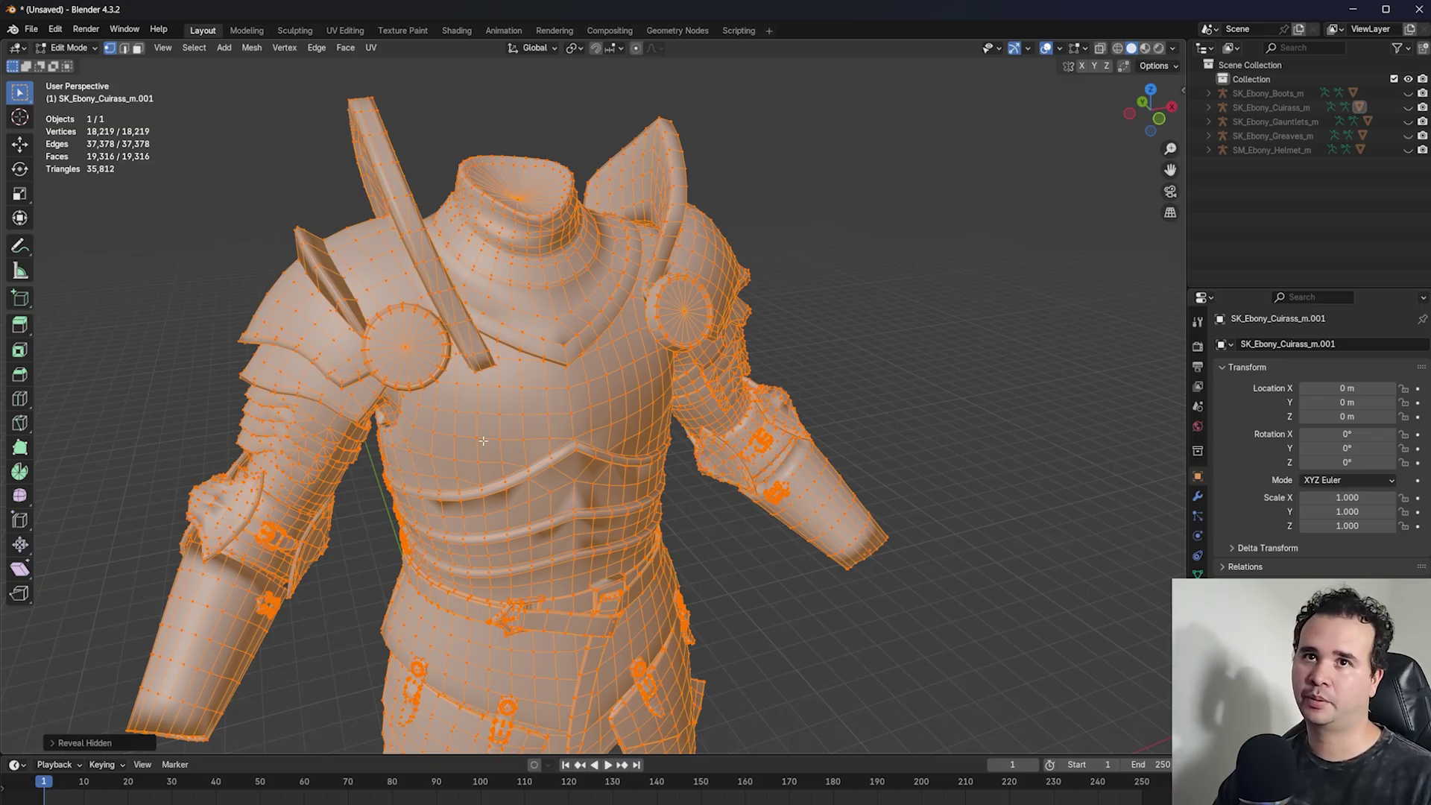
{"action": "middle_click_drag", "start_coordinate": [422, 387], "coordinate": [471, 399], "text": "shift"}
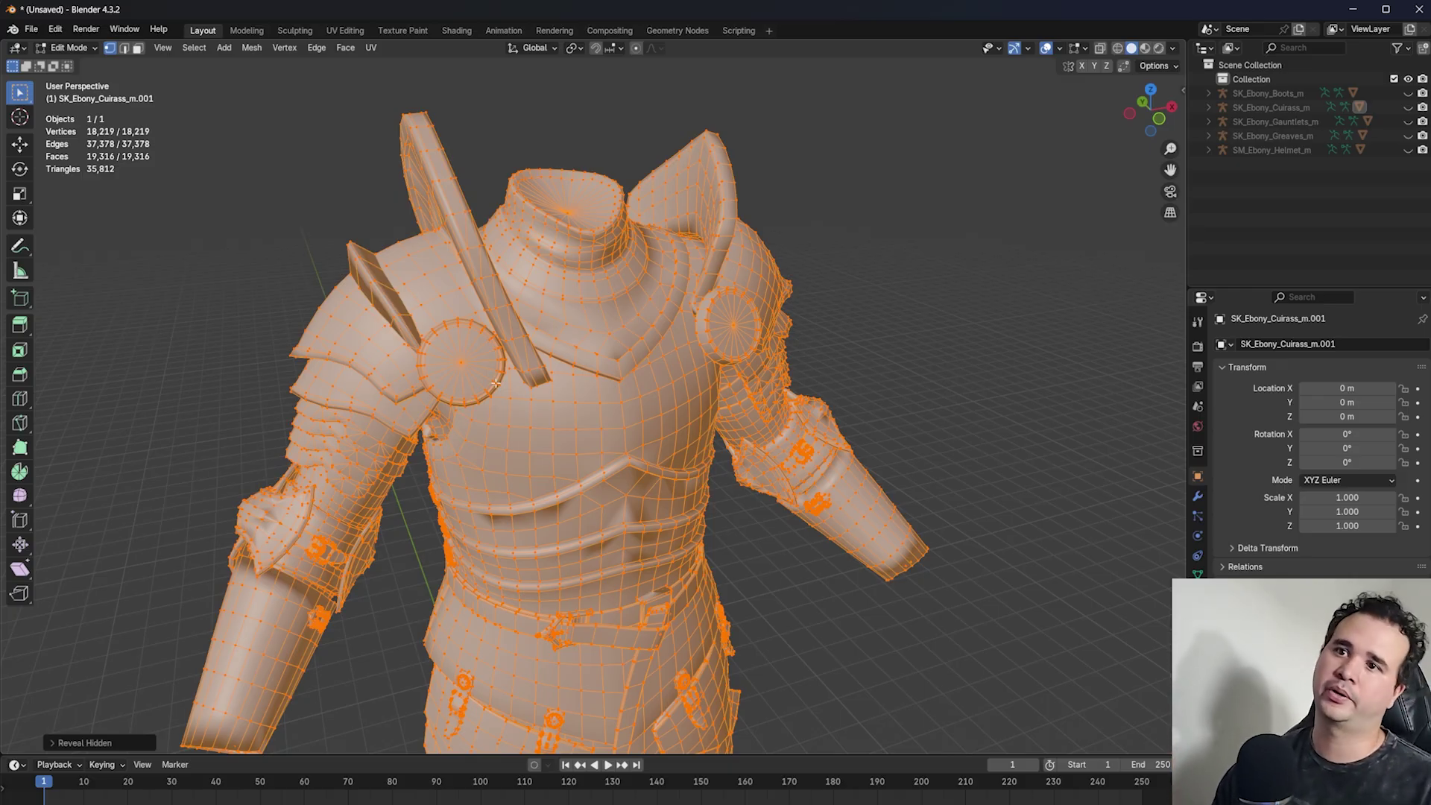
{"action": "scroll", "coordinate": [664, 263], "scroll_direction": "up", "scroll_amount": 2}
{"action": "scroll", "coordinate": [565, 499], "scroll_direction": "down", "scroll_amount": 5}
- Examine the cuirass's rear waist and skirt plates, then its side profile with the forearm and shoulder guards
{"action": "middle_click_drag", "start_coordinate": [387, 612], "coordinate": [674, 526]}
{"action": "scroll", "coordinate": [614, 600], "scroll_direction": "up", "scroll_amount": 2}
{"action": "middle_click_drag", "start_coordinate": [614, 600], "coordinate": [712, 371], "text": "shift"}
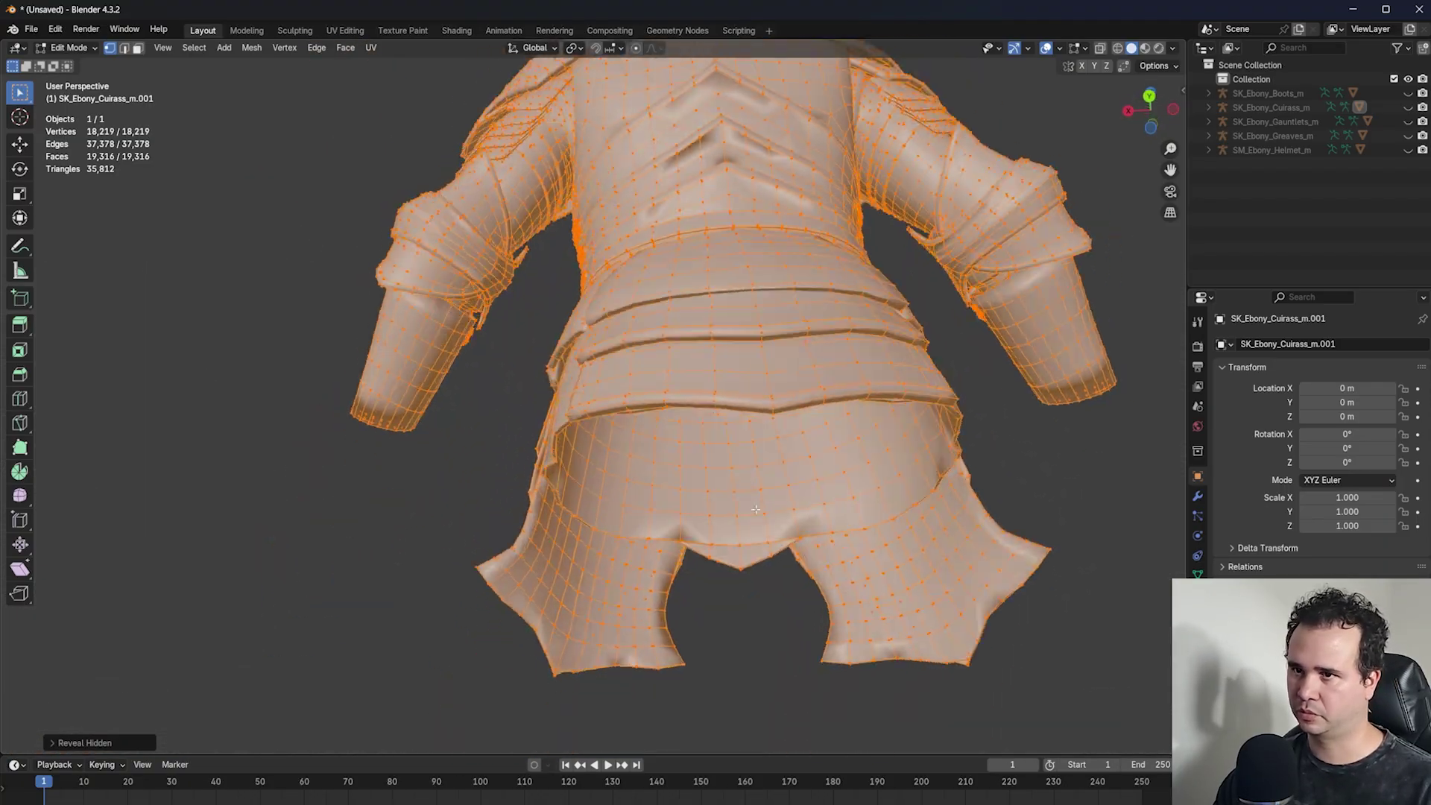
{"action": "middle_click_drag", "start_coordinate": [749, 522], "coordinate": [621, 558]}
{"action": "scroll", "coordinate": [621, 559], "scroll_direction": "down", "scroll_amount": 4}
{"action": "middle_click_drag", "start_coordinate": [760, 568], "coordinate": [703, 591]}
{"action": "scroll", "coordinate": [703, 591], "scroll_direction": "up", "scroll_amount": 3}
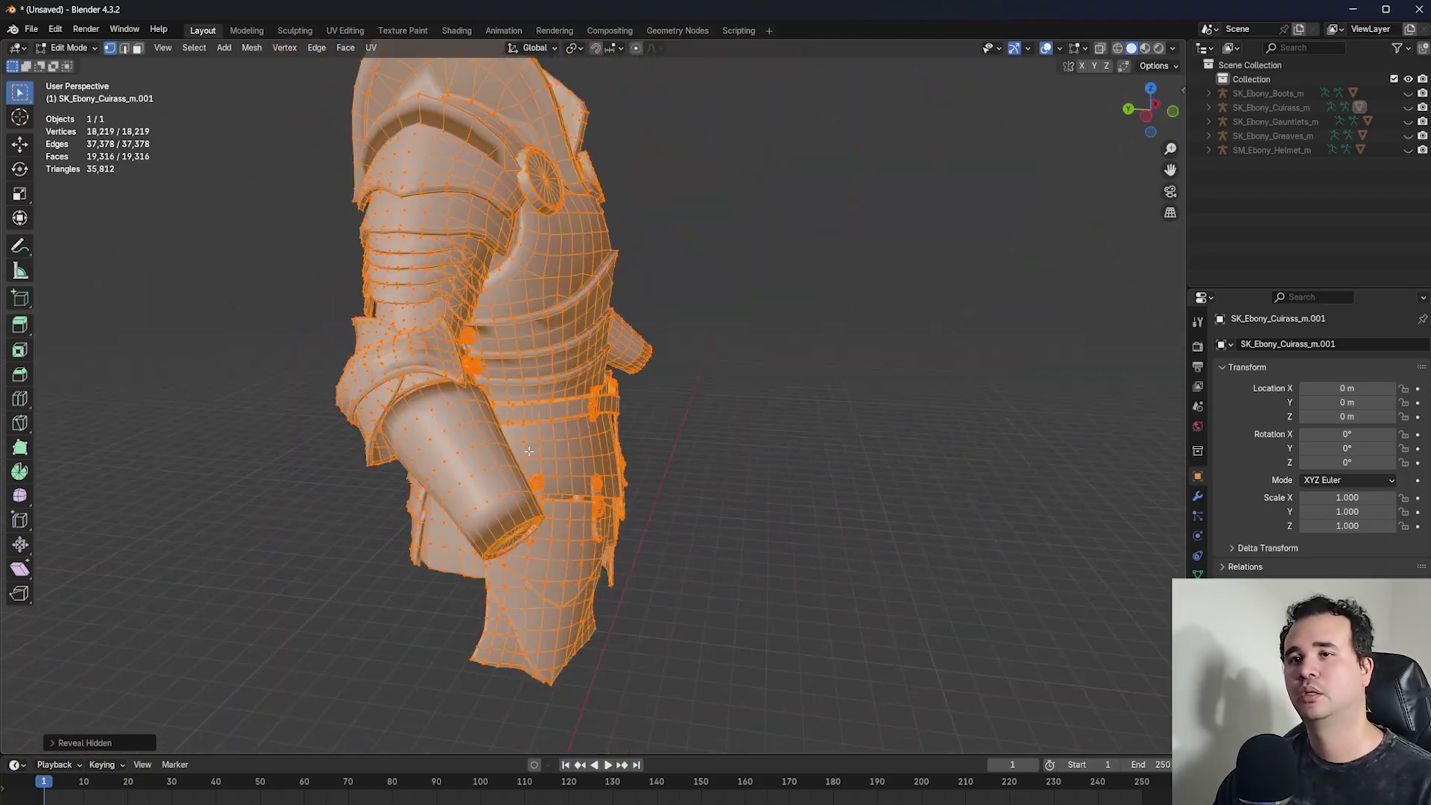
{"action": "middle_click_drag", "start_coordinate": [543, 316], "coordinate": [676, 511], "text": "shift"}
{"action": "scroll", "coordinate": [676, 512], "scroll_direction": "up", "scroll_amount": 1}
{"action": "scroll", "coordinate": [461, 503], "scroll_direction": "up", "scroll_amount": 2}
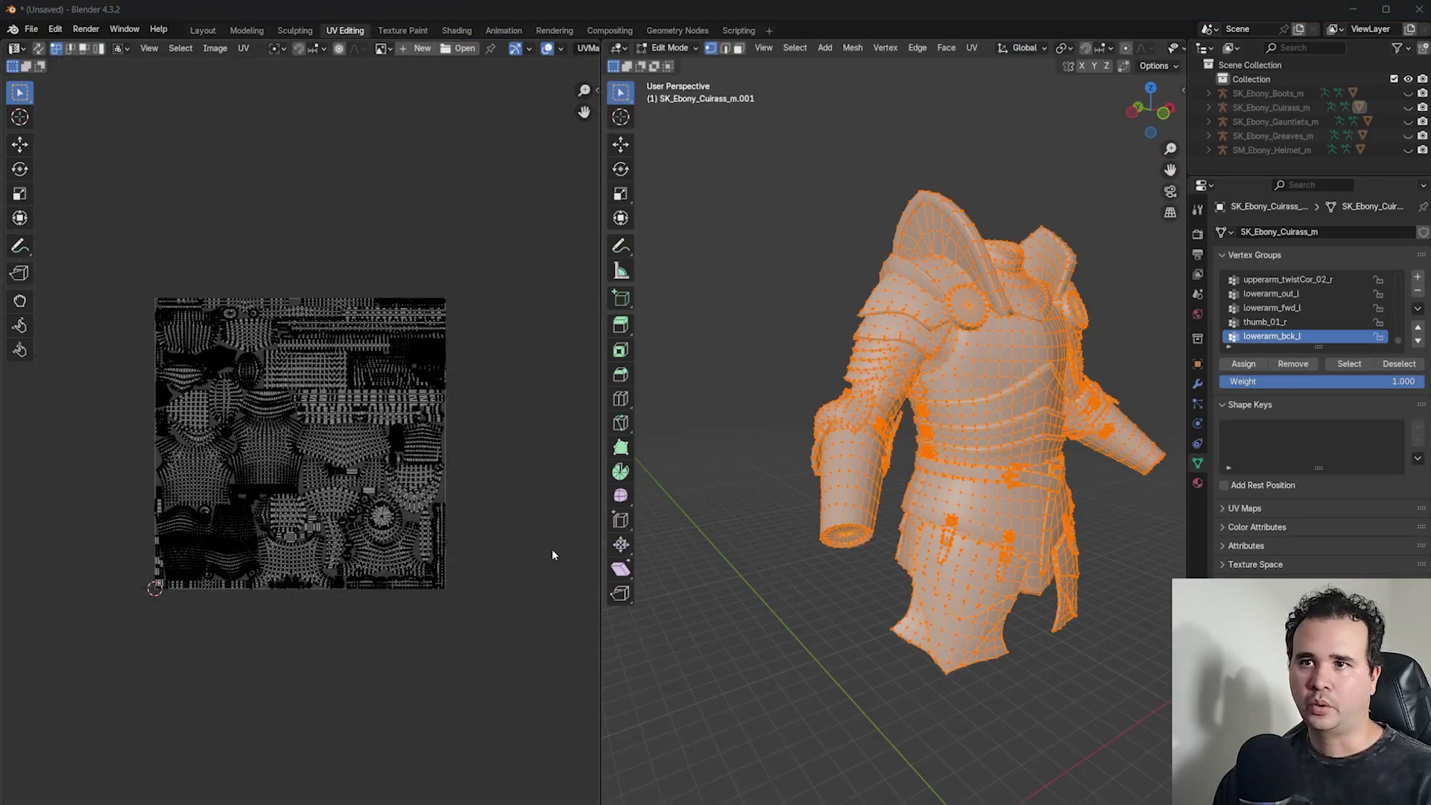
- In the UV Editing workspace, widen the UV editor and examine the cuirass's packed UV islands, including the narrow strips up close
{"action": "scroll", "coordinate": [415, 500], "scroll_direction": "up", "scroll_amount": 3}
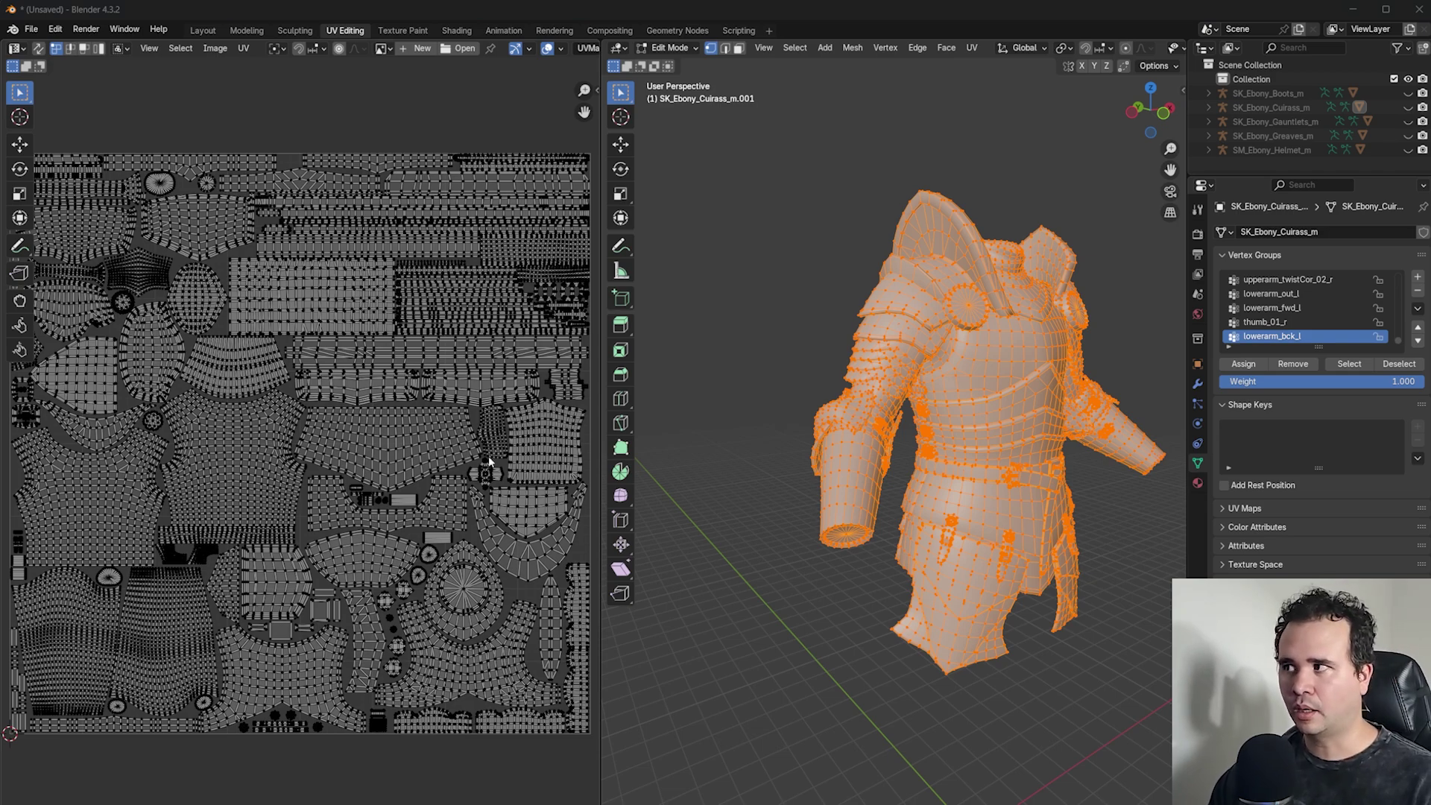
{"action": "left_click_drag", "start_coordinate": [598, 657], "coordinate": [876, 657]}
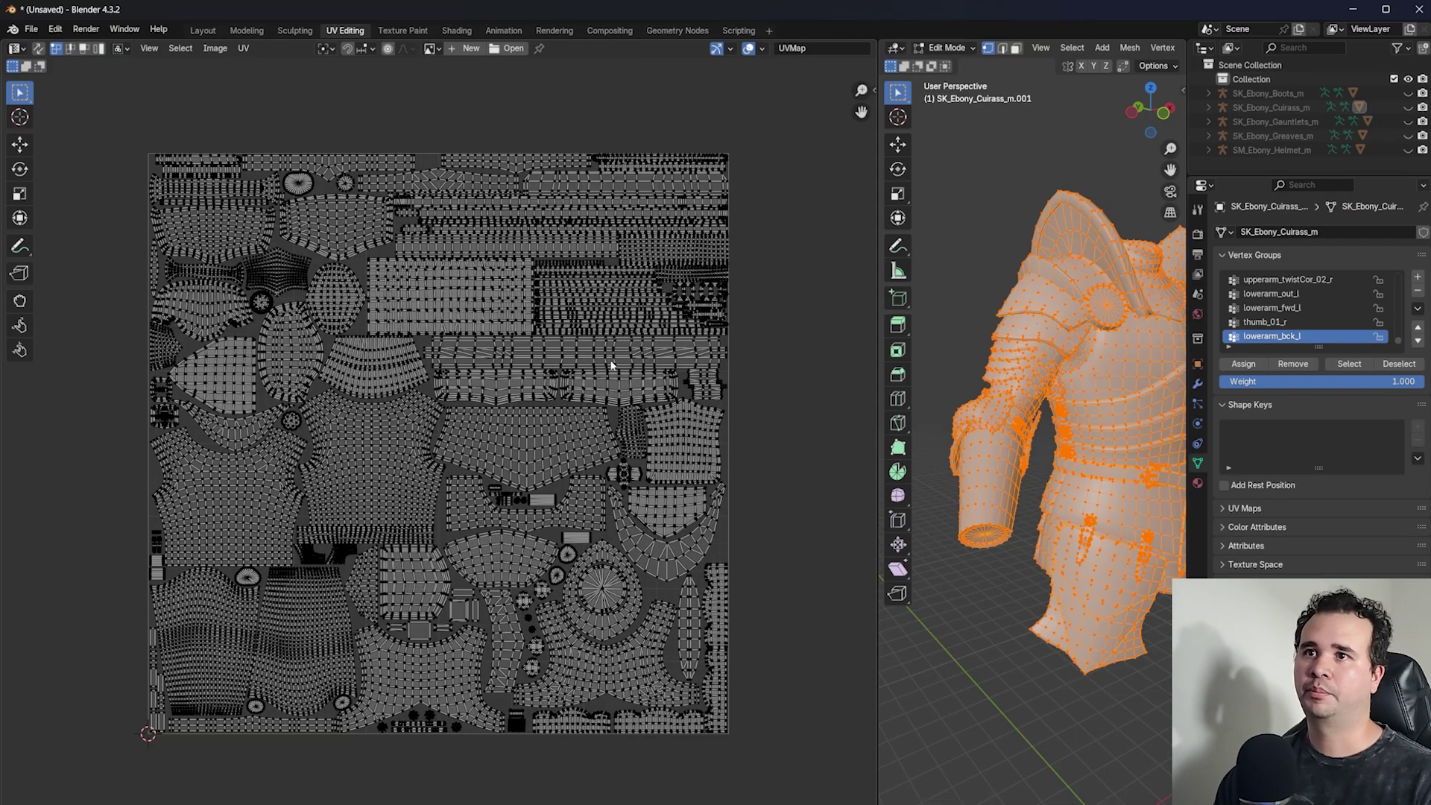
{"action": "scroll", "coordinate": [576, 445], "scroll_direction": "up", "scroll_amount": 5}
{"action": "scroll", "coordinate": [479, 447], "scroll_direction": "up", "scroll_amount": 4}
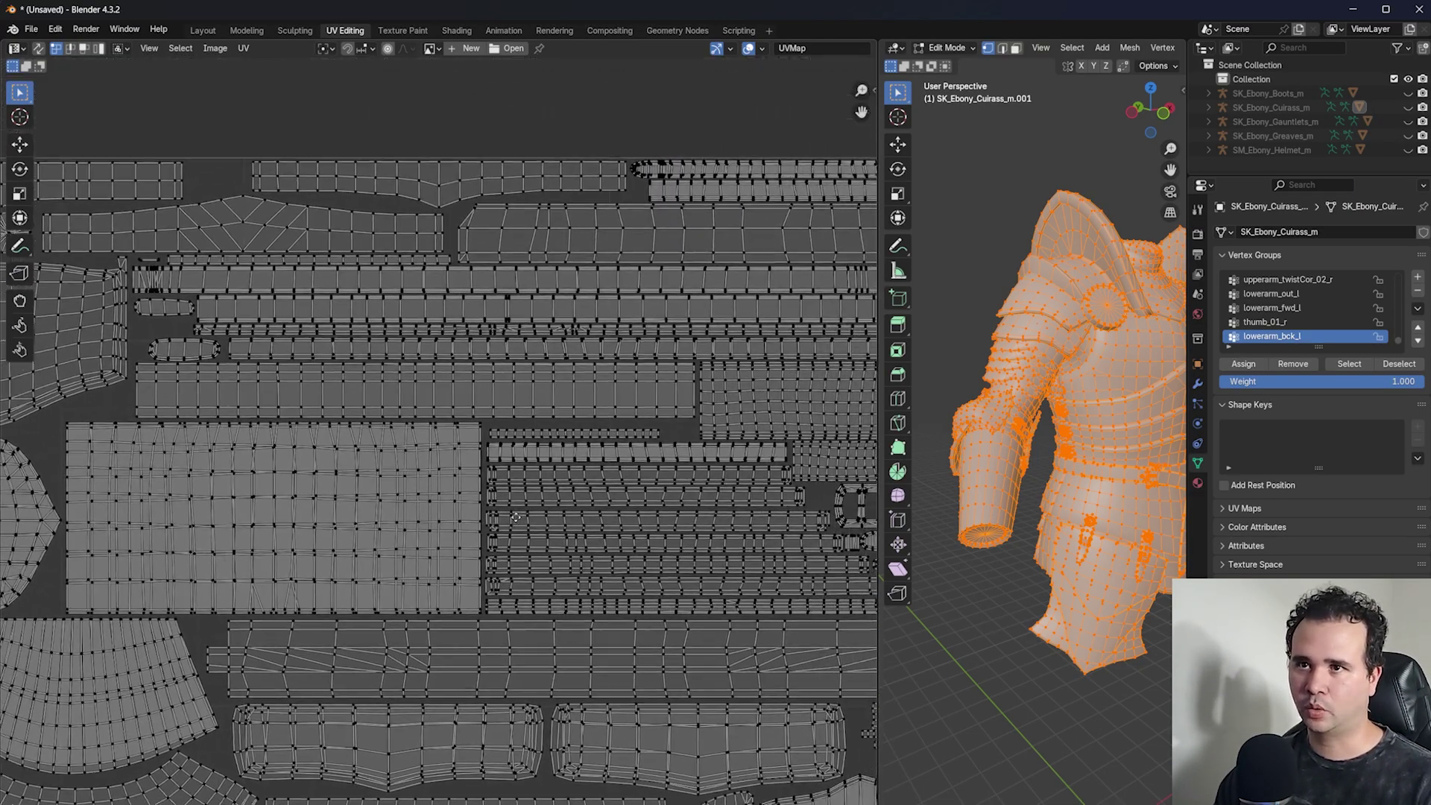
{"action": "scroll", "coordinate": [536, 365], "scroll_direction": "down", "scroll_amount": 5}
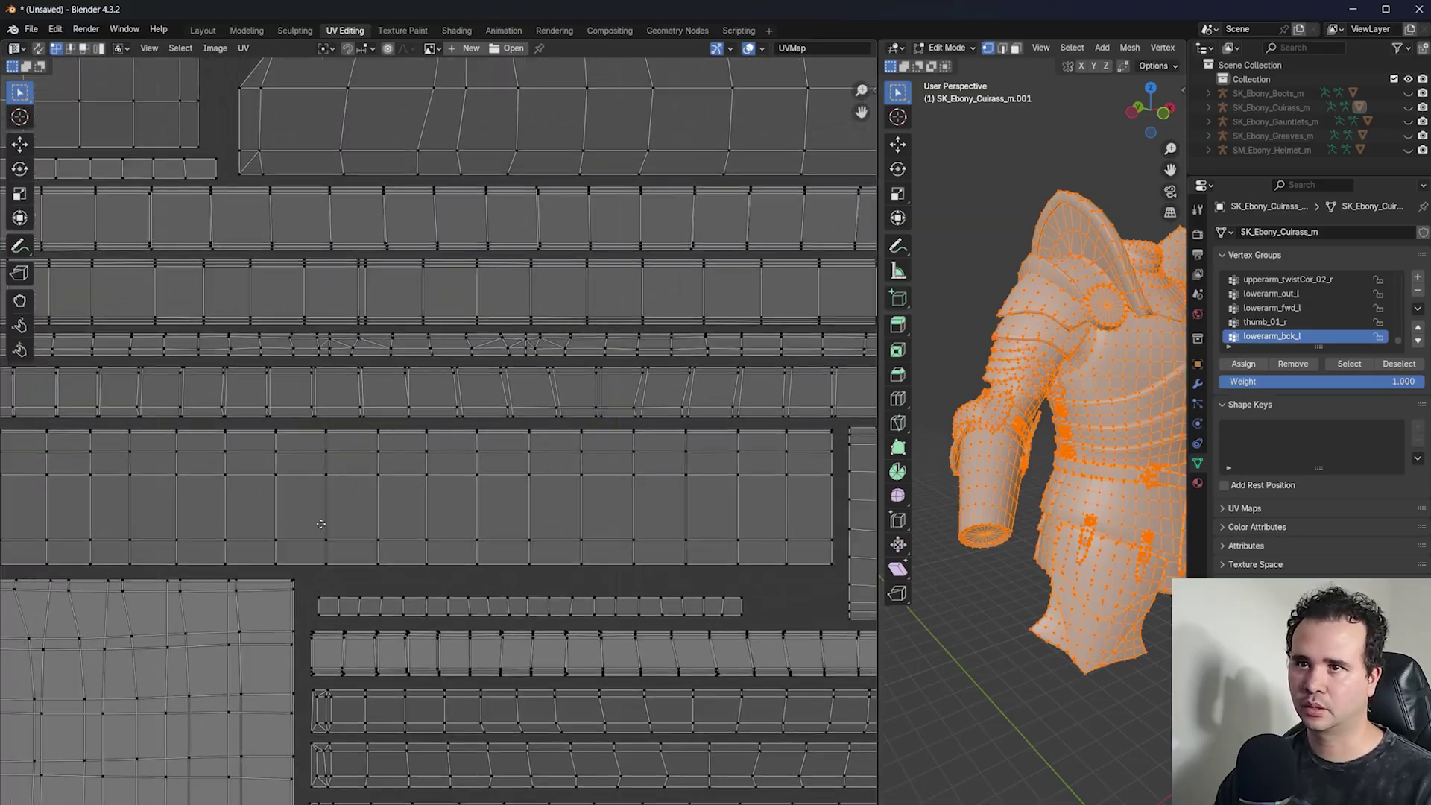
{"action": "scroll", "coordinate": [454, 472], "scroll_direction": "down", "scroll_amount": 4}
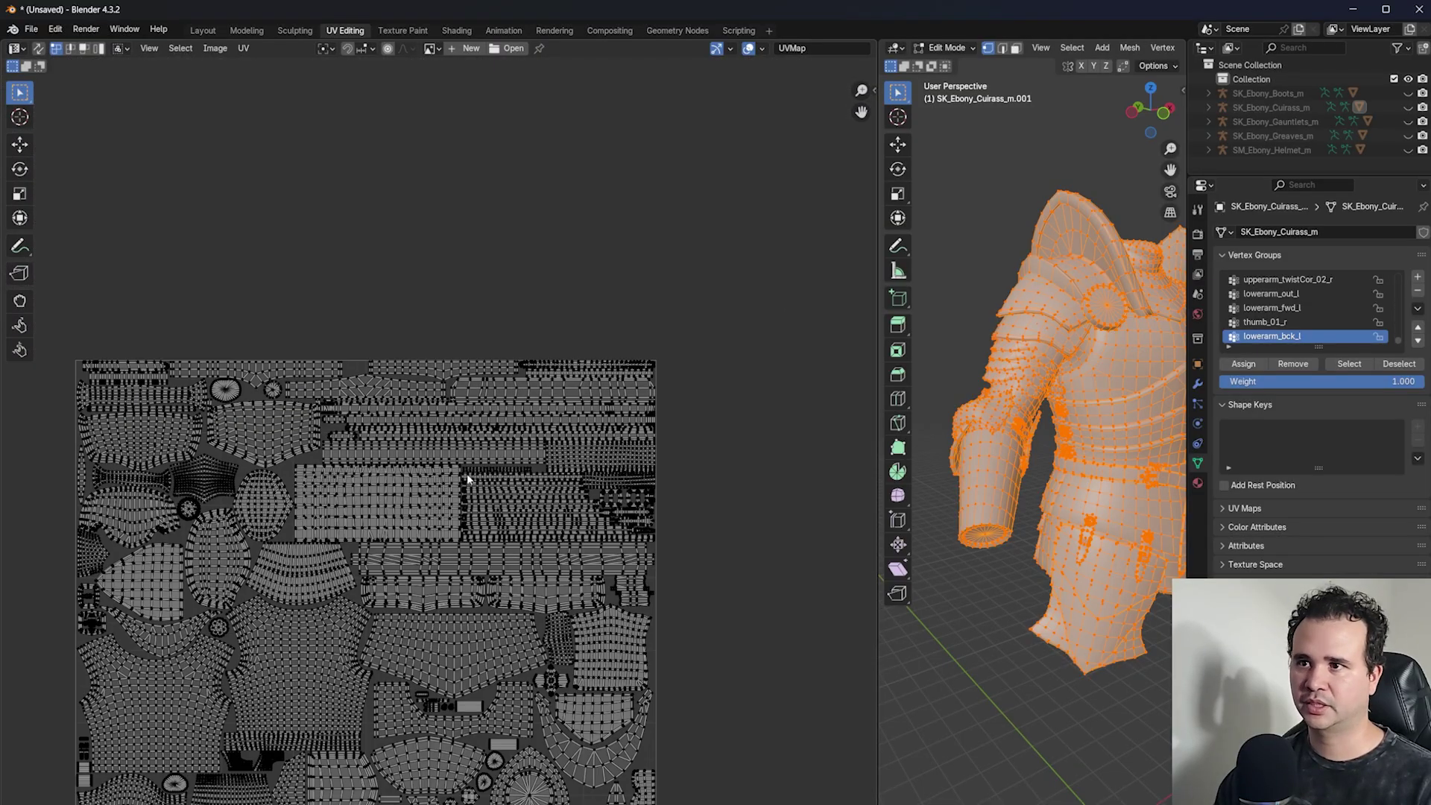
- Select the waist belt's complete linked geometry on the cuirass and locate its strip in the UV layout
{"action": "scroll", "coordinate": [405, 453], "scroll_direction": "up", "scroll_amount": 4}
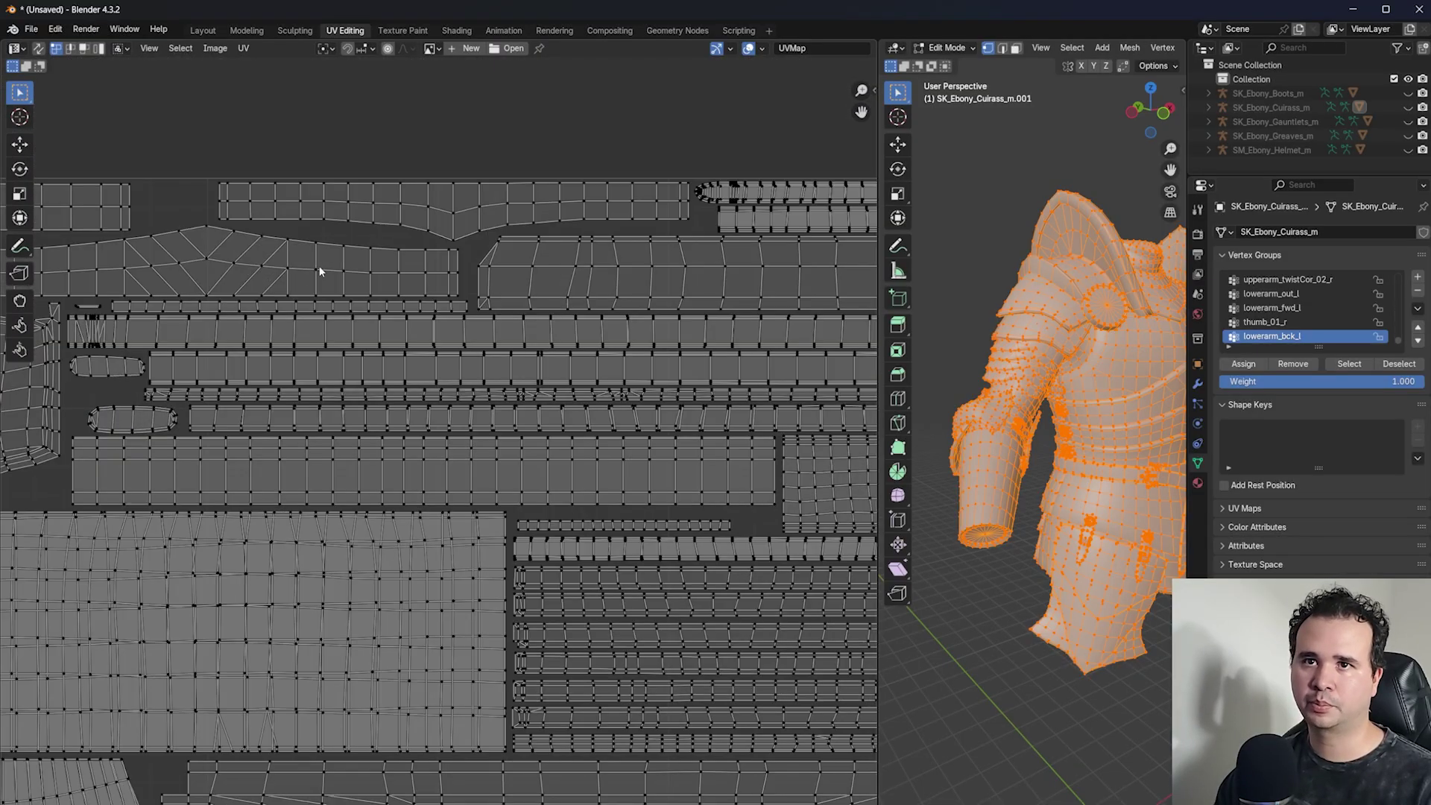
{"action": "middle_click_drag", "start_coordinate": [1030, 472], "coordinate": [924, 443]}
{"action": "left_click", "coordinate": [994, 540]}
{"action": "scroll", "coordinate": [1141, 476], "scroll_direction": "up", "scroll_amount": 5}
{"action": "left_click", "coordinate": [1131, 465]}
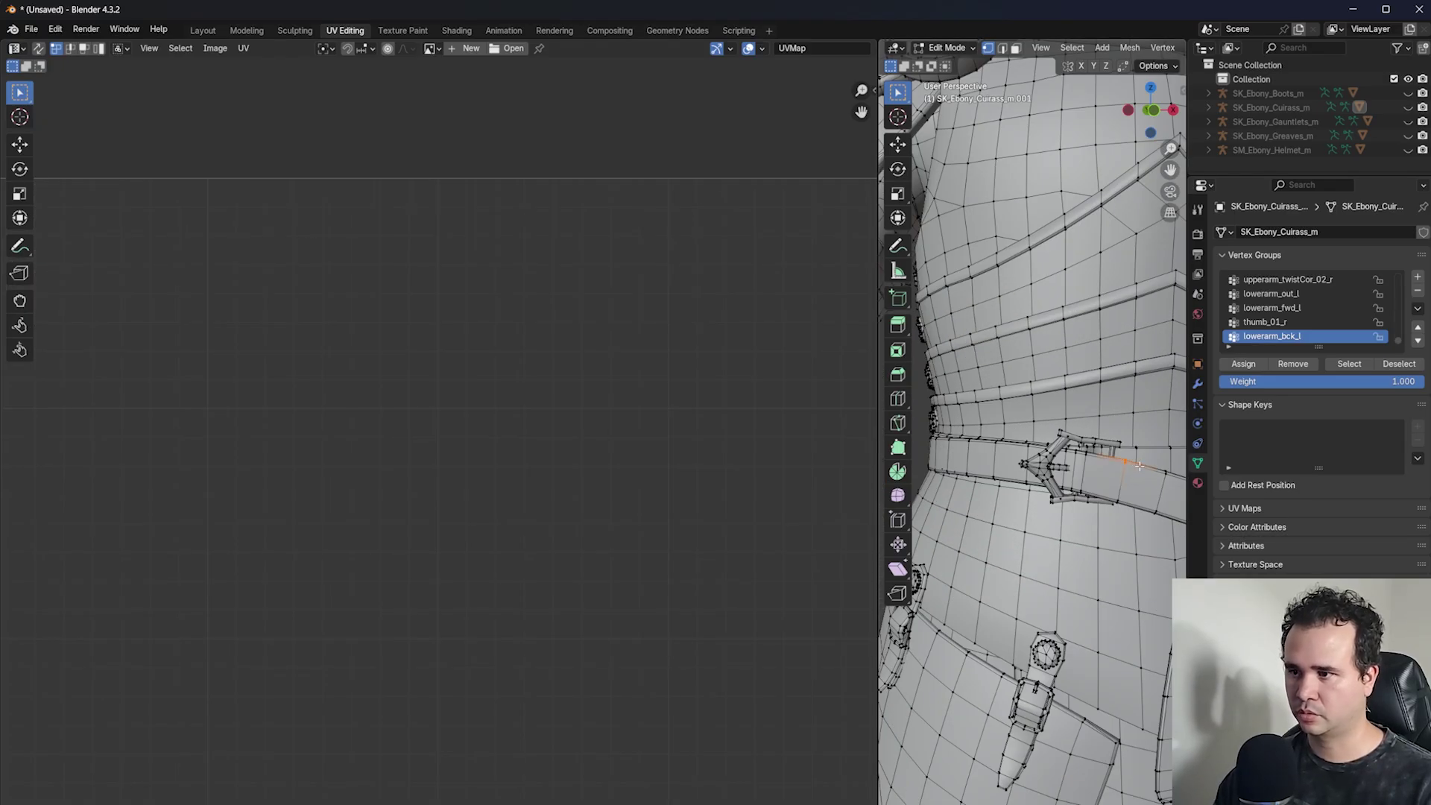
{"action": "key", "text": "ctrl+l"}
{"action": "scroll", "coordinate": [561, 454], "scroll_direction": "down", "scroll_amount": 2}
{"action": "scroll", "coordinate": [561, 454], "scroll_direction": "down", "scroll_amount": 10}
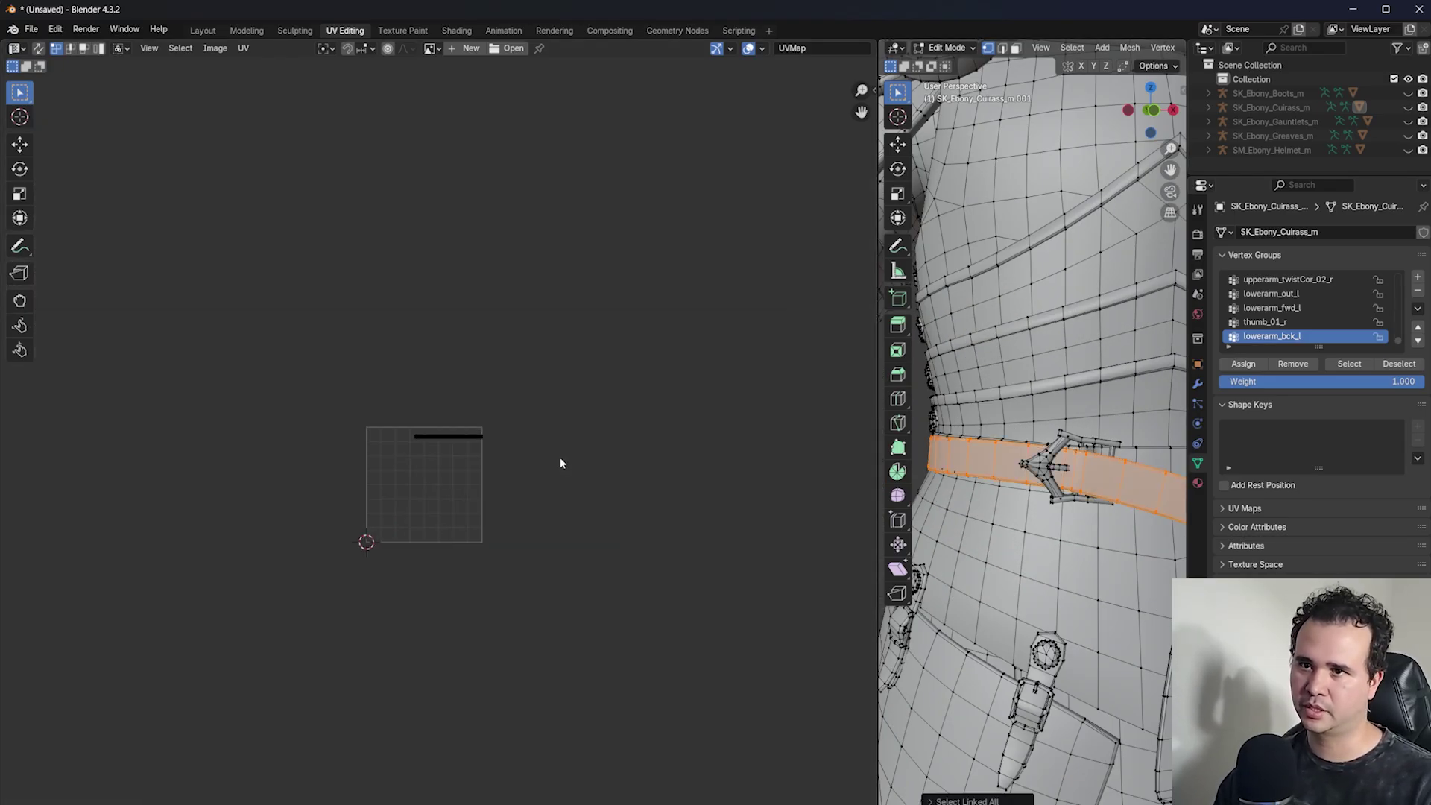
{"action": "scroll", "coordinate": [1141, 462], "scroll_direction": "down", "scroll_amount": 4}
{"action": "scroll", "coordinate": [1141, 453], "scroll_direction": "down", "scroll_amount": 4}
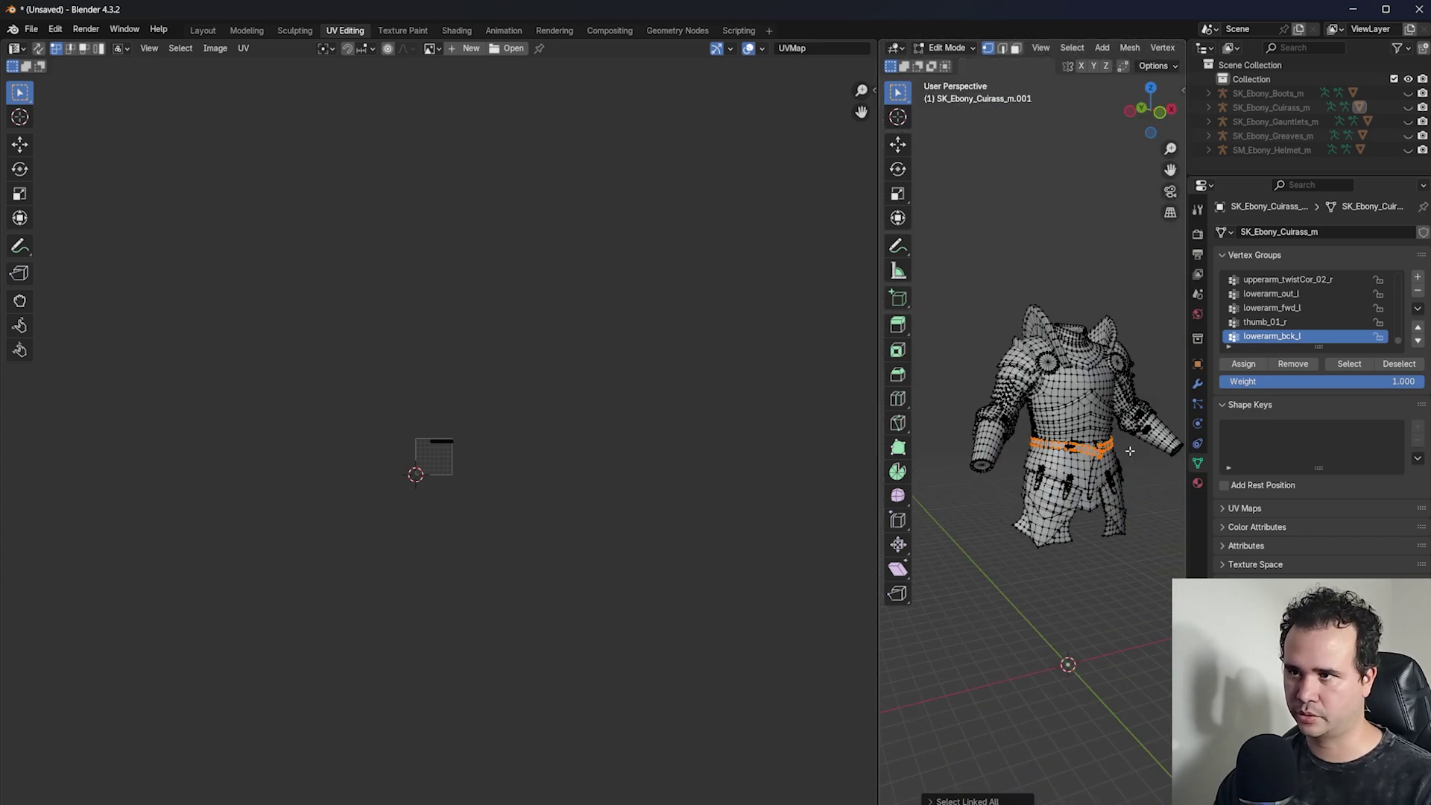
- Select the entire cuirass mesh and examine its complete UV layout within the square
{"action": "key", "text": "a"}
{"action": "scroll", "coordinate": [448, 513], "scroll_direction": "up", "scroll_amount": 10}
{"action": "scroll", "coordinate": [447, 483], "scroll_direction": "up", "scroll_amount": 3}
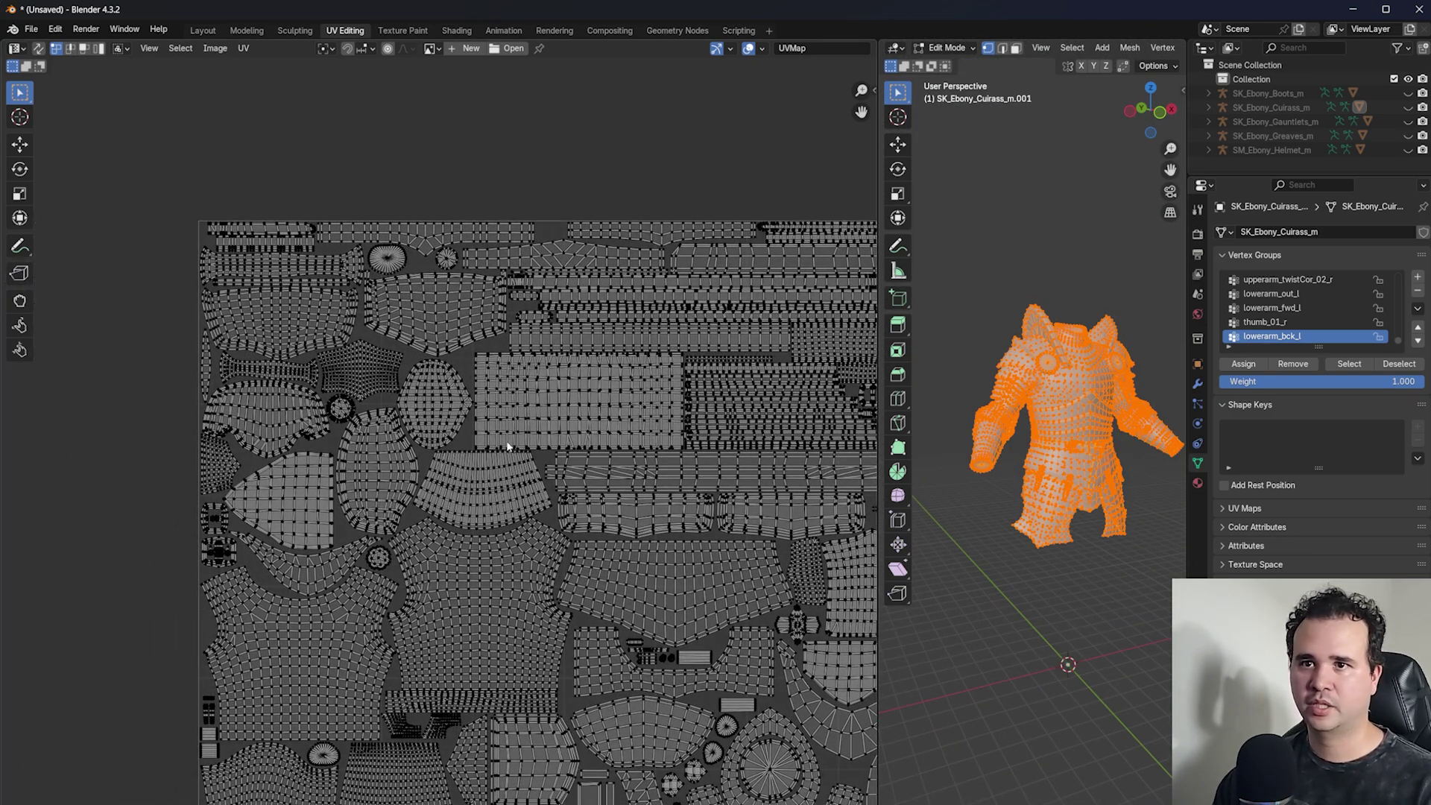
{"action": "middle_click_drag", "start_coordinate": [489, 542], "coordinate": [347, 371]}
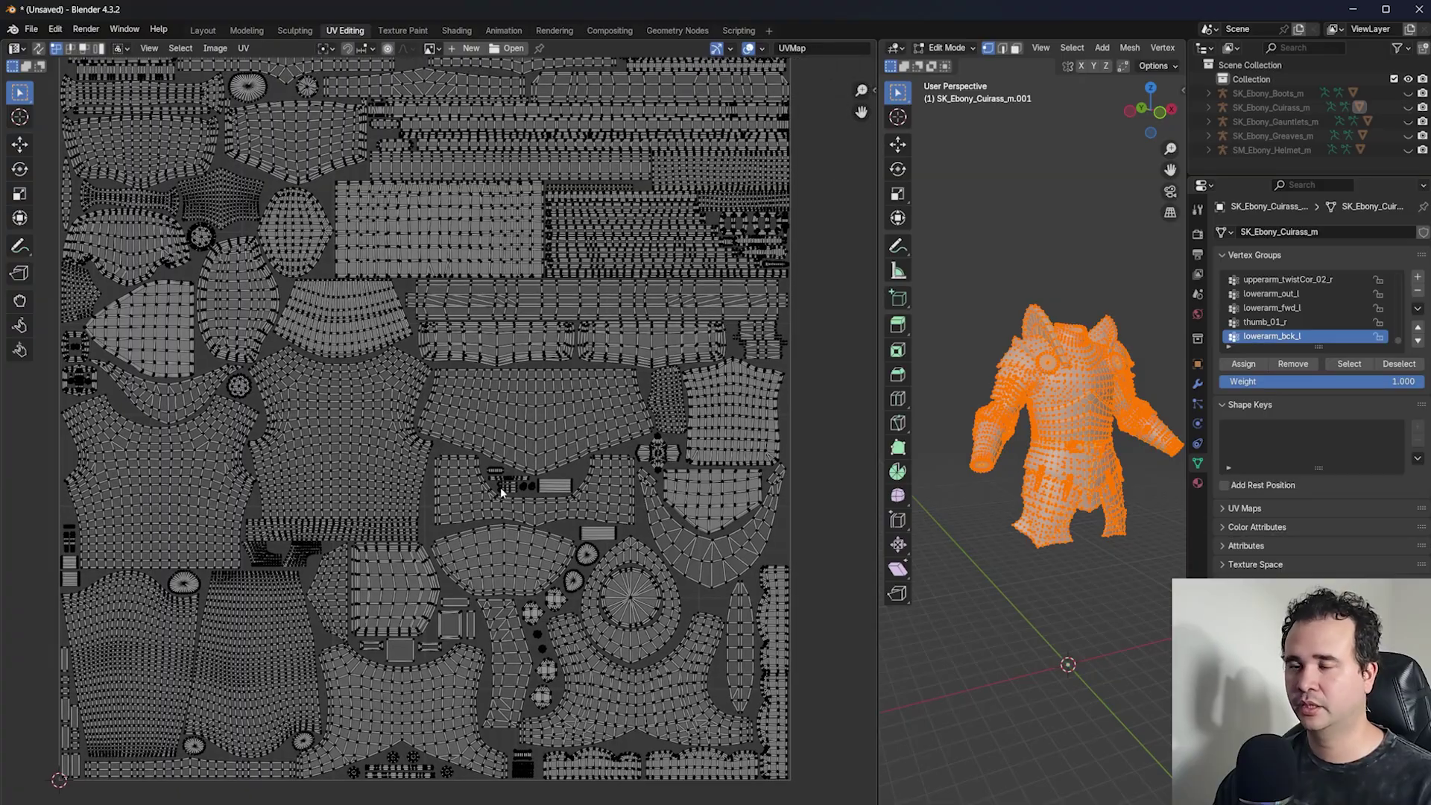
{"action": "scroll", "coordinate": [561, 563], "scroll_direction": "down", "scroll_amount": 6}
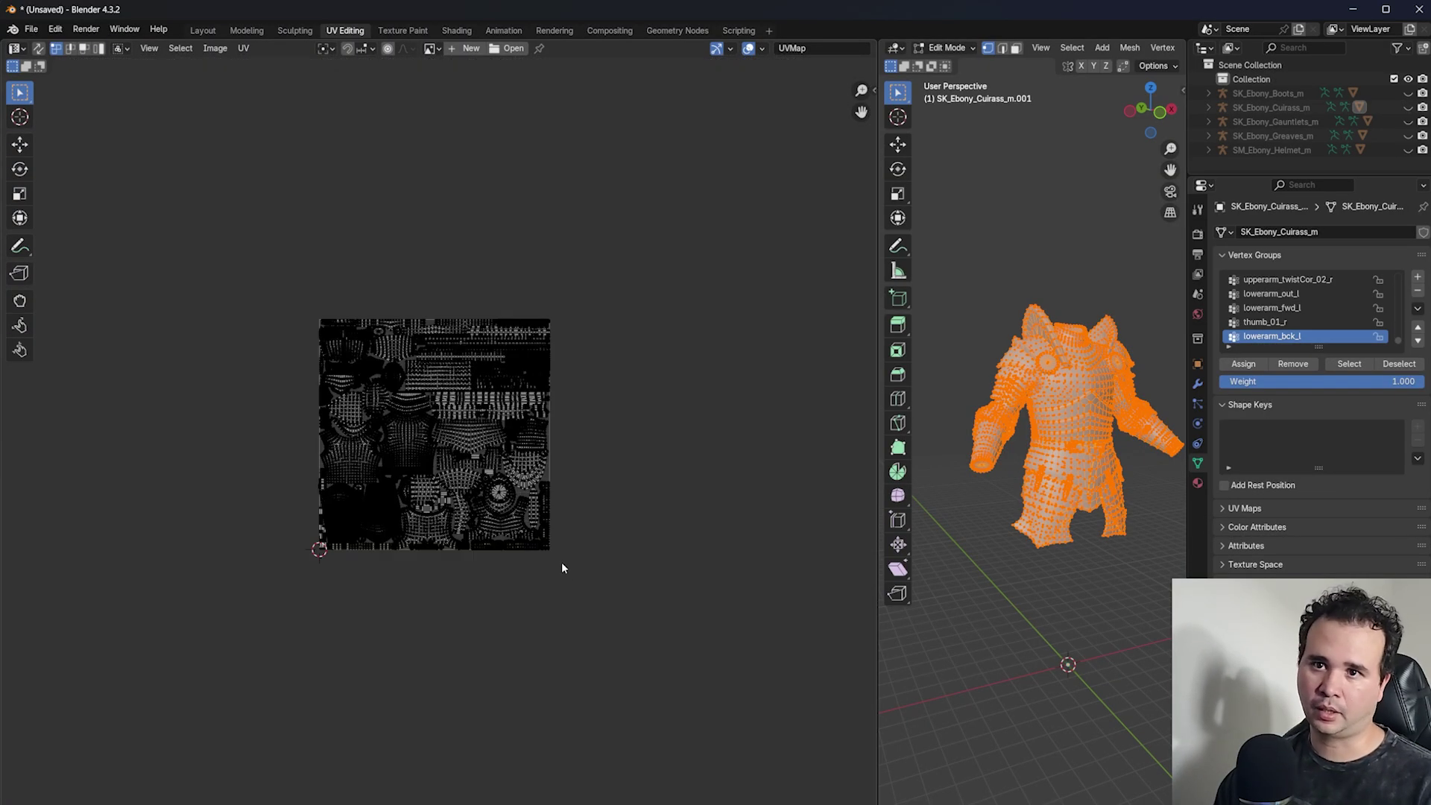
{"action": "scroll", "coordinate": [458, 540], "scroll_direction": "up", "scroll_amount": 6}
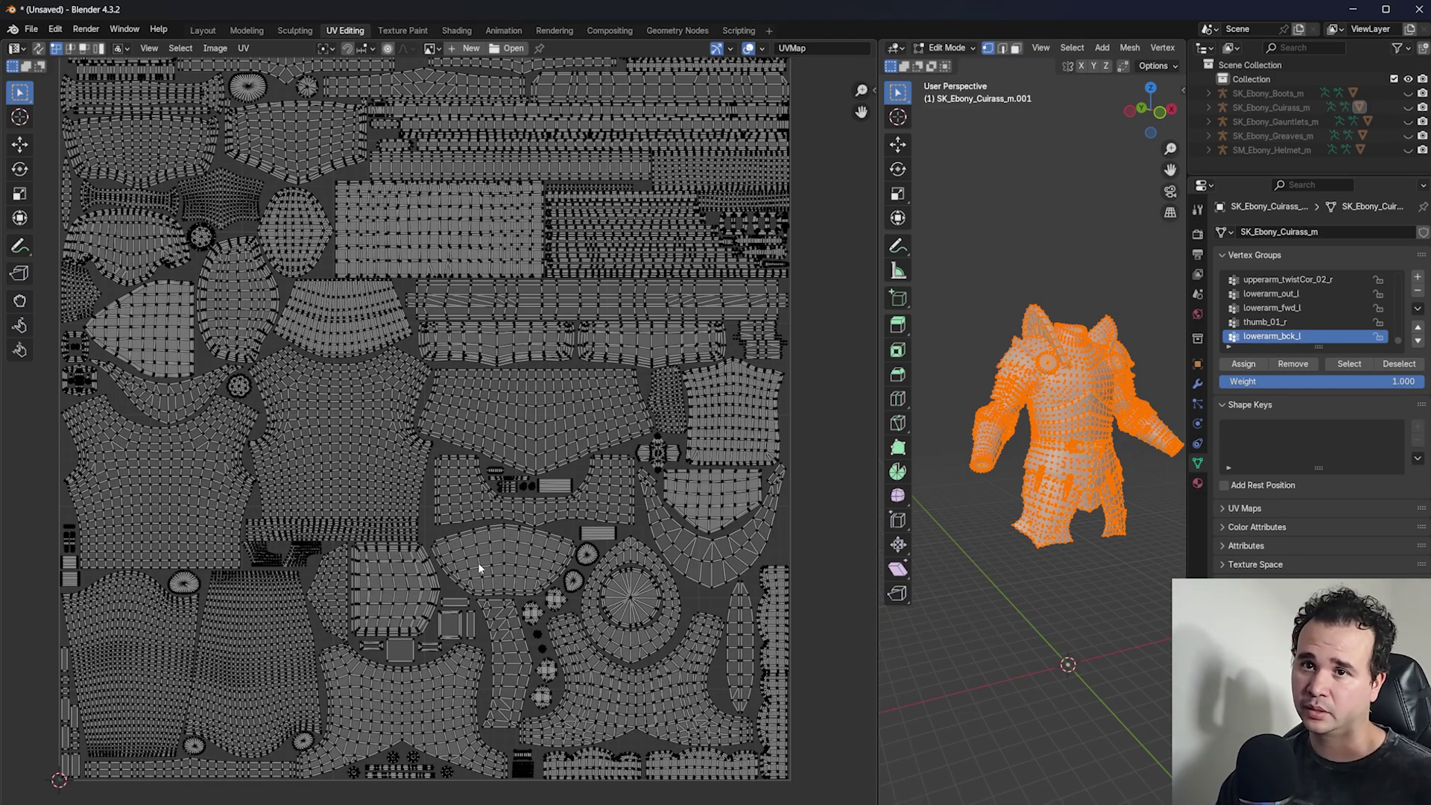
- Examine the torso and sleeve UV islands up close and select a block of vertices in the middle of the shirt-shaped island
{"action": "scroll", "coordinate": [522, 596], "scroll_direction": "up", "scroll_amount": 1}
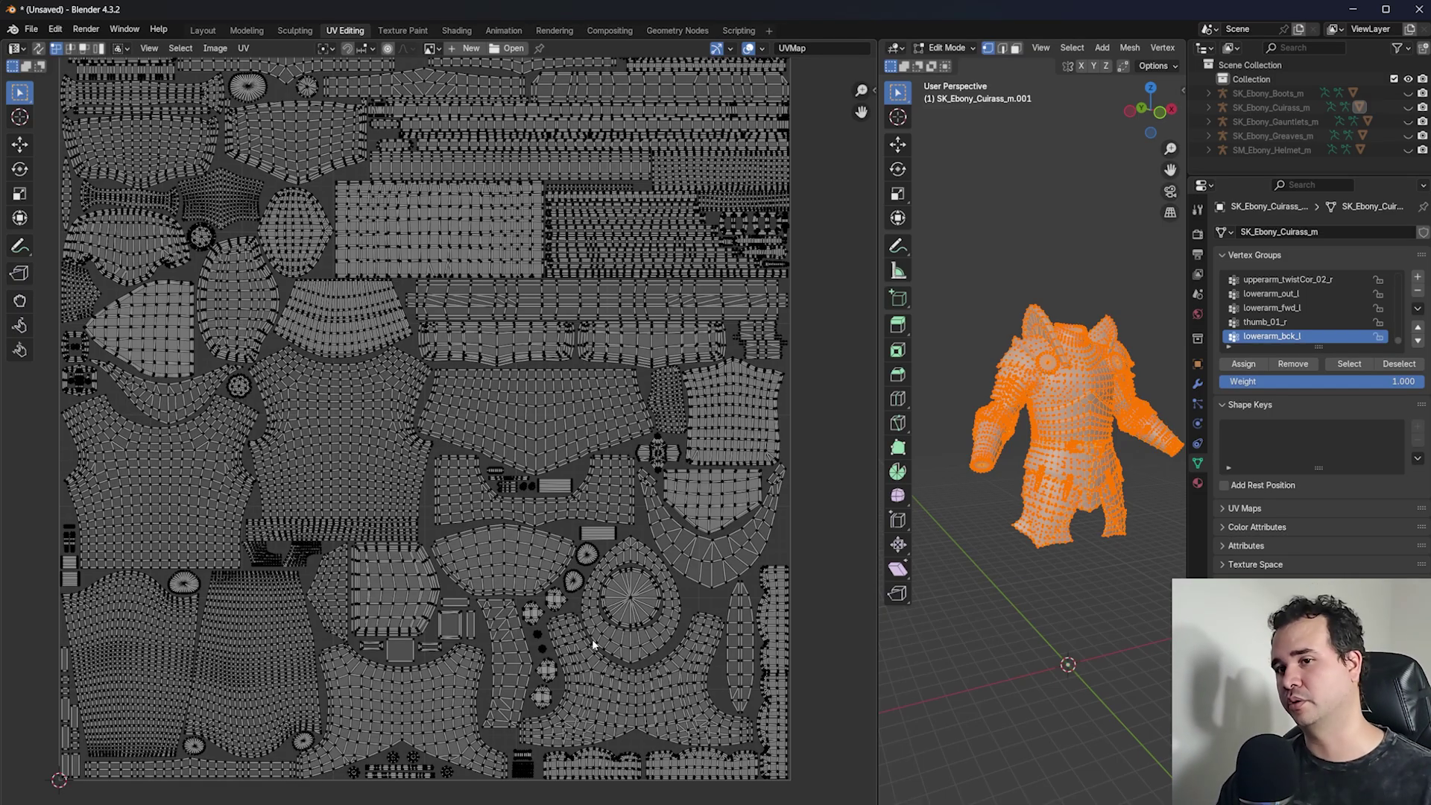
{"action": "scroll", "coordinate": [436, 614], "scroll_direction": "down", "scroll_amount": 5}
{"action": "scroll", "coordinate": [522, 567], "scroll_direction": "up", "scroll_amount": 7}
{"action": "scroll", "coordinate": [580, 474], "scroll_direction": "up", "scroll_amount": 3}
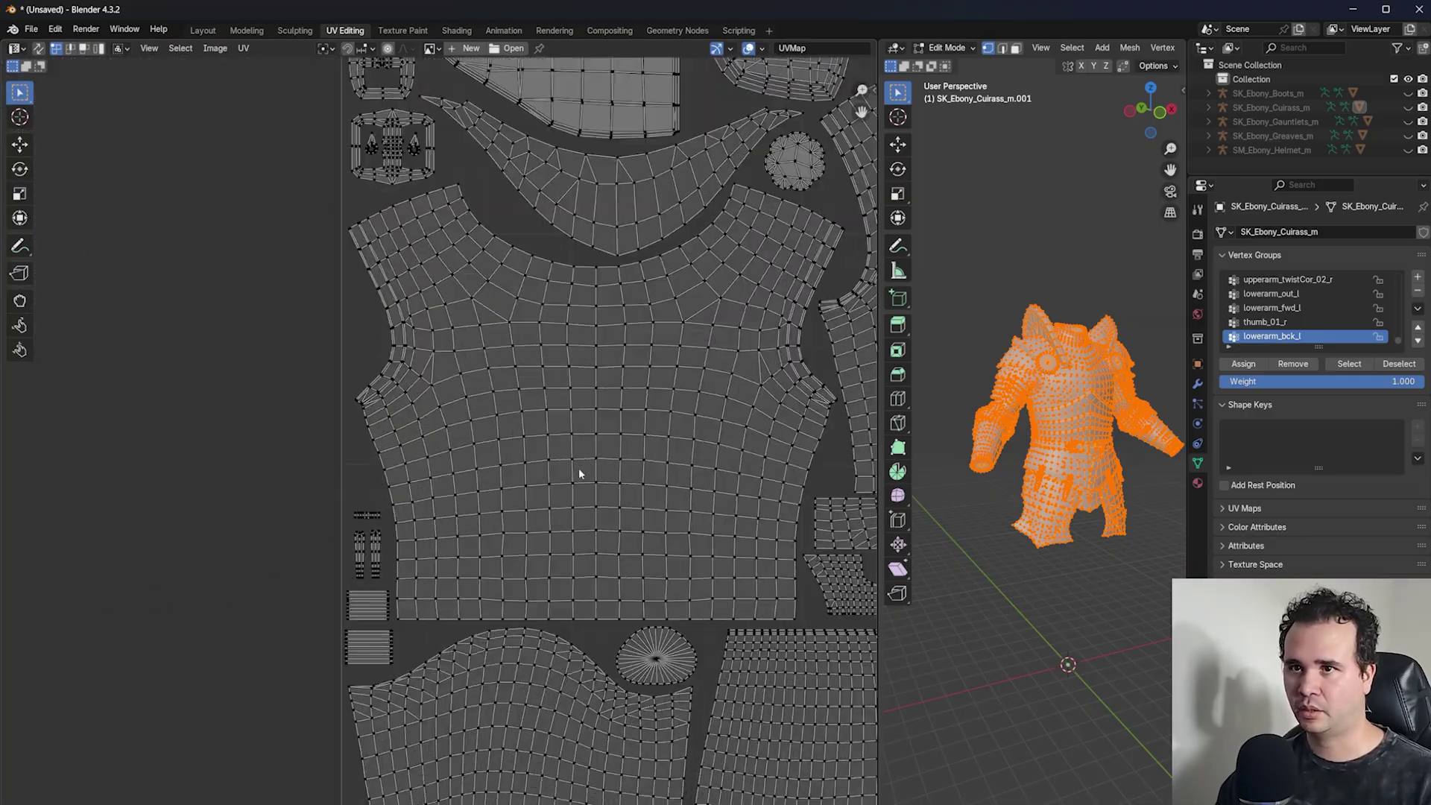
{"action": "scroll", "coordinate": [527, 492], "scroll_direction": "down", "scroll_amount": 5}
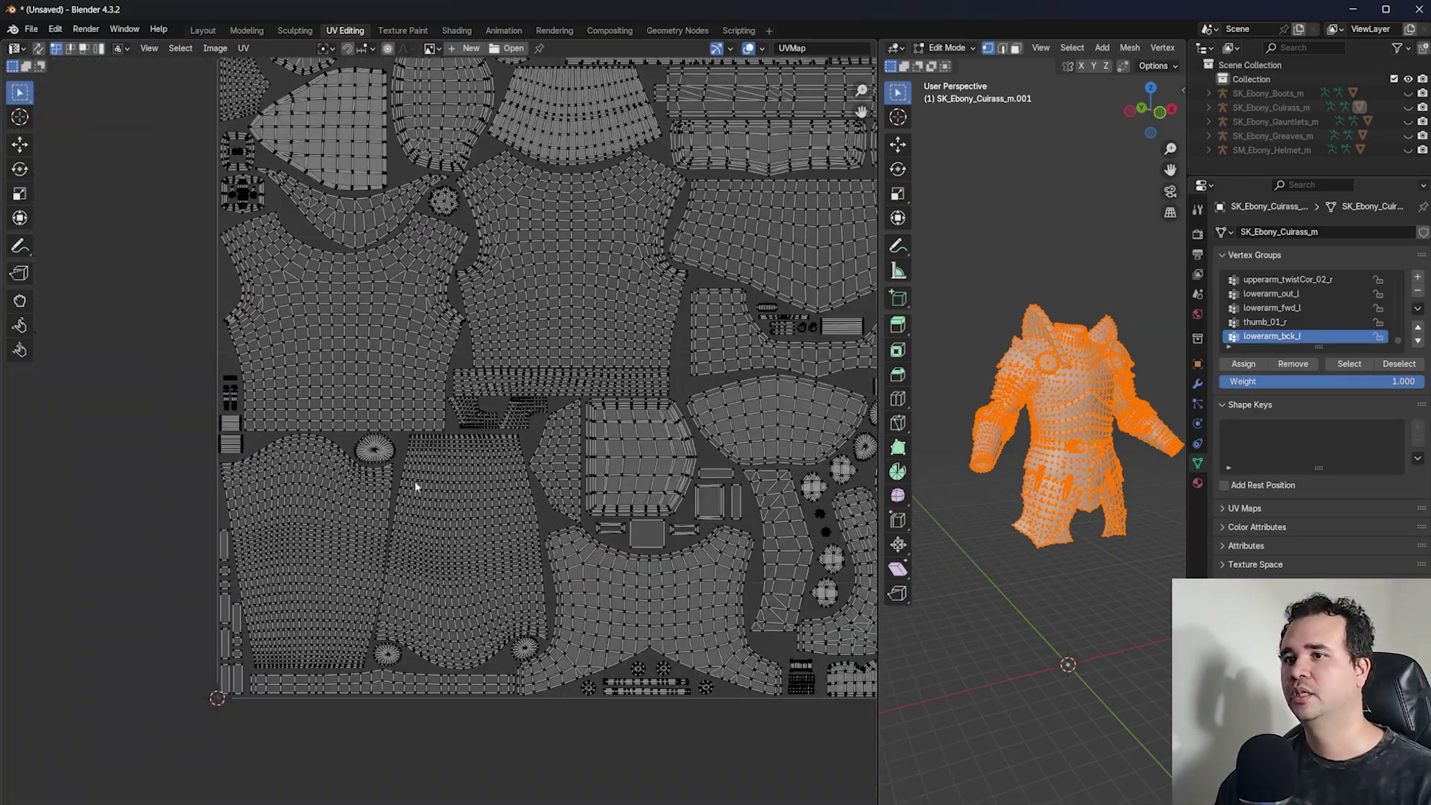
{"action": "scroll", "coordinate": [619, 596], "scroll_direction": "up", "scroll_amount": 3}
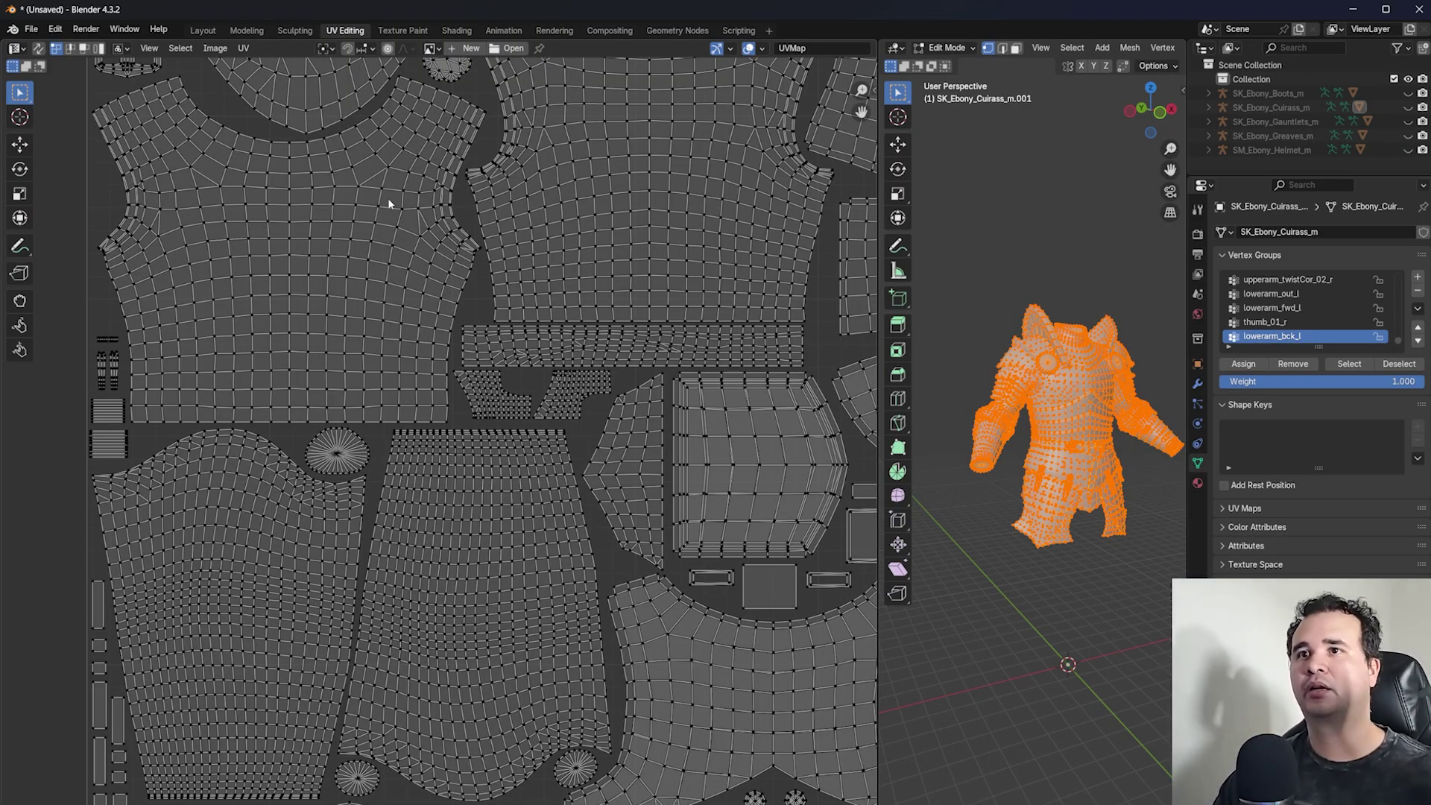
{"action": "left_click_drag", "start_coordinate": [250, 216], "coordinate": [392, 330]}
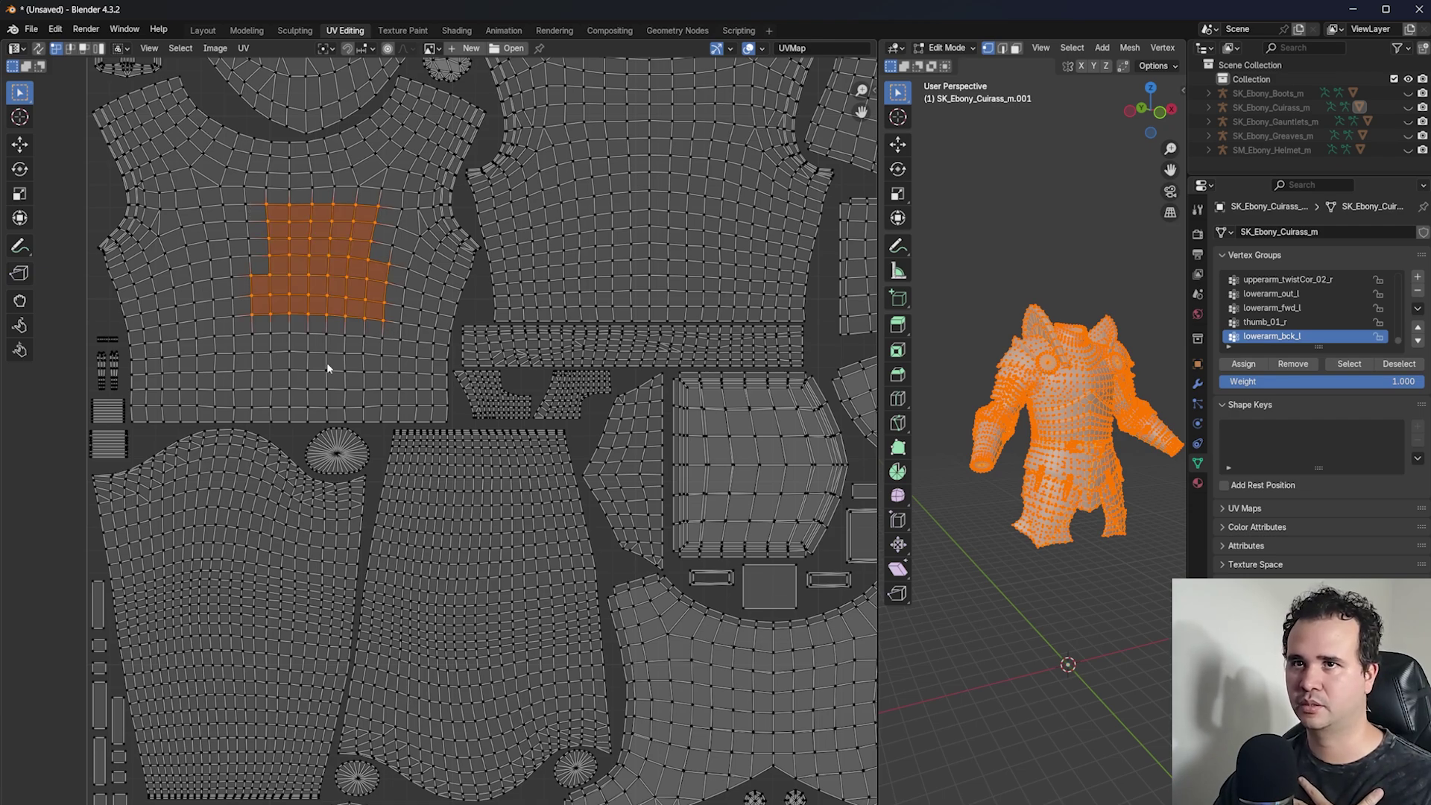
- Select the chest plate's complete linked geometry on the model and locate its UV island
{"action": "scroll", "coordinate": [326, 362], "scroll_direction": "down", "scroll_amount": 5}
{"action": "scroll", "coordinate": [1016, 429], "scroll_direction": "up", "scroll_amount": 6}
{"action": "left_click_drag", "start_coordinate": [1094, 278], "coordinate": [1128, 329]}
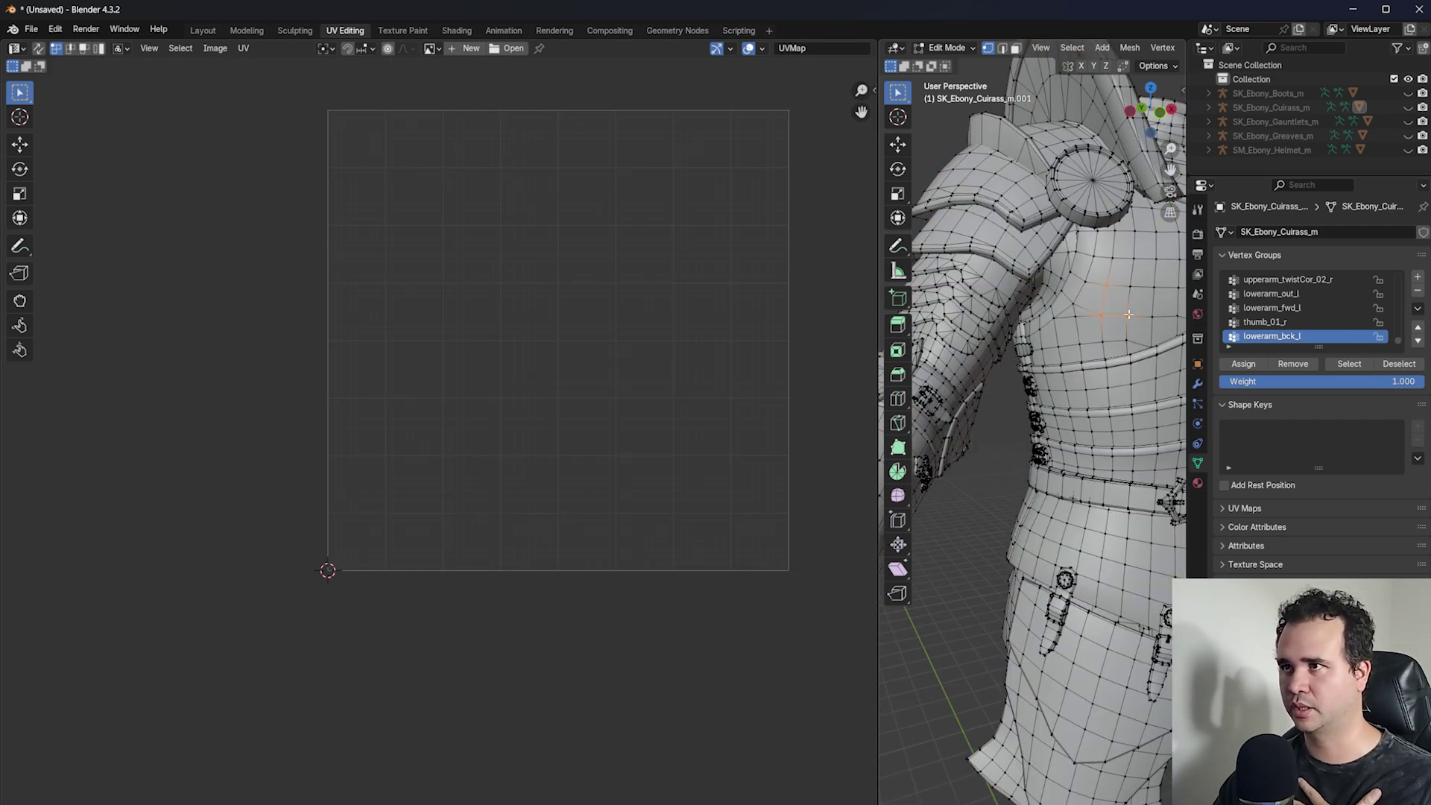
{"action": "key", "text": "ctrl+l"}
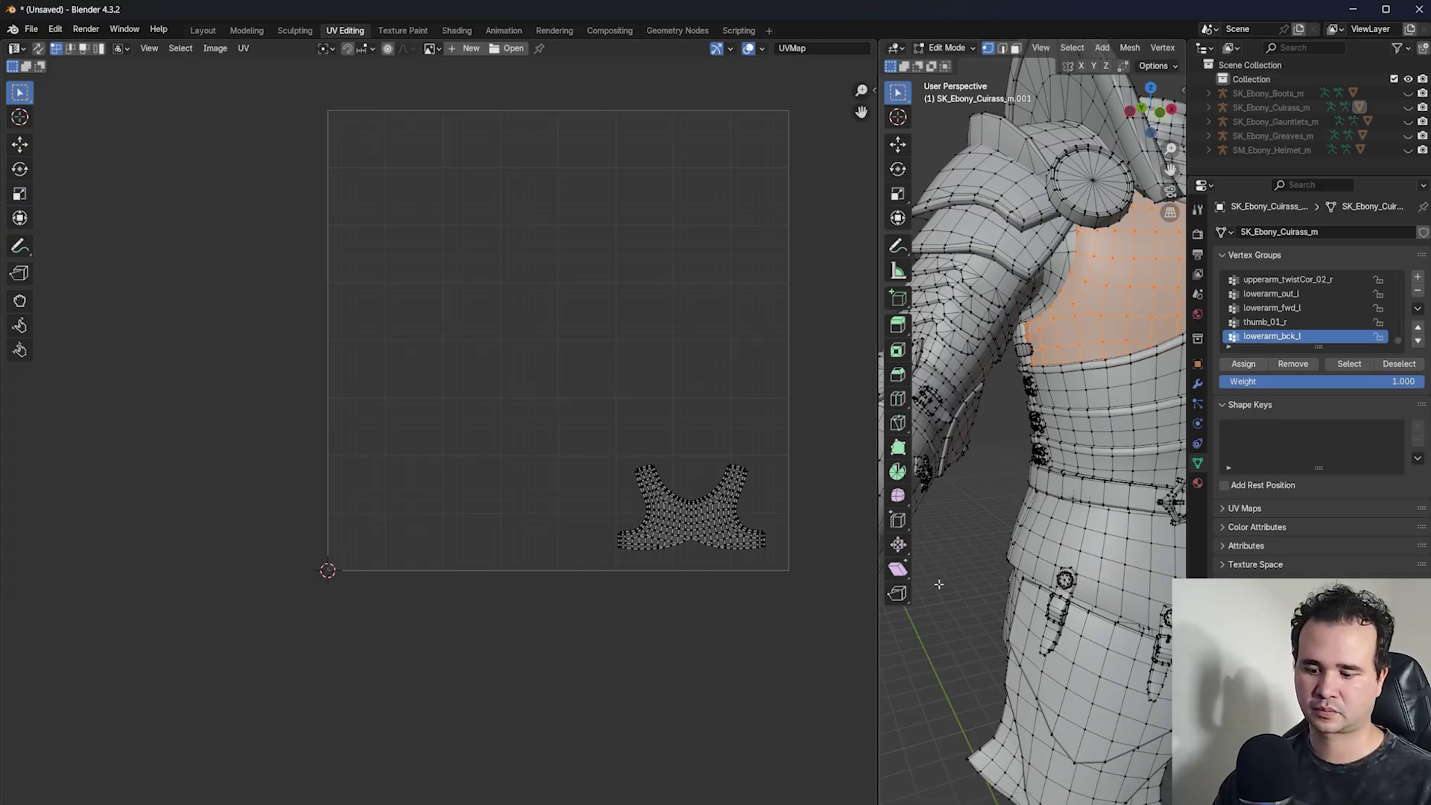
- Reselect the entire cuirass mesh and compare the chest-plate UV island with the shirt-shaped torso island
{"action": "key", "text": "alt+a"}
{"action": "key", "text": "a"}
{"action": "scroll", "coordinate": [436, 377], "scroll_direction": "up", "scroll_amount": 5}
{"action": "scroll", "coordinate": [436, 379], "scroll_direction": "down", "scroll_amount": 5}
{"action": "middle_click_drag", "start_coordinate": [719, 530], "coordinate": [684, 600]}
{"action": "scroll", "coordinate": [684, 600], "scroll_direction": "up", "scroll_amount": 3}
{"action": "middle_click_drag", "start_coordinate": [790, 698], "coordinate": [590, 562]}
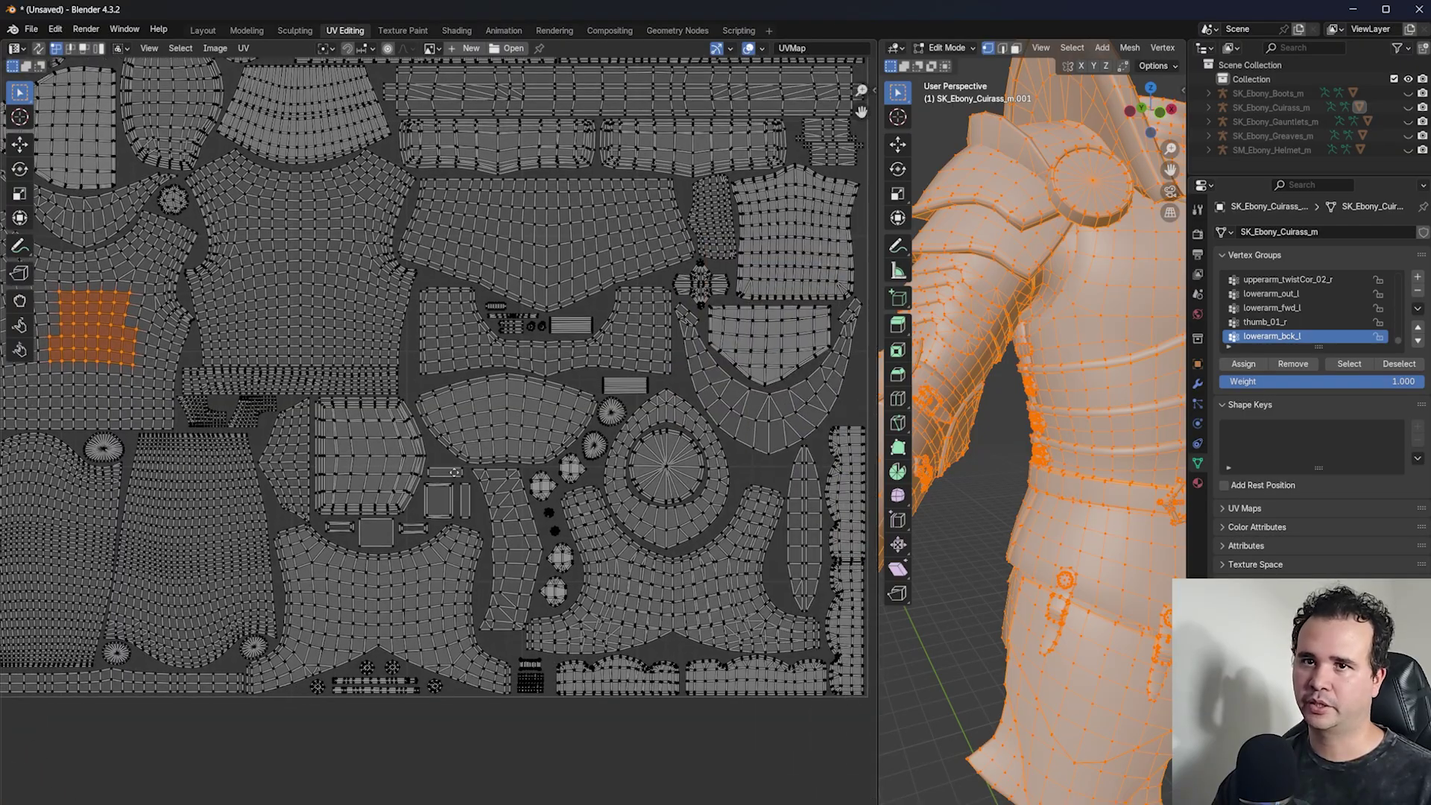
{"action": "middle_click_drag", "start_coordinate": [450, 471], "coordinate": [806, 562]}
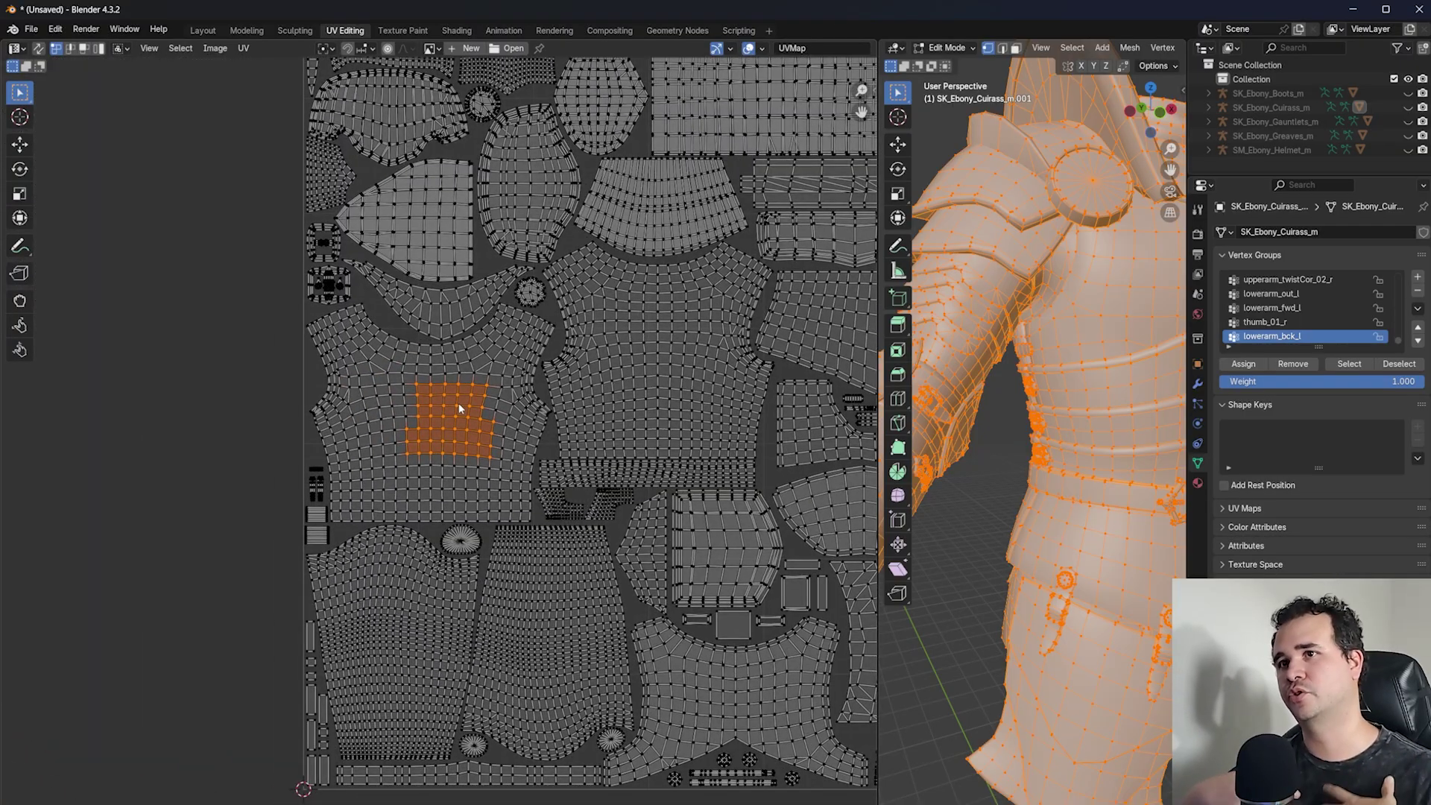
- Compare the sizes and packing of the torso islands and armor-plate islands across the full UV layout
{"action": "scroll", "coordinate": [544, 440], "scroll_direction": "up", "scroll_amount": 3}
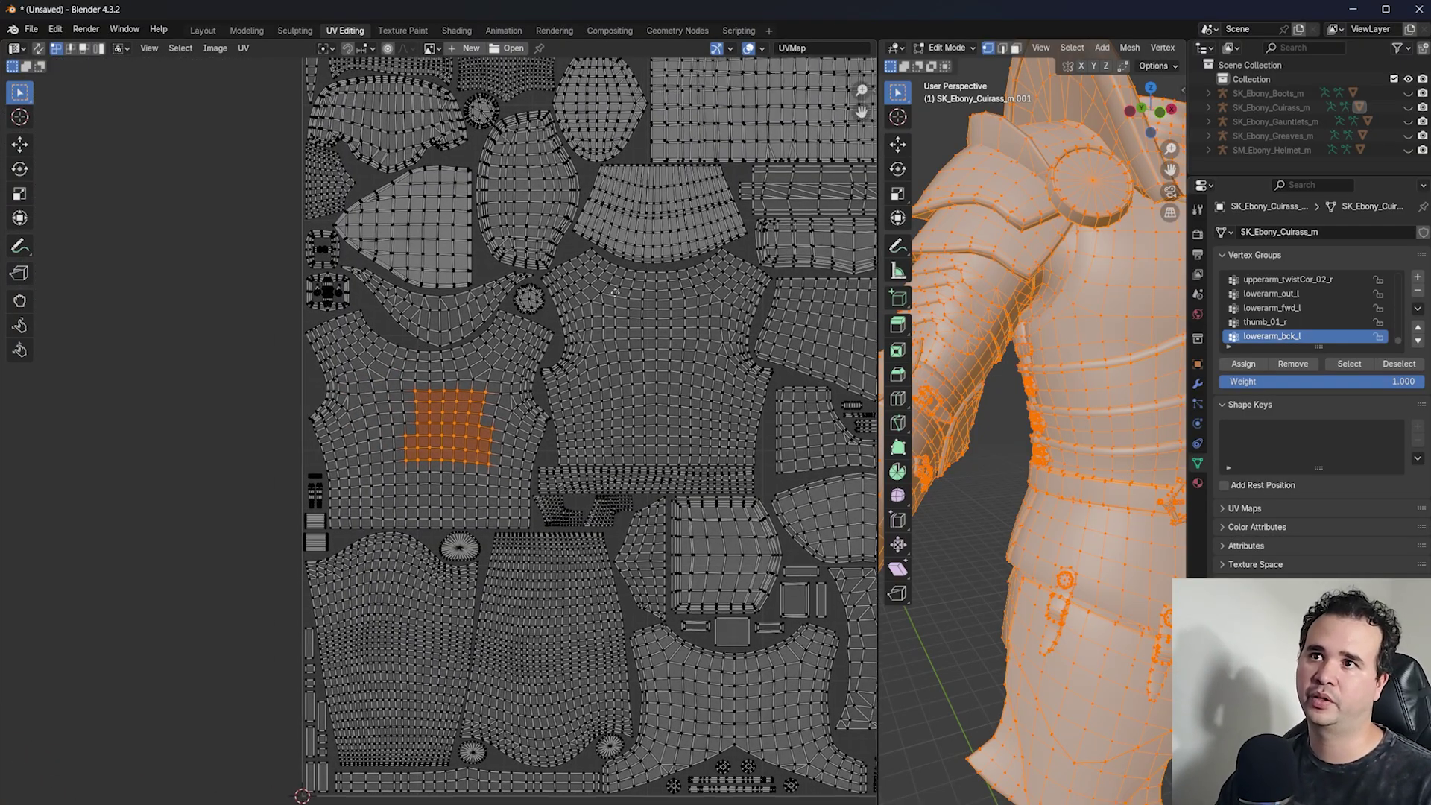
{"action": "scroll", "coordinate": [536, 403], "scroll_direction": "down", "scroll_amount": 4}
{"action": "scroll", "coordinate": [512, 425], "scroll_direction": "up", "scroll_amount": 3}
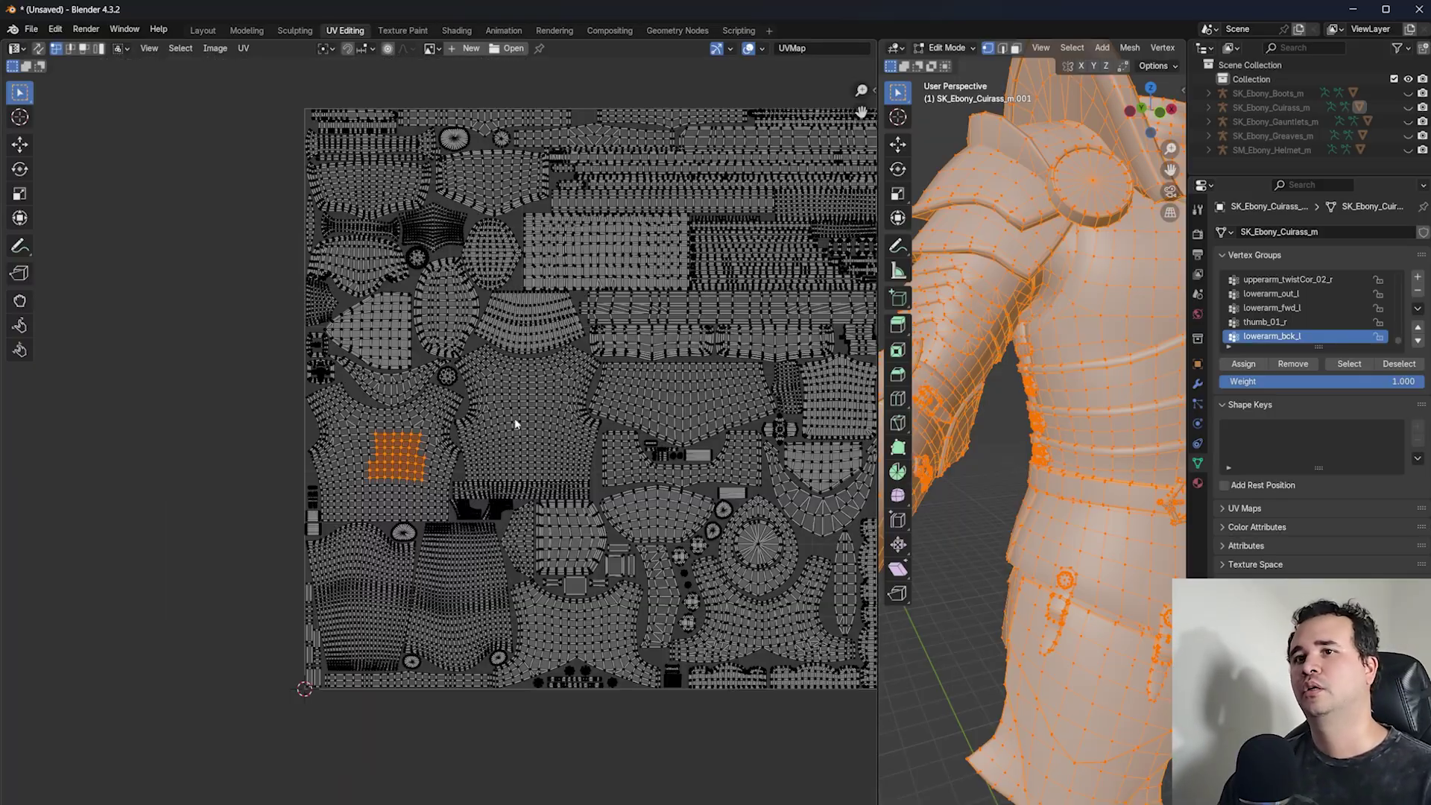
{"action": "scroll", "coordinate": [585, 409], "scroll_direction": "down", "scroll_amount": 5}
{"action": "scroll", "coordinate": [548, 436], "scroll_direction": "up", "scroll_amount": 4}
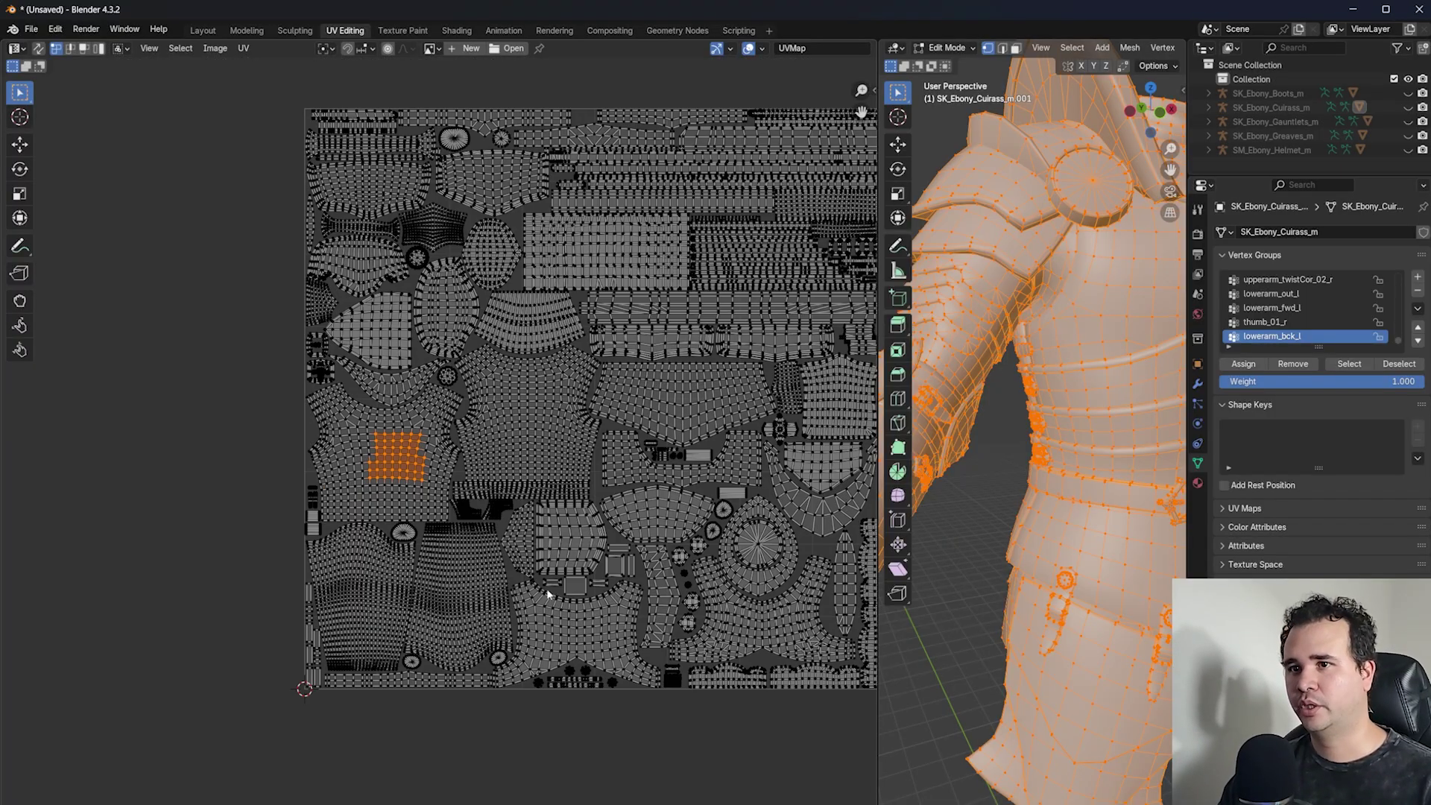
{"action": "middle_click_drag", "start_coordinate": [547, 588], "coordinate": [442, 579]}
{"action": "middle_click_drag", "start_coordinate": [570, 440], "coordinate": [521, 413]}
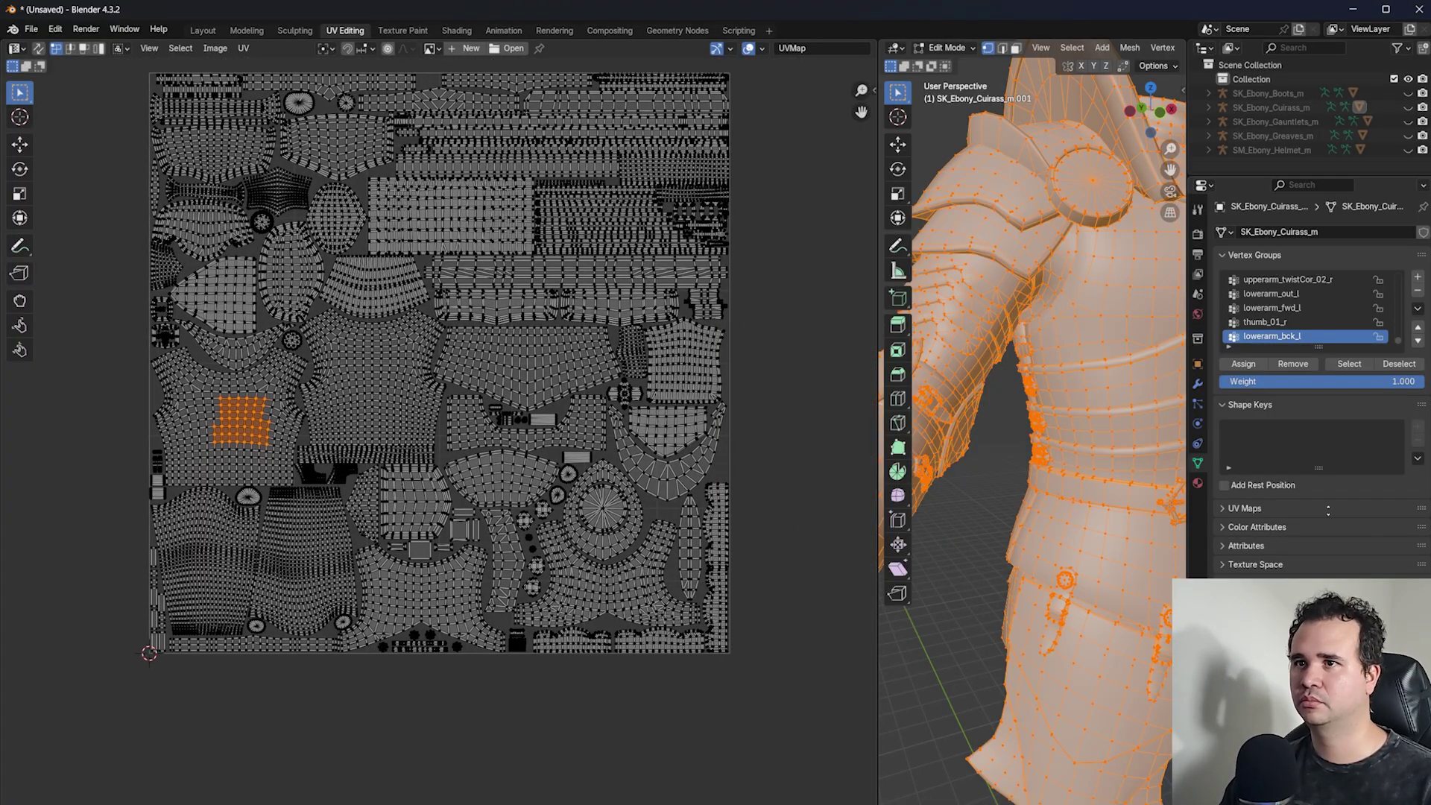
- Select the complete linked forearm pieces on both arms to check whether they share UV space
{"action": "key", "text": "slash"}
{"action": "key", "text": "slash"}
{"action": "middle_click_drag", "start_coordinate": [989, 522], "coordinate": [1074, 617]}
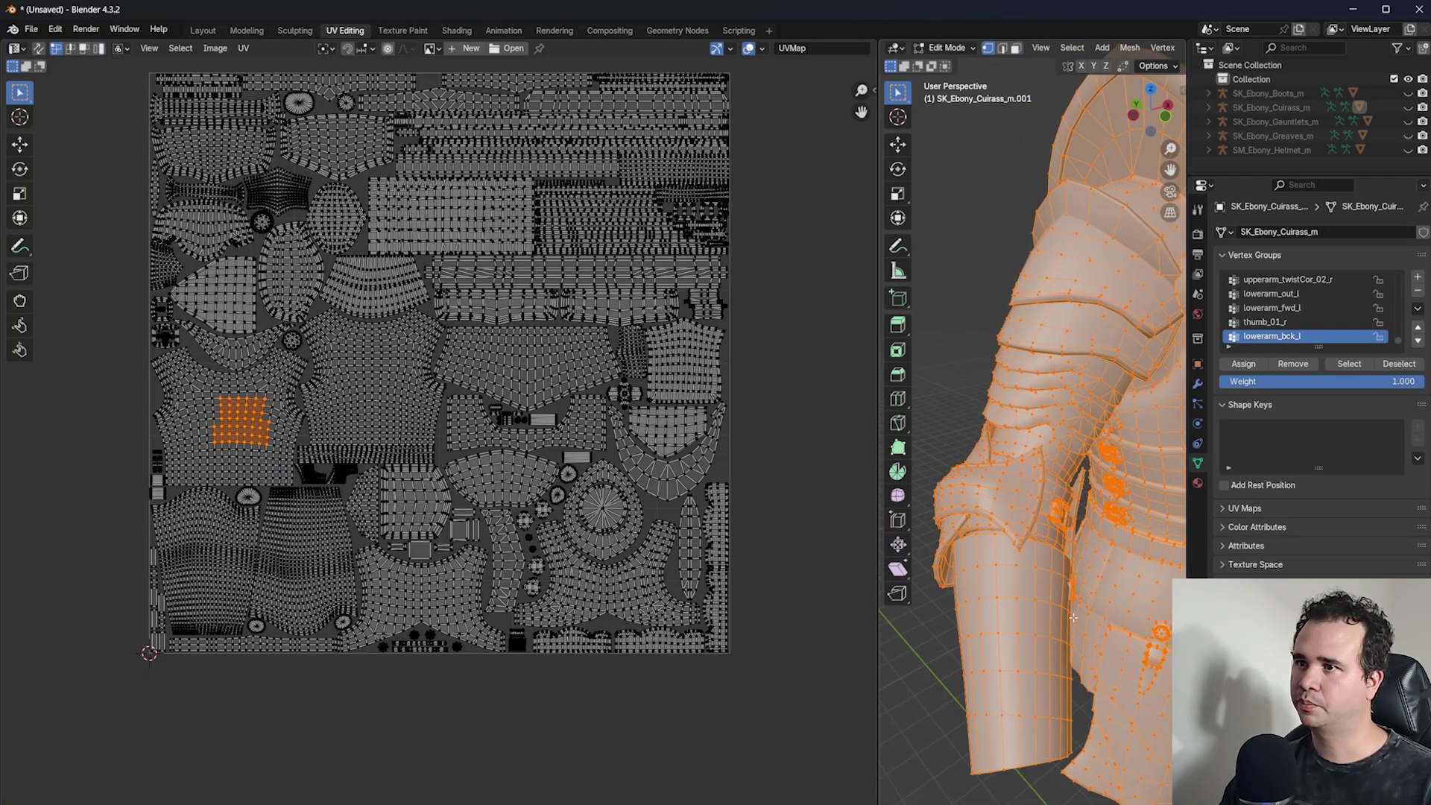
{"action": "left_click", "coordinate": [984, 673]}
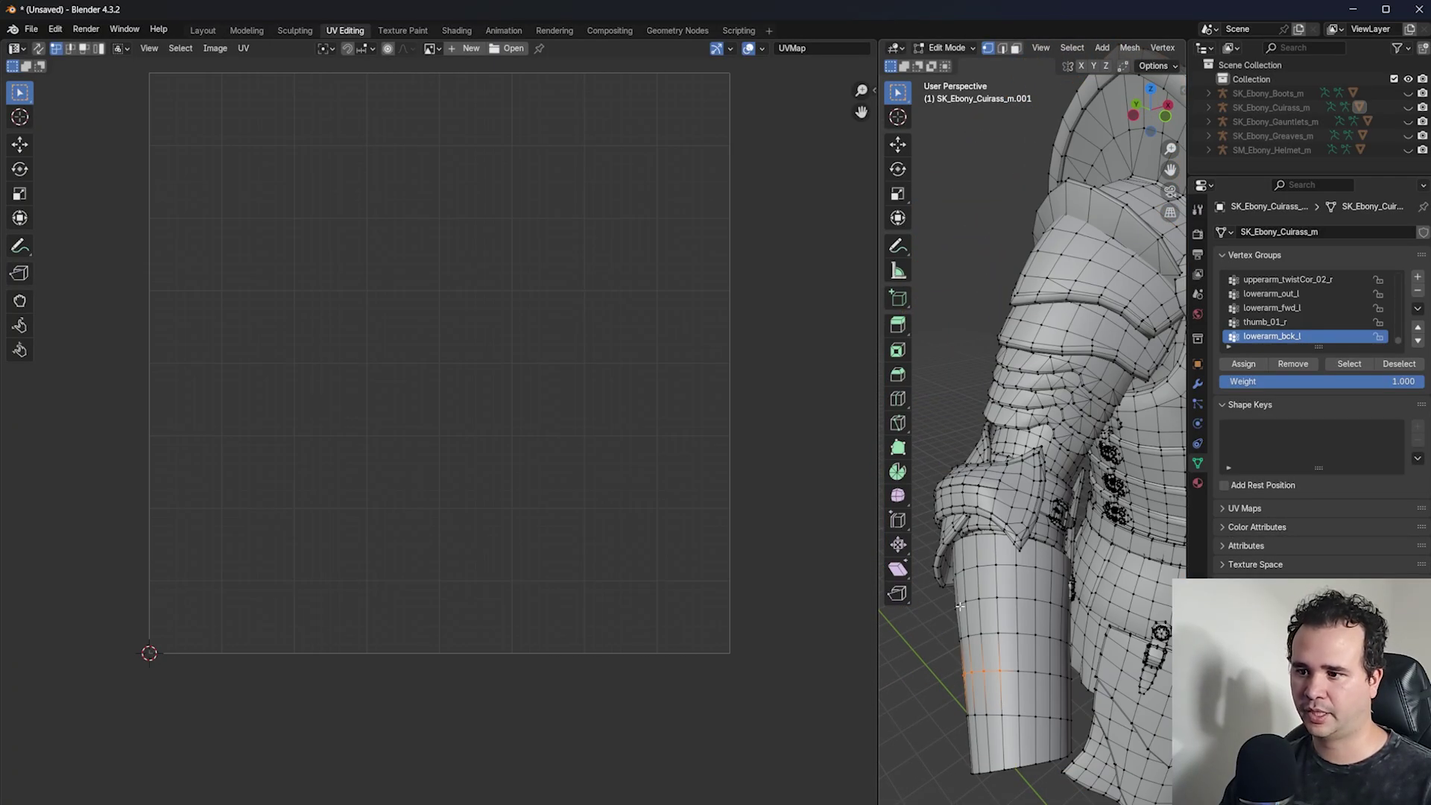
{"action": "key", "text": "ctrl+l"}
{"action": "scroll", "coordinate": [952, 584], "scroll_direction": "down", "scroll_amount": 5}
{"action": "middle_click_drag", "start_coordinate": [952, 585], "coordinate": [1026, 594]}
{"action": "scroll", "coordinate": [1027, 587], "scroll_direction": "up", "scroll_amount": 3}
{"action": "left_click_drag", "start_coordinate": [1029, 581], "coordinate": [1078, 618], "text": "shift"}
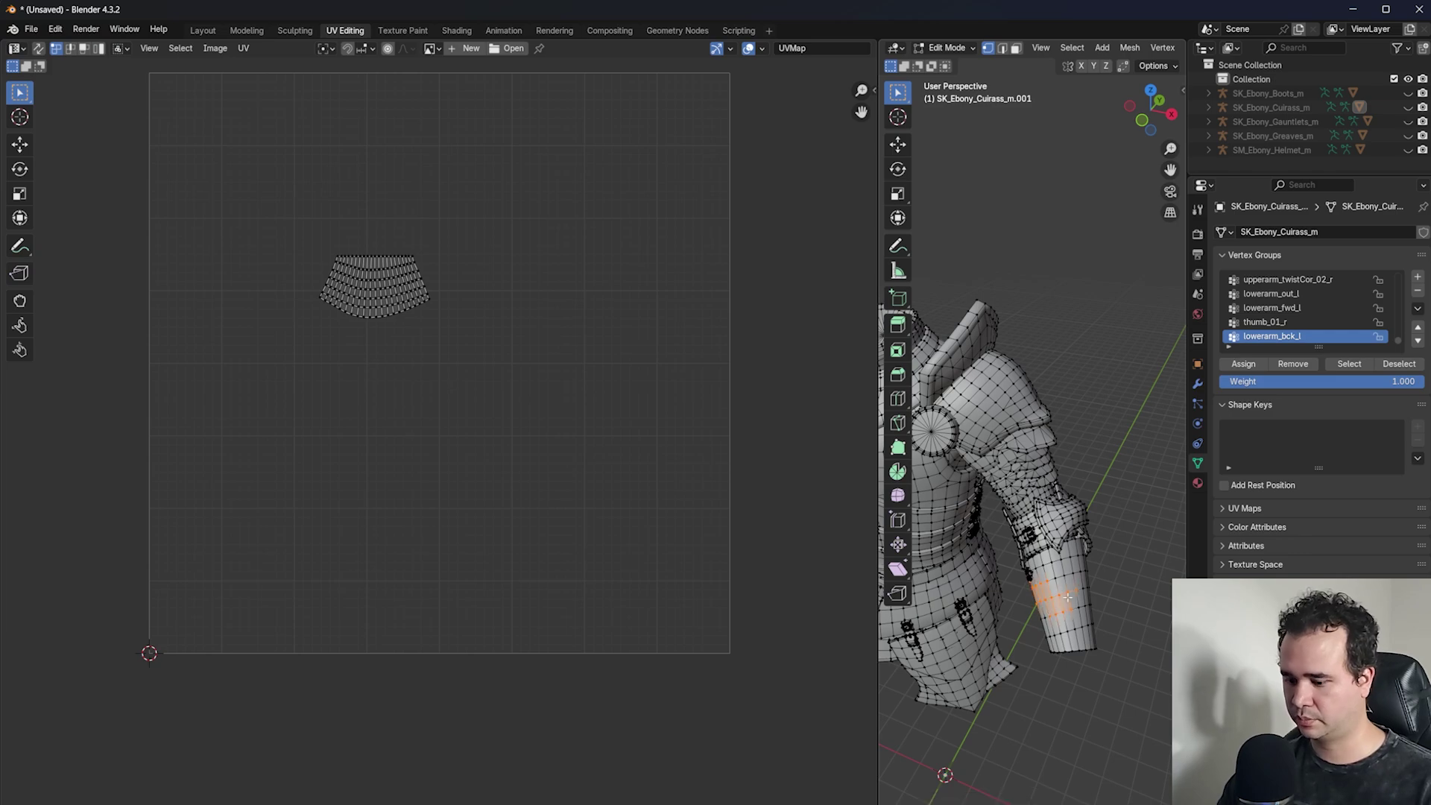
{"action": "key", "text": "ctrl+l"}
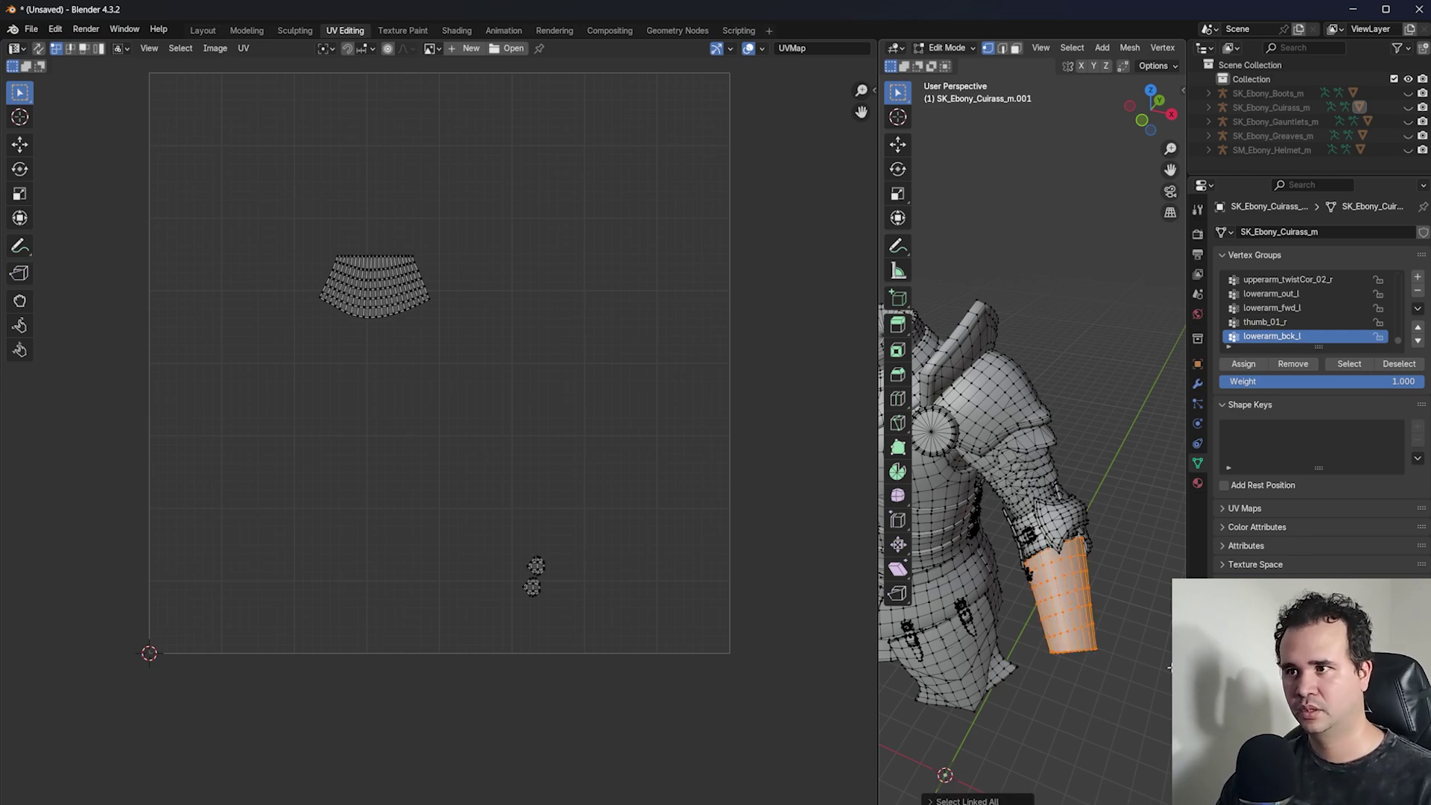
- Examine the curved forearm UV island up close with both forearm pieces selected
{"action": "middle_click_drag", "start_coordinate": [1169, 668], "coordinate": [1320, 597]}
{"action": "scroll", "coordinate": [1011, 597], "scroll_direction": "down", "scroll_amount": 3}
{"action": "middle_click_drag", "start_coordinate": [1010, 597], "coordinate": [1115, 619], "text": "shift"}
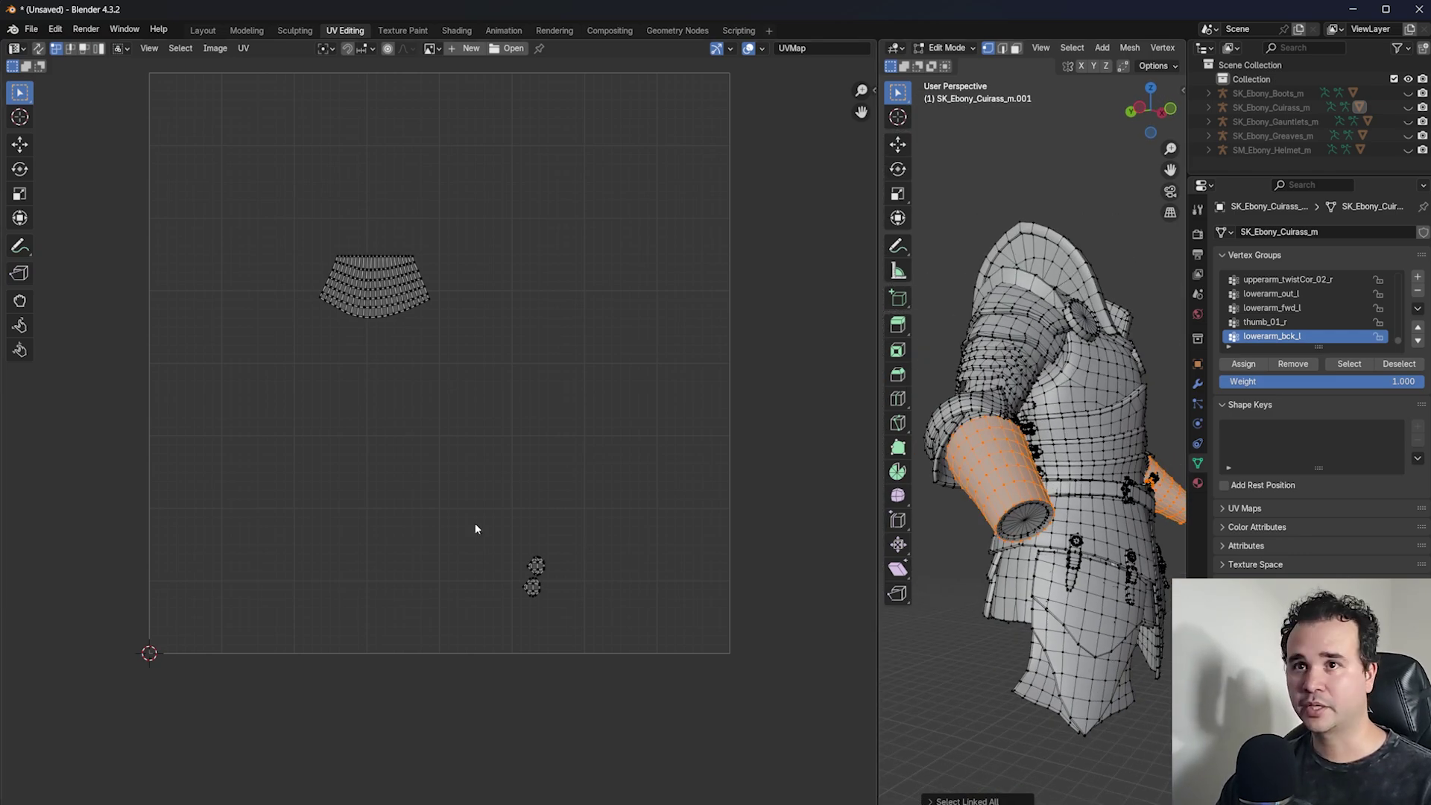
{"action": "scroll", "coordinate": [444, 445], "scroll_direction": "up", "scroll_amount": 6}
{"action": "middle_click_drag", "start_coordinate": [410, 233], "coordinate": [622, 672]}
{"action": "scroll", "coordinate": [435, 435], "scroll_direction": "up", "scroll_amount": 3}
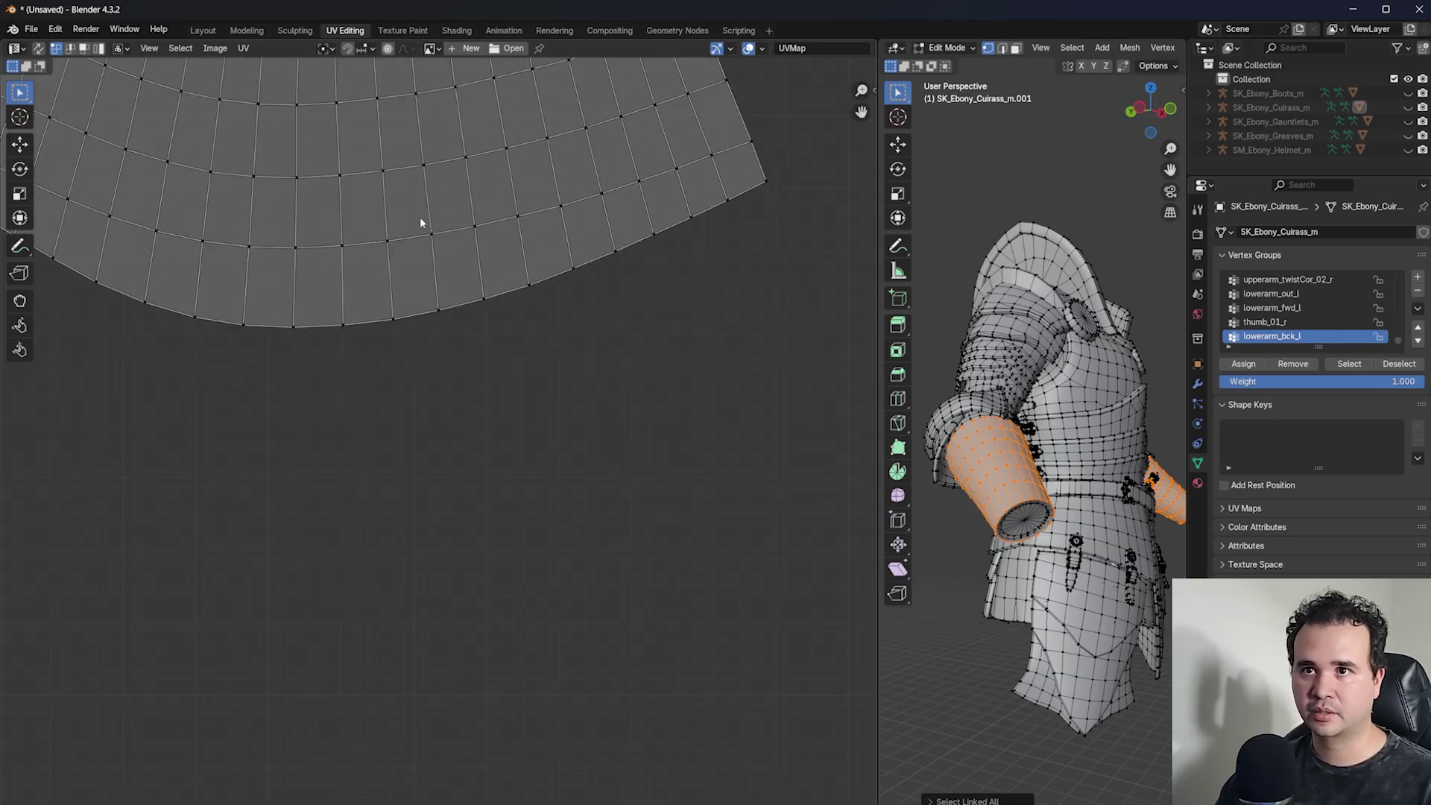
{"action": "scroll", "coordinate": [422, 222], "scroll_direction": "down", "scroll_amount": 8}
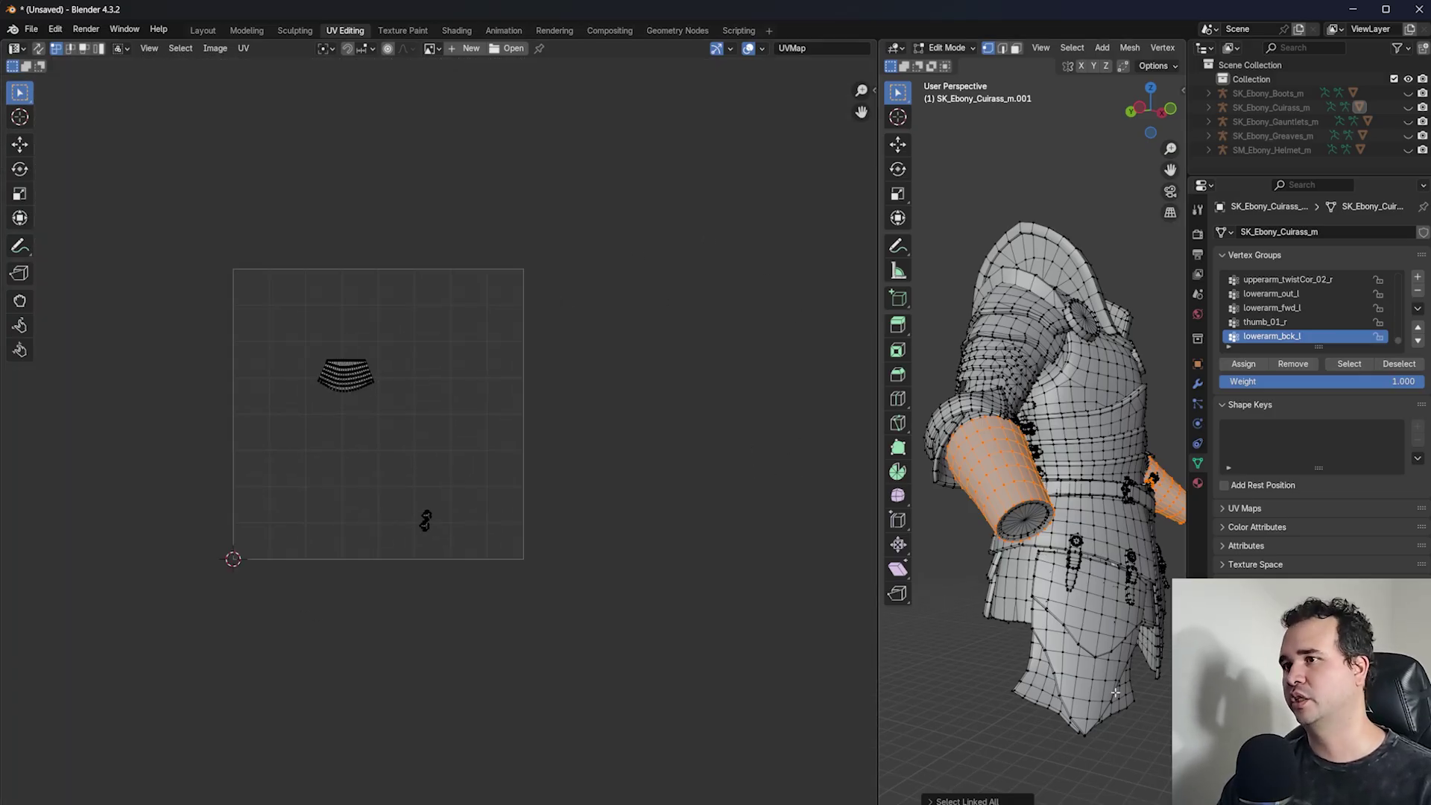
- Clear the selection and select each forearm piece on its own to compare their UV island positions
{"action": "key", "text": "alt+a"}
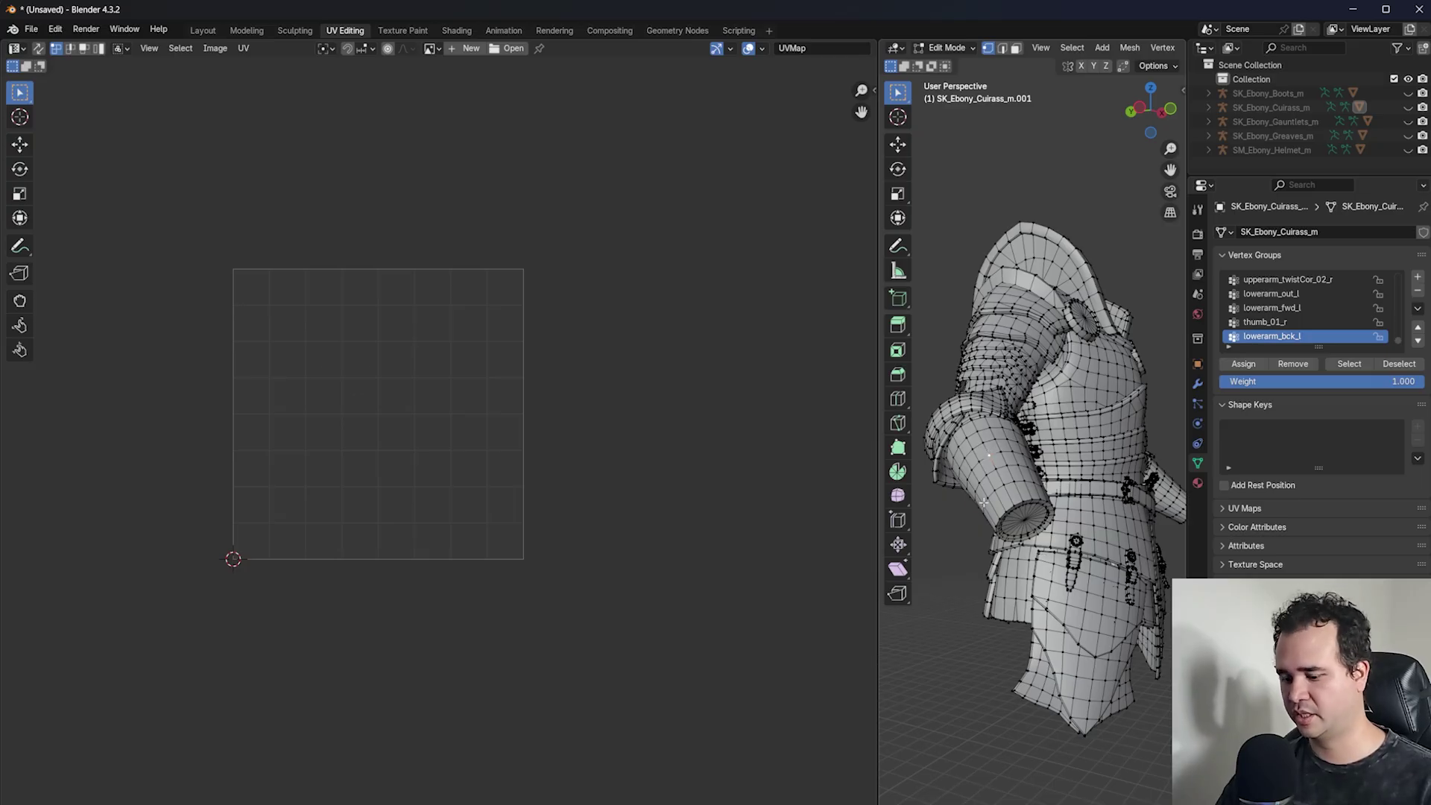
{"action": "key", "text": "ctrl+l"}
{"action": "middle_click_drag", "start_coordinate": [1054, 511], "coordinate": [1017, 528]}
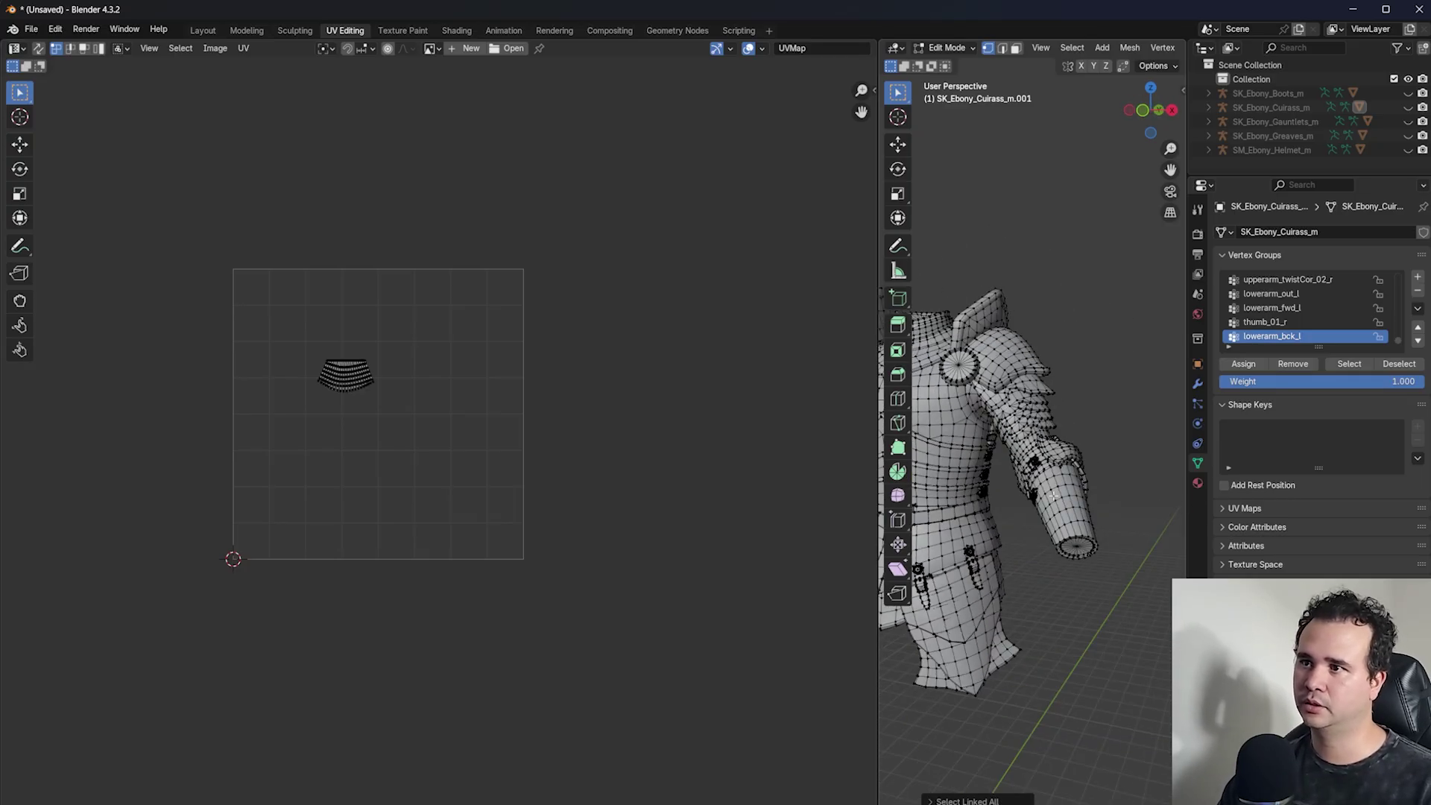
{"action": "key", "text": "alt+a"}
{"action": "key", "text": "ctrl+l"}
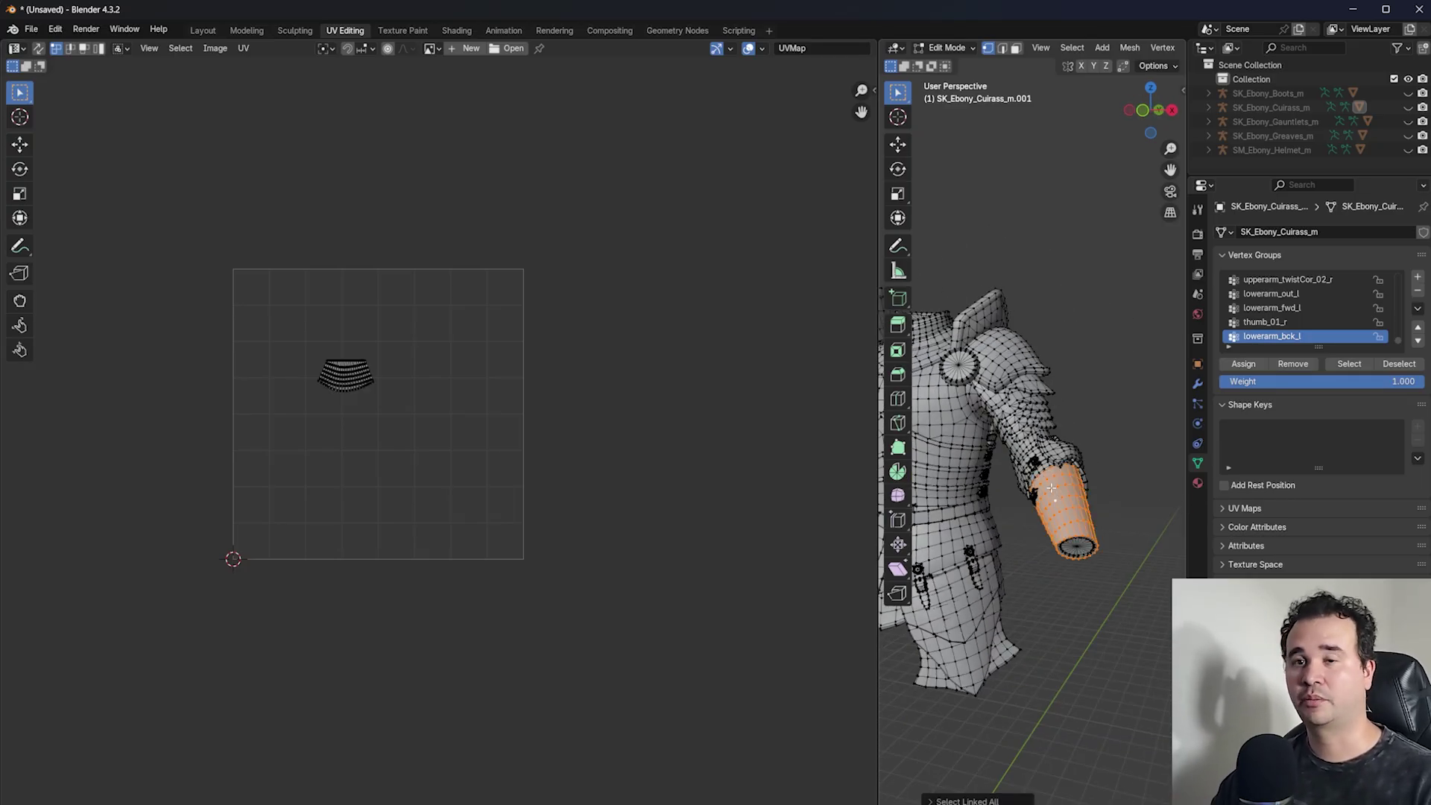
- Select only the opposite arm's linked forearm piece again and check its UV island against the other arm's
{"action": "scroll", "coordinate": [927, 621], "scroll_direction": "down", "scroll_amount": 3}
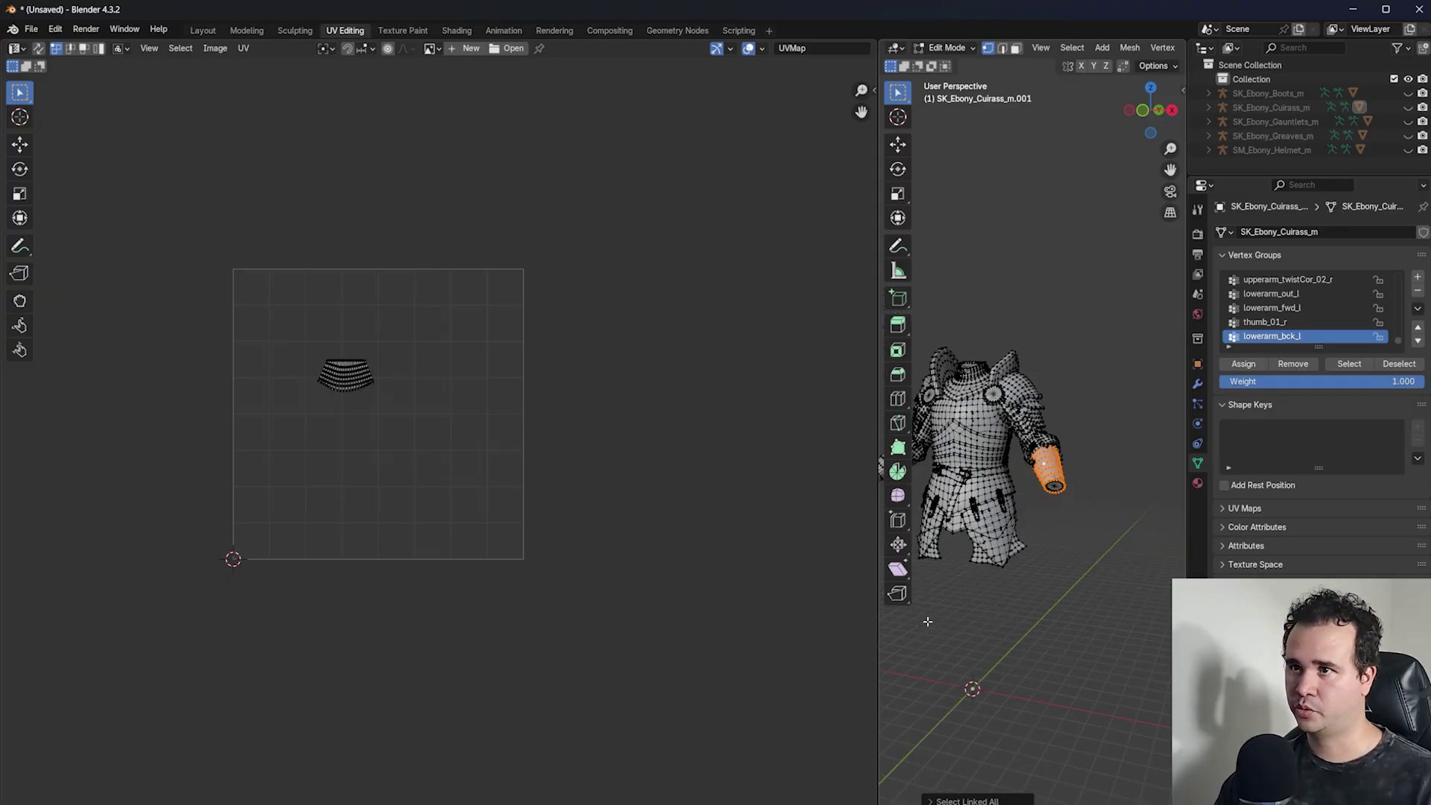
{"action": "scroll", "coordinate": [1014, 586], "scroll_direction": "up", "scroll_amount": 5}
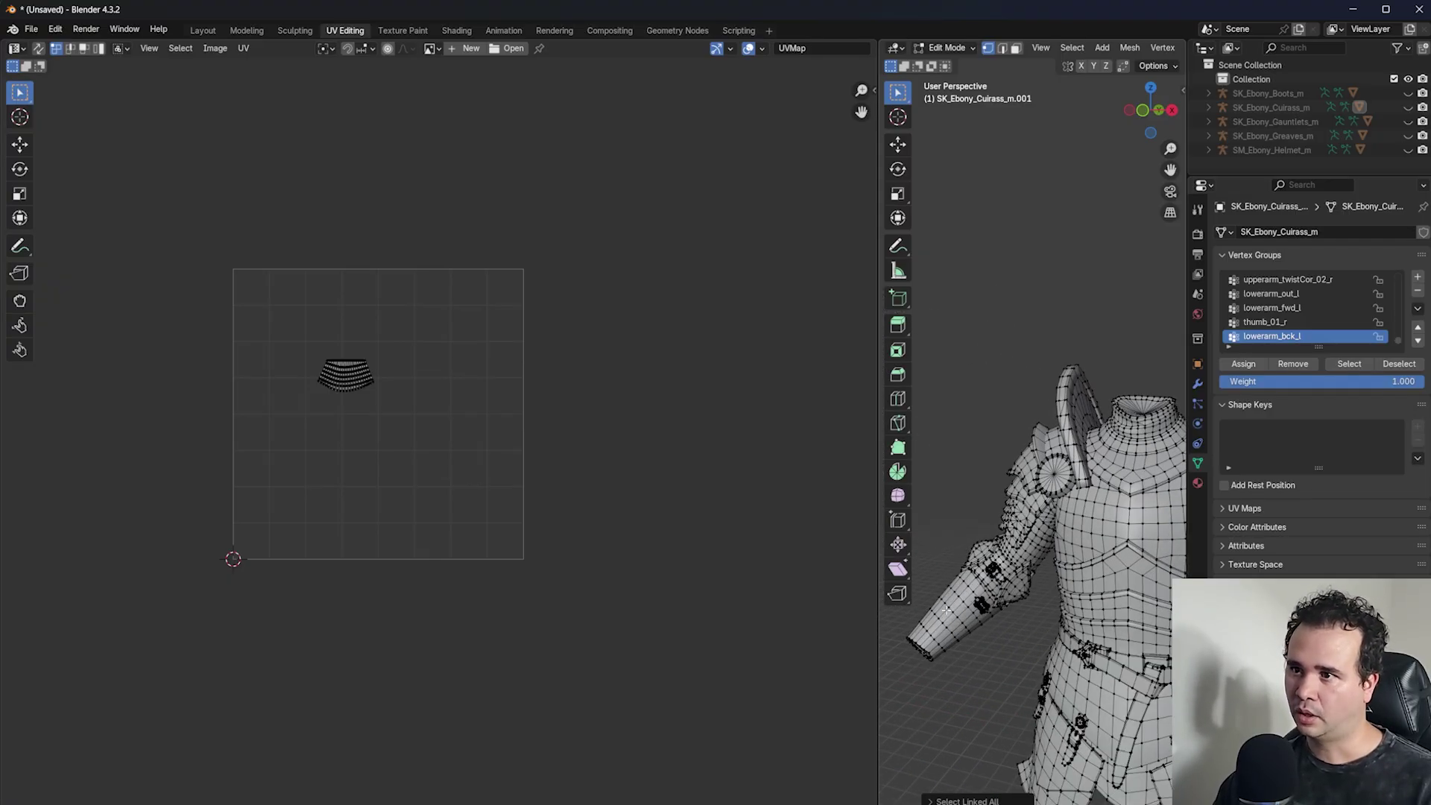
{"action": "key", "text": "ctrl+l"}
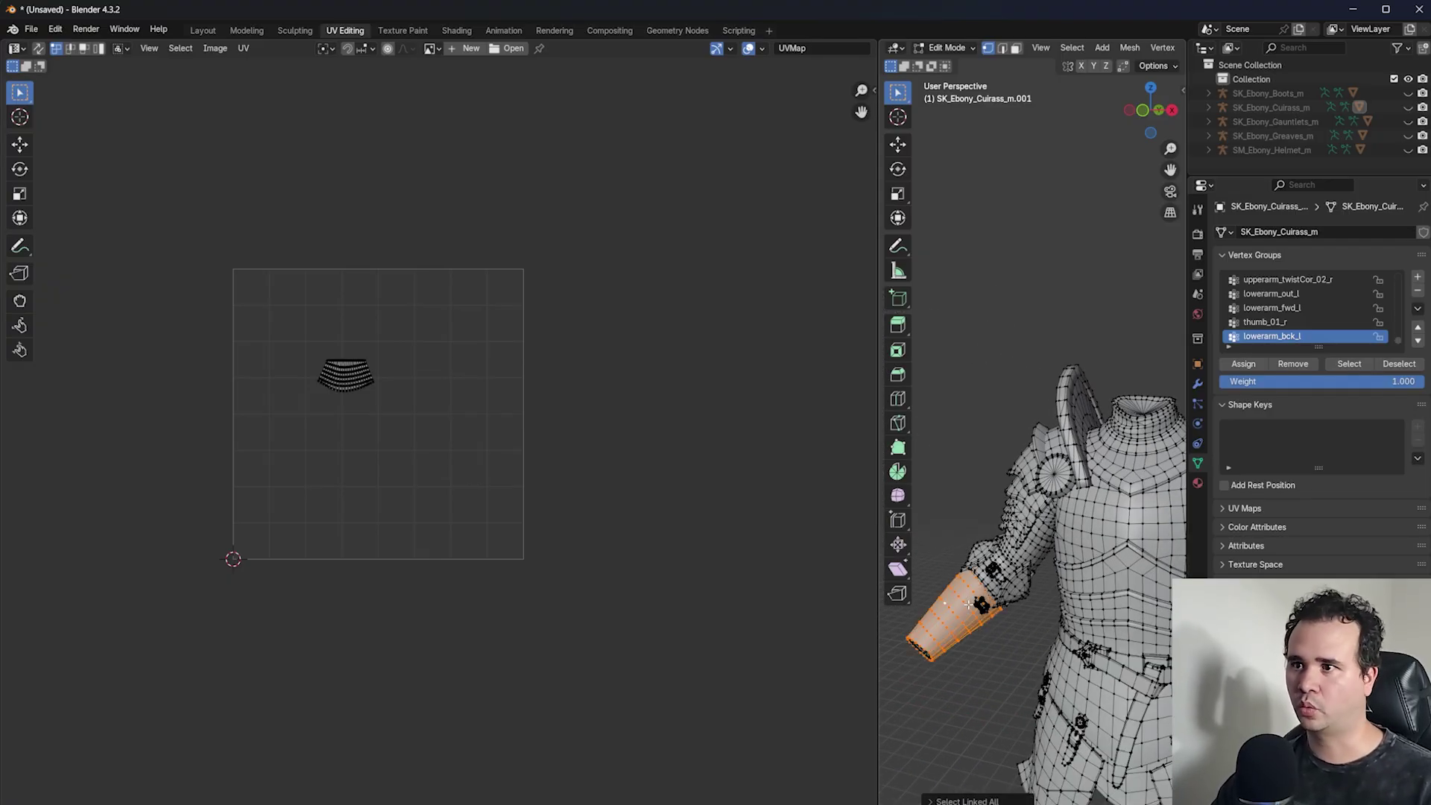
{"action": "scroll", "coordinate": [1072, 647], "scroll_direction": "down", "scroll_amount": 7}
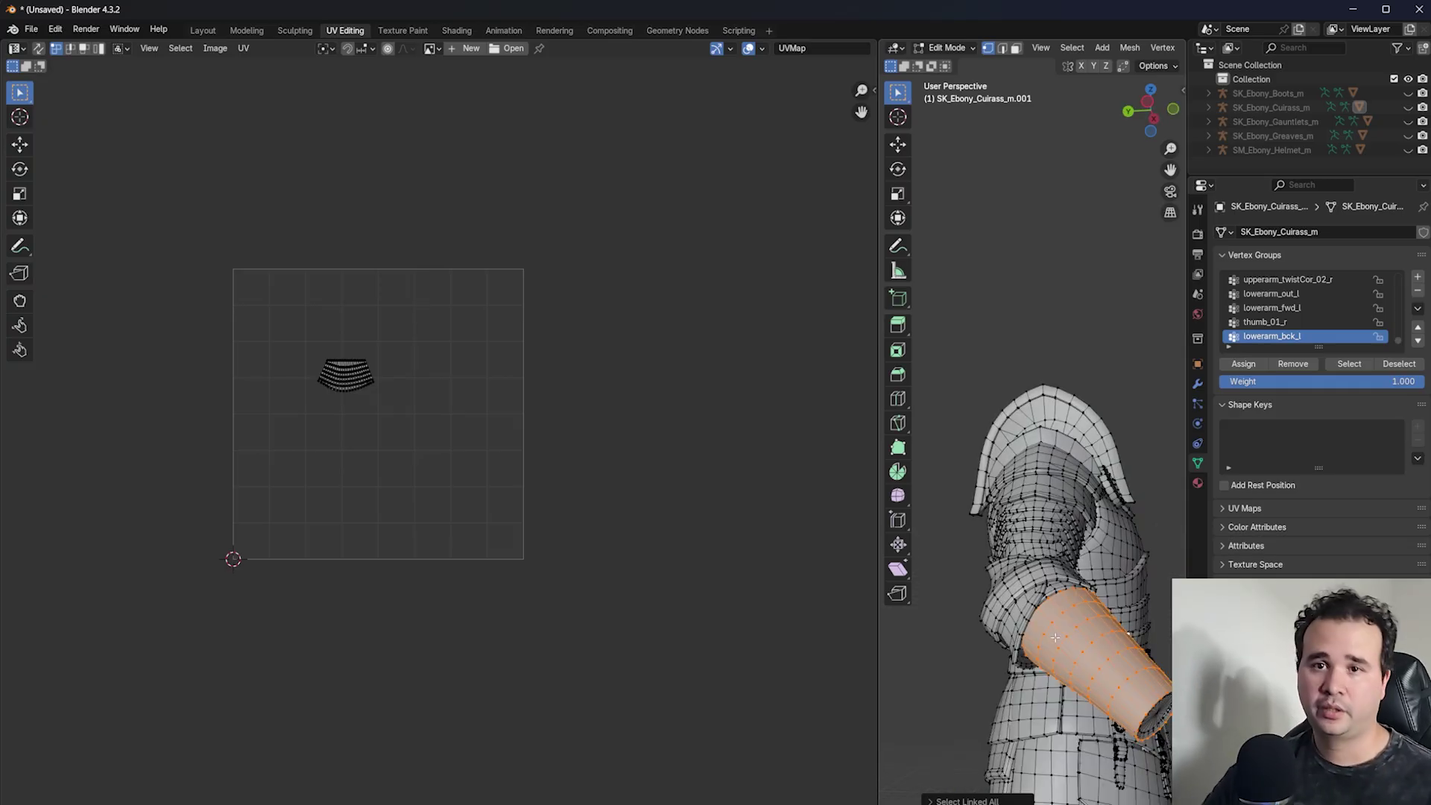
- Widen the 3D viewport and examine both selected forearm pieces from the front, together with a close view of their UV island
{"action": "middle_click_drag", "start_coordinate": [1058, 637], "coordinate": [952, 527]}
{"action": "scroll", "coordinate": [951, 528], "scroll_direction": "down", "scroll_amount": 3}
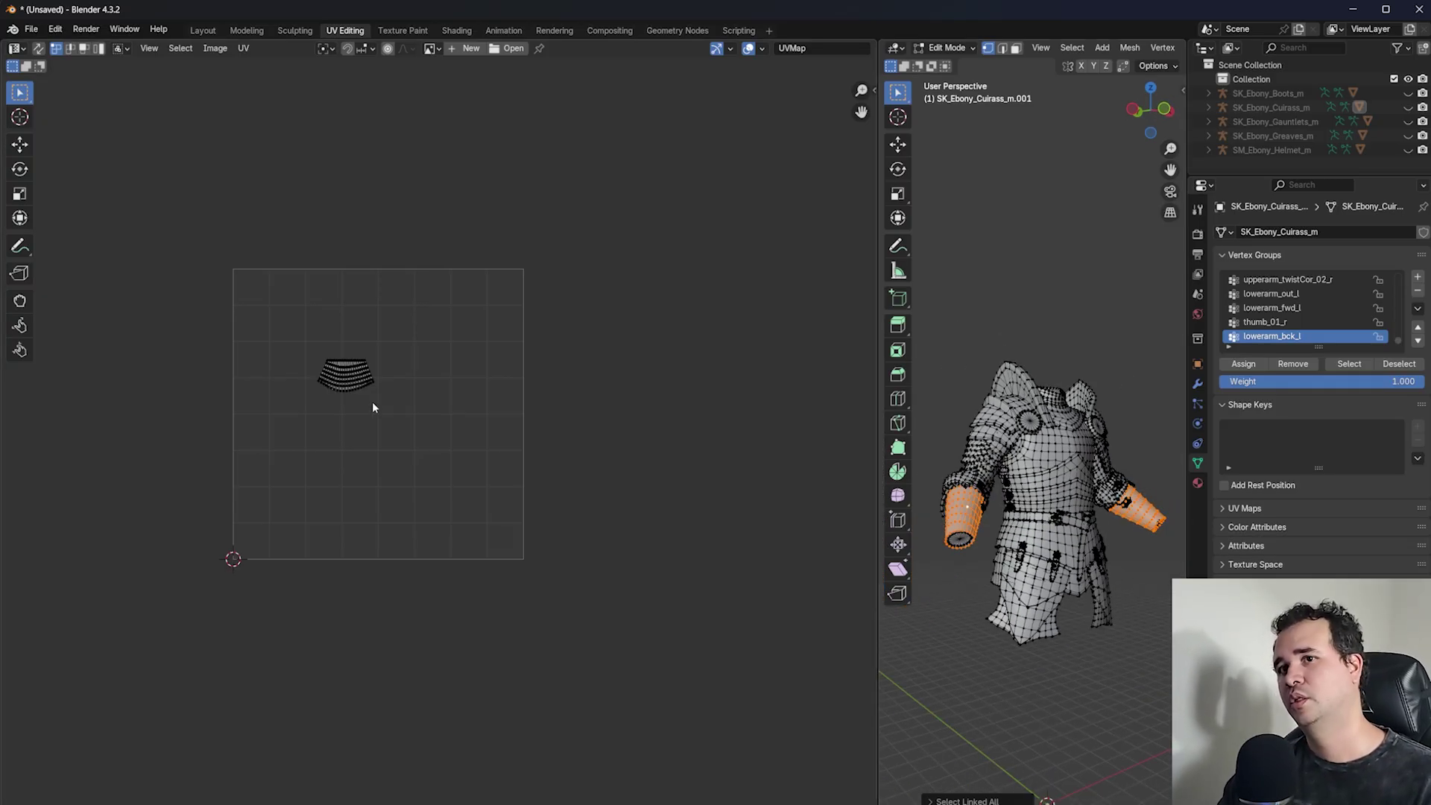
{"action": "middle_click_drag", "start_coordinate": [967, 514], "coordinate": [1014, 527]}
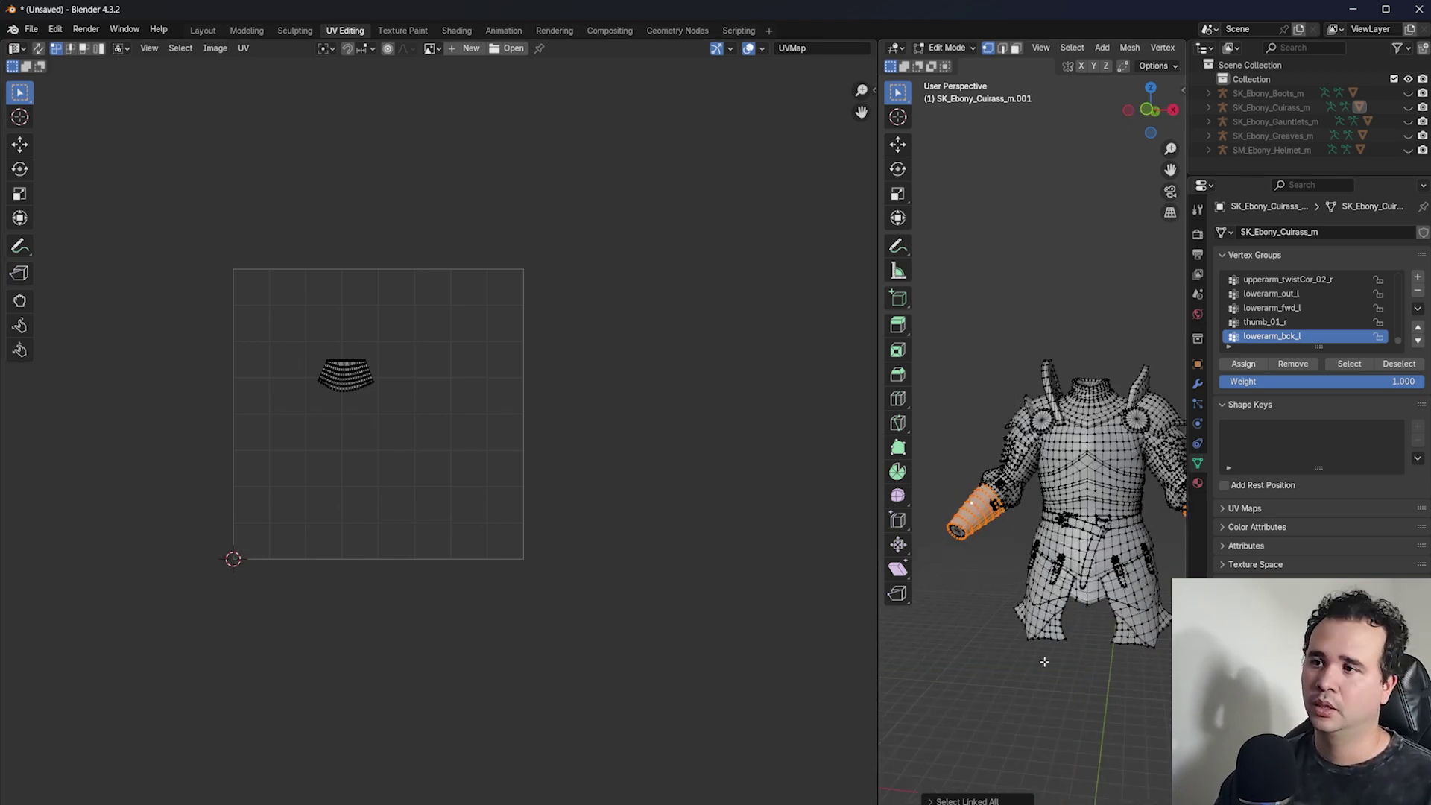
{"action": "middle_click_drag", "start_coordinate": [965, 511], "coordinate": [996, 492]}
{"action": "left_click_drag", "start_coordinate": [878, 481], "coordinate": [685, 481]}
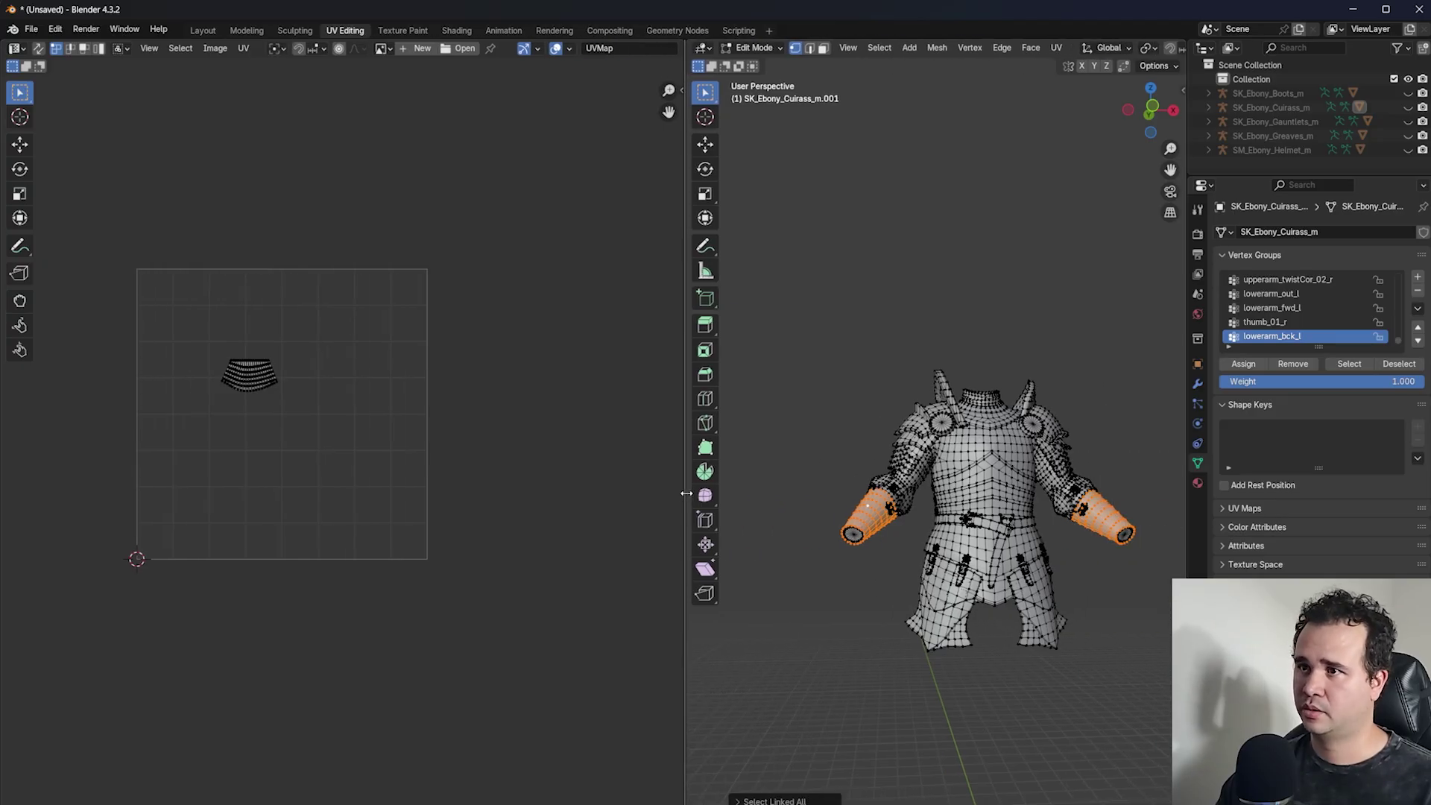
{"action": "scroll", "coordinate": [981, 537], "scroll_direction": "up", "scroll_amount": 2}
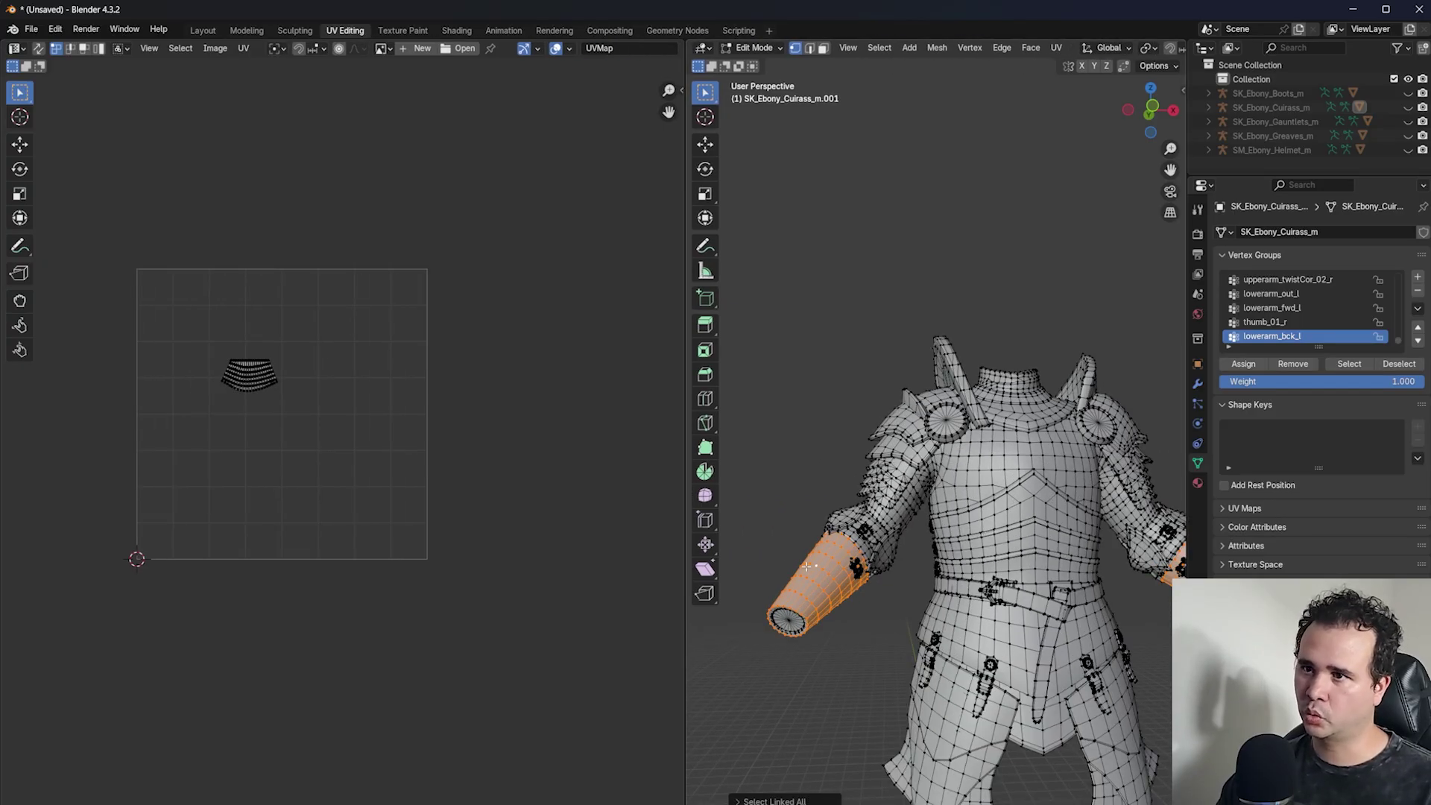
{"action": "scroll", "coordinate": [844, 571], "scroll_direction": "down", "scroll_amount": 2}
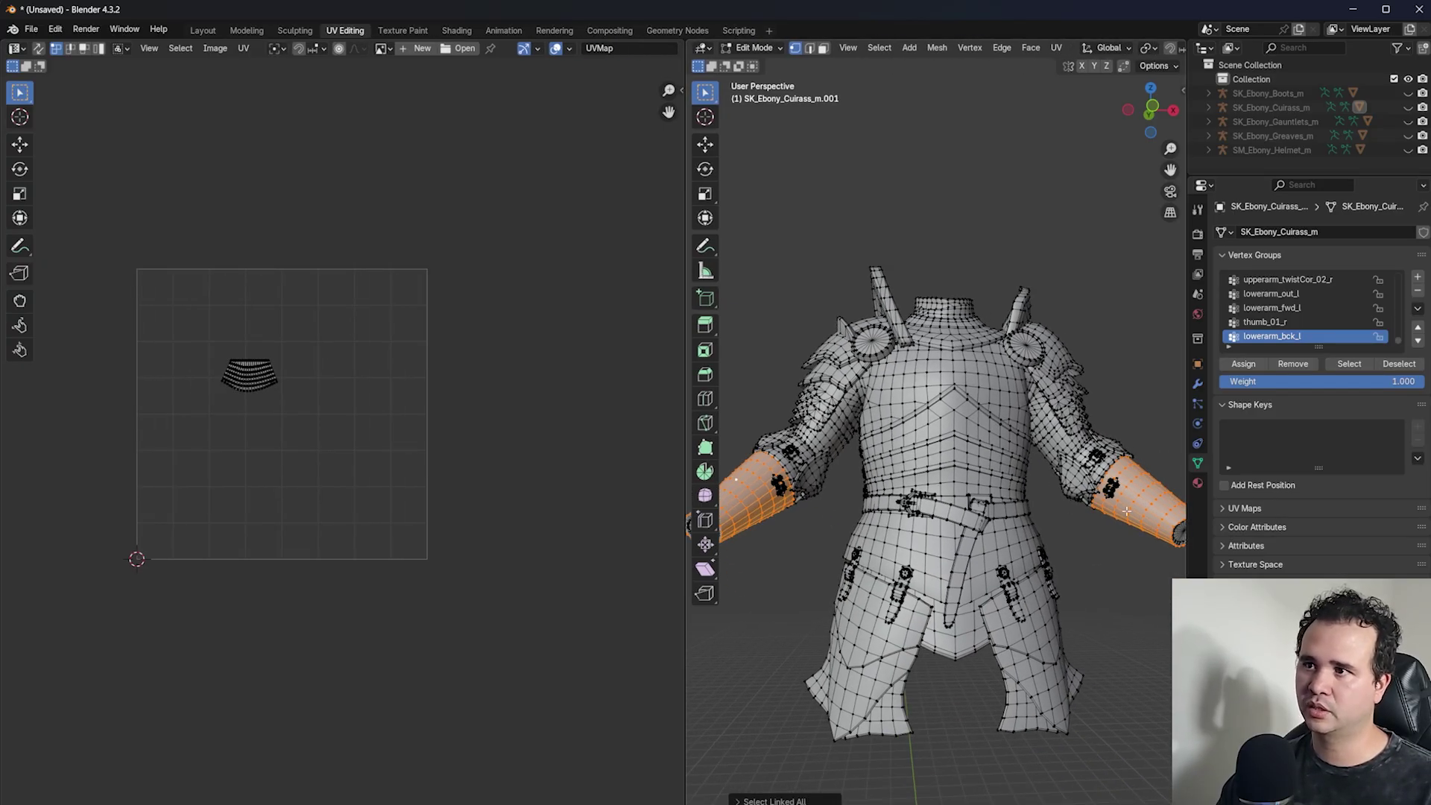
{"action": "scroll", "coordinate": [153, 336], "scroll_direction": "up", "scroll_amount": 6}
{"action": "middle_click_drag", "start_coordinate": [159, 355], "coordinate": [515, 524]}
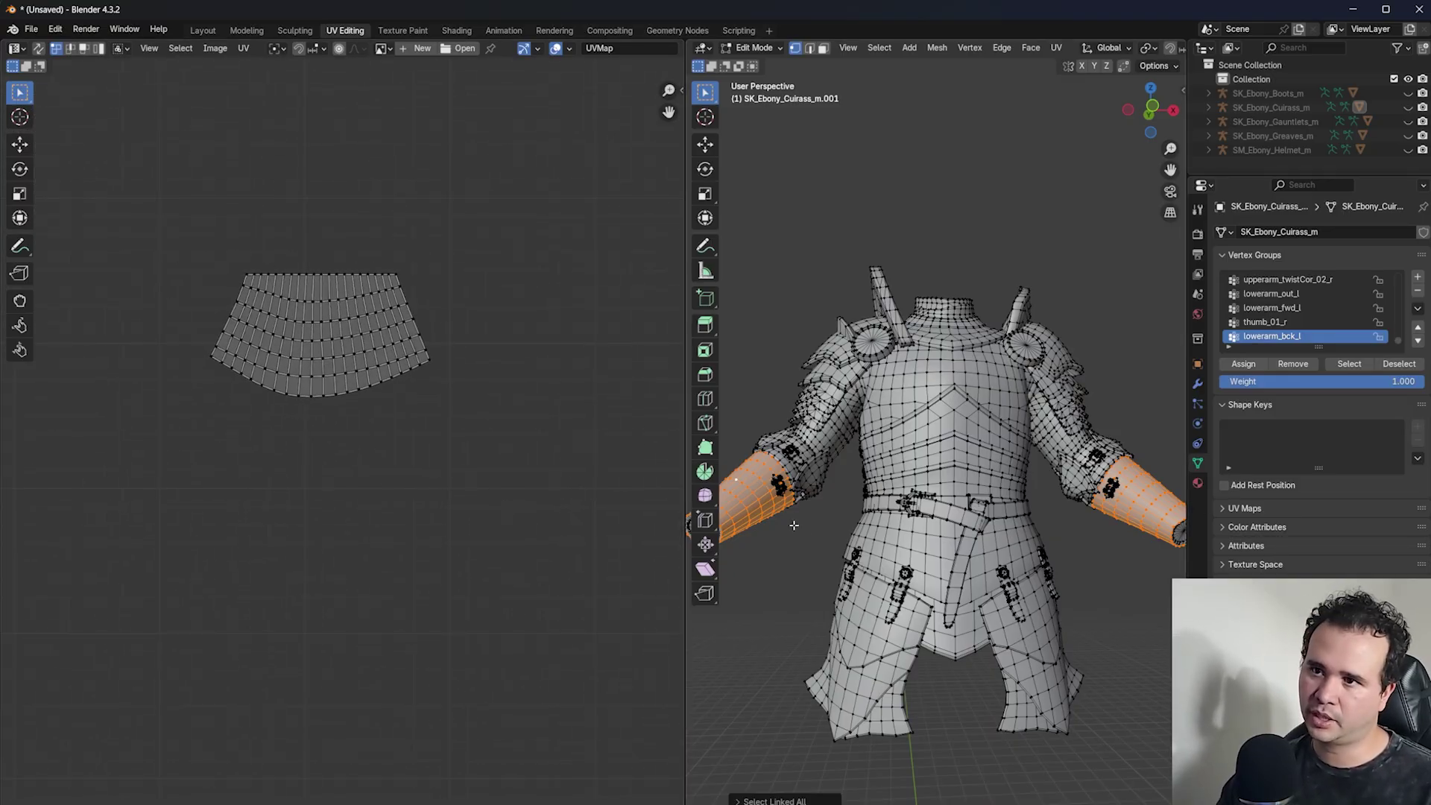
- Select each arm's linked forearm piece on its own and compare where their UV islands sit in the full UV square
{"action": "left_click", "coordinate": [752, 501]}
{"action": "key", "text": "ctrl+l"}
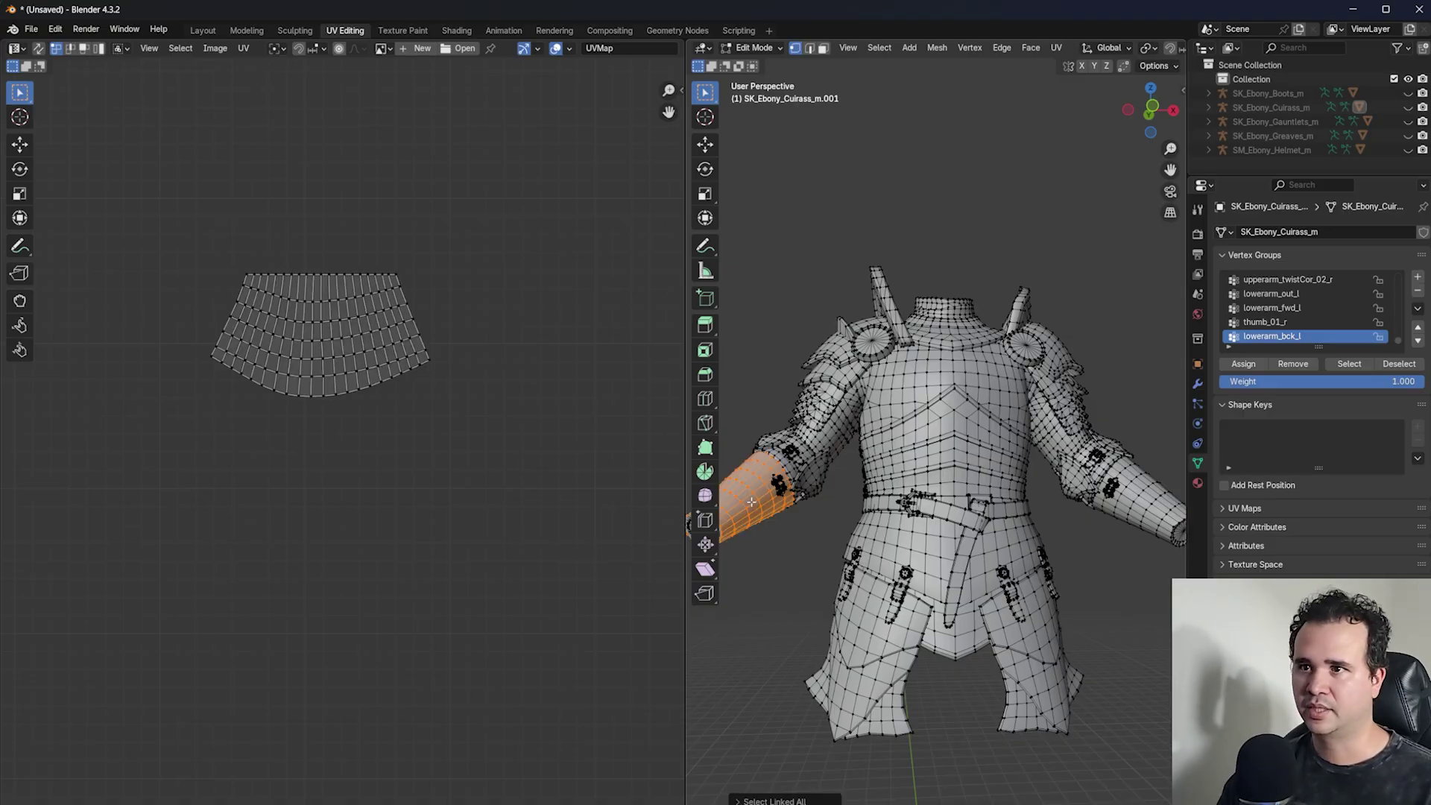
{"action": "left_click", "coordinate": [1148, 492]}
{"action": "key", "text": "ctrl+l"}
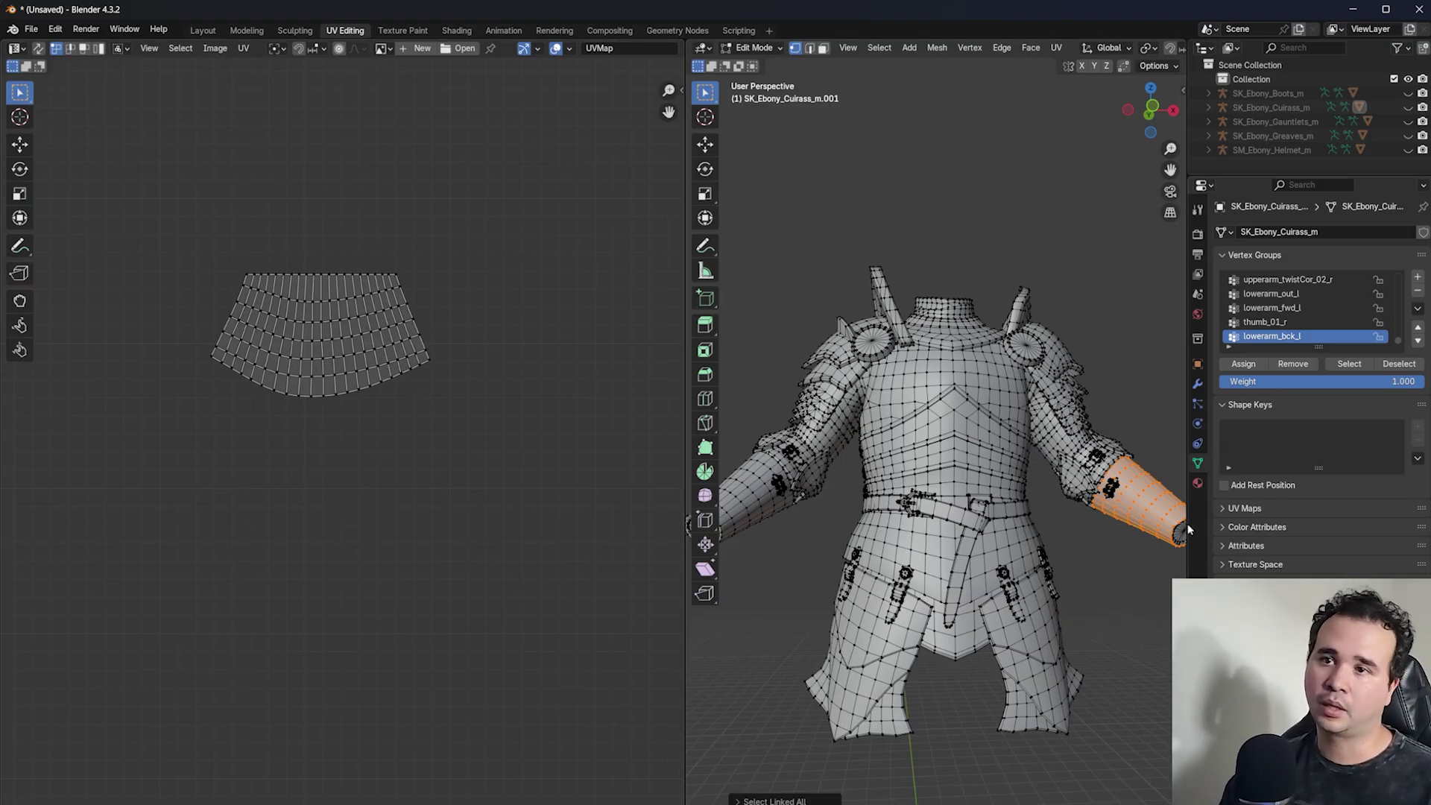
{"action": "key", "text": "Home"}
{"action": "key", "text": "Home"}
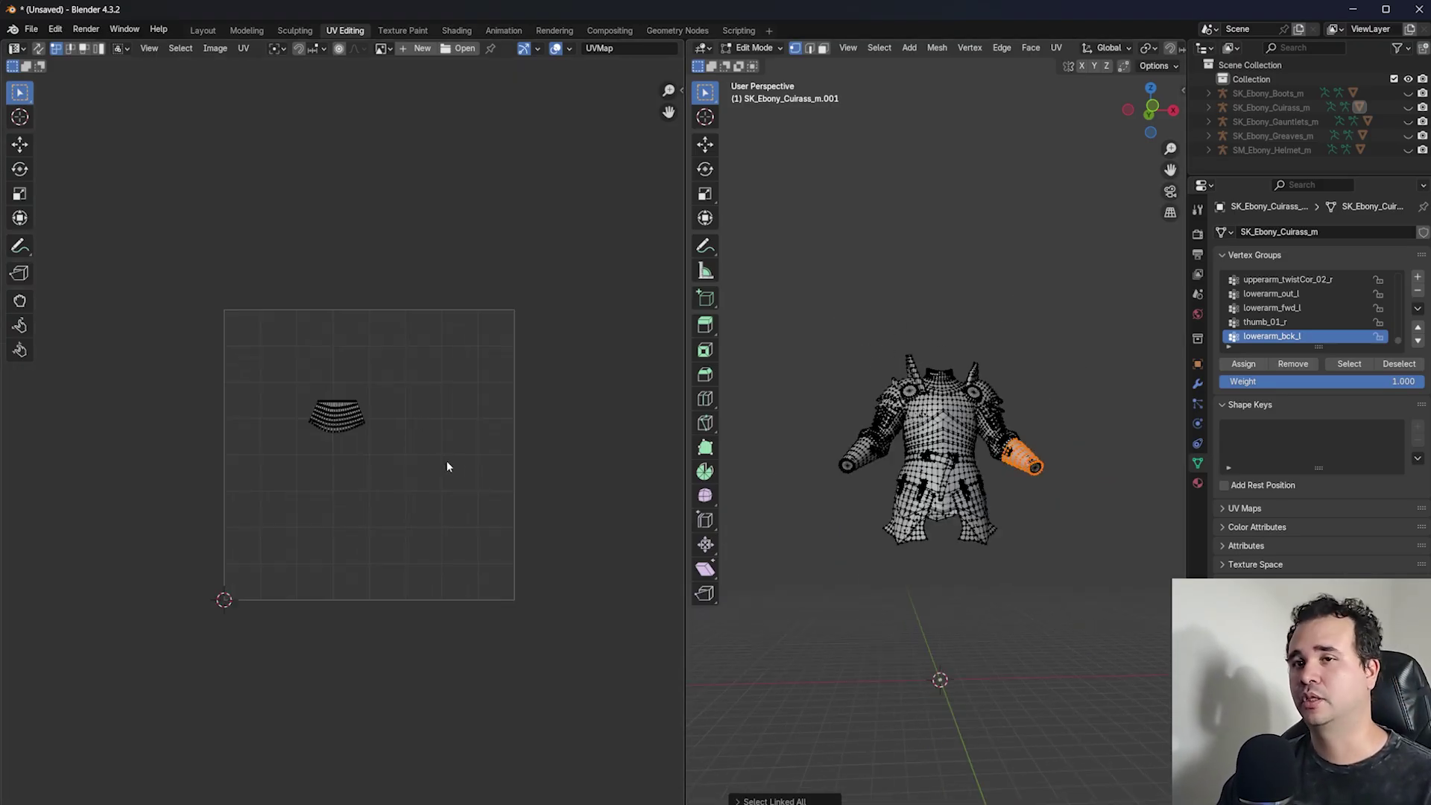
{"action": "middle_click_drag", "start_coordinate": [447, 467], "coordinate": [365, 474]}
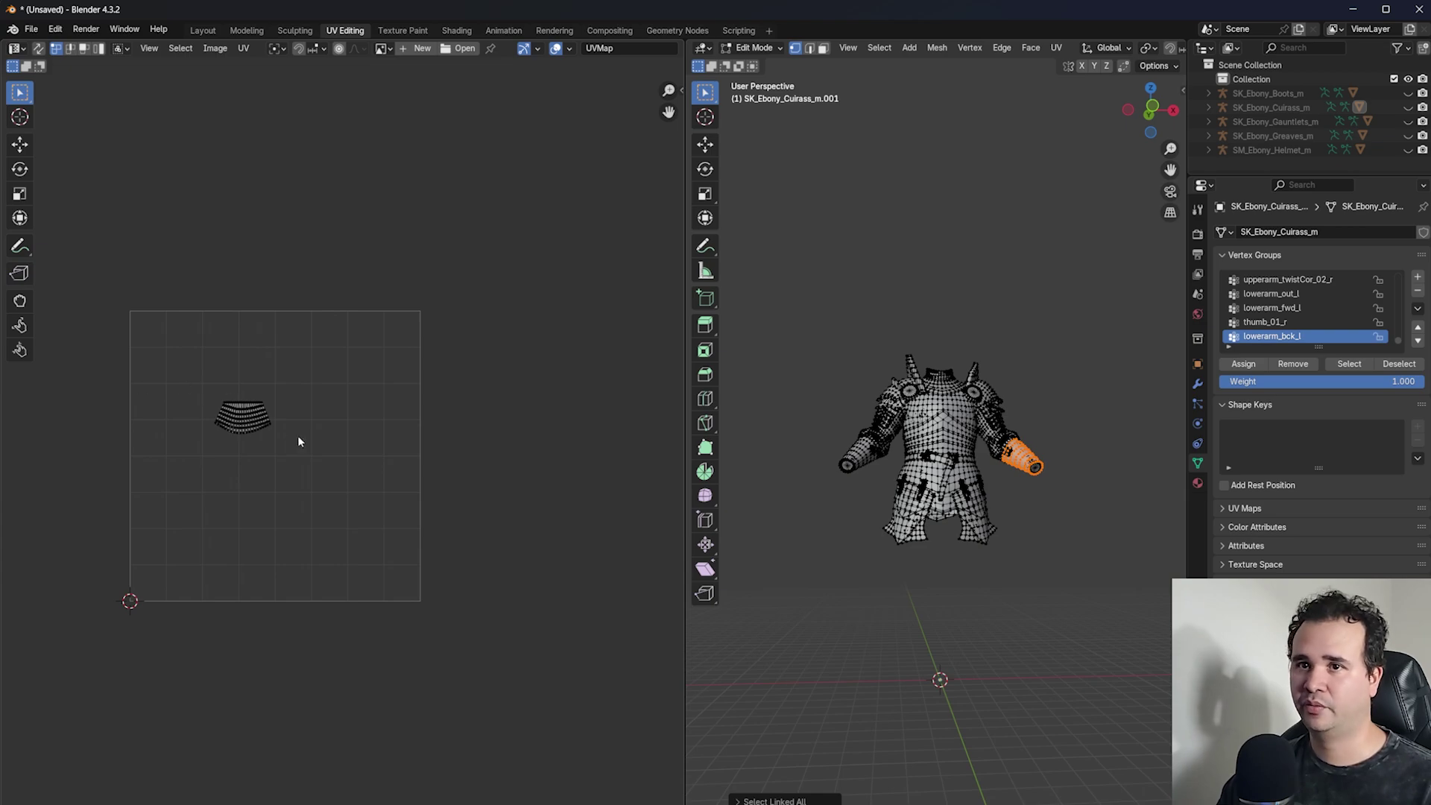
{"action": "scroll", "coordinate": [284, 440], "scroll_direction": "up", "scroll_amount": 4}
{"action": "scroll", "coordinate": [286, 424], "scroll_direction": "down", "scroll_amount": 4}
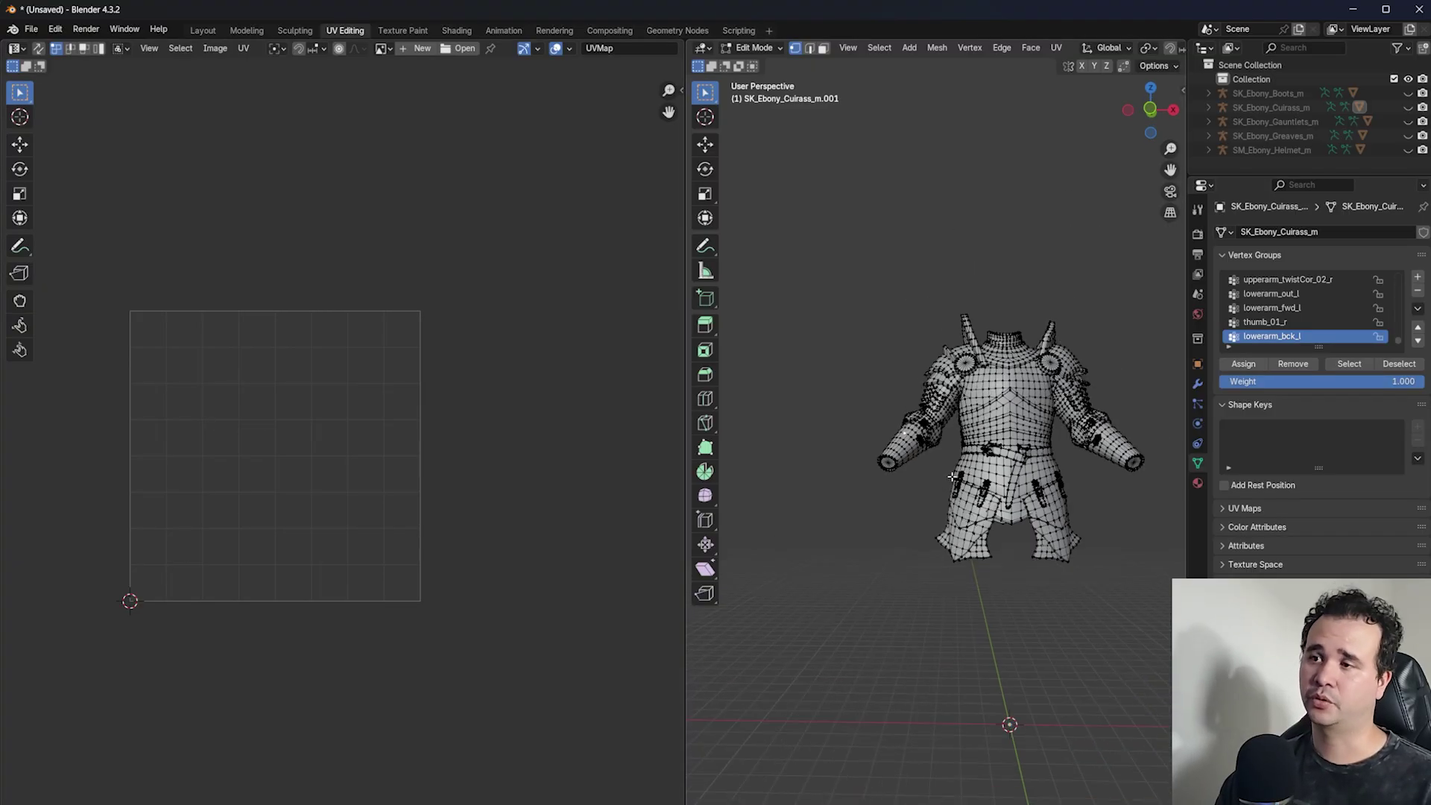
- Select the entire cuirass mesh and look over all its UV islands, including the large torso pieces
{"action": "scroll", "coordinate": [1003, 466], "scroll_direction": "up", "scroll_amount": 6}
{"action": "scroll", "coordinate": [1016, 445], "scroll_direction": "down", "scroll_amount": 3}
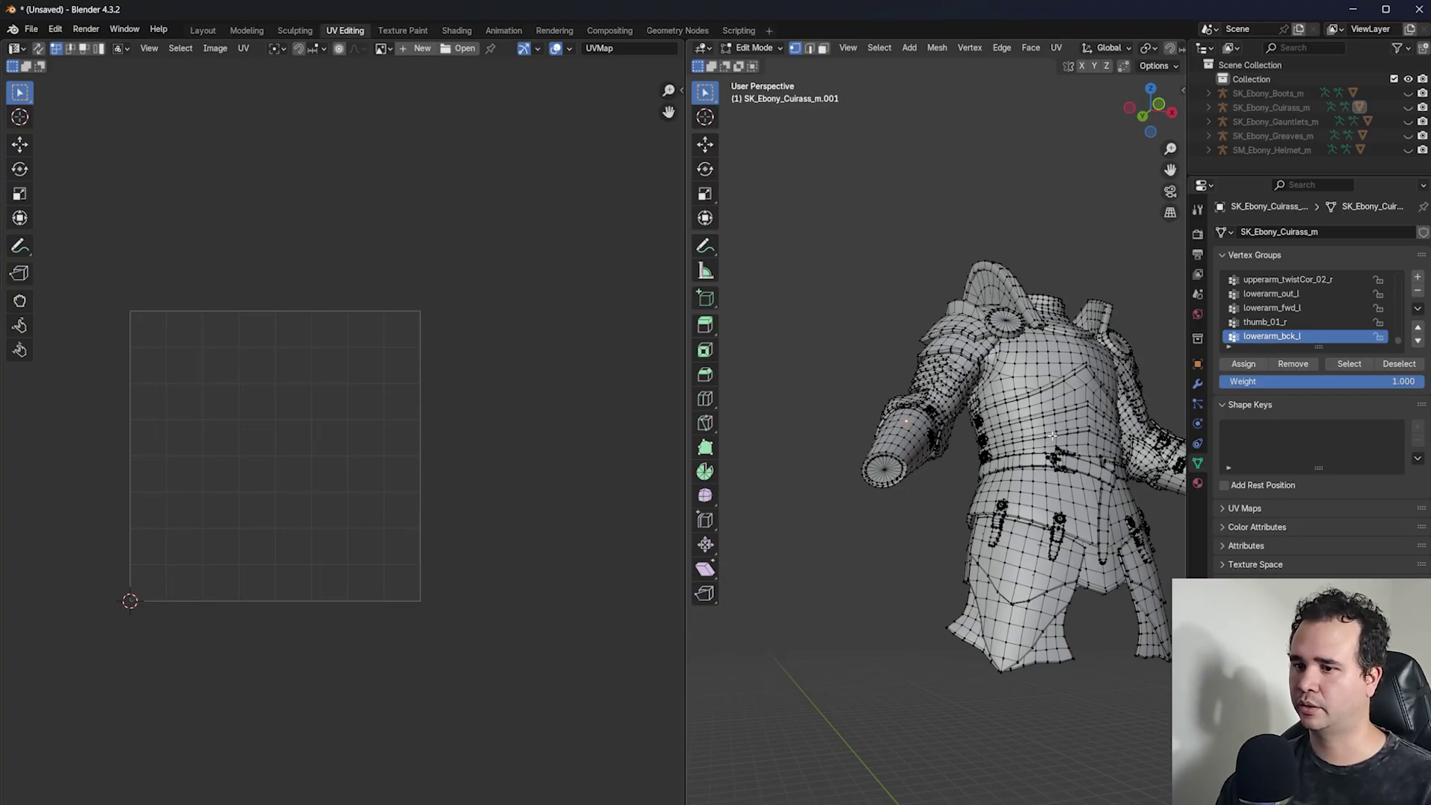
{"action": "key", "text": "a"}
{"action": "scroll", "coordinate": [265, 489], "scroll_direction": "up", "scroll_amount": 5}
{"action": "middle_click_drag", "start_coordinate": [423, 574], "coordinate": [552, 462]}
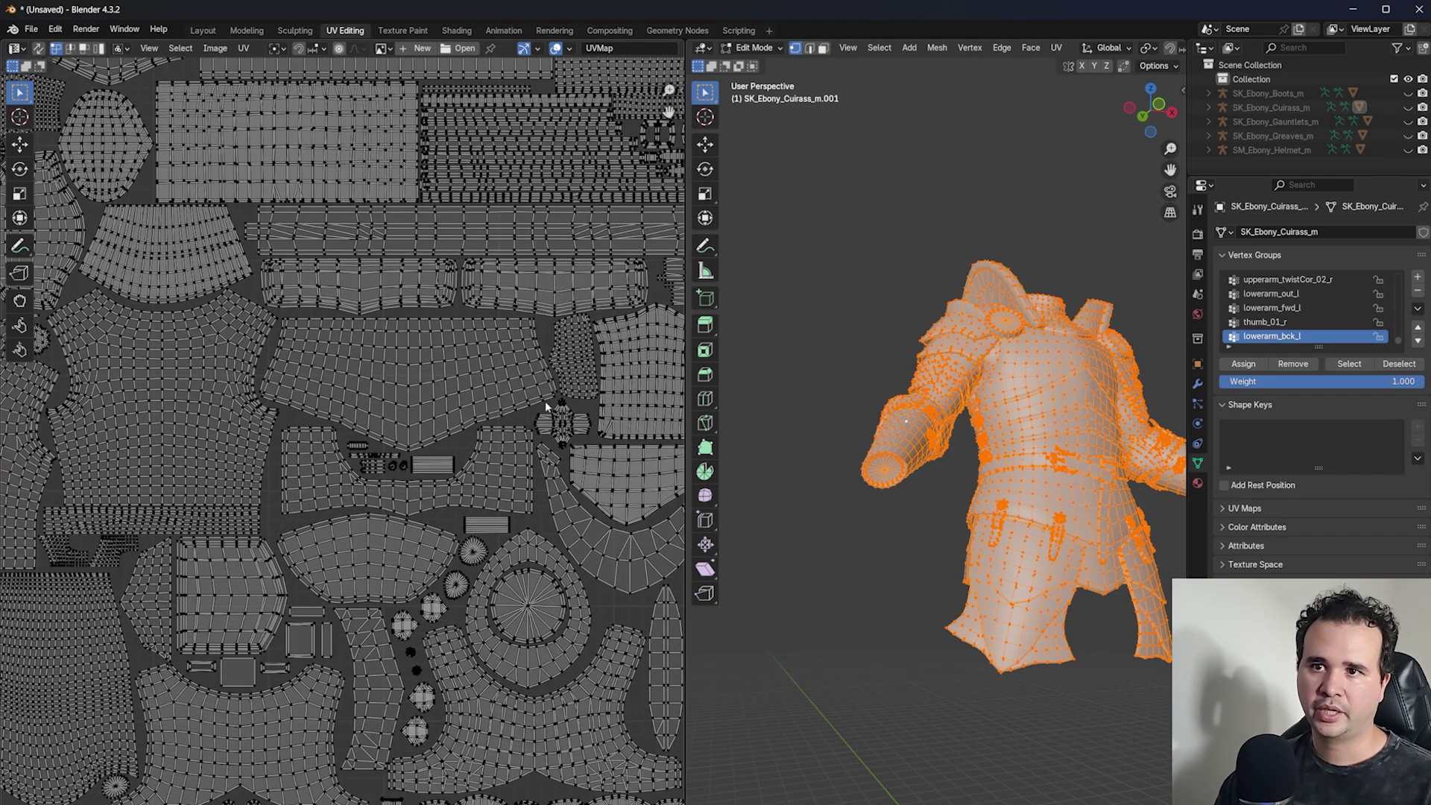
{"action": "scroll", "coordinate": [542, 485], "scroll_direction": "down", "scroll_amount": 4}
{"action": "middle_click_drag", "start_coordinate": [156, 555], "coordinate": [399, 519]}
{"action": "scroll", "coordinate": [399, 524], "scroll_direction": "up", "scroll_amount": 6}
{"action": "middle_click_drag", "start_coordinate": [613, 451], "coordinate": [427, 514]}
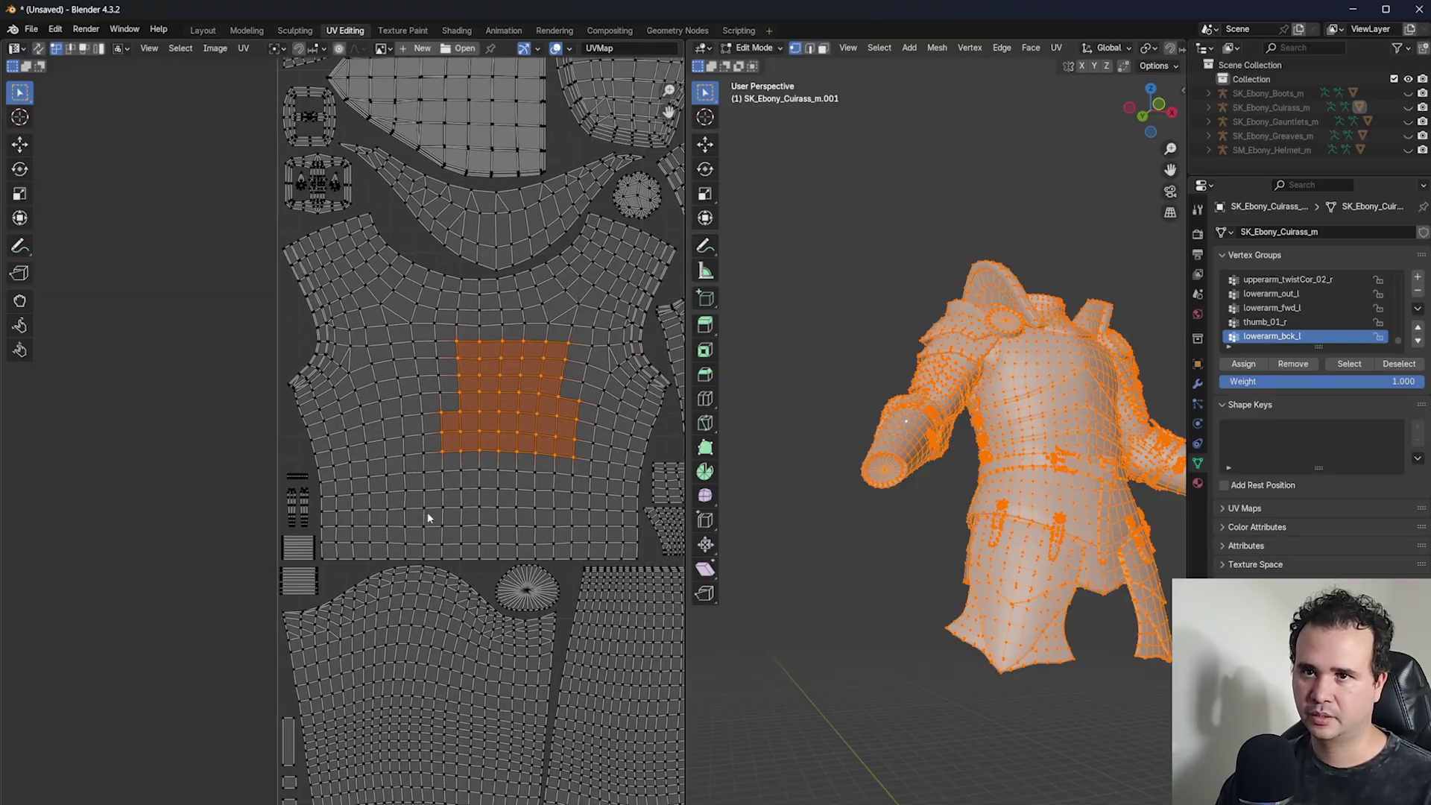
{"action": "scroll", "coordinate": [565, 460], "scroll_direction": "down", "scroll_amount": 5}
{"action": "middle_click_drag", "start_coordinate": [564, 456], "coordinate": [453, 528]}
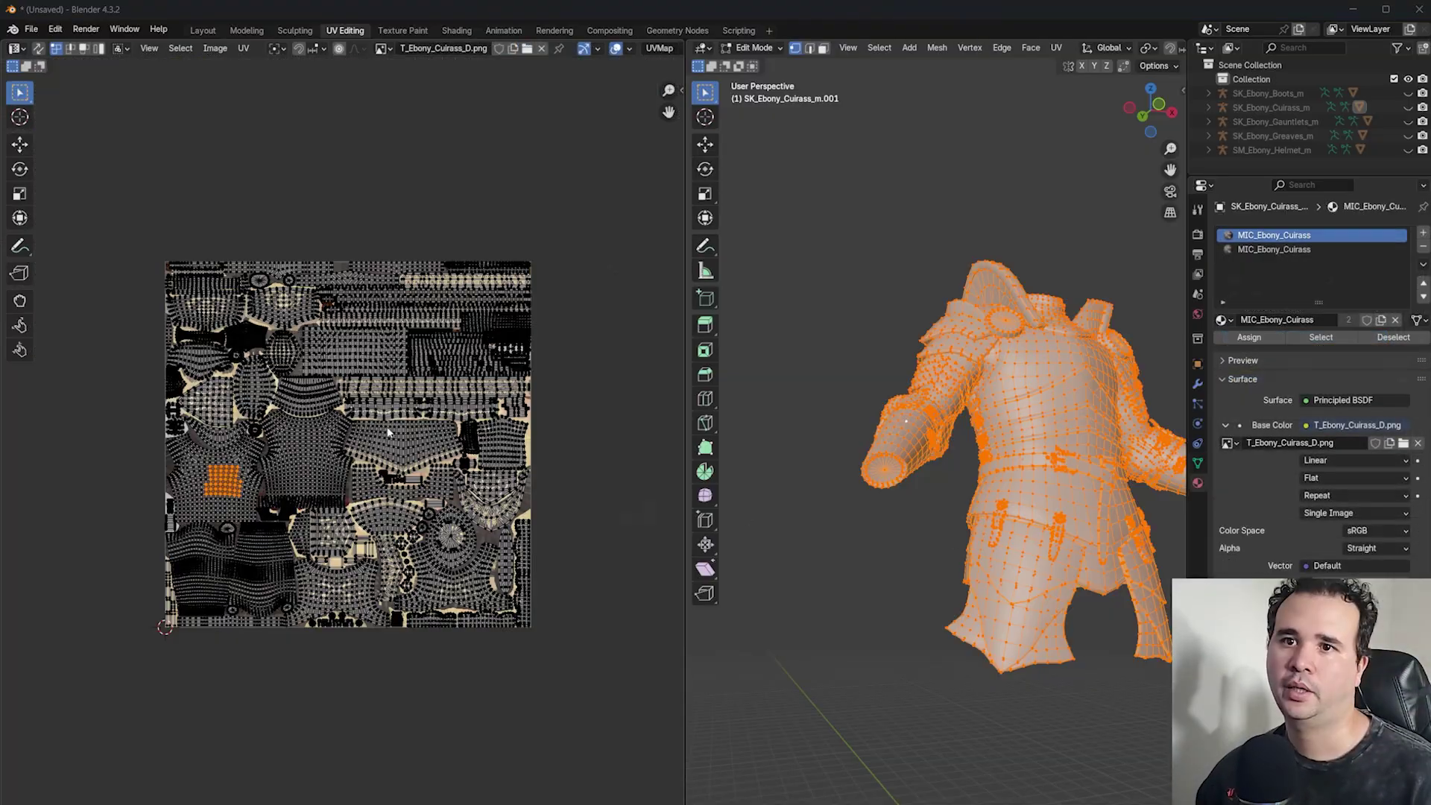
- Examine how the cuirass's UV islands line up with the T_Ebony_Cuirass_D.png texture
{"action": "scroll", "coordinate": [363, 520], "scroll_direction": "up", "scroll_amount": 4}
{"action": "scroll", "coordinate": [363, 520], "scroll_direction": "up", "scroll_amount": 1}
{"action": "middle_click_drag", "start_coordinate": [276, 397], "coordinate": [301, 307]}
{"action": "scroll", "coordinate": [301, 307], "scroll_direction": "down", "scroll_amount": 5}
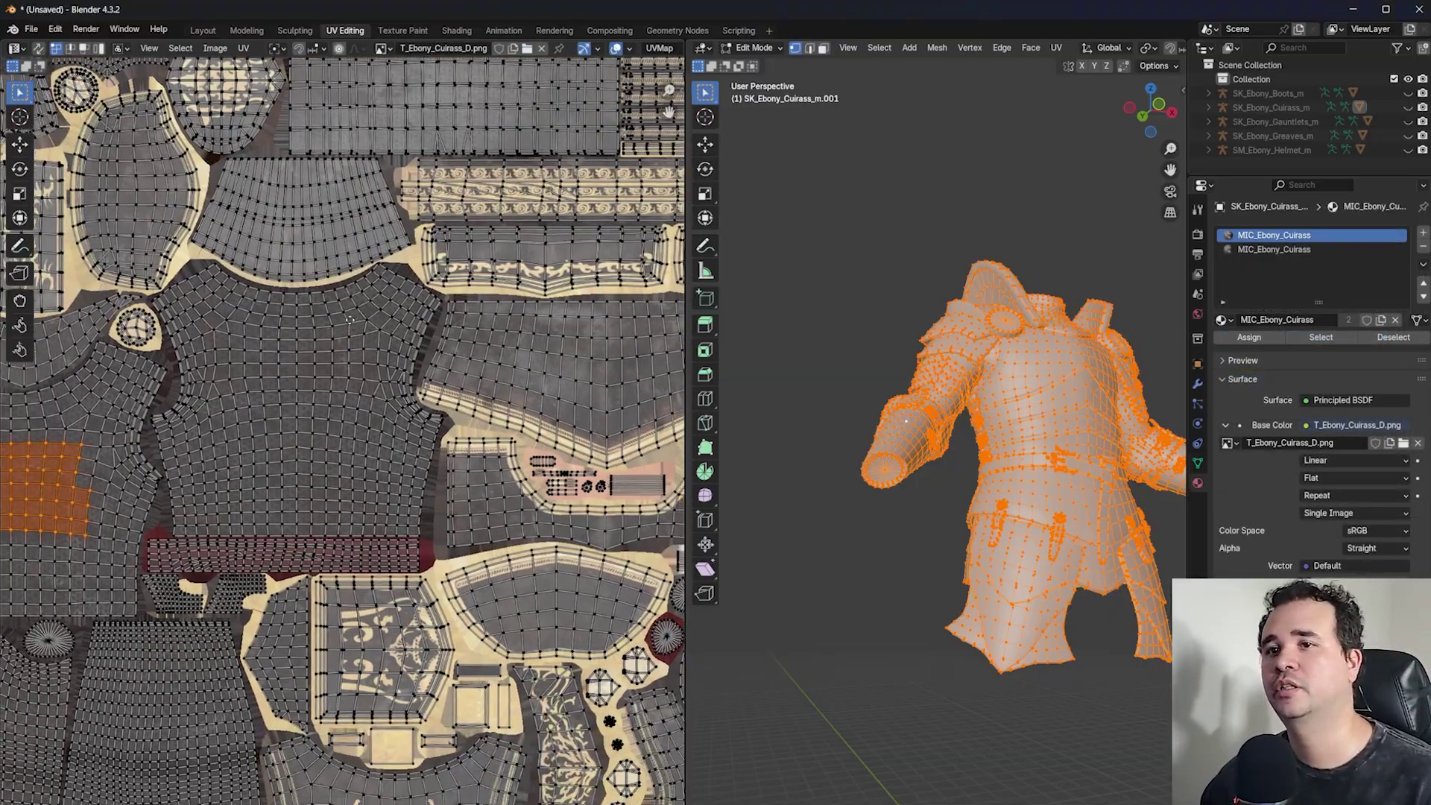
{"action": "scroll", "coordinate": [398, 520], "scroll_direction": "up", "scroll_amount": 3}
{"action": "left_click", "coordinate": [485, 792]}
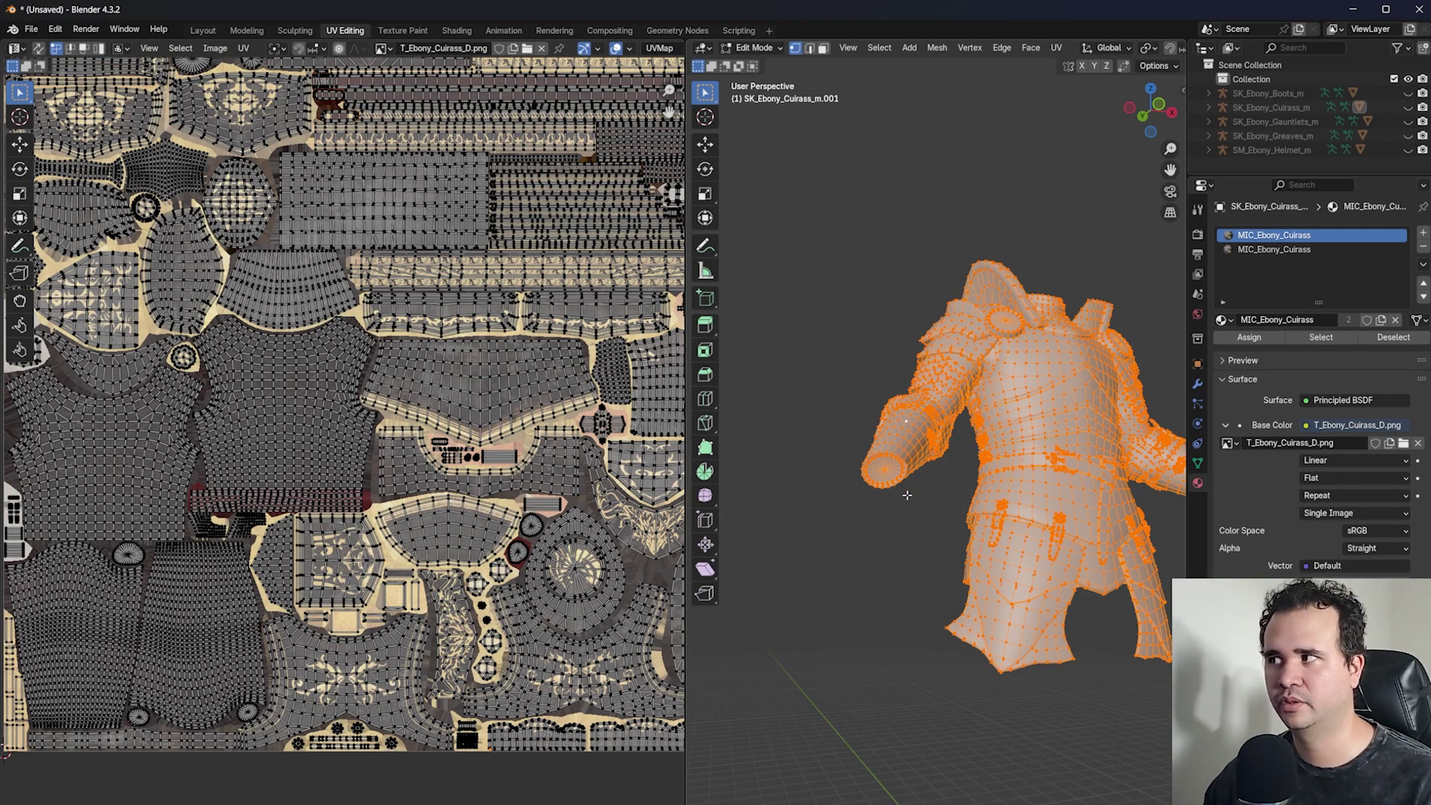
{"action": "scroll", "coordinate": [441, 451], "scroll_direction": "down", "scroll_amount": 5}
{"action": "scroll", "coordinate": [408, 415], "scroll_direction": "up", "scroll_amount": 5}
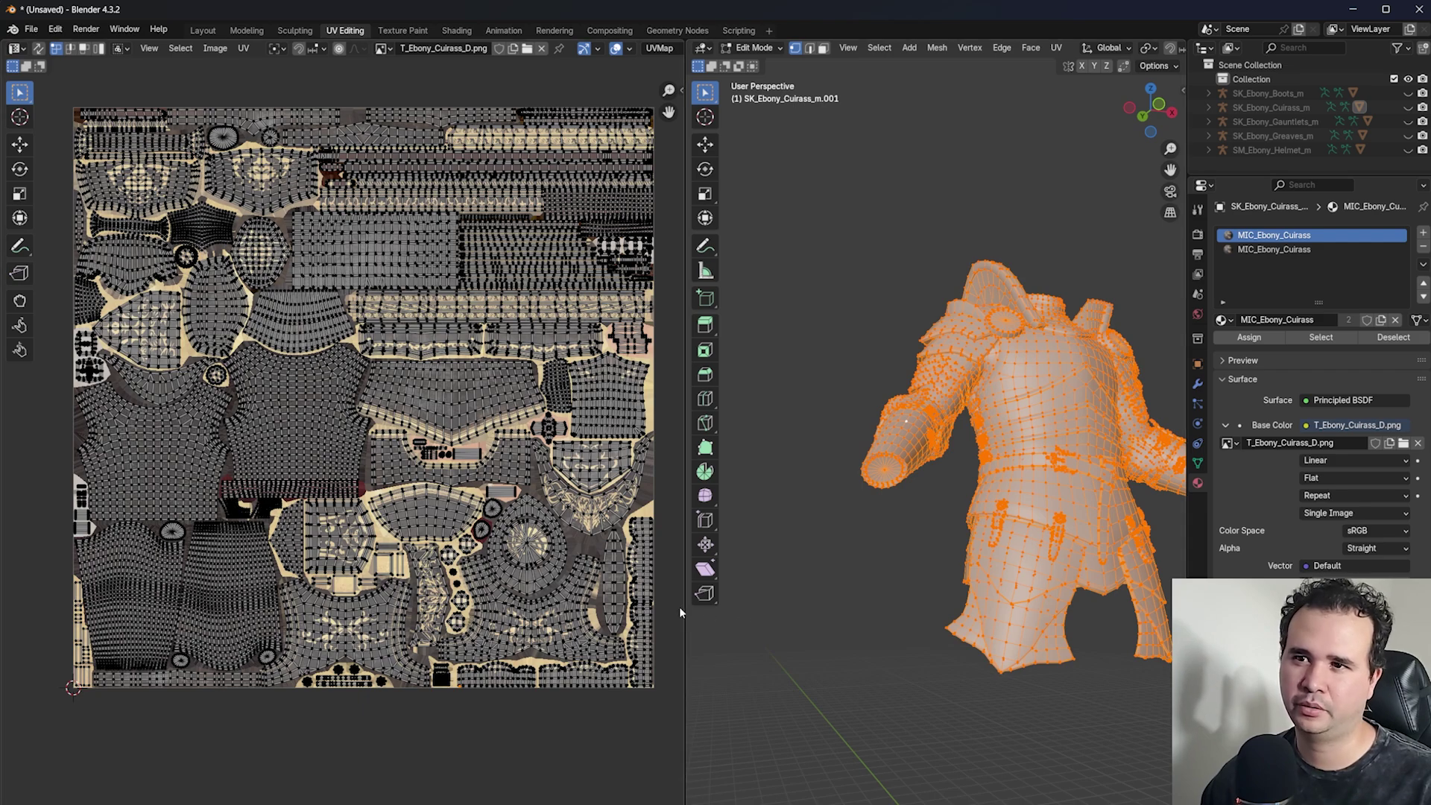
- Enlarge the UV editor and review the complete textured UV layout of the cuirass
{"action": "left_click_drag", "start_coordinate": [684, 605], "coordinate": [871, 588]}
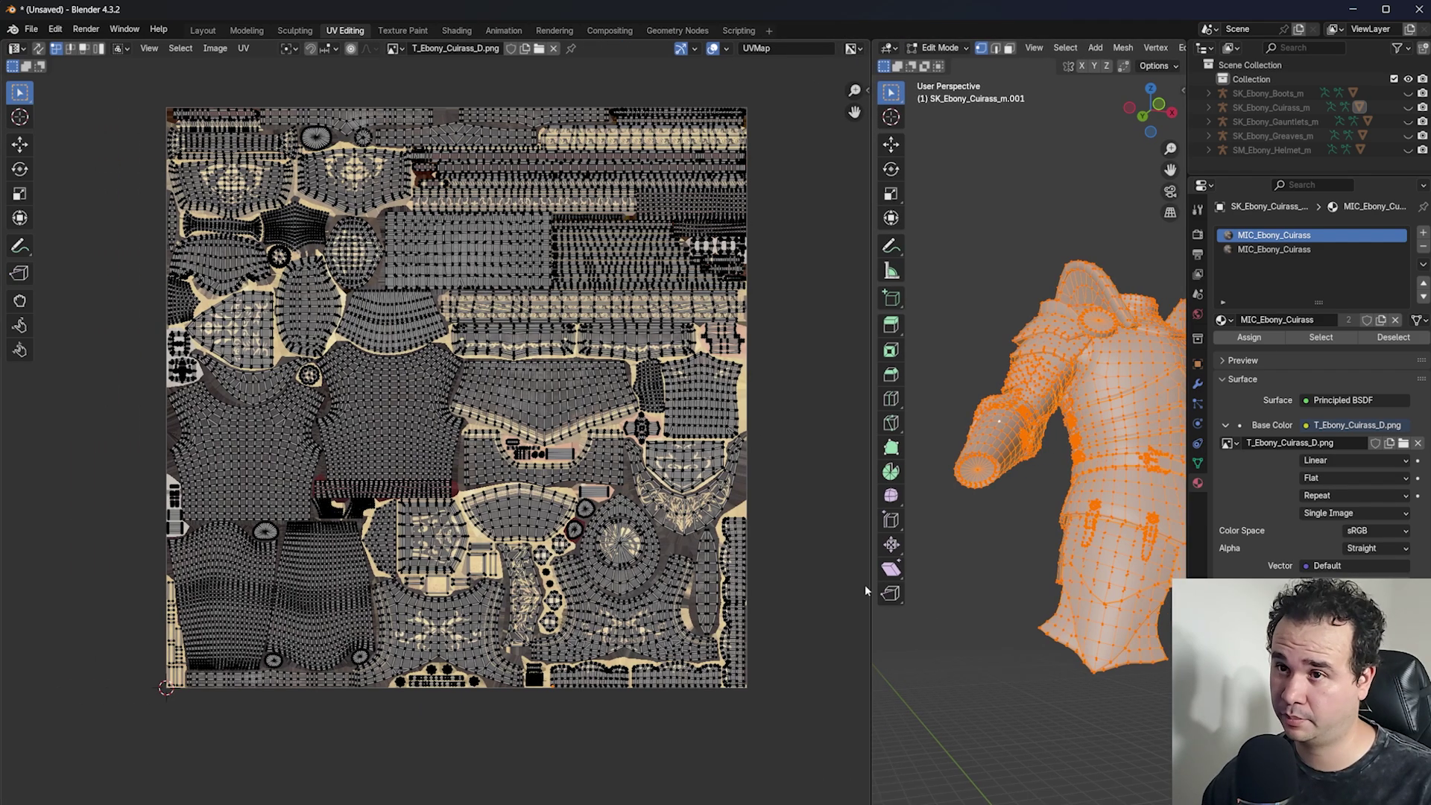
{"action": "scroll", "coordinate": [559, 528], "scroll_direction": "down", "scroll_amount": 3}
{"action": "scroll", "coordinate": [373, 434], "scroll_direction": "up", "scroll_amount": 6}
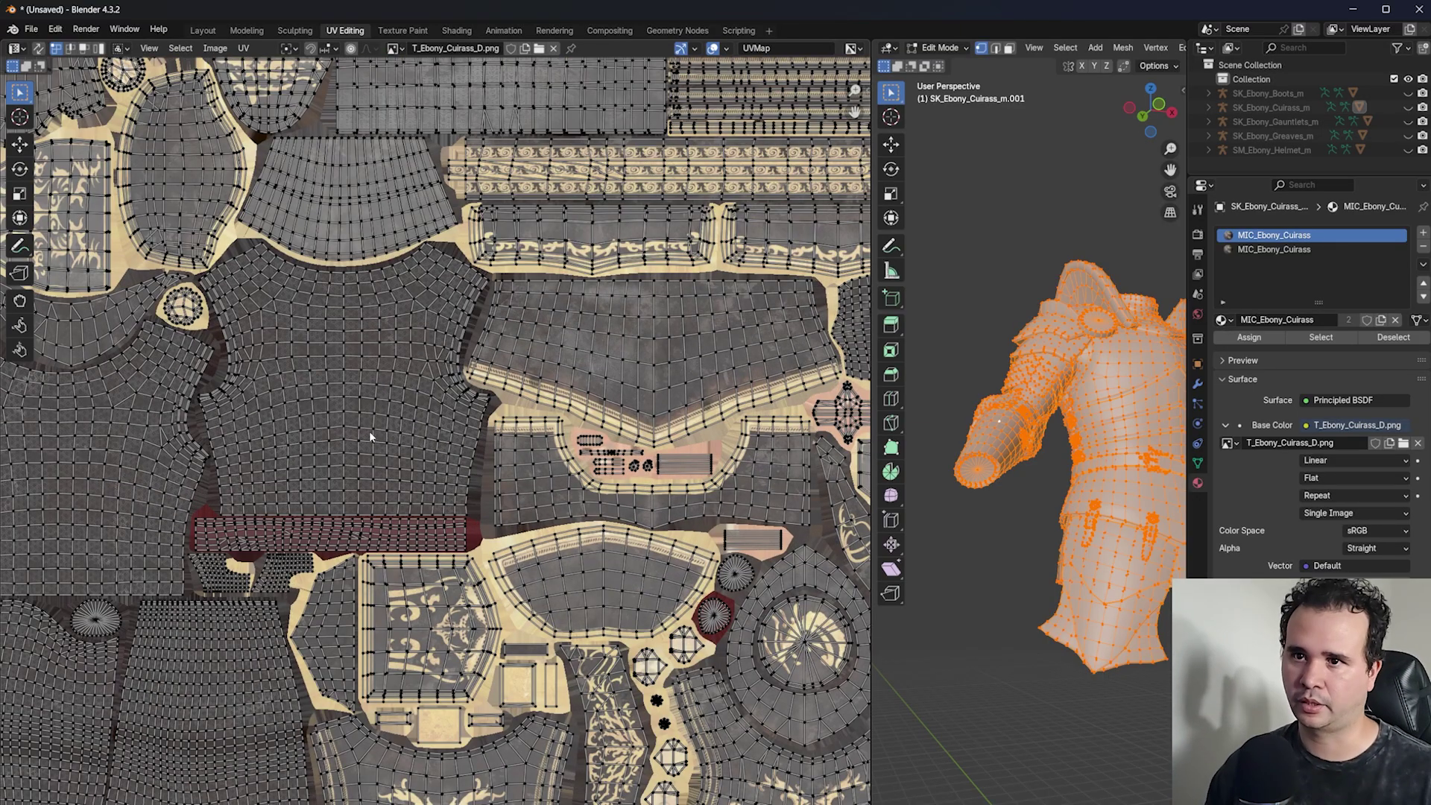
{"action": "key", "text": "Home"}
{"action": "middle_click_drag", "start_coordinate": [328, 462], "coordinate": [343, 491]}
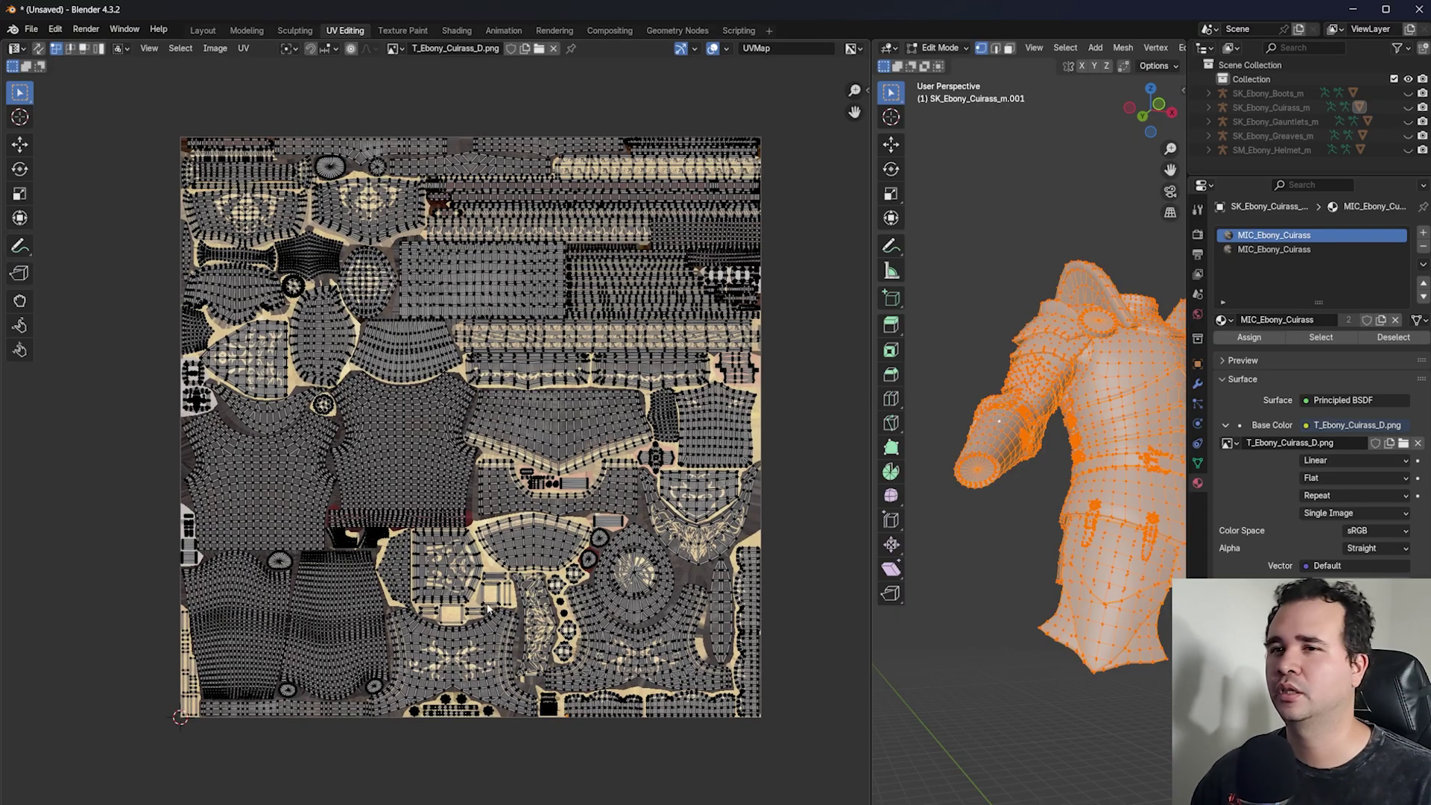
- Inspect the gold ornament, circular emblem and rivet islands on the cuirass texture up close
{"action": "scroll", "coordinate": [492, 552], "scroll_direction": "up", "scroll_amount": 3}
{"action": "scroll", "coordinate": [742, 635], "scroll_direction": "up", "scroll_amount": 3}
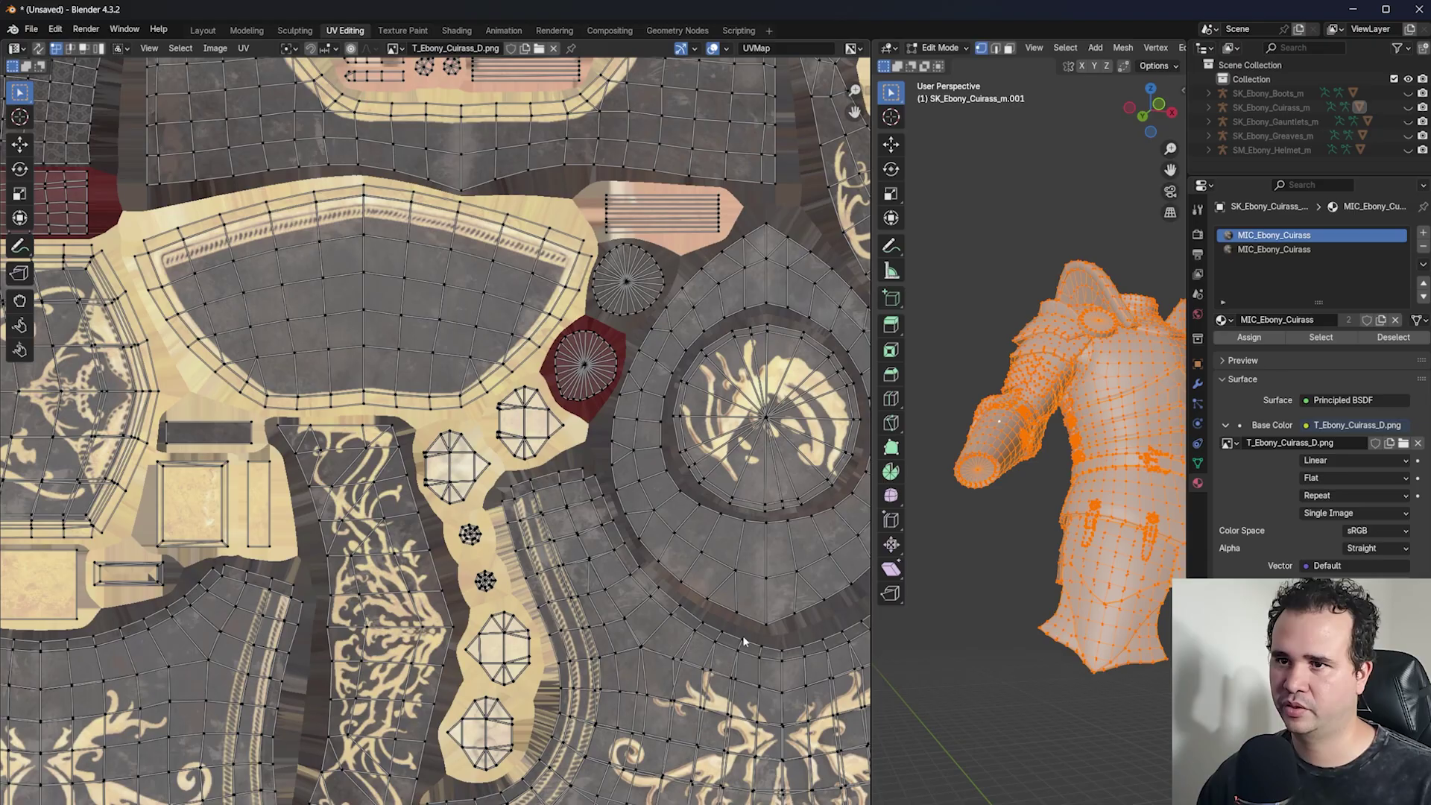
{"action": "middle_click_drag", "start_coordinate": [742, 635], "coordinate": [430, 504]}
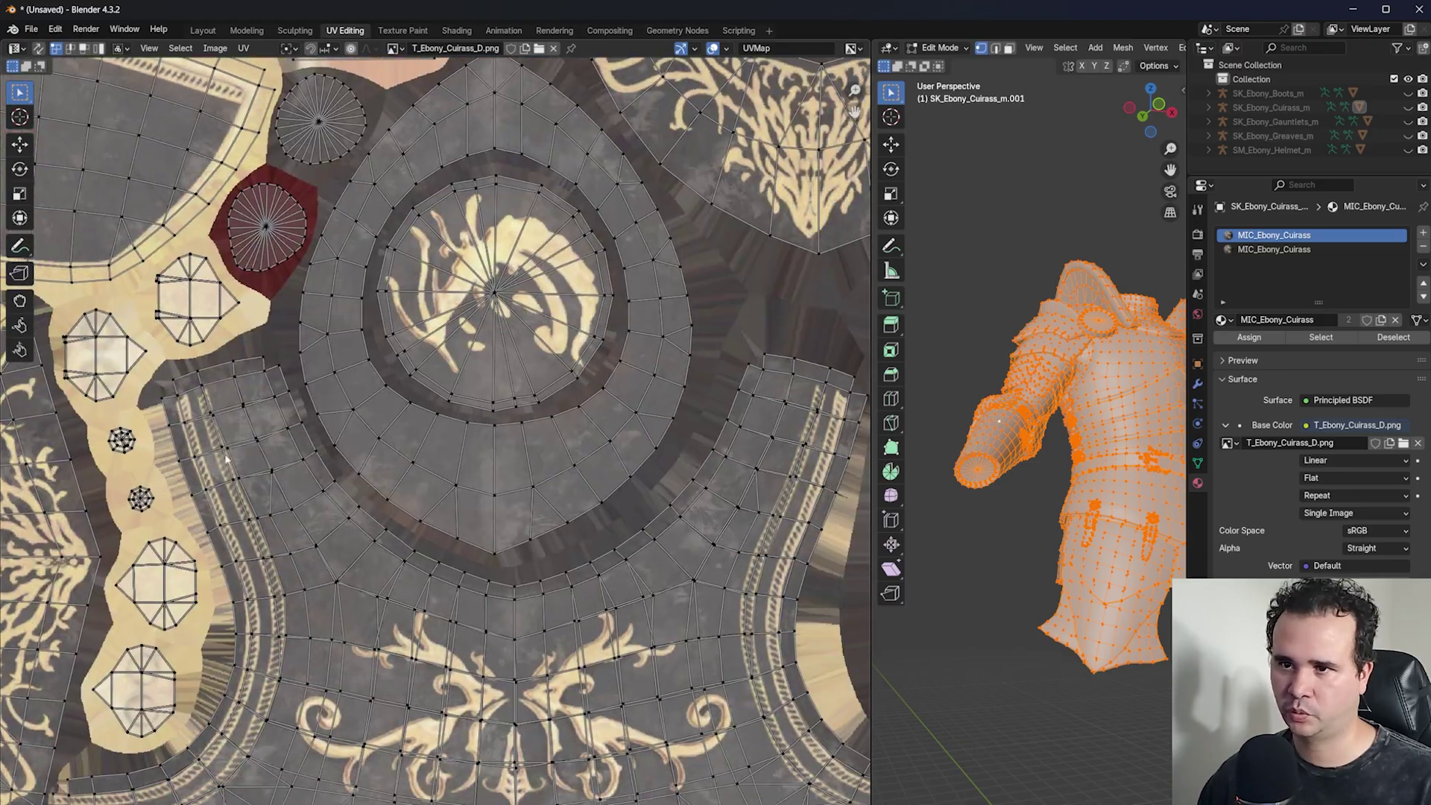
{"action": "scroll", "coordinate": [430, 456], "scroll_direction": "down", "scroll_amount": 5}
{"action": "scroll", "coordinate": [430, 456], "scroll_direction": "up", "scroll_amount": 3}
{"action": "scroll", "coordinate": [544, 362], "scroll_direction": "up", "scroll_amount": 1}
{"action": "middle_click_drag", "start_coordinate": [366, 241], "coordinate": [495, 414]}
{"action": "scroll", "coordinate": [489, 419], "scroll_direction": "down", "scroll_amount": 6}
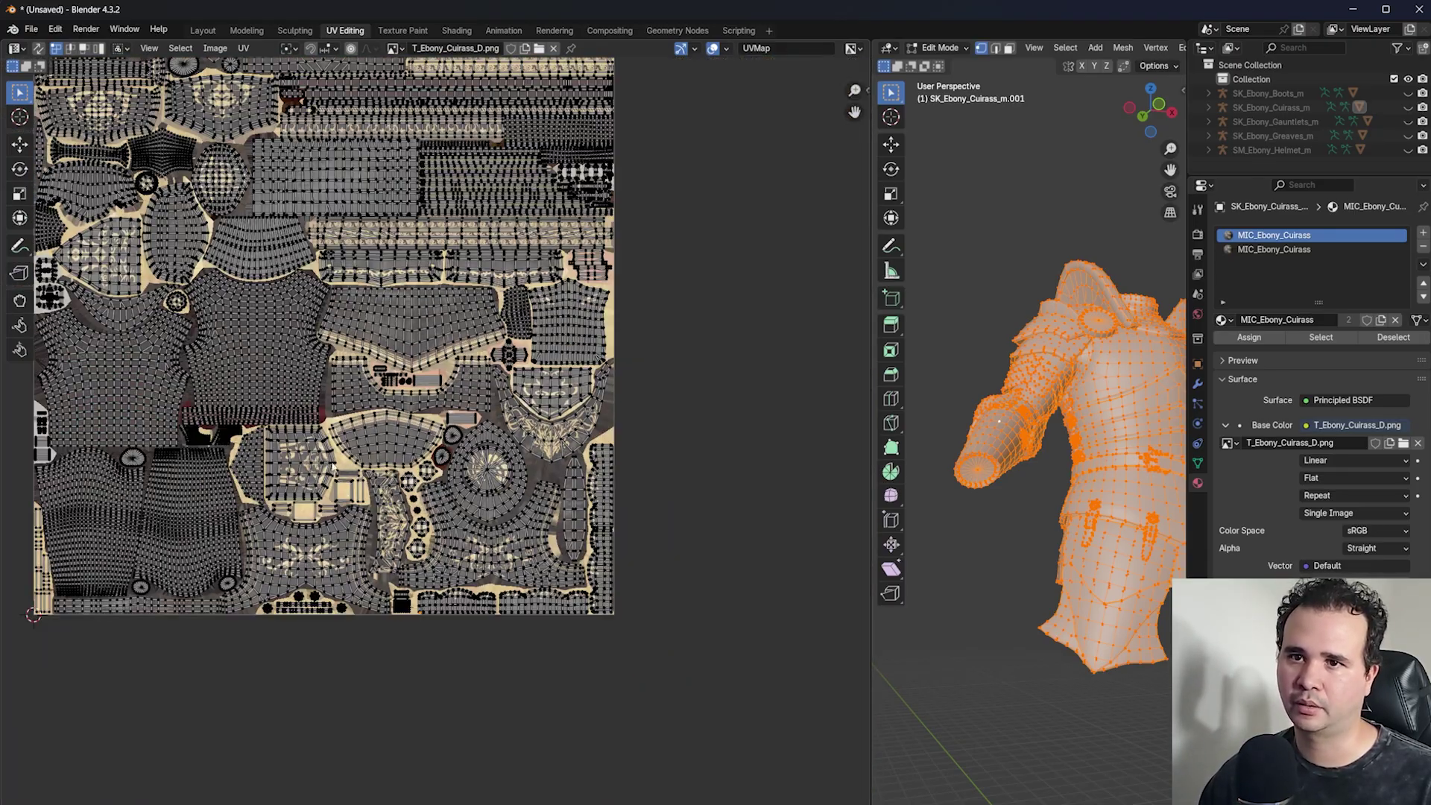
{"action": "middle_click_drag", "start_coordinate": [313, 417], "coordinate": [684, 443]}
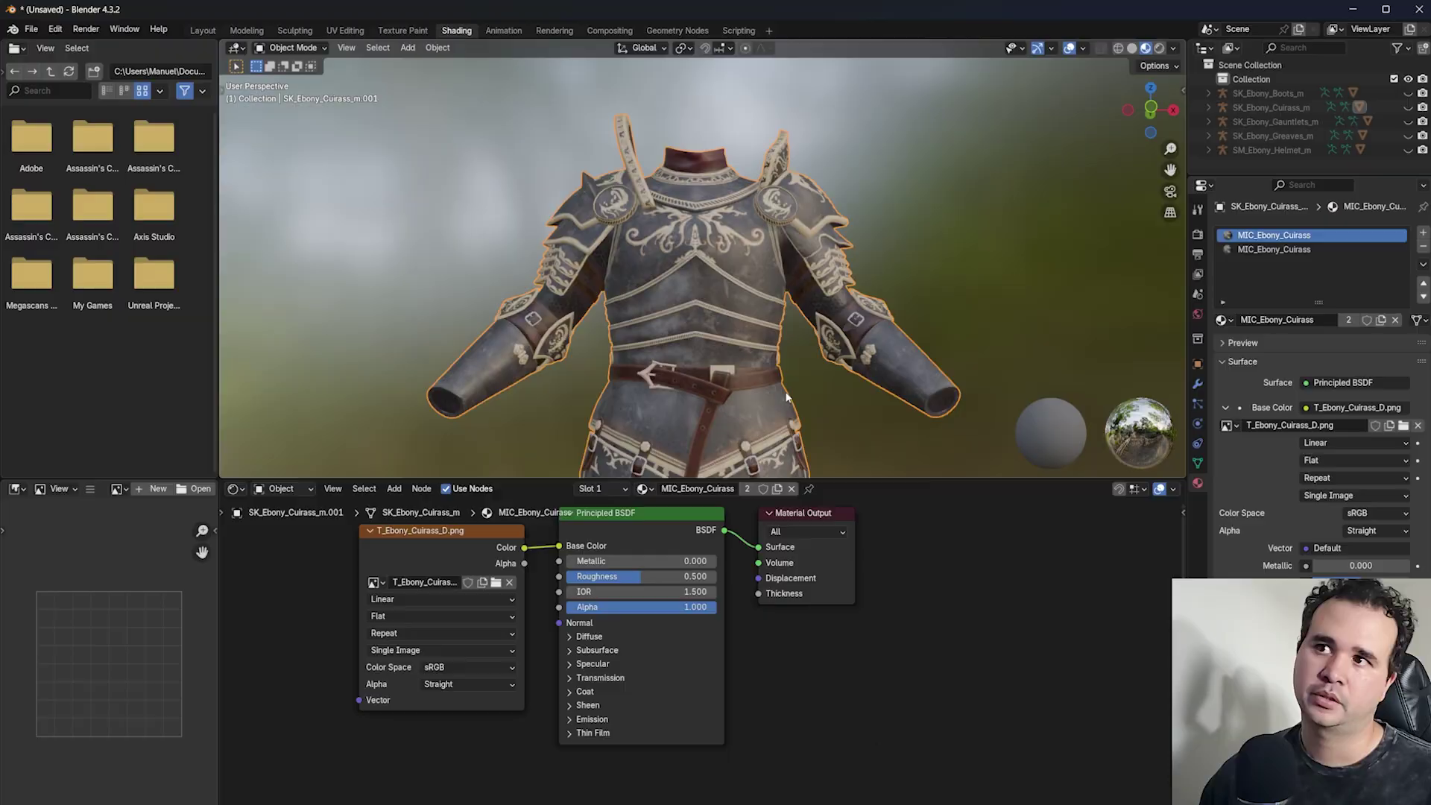
- Inspect the textured cuirass's chest, collar and shoulder plates from several angles in Material Preview
{"action": "middle_click_drag", "start_coordinate": [719, 329], "coordinate": [751, 375]}
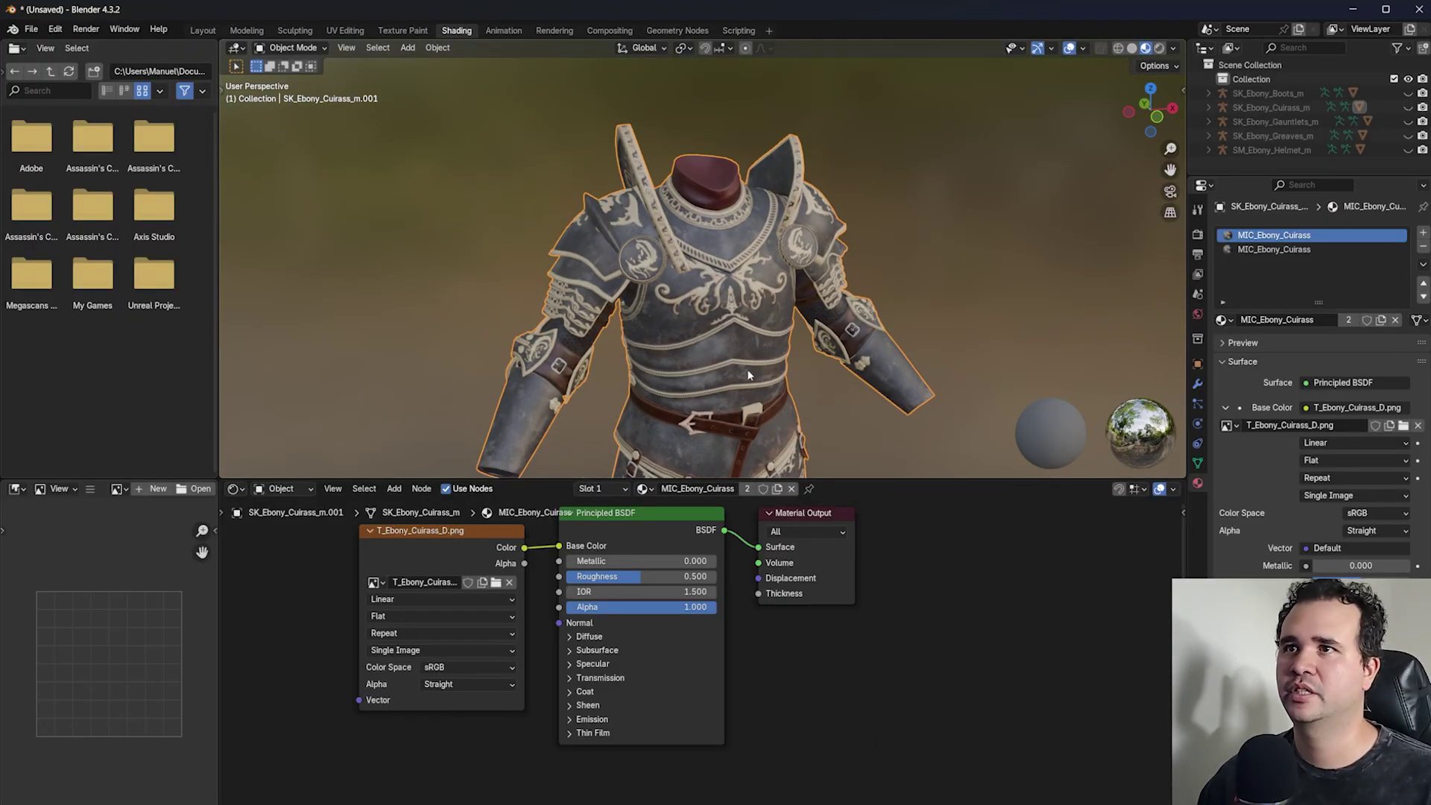
{"action": "scroll", "coordinate": [751, 375], "scroll_direction": "up", "scroll_amount": 2}
{"action": "mouse_move", "coordinate": [574, 280]}
{"action": "middle_mouse_down"}
{"action": "mouse_move", "coordinate": [672, 280]}
{"action": "mouse_move", "coordinate": [522, 278]}
{"action": "middle_mouse_up"}
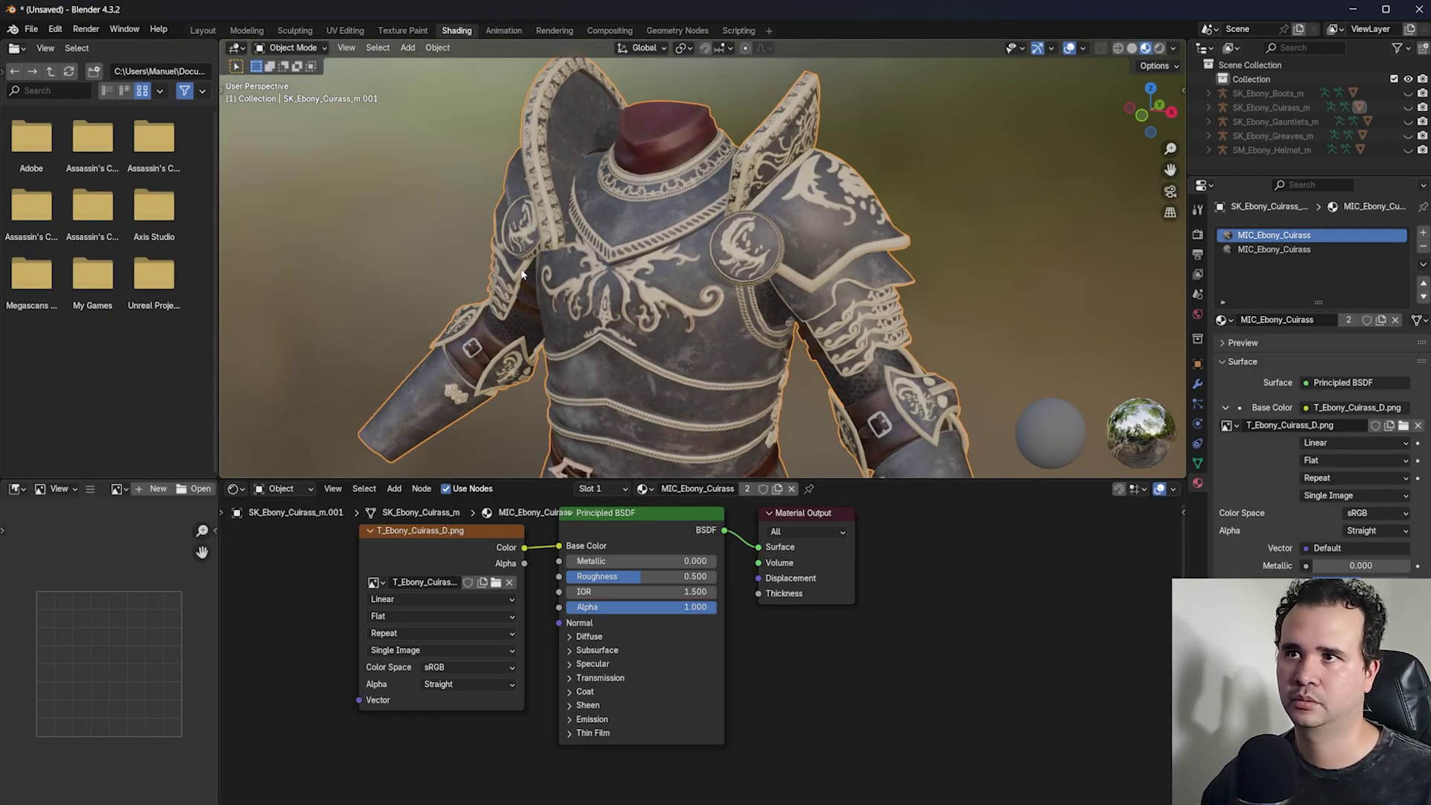
- Compare the cuirass in Solid shading with its textured Material Preview
{"action": "left_click", "coordinate": [1132, 49]}
{"action": "scroll", "coordinate": [1108, 102], "scroll_direction": "down", "scroll_amount": 3}
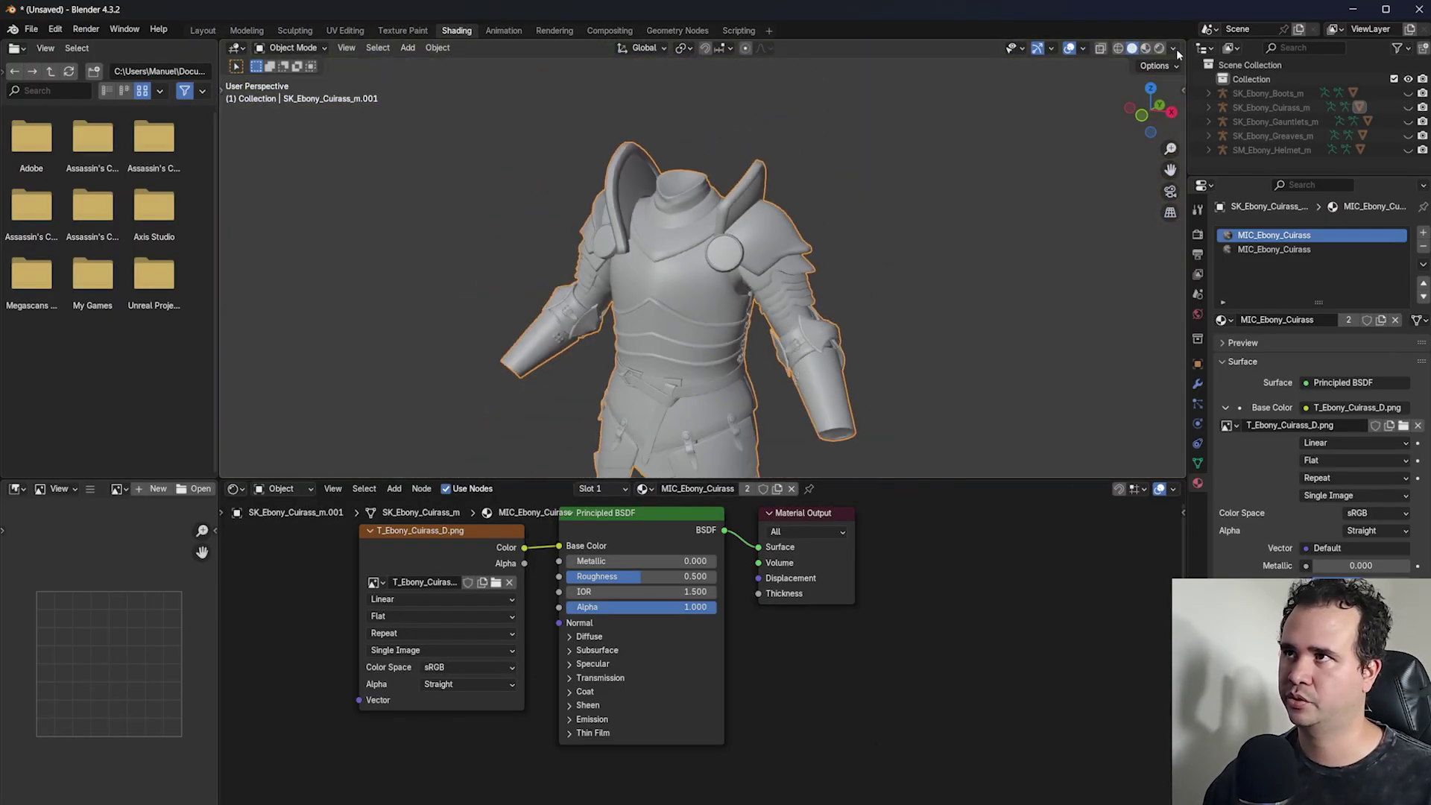
{"action": "left_click", "coordinate": [1145, 48]}
{"action": "scroll", "coordinate": [702, 258], "scroll_direction": "down", "scroll_amount": 3}
{"action": "middle_click_drag", "start_coordinate": [697, 343], "coordinate": [668, 260], "text": "shift"}
{"action": "scroll", "coordinate": [698, 259], "scroll_direction": "up", "scroll_amount": 3}
- Switch to the Layout workspace and examine the cuirass's wireframe topology across its back, side and shoulder plates
{"action": "left_click", "coordinate": [203, 31]}
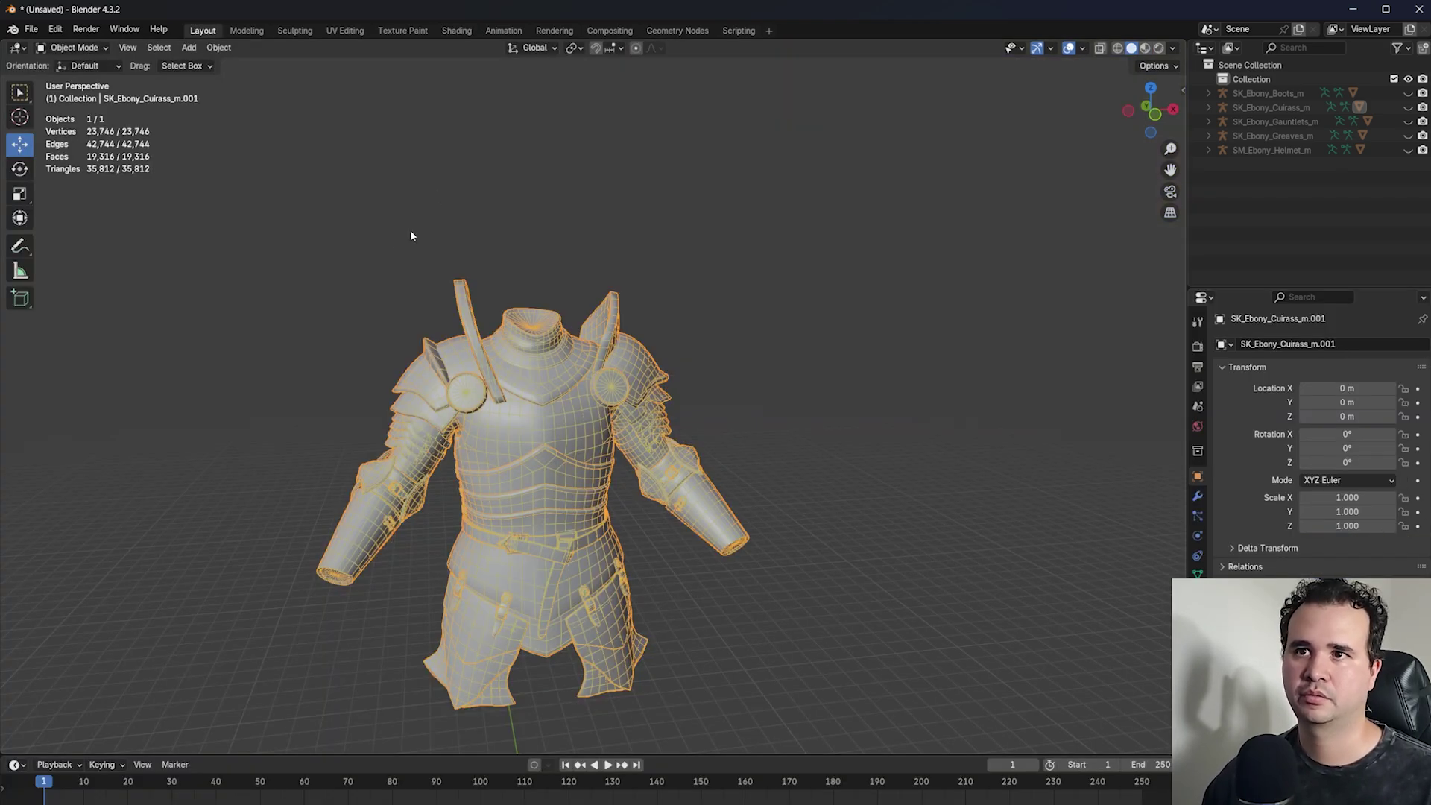
{"action": "scroll", "coordinate": [550, 338], "scroll_direction": "up", "scroll_amount": 5}
{"action": "middle_click_drag", "start_coordinate": [583, 433], "coordinate": [775, 424]}
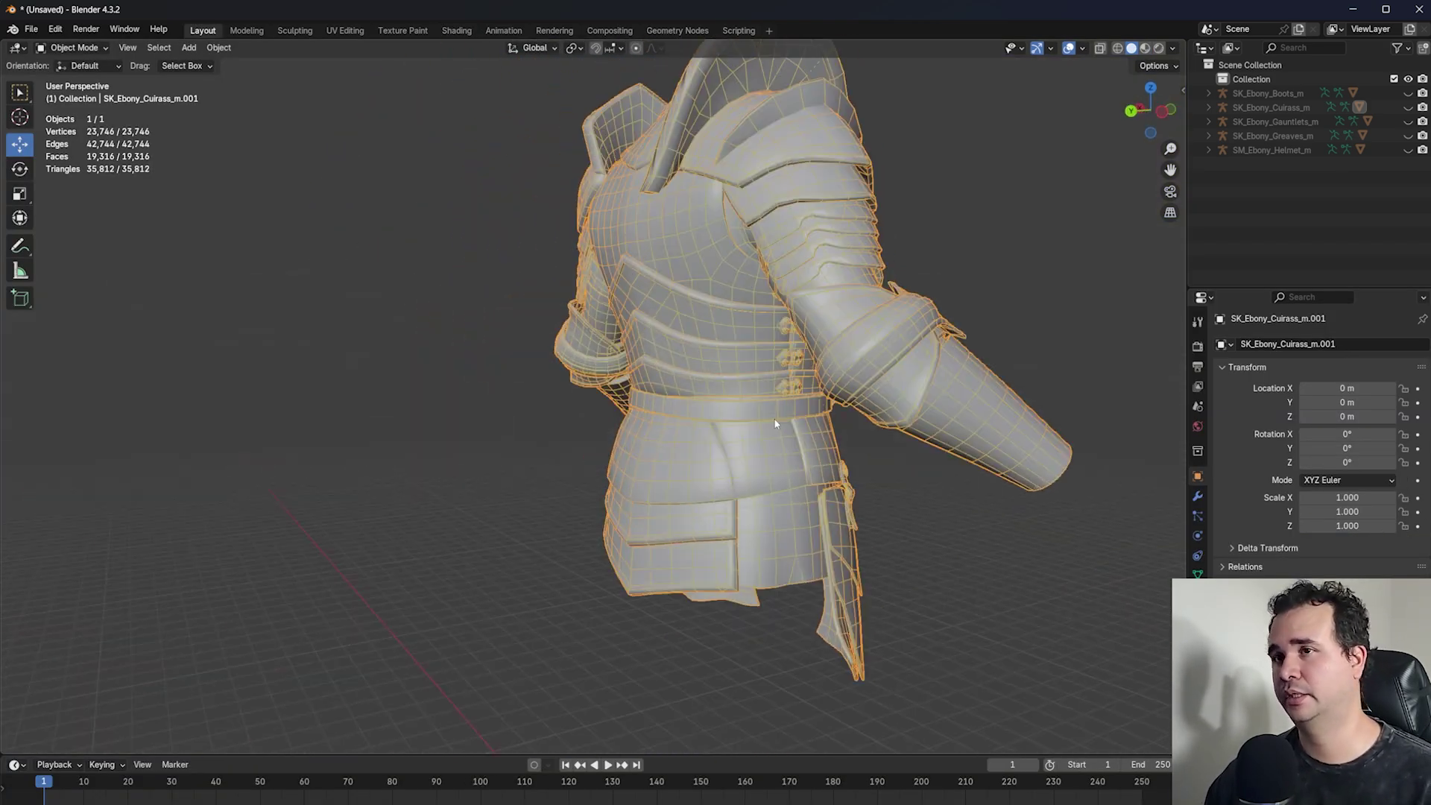
{"action": "middle_click_drag", "start_coordinate": [697, 311], "coordinate": [724, 356], "text": "shift"}
{"action": "scroll", "coordinate": [715, 403], "scroll_direction": "up", "scroll_amount": 2}
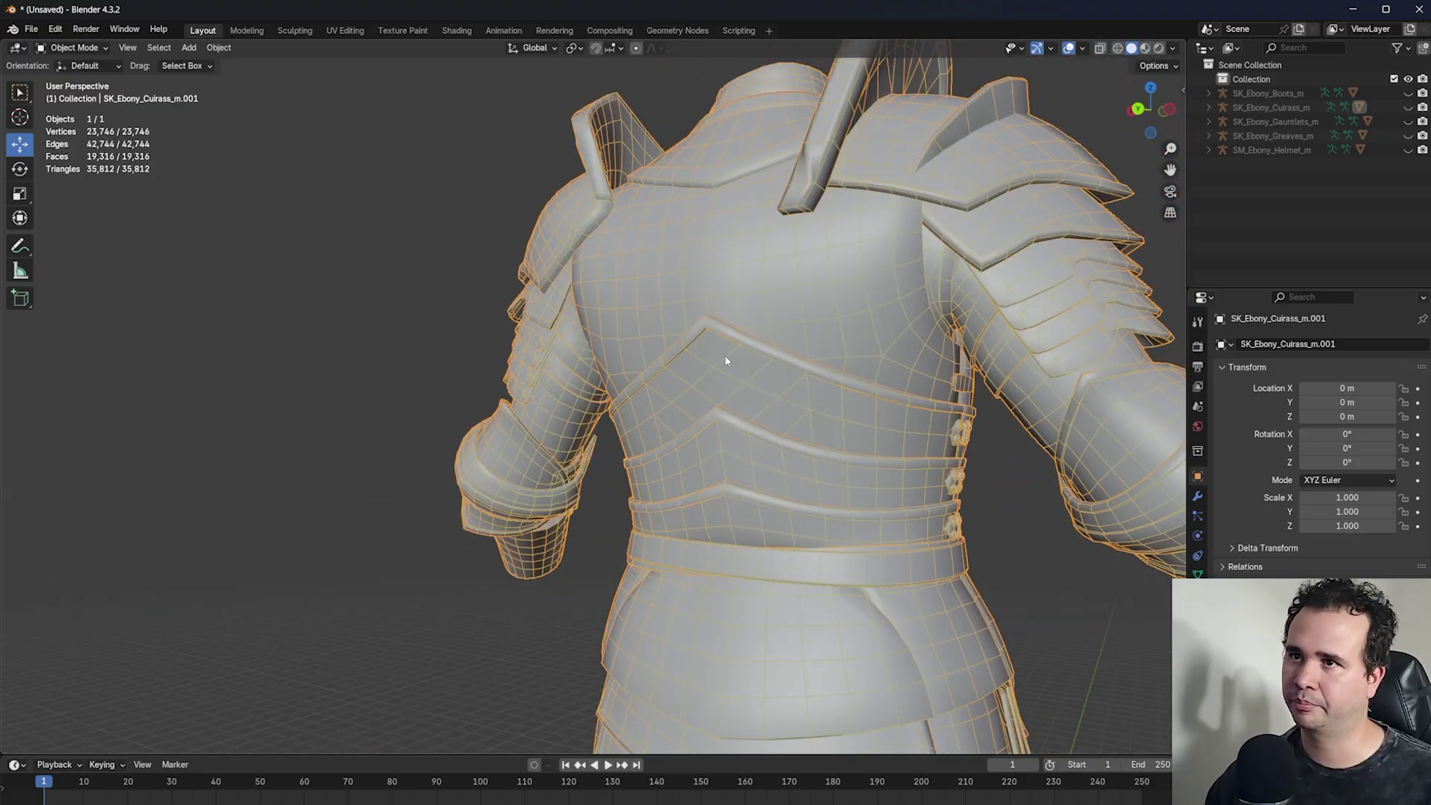
{"action": "scroll", "coordinate": [719, 314], "scroll_direction": "up", "scroll_amount": 3}
{"action": "scroll", "coordinate": [718, 314], "scroll_direction": "down", "scroll_amount": 6}
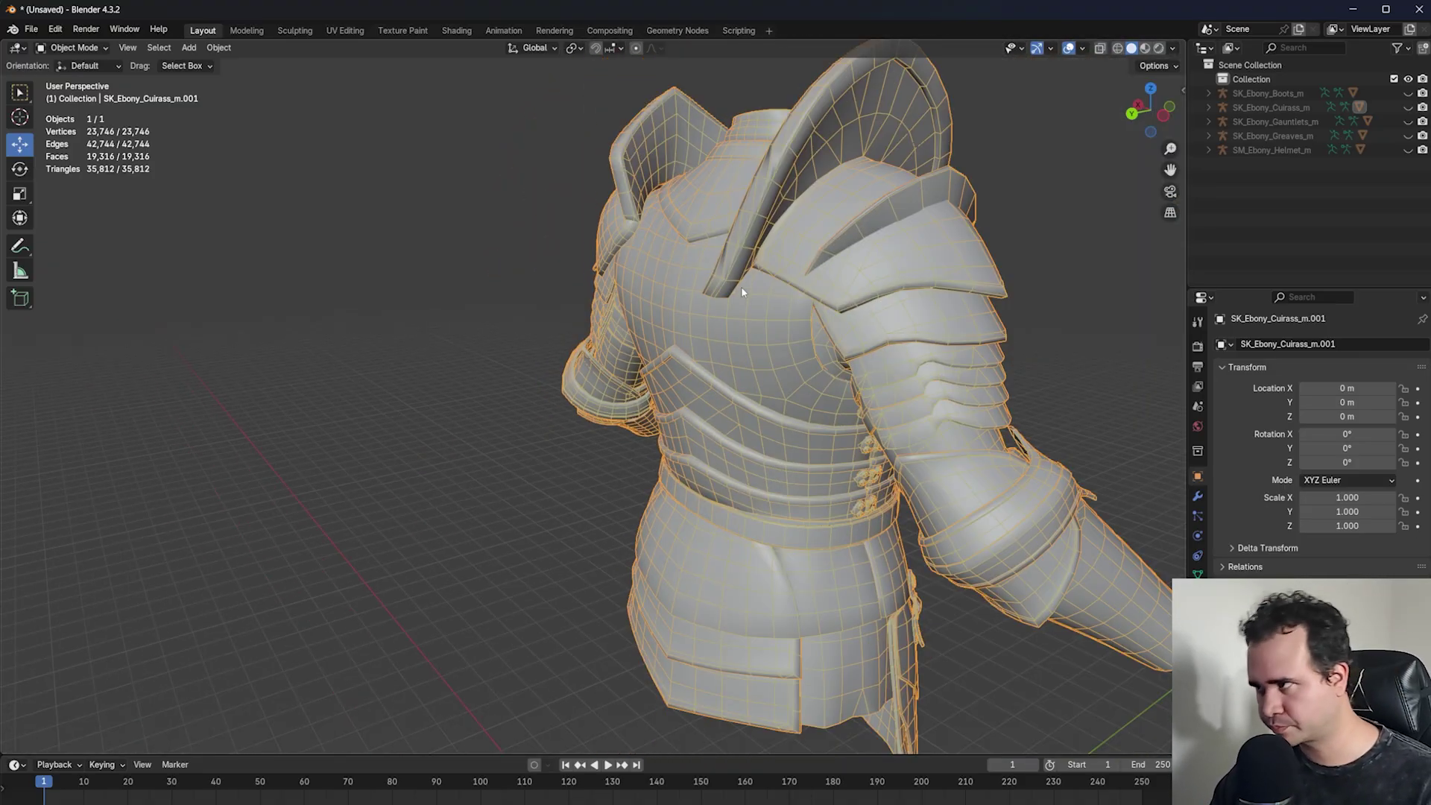
{"action": "middle_click_drag", "start_coordinate": [741, 286], "coordinate": [820, 569]}
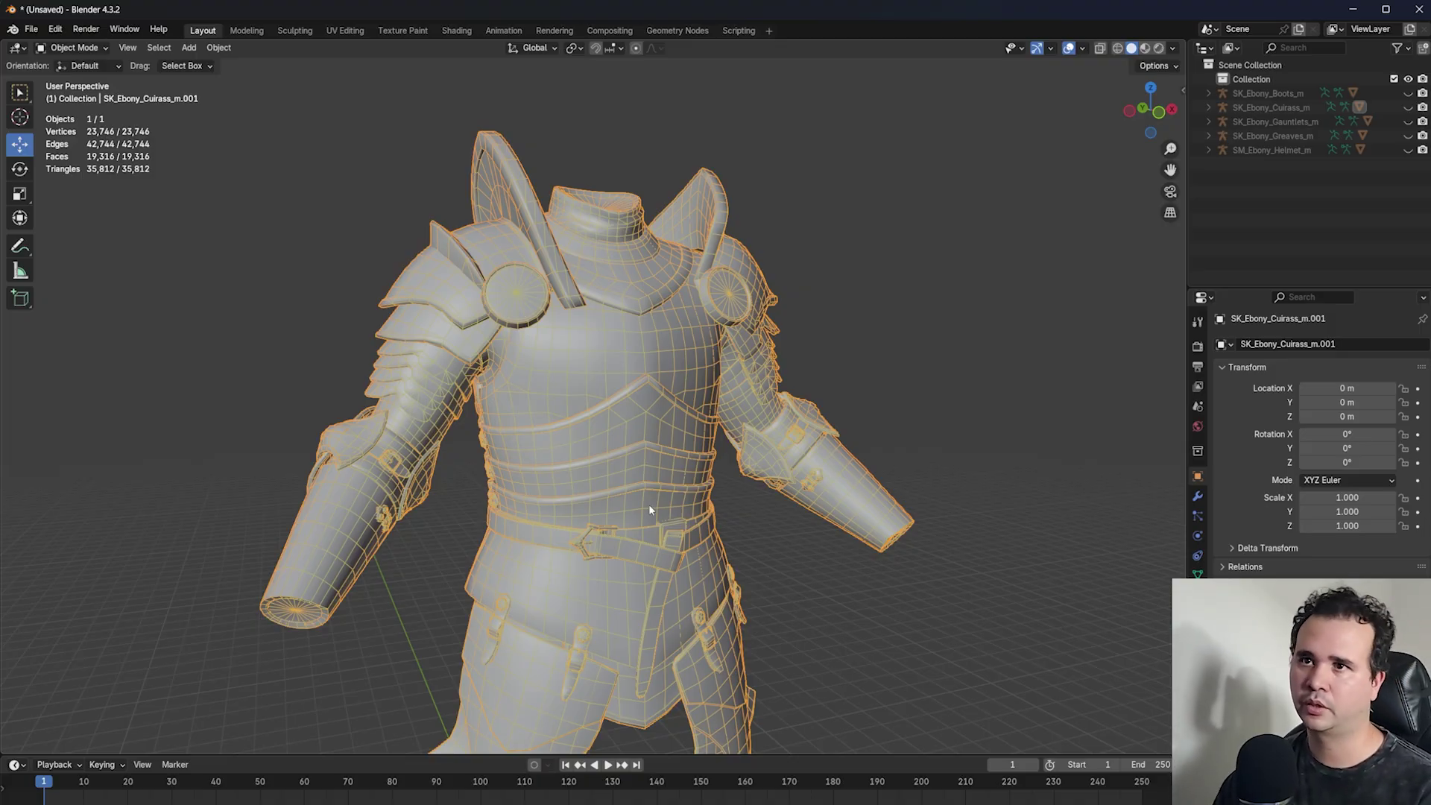
- Examine the cuirass's wireframe topology from the front and slightly above, covering the collar, chest and arms
{"action": "scroll", "coordinate": [607, 433], "scroll_direction": "down", "scroll_amount": 5}
{"action": "middle_click_drag", "start_coordinate": [596, 366], "coordinate": [547, 397]}
{"action": "scroll", "coordinate": [531, 389], "scroll_direction": "up", "scroll_amount": 5}
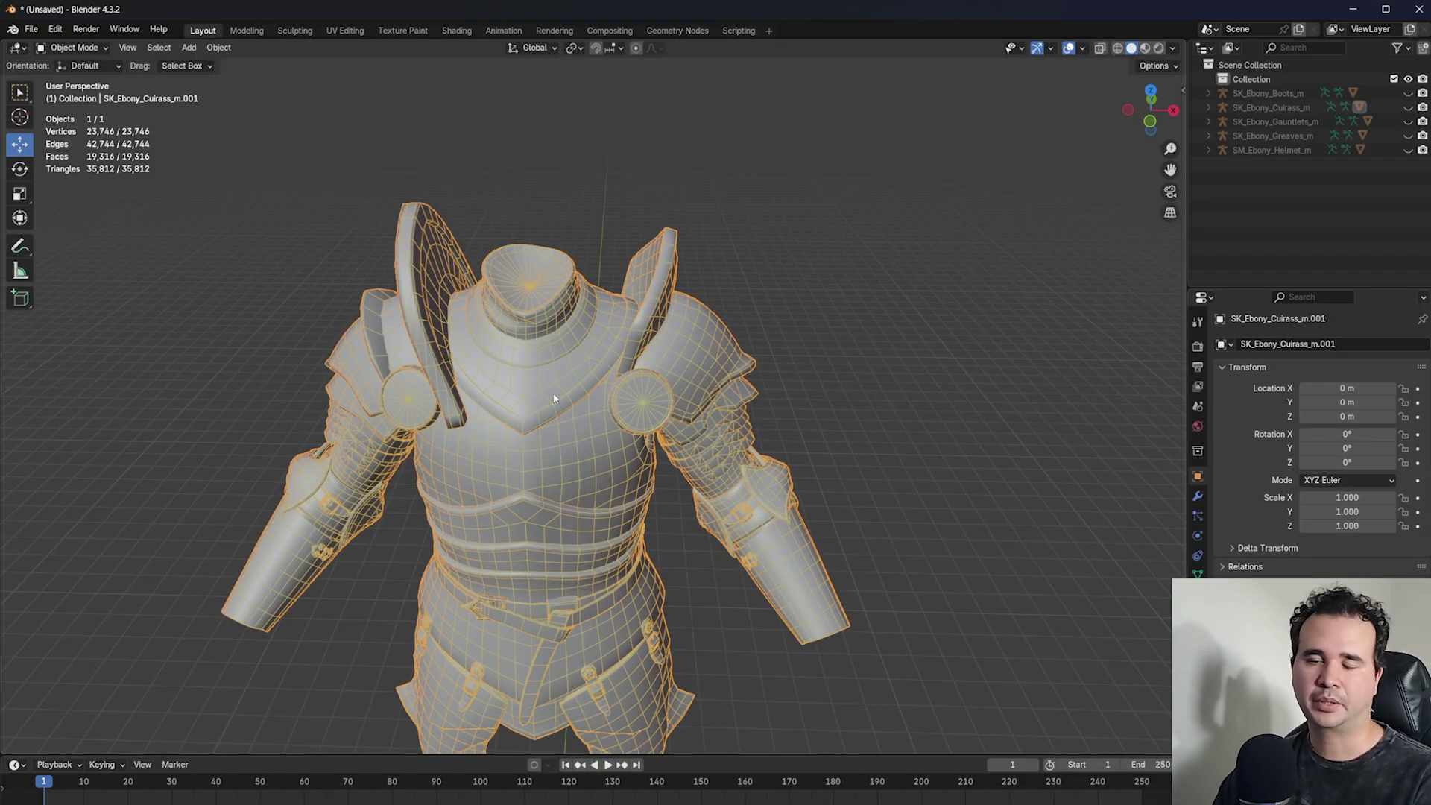
{"action": "scroll", "coordinate": [550, 397], "scroll_direction": "up", "scroll_amount": 2}
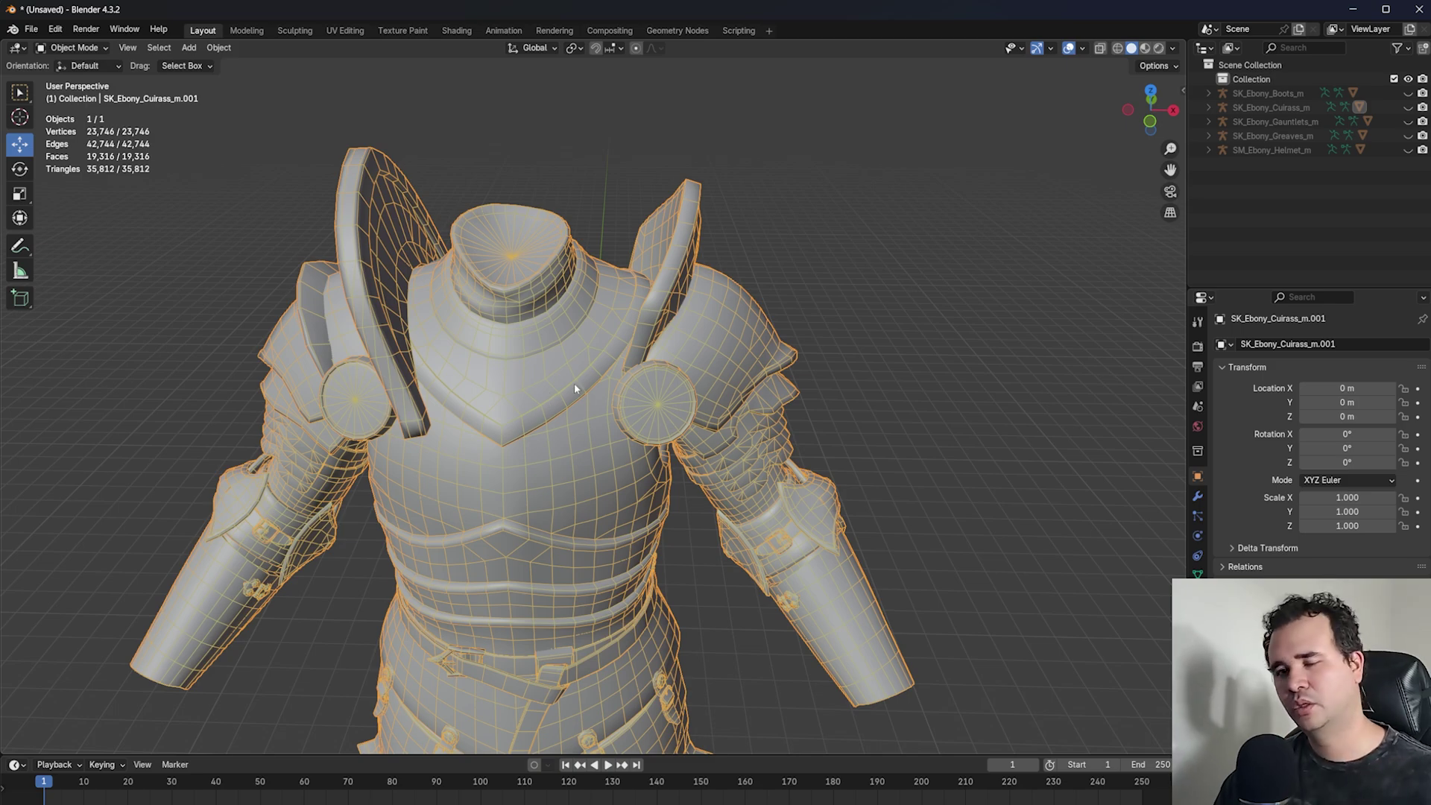
{"action": "scroll", "coordinate": [535, 421], "scroll_direction": "down", "scroll_amount": 4}
{"action": "middle_click_drag", "start_coordinate": [441, 562], "coordinate": [447, 515]}
{"action": "scroll", "coordinate": [438, 317], "scroll_direction": "up", "scroll_amount": 2}
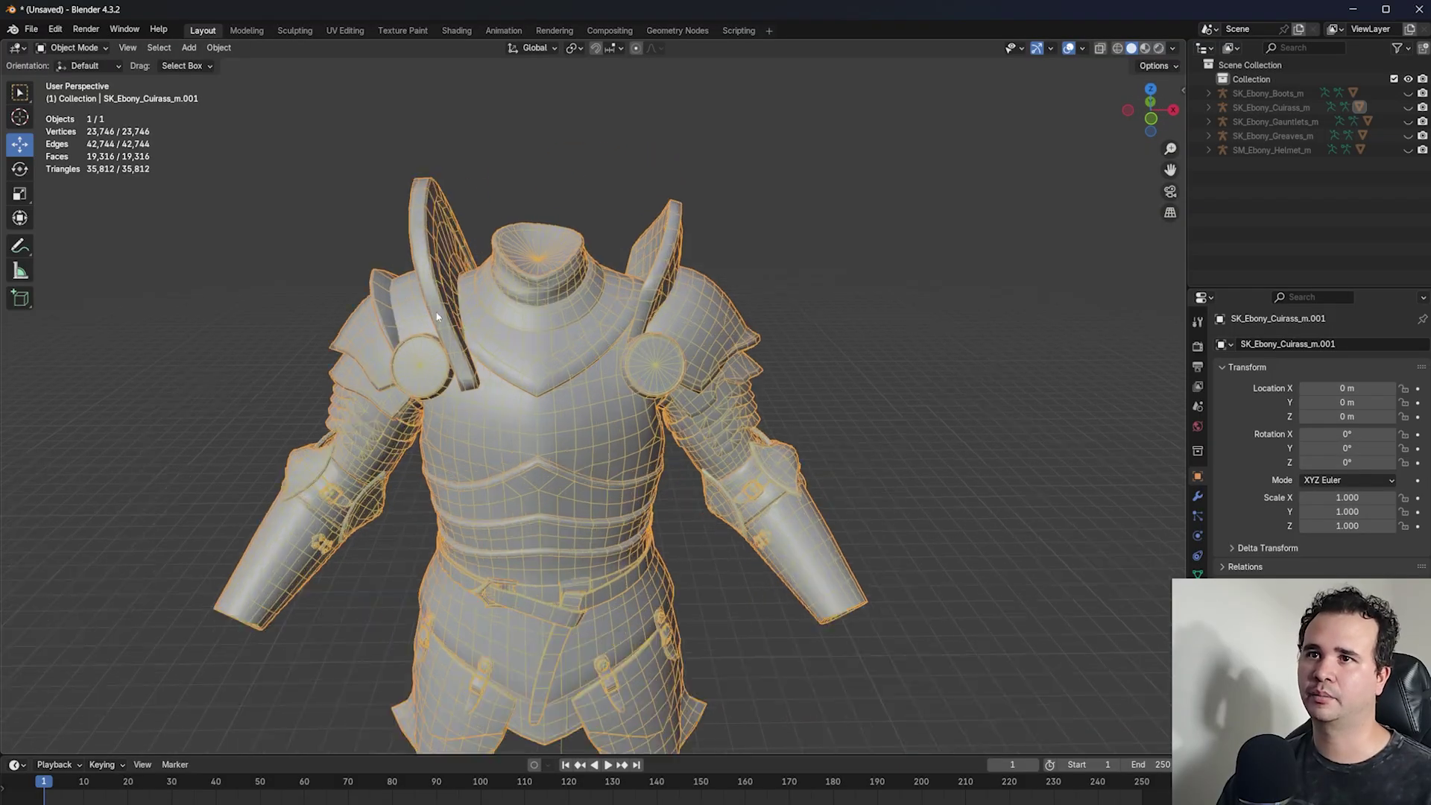
{"action": "middle_click_drag", "start_coordinate": [403, 396], "coordinate": [557, 454], "text": "shift"}
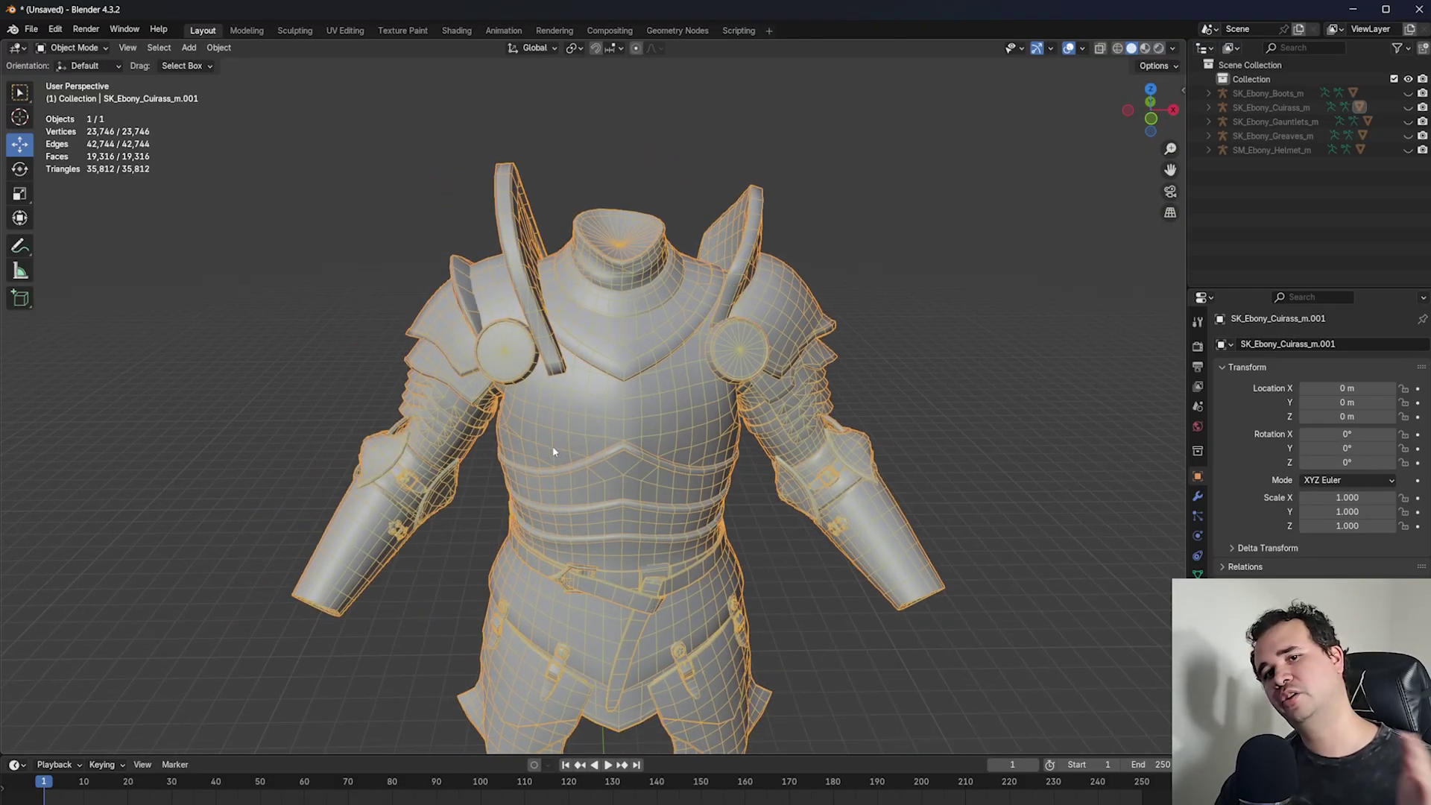